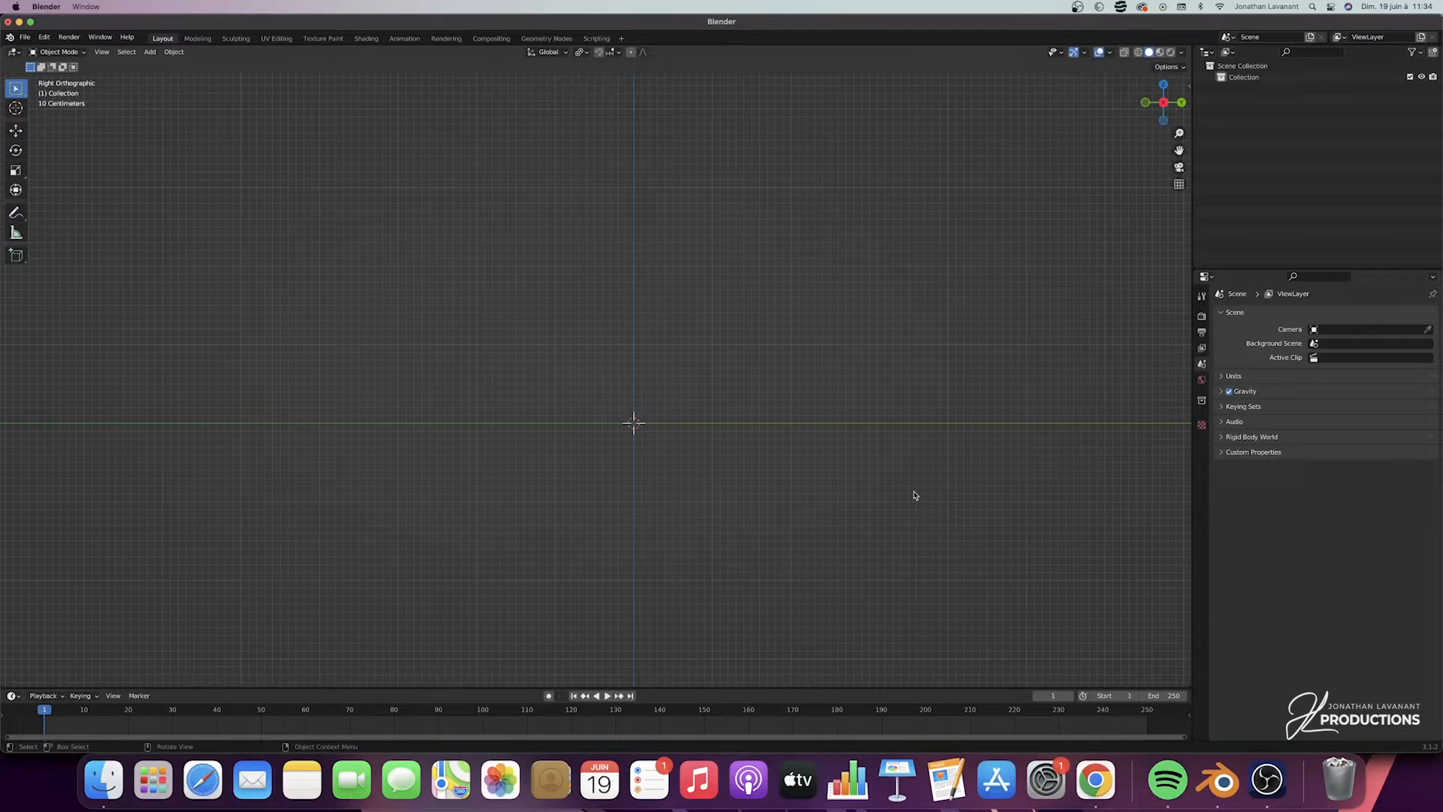
Add a cube and raise it 1 m along Z so its base rests on the ground plane
key("shift+a")
mouse_move(763, 432)
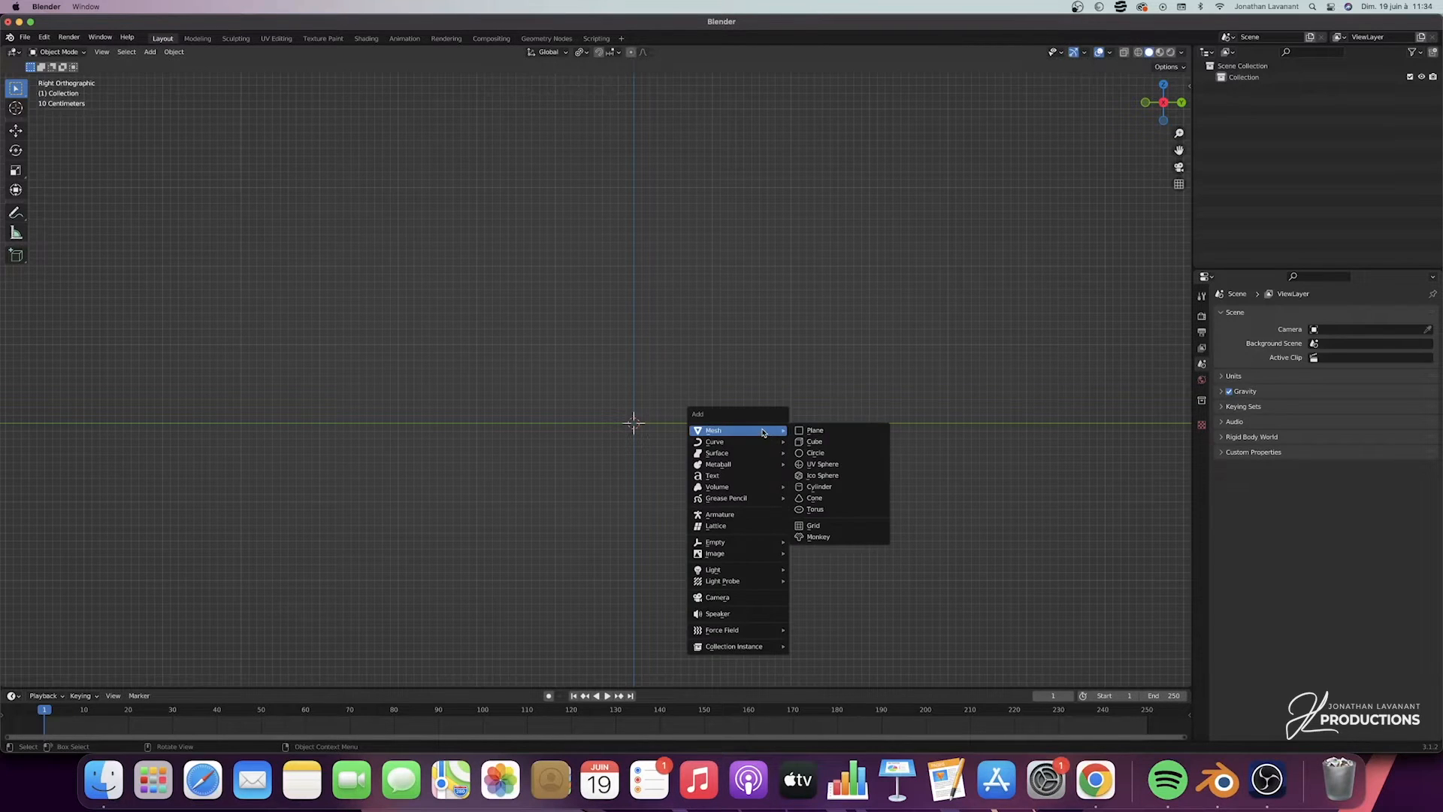
left_click(831, 443)
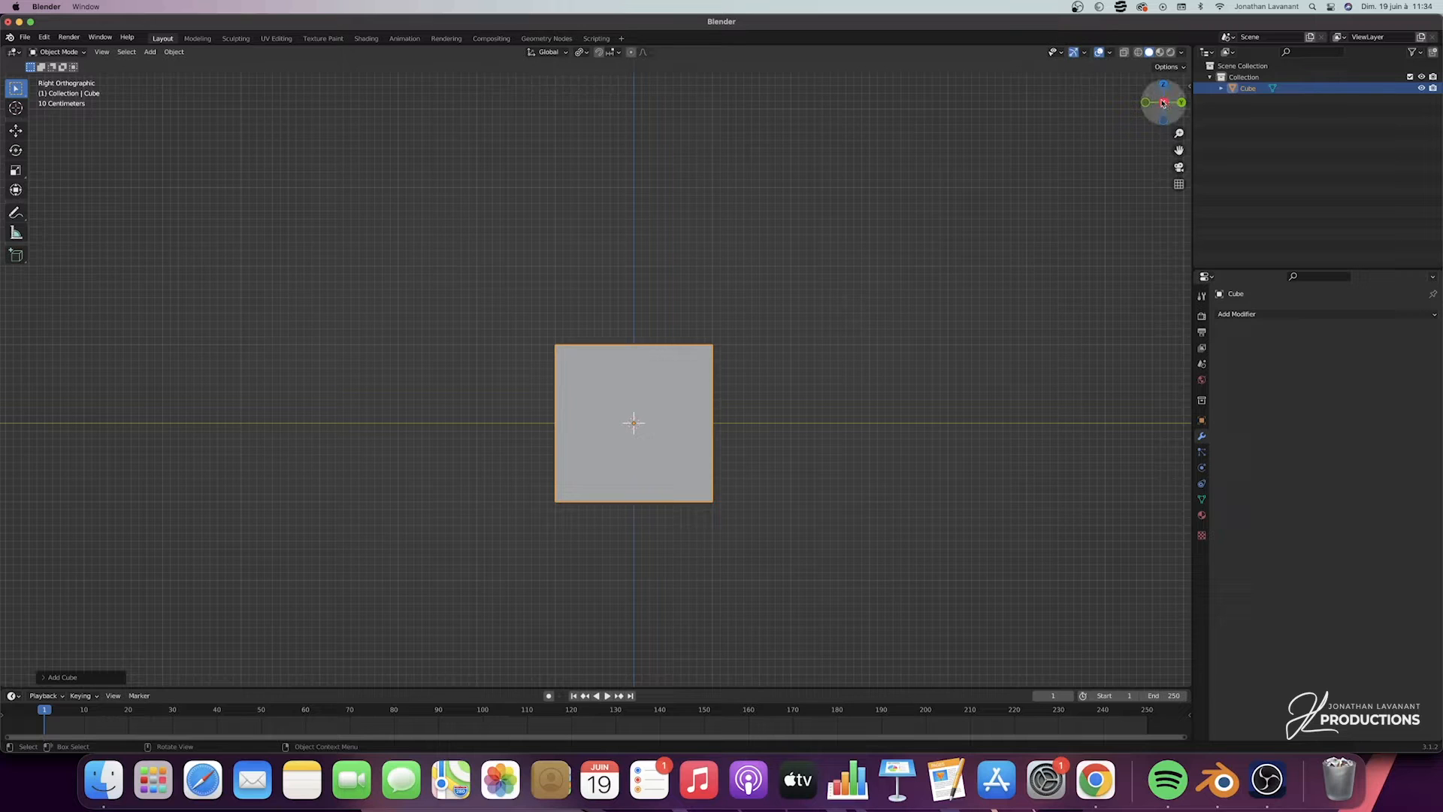
left_click_drag(1179, 133, 1178, 82)
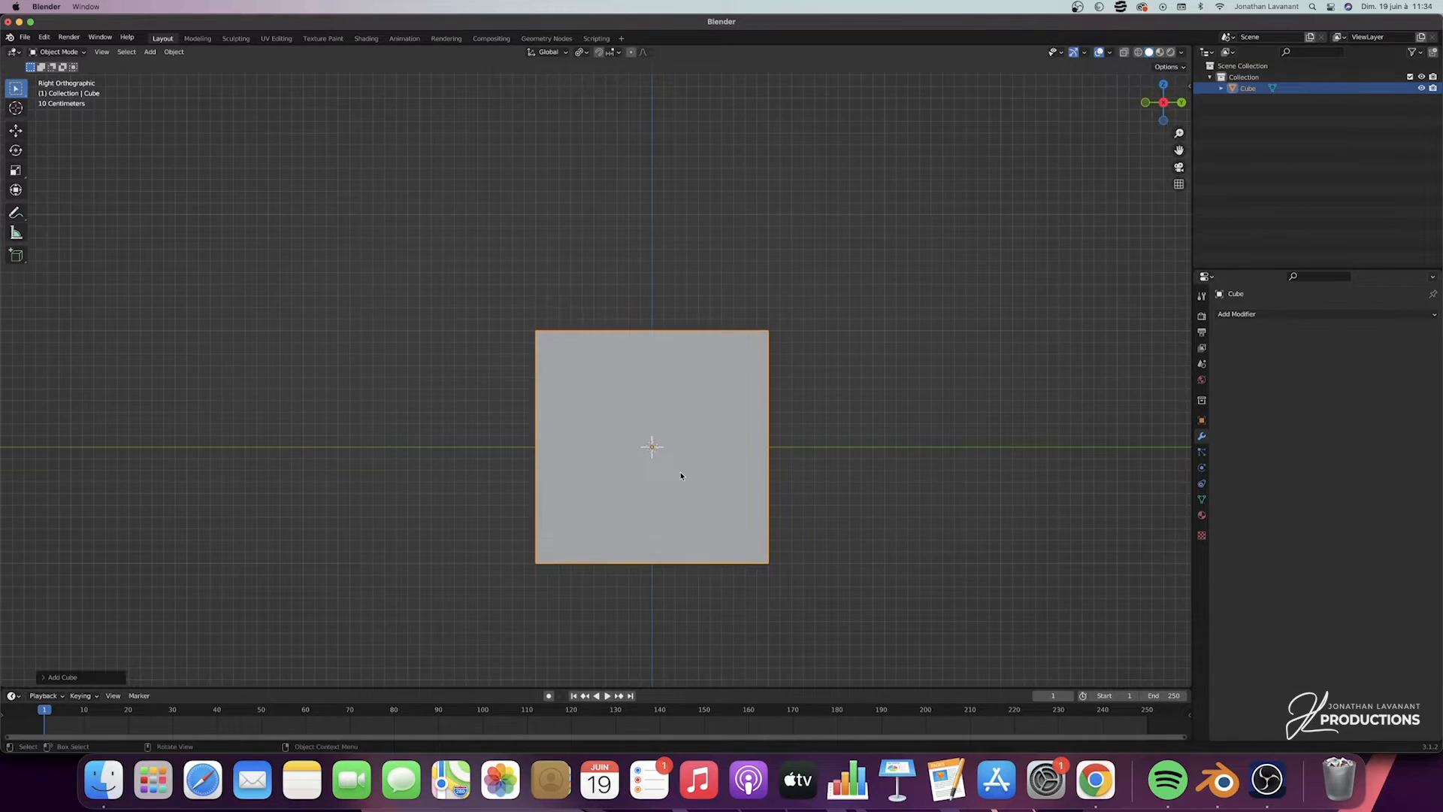
key("g")
key("z")
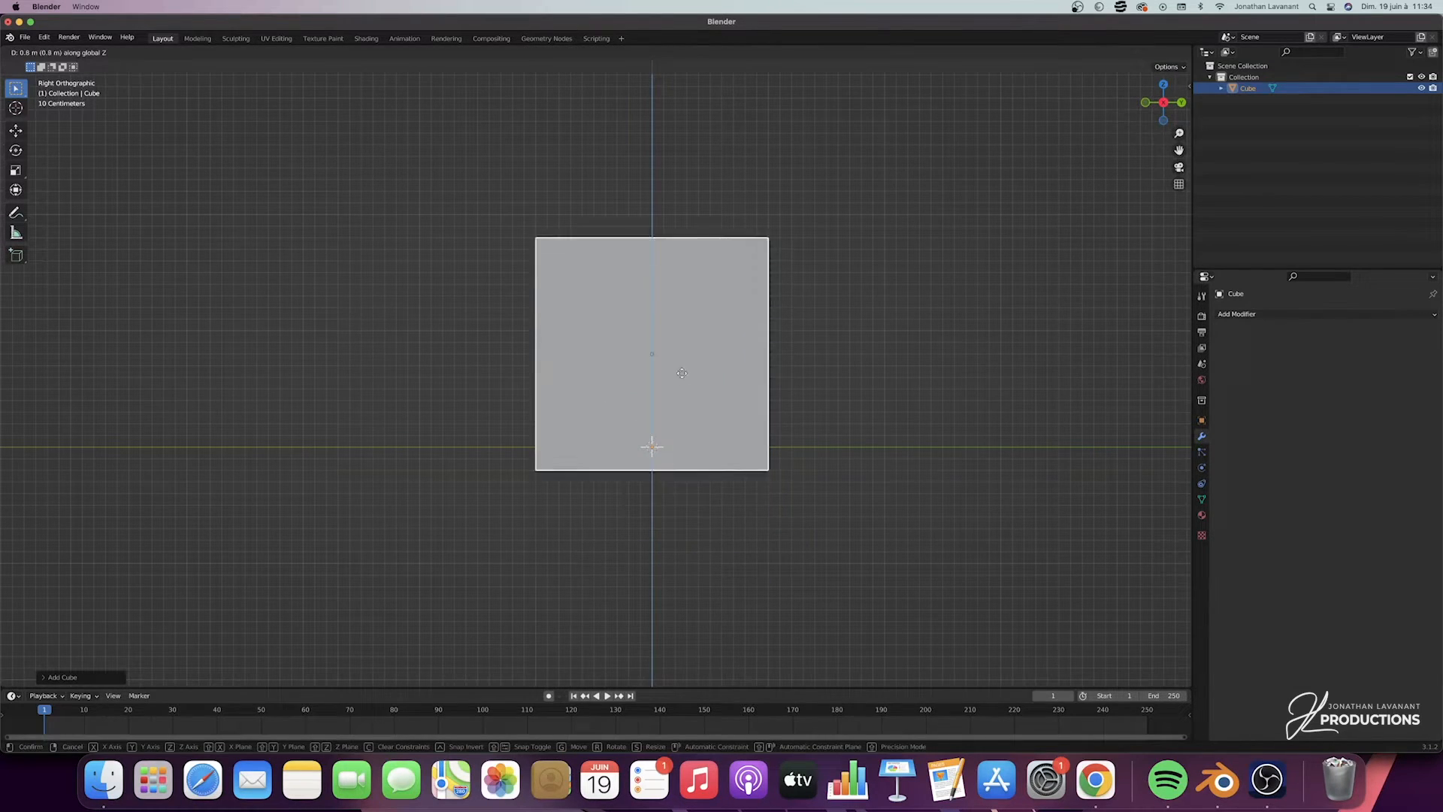
left_click(681, 357)
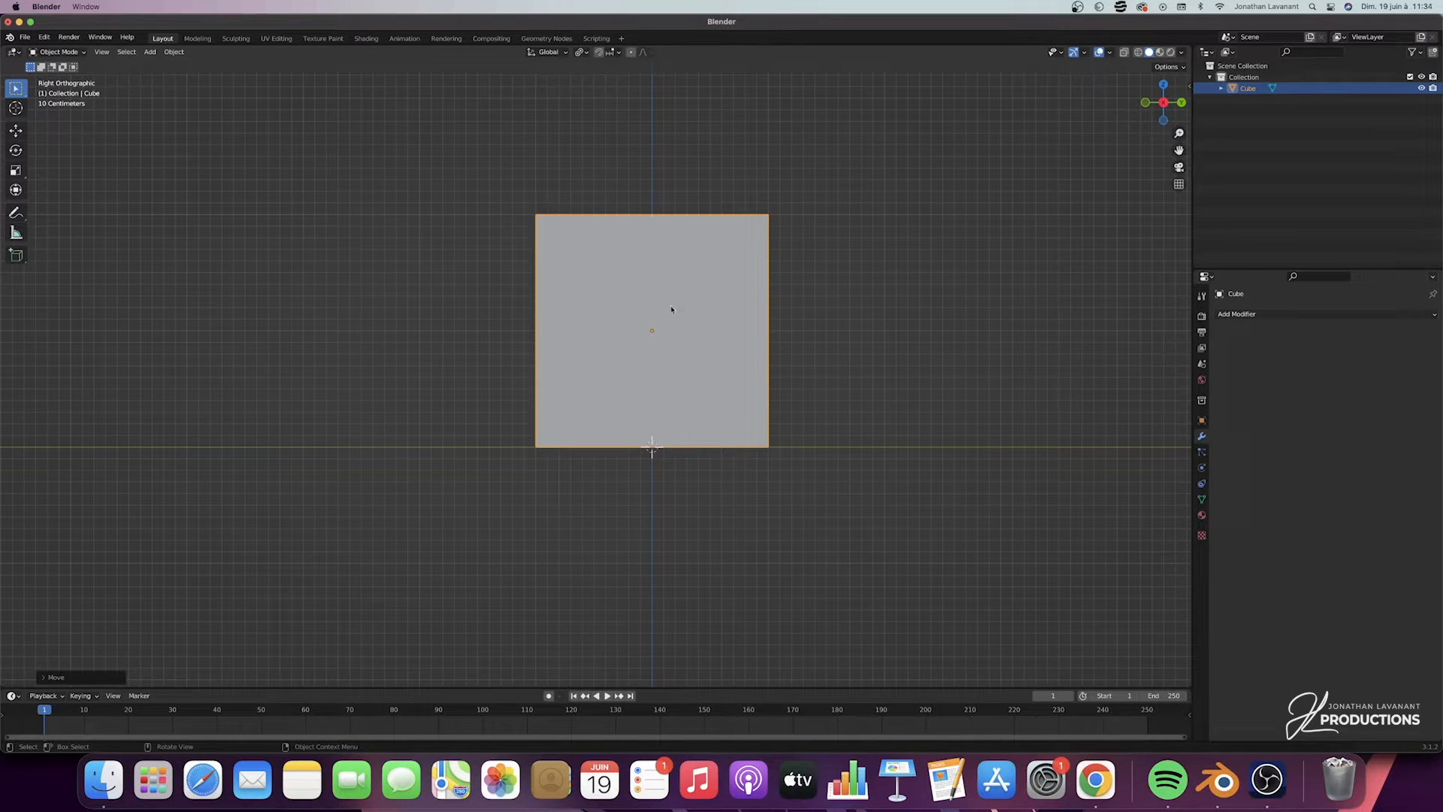
In Edit Mode, lower the cube's top face along Z to leave a slab about 0.1 m thick
middle_click_drag(876, 268, 876, 268)
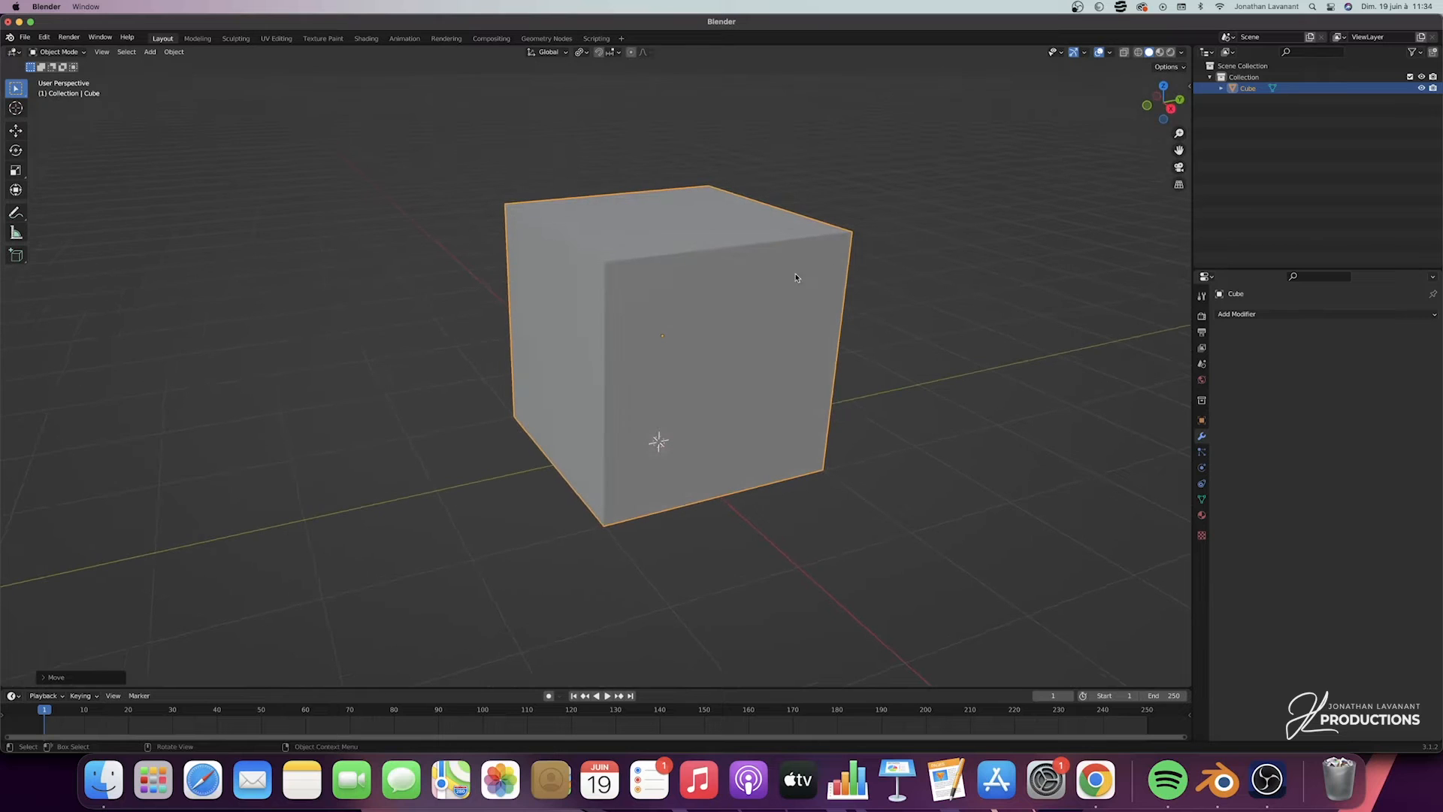
key("Tab")
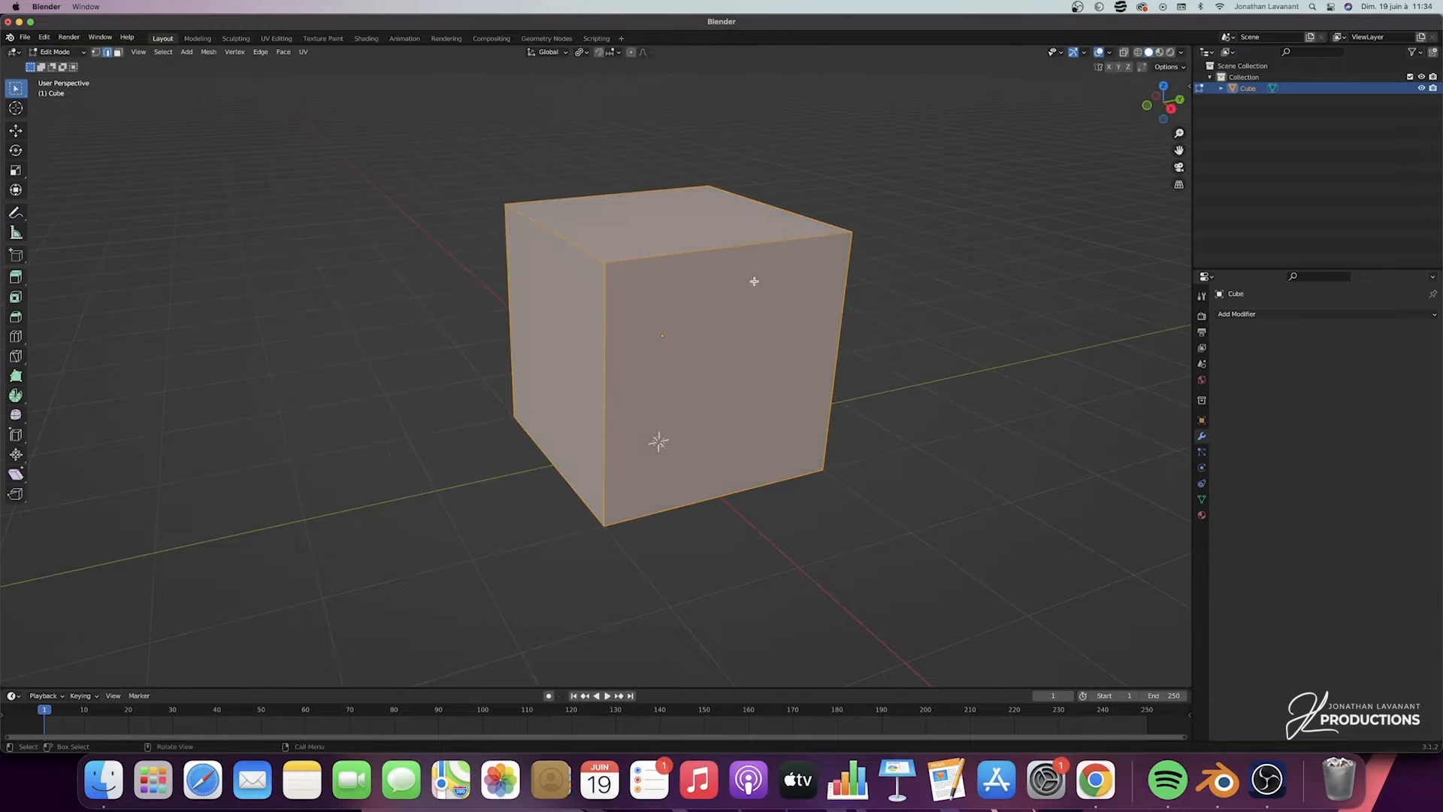
left_click(118, 52)
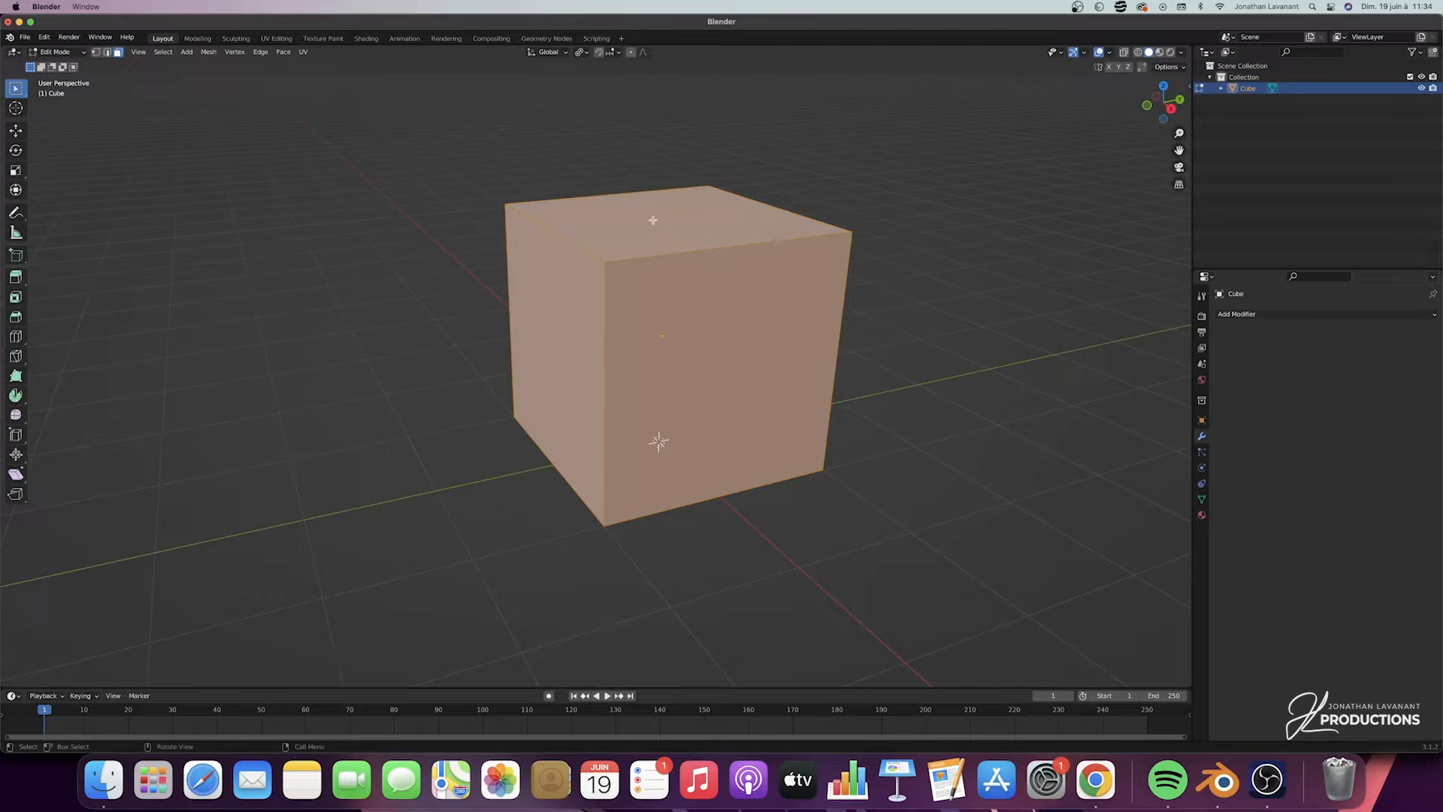
left_click(662, 219)
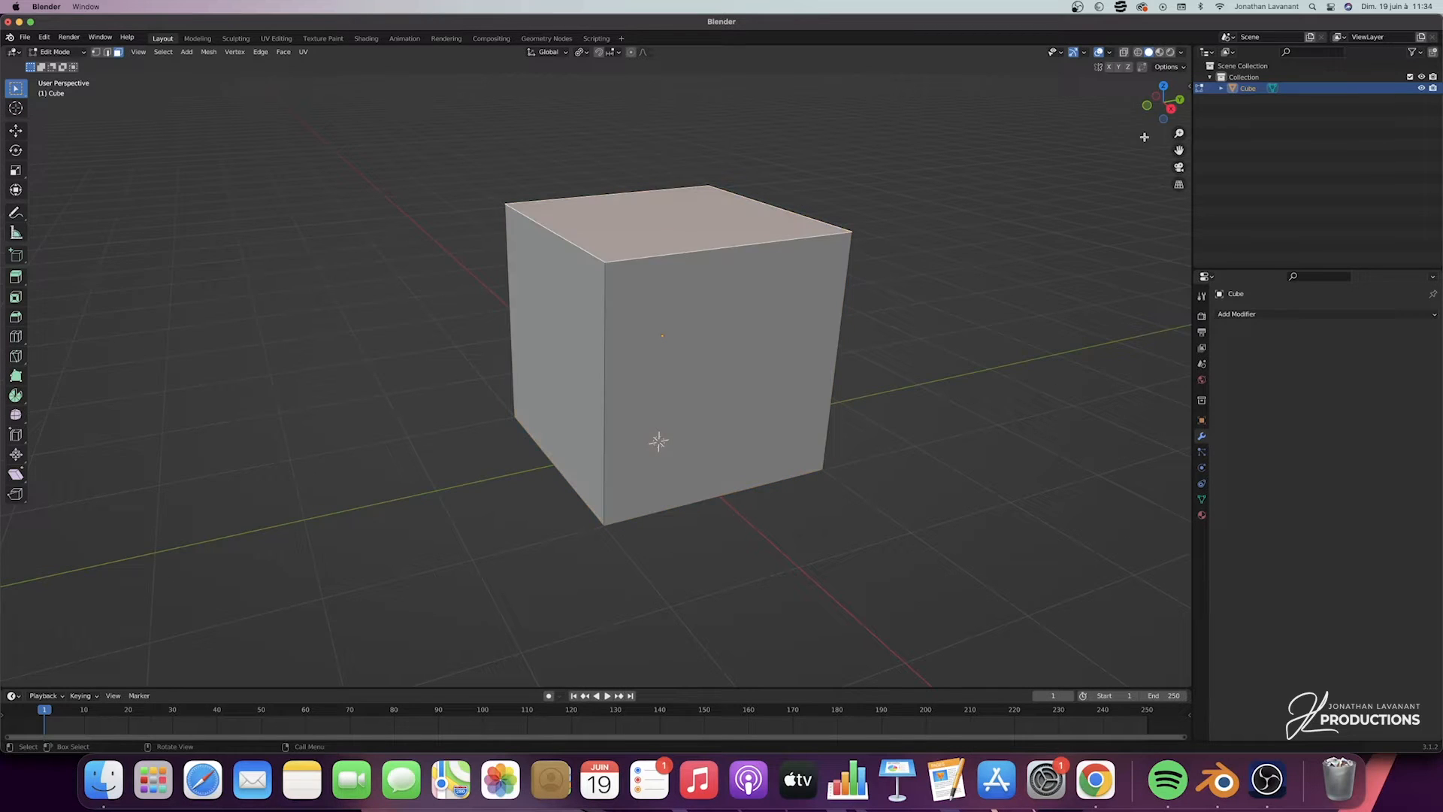
key("KP_3")
key("g")
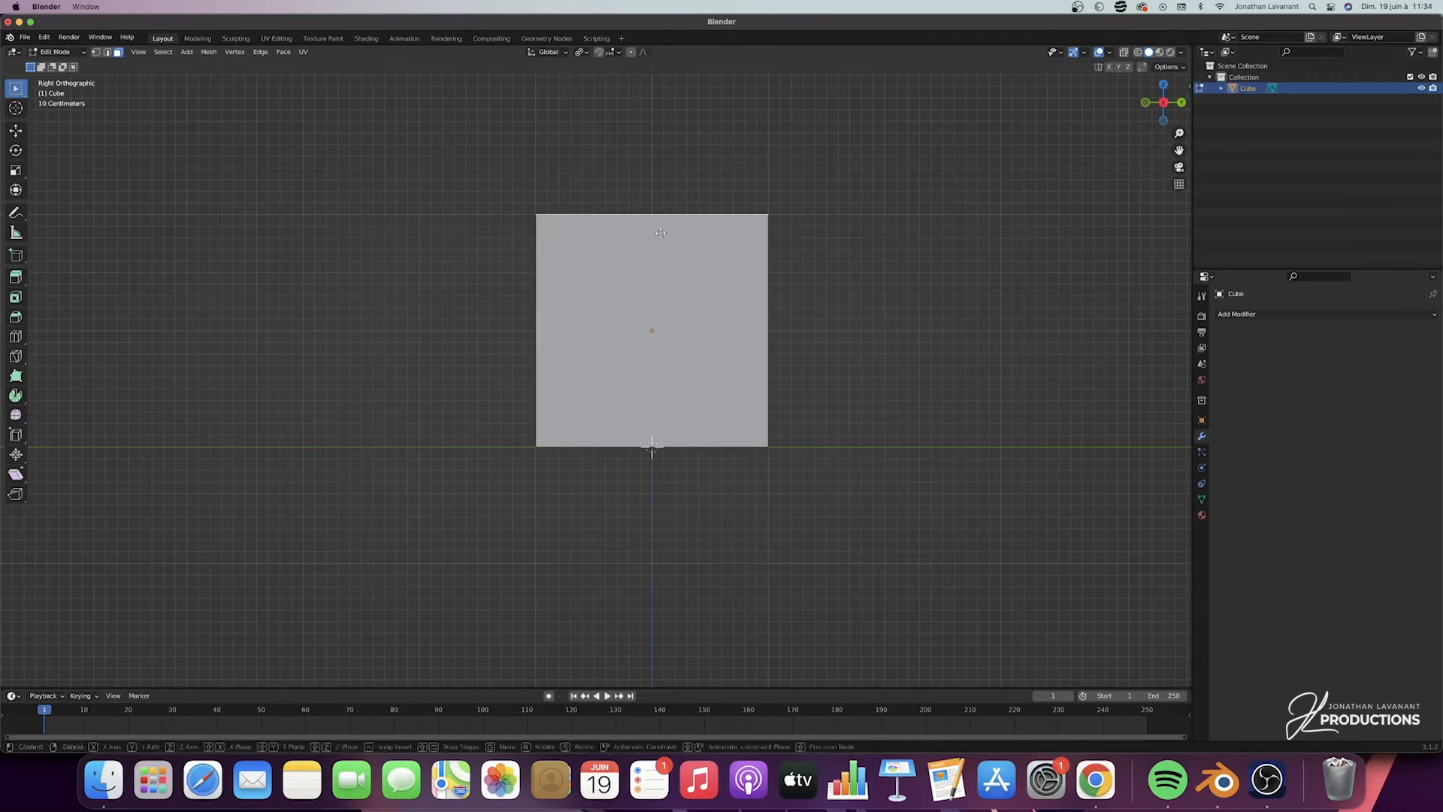
key("z")
left_click(664, 452)
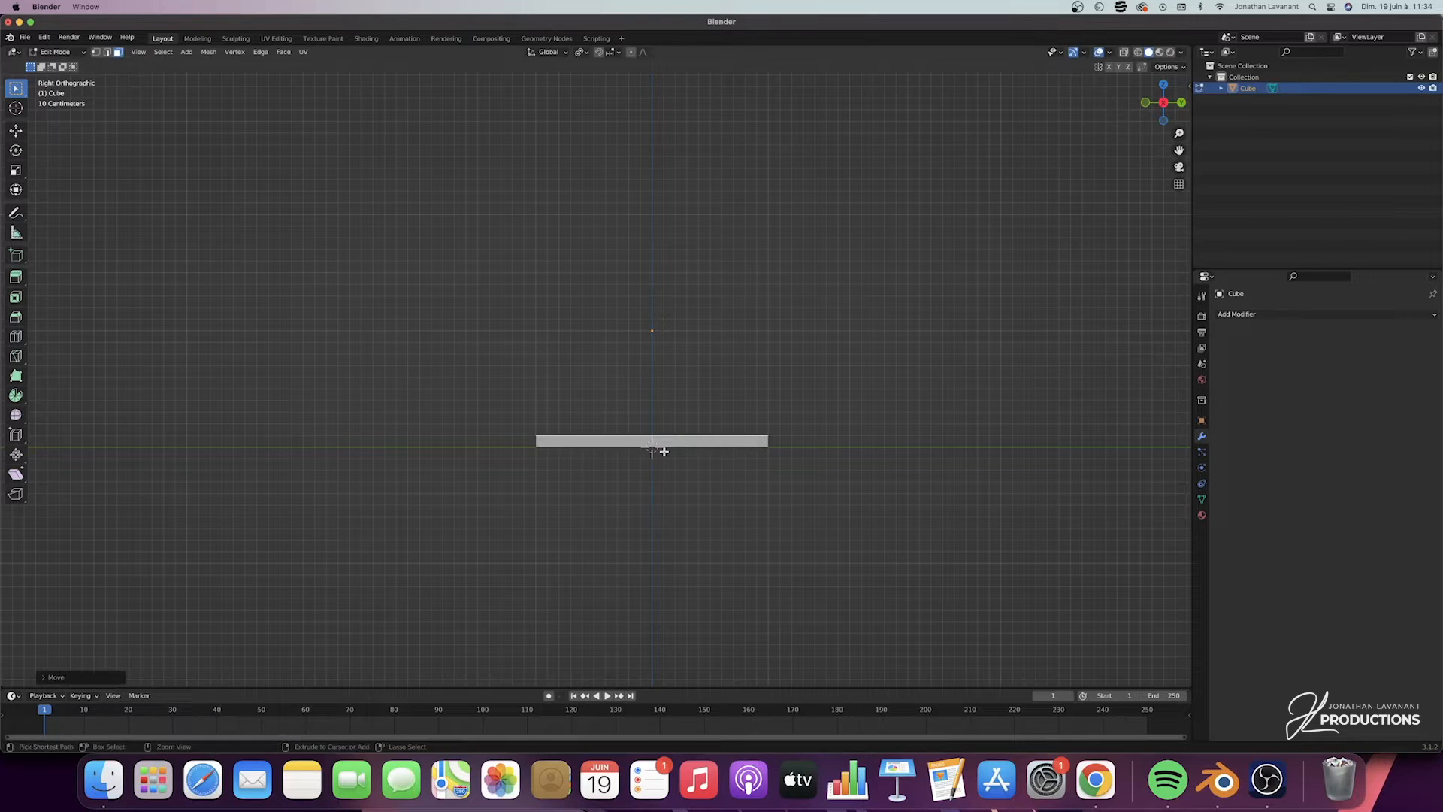
Add 27 evenly spaced, unslid loop cuts parallel to the Y axis across the slab
scroll(654, 433, "up", 5)
scroll(655, 433, "up", 10)
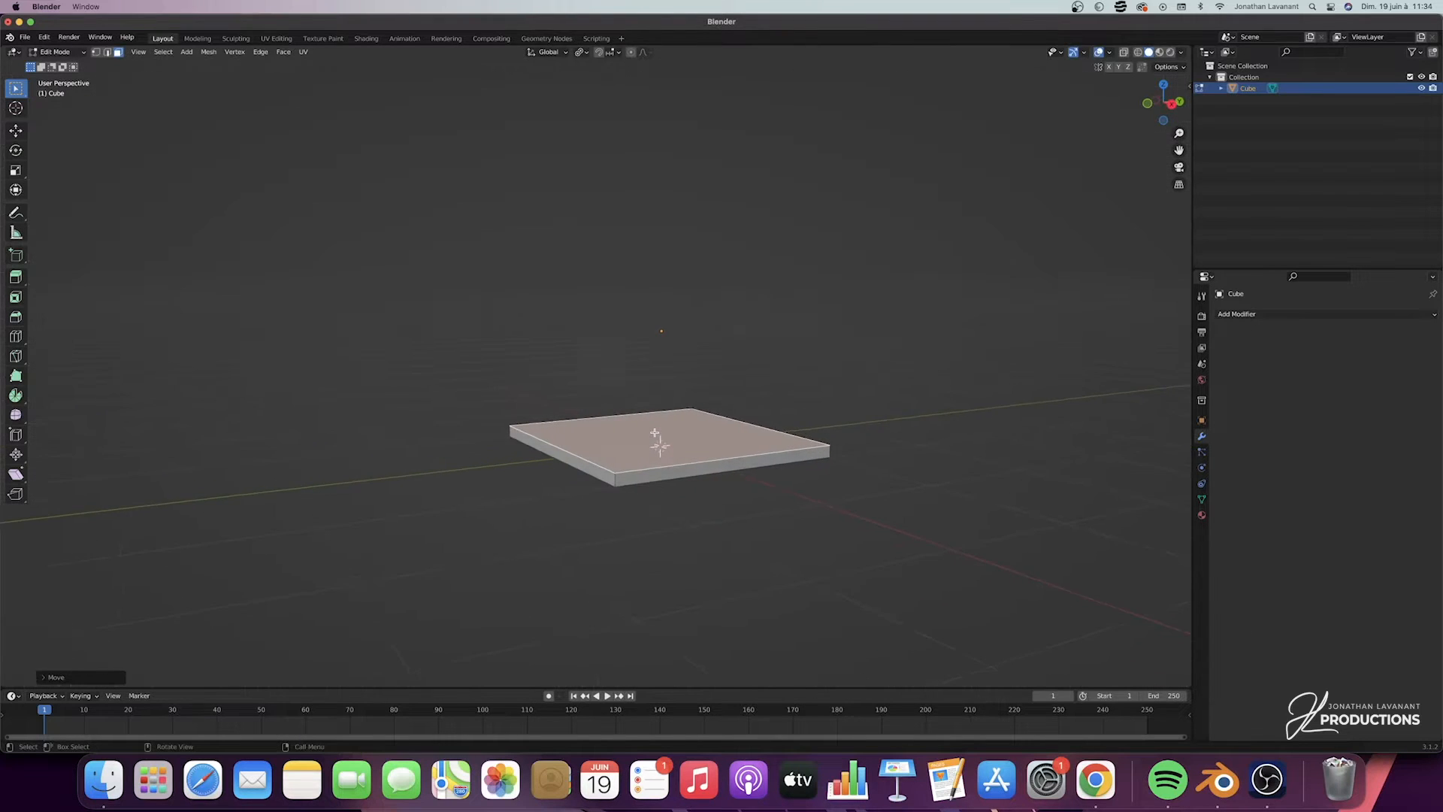
scroll(654, 434, "up", 2)
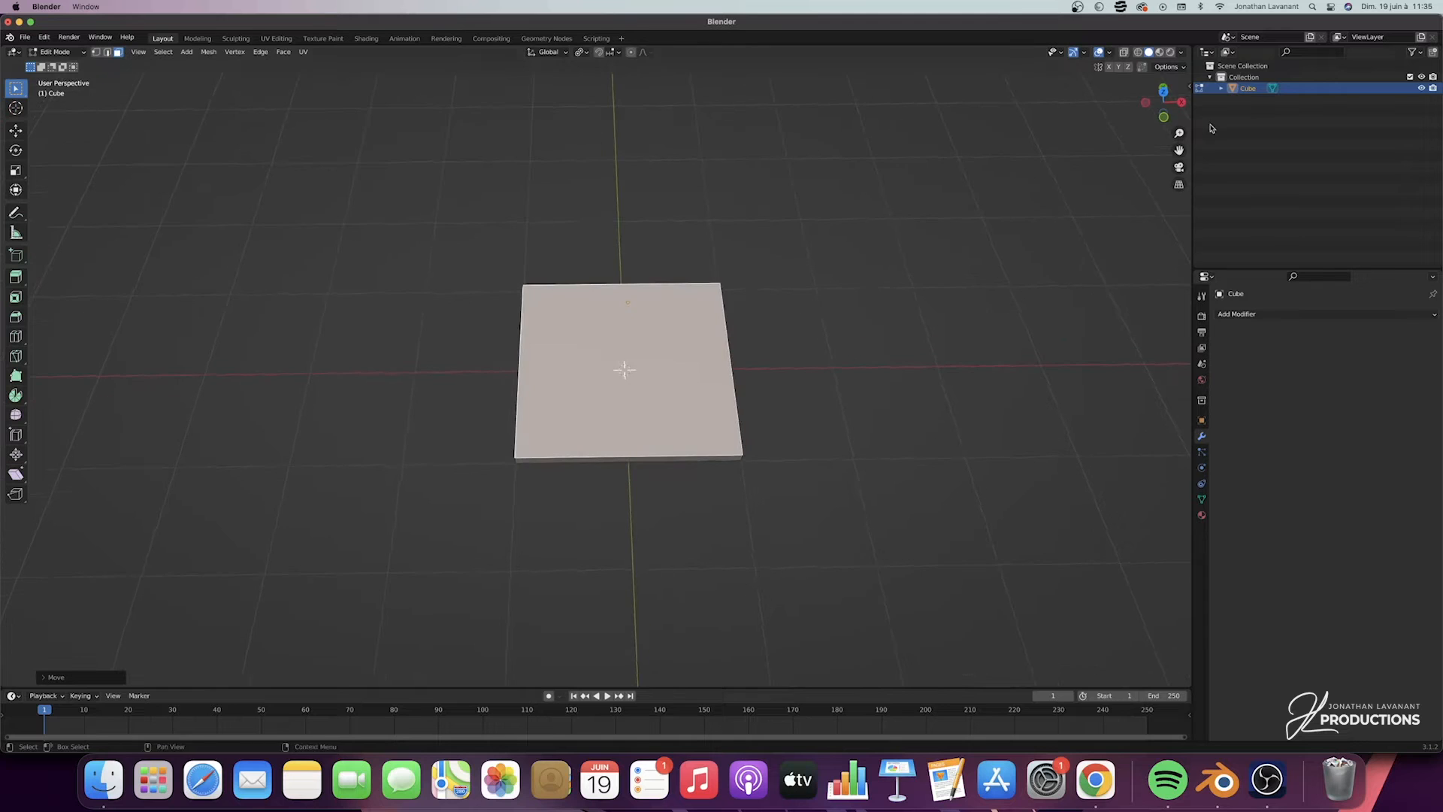
left_click(1163, 91)
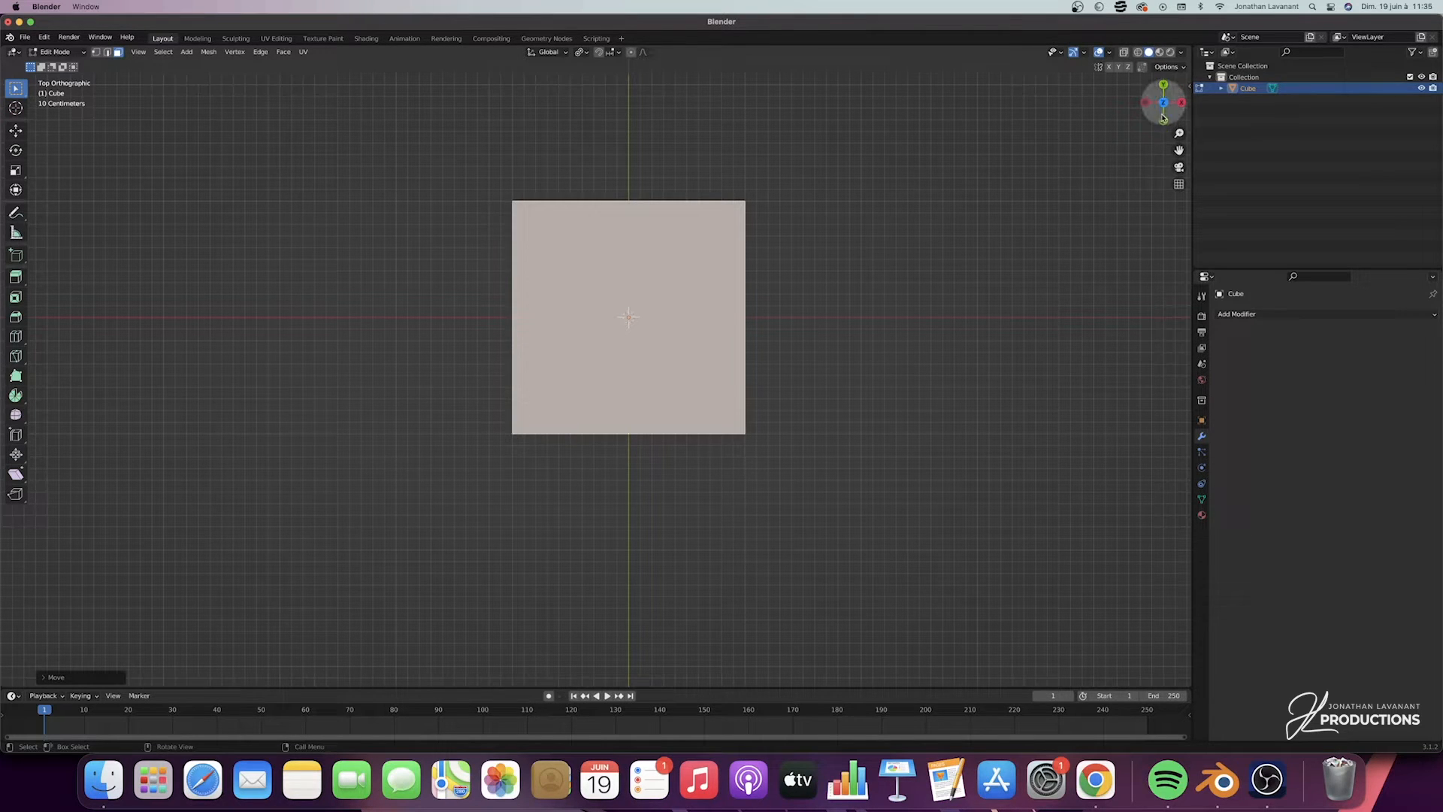
left_click_drag(1179, 133, 1180, 185)
key("ctrl")
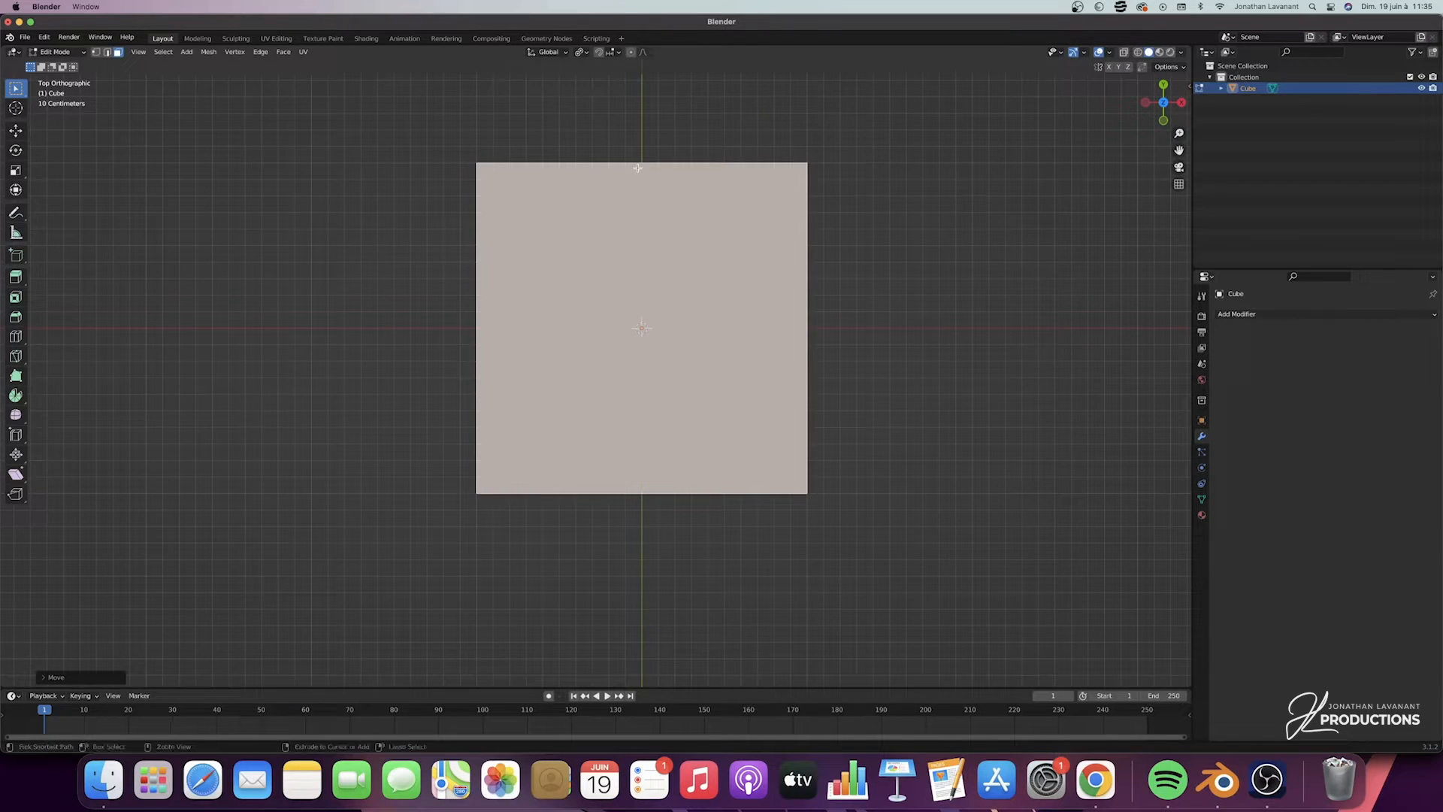
key("ctrl+r")
scroll(640, 162, "up", 20)
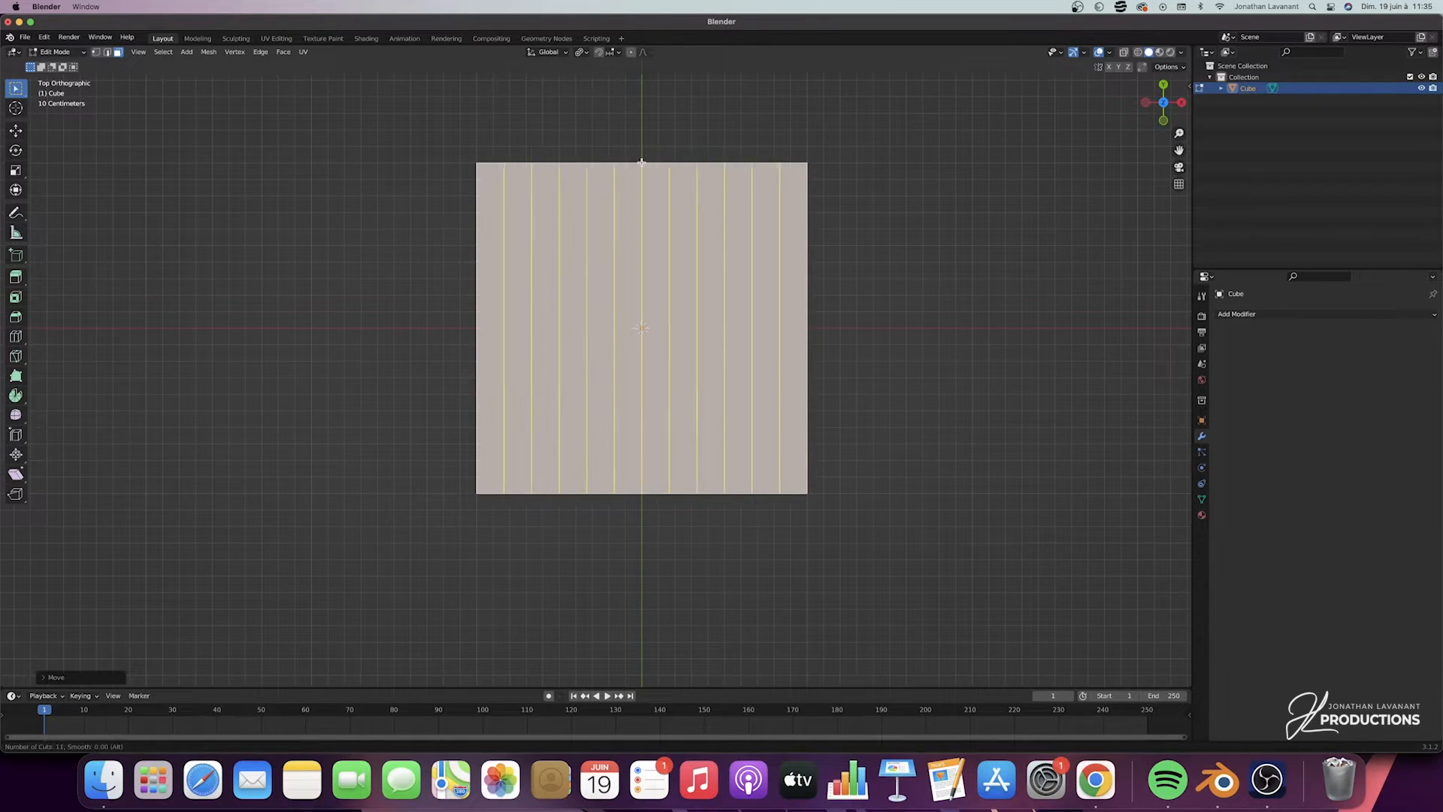
scroll(641, 162, "up", 2)
left_click(641, 162)
right_click(642, 161)
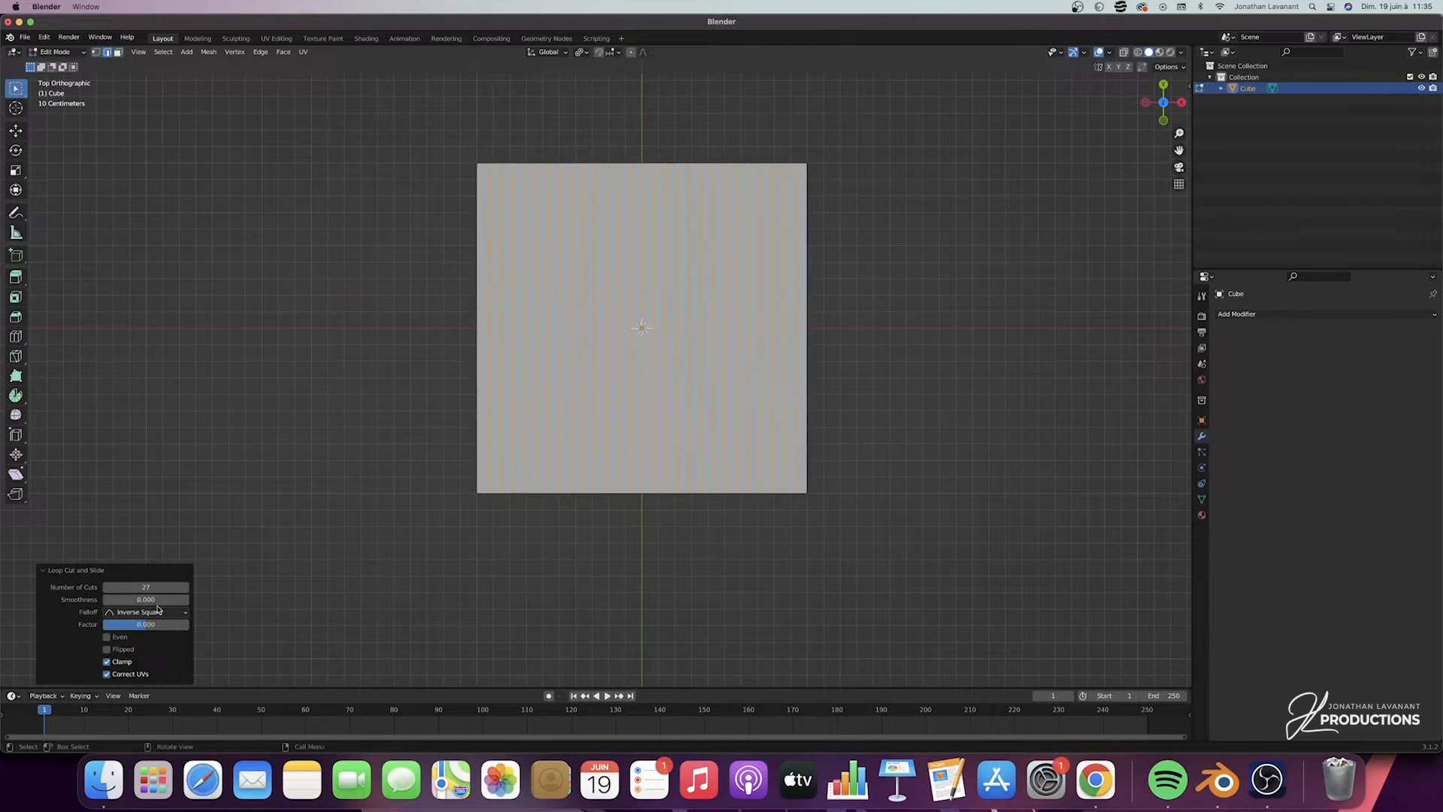
left_click(43, 571)
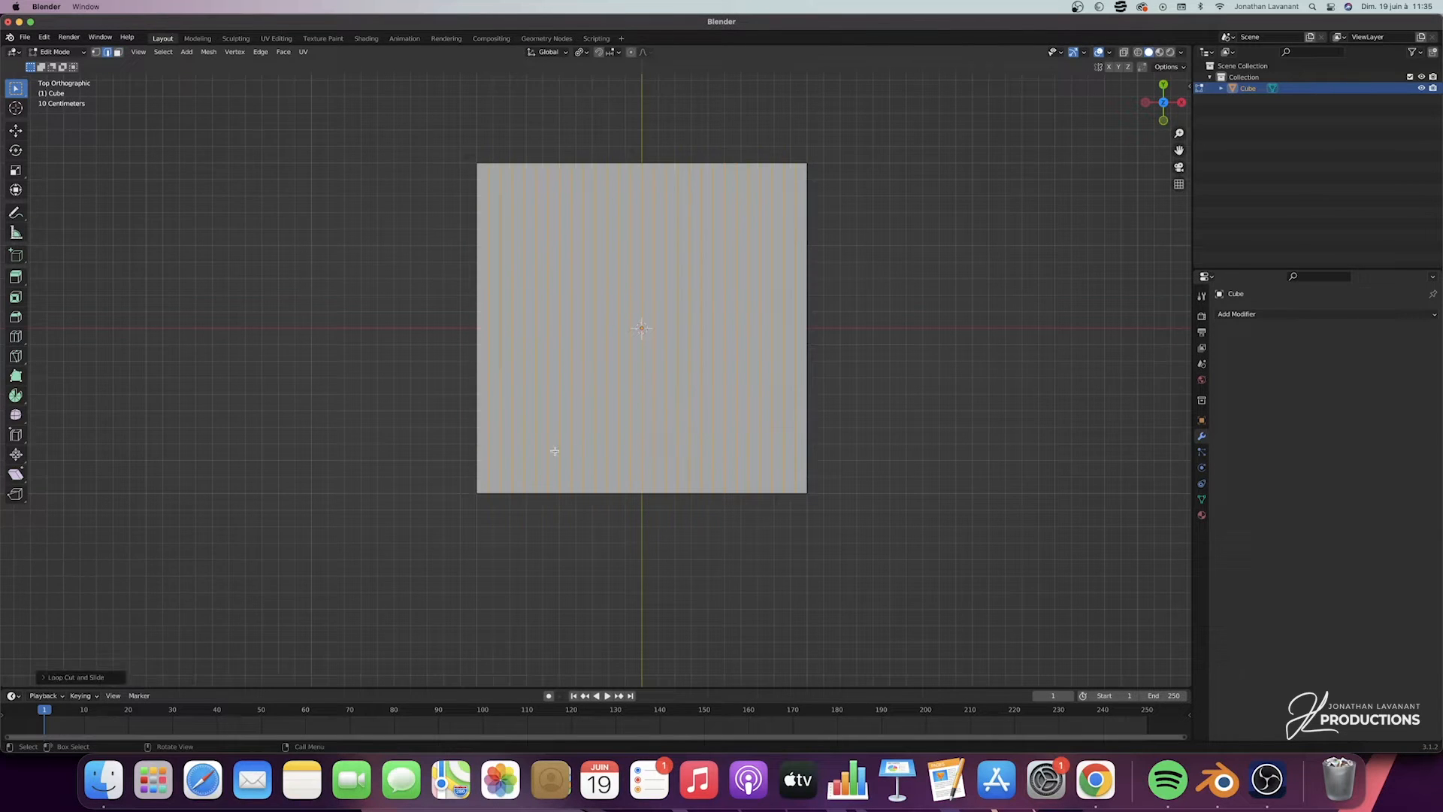
Add a single centred loop cut across the slab, perpendicular to the existing cuts
scroll(561, 446, "down", 10)
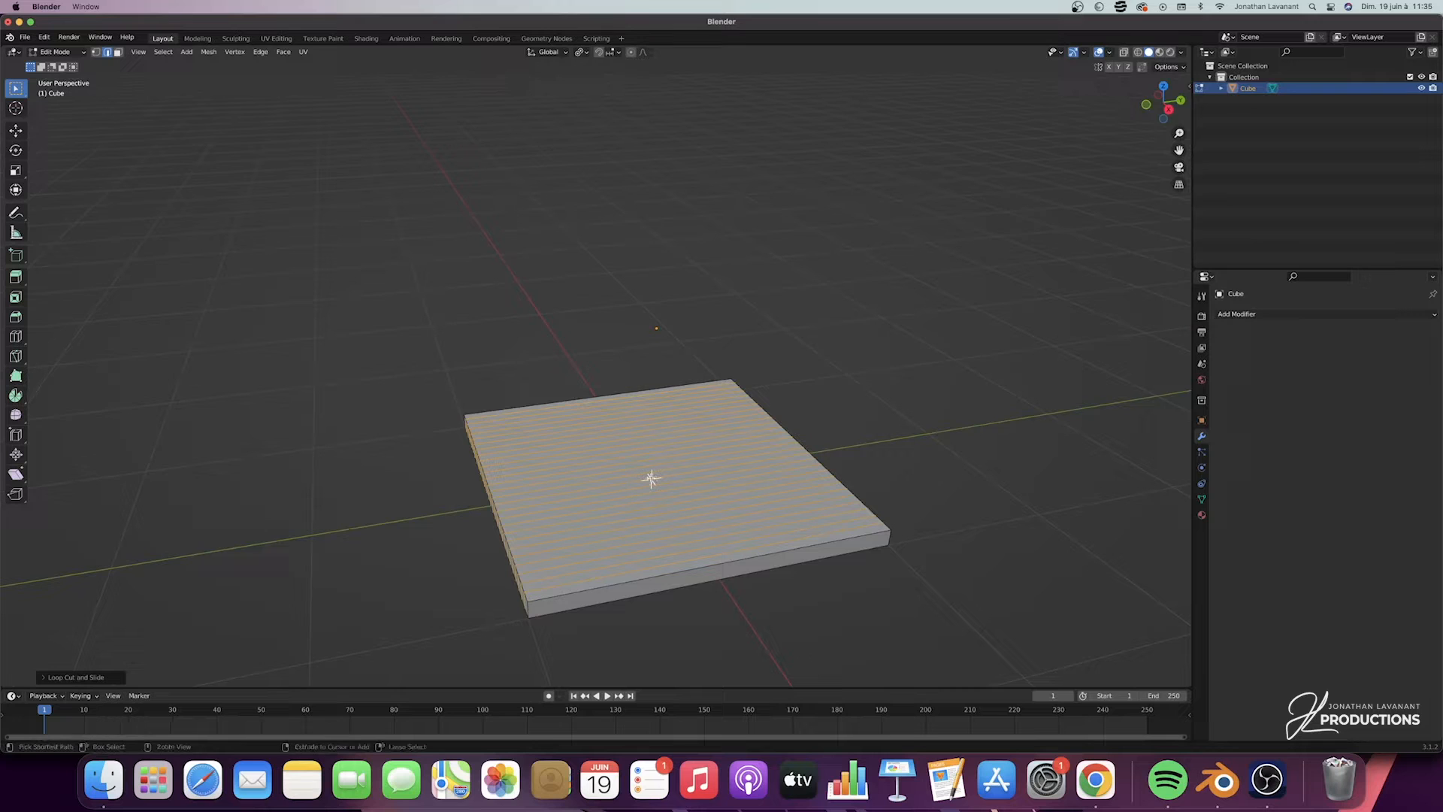
key("ctrl+r")
left_click(620, 410)
right_click(620, 409)
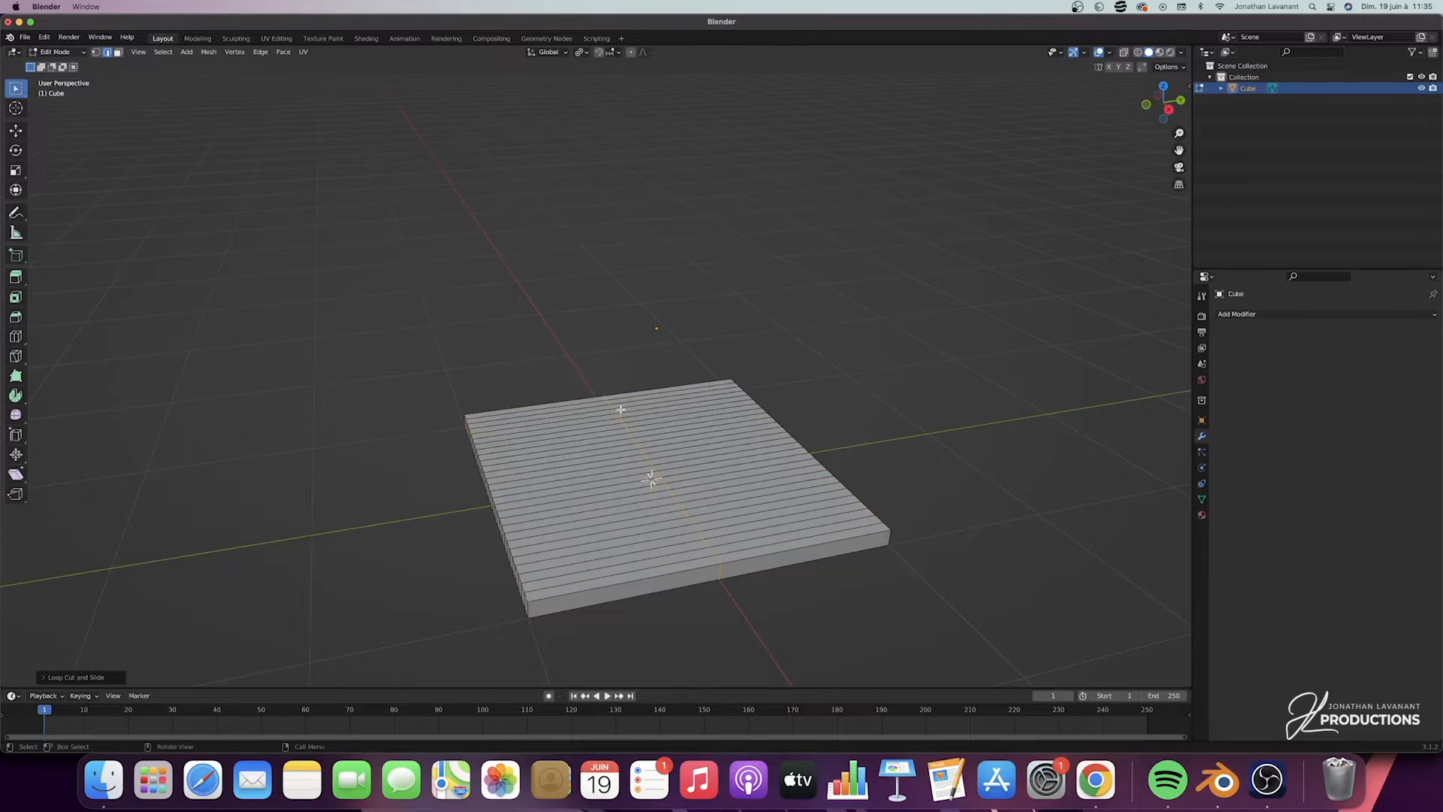
Delete all outer-edge vertices on the slab's negative Y side to remove that half, and return to Object Mode
key("Tab")
key("Tab")
left_click(96, 52)
left_click_drag(480, 364, 444, 540)
left_click_drag(556, 519, 484, 679, "shift")
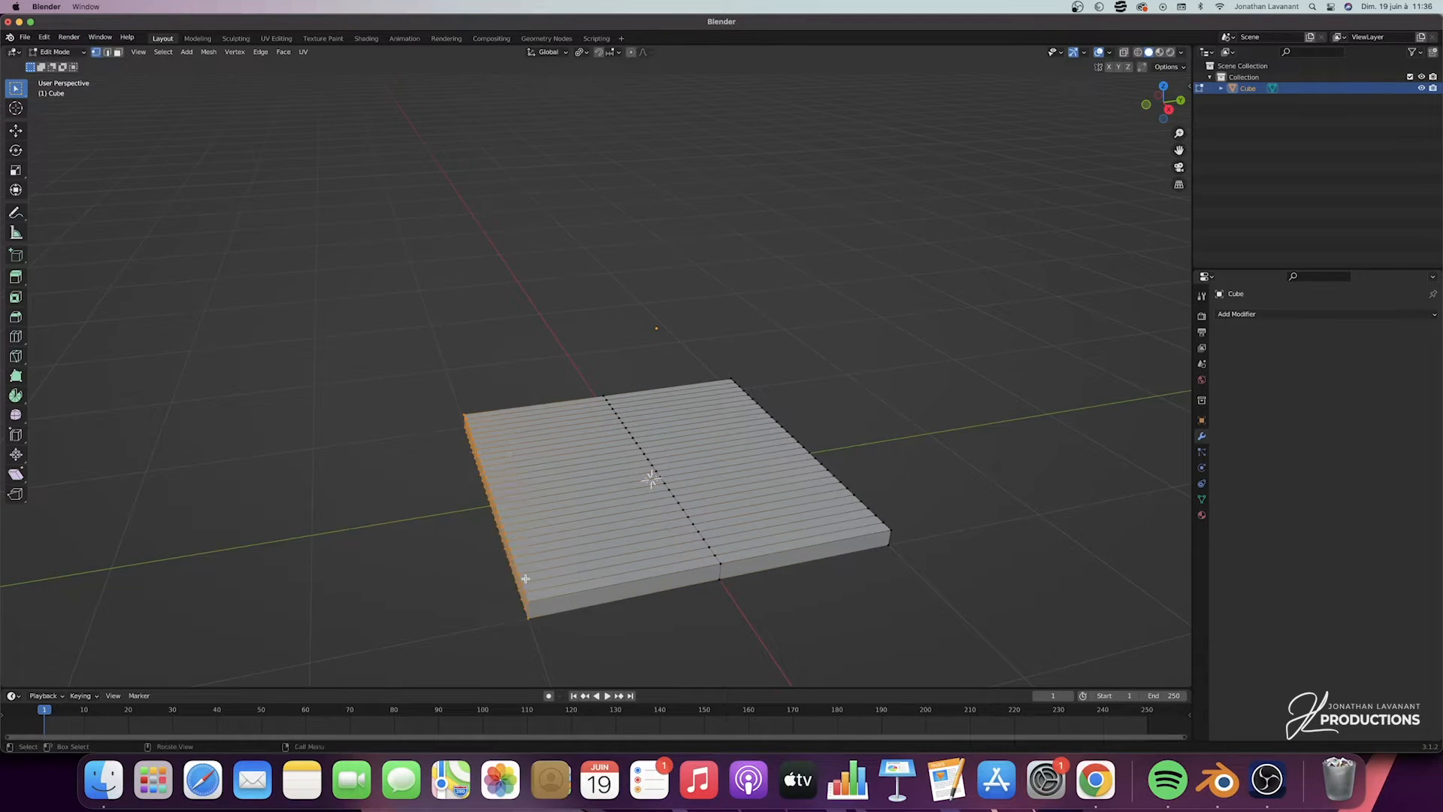
key("x")
left_click(524, 572)
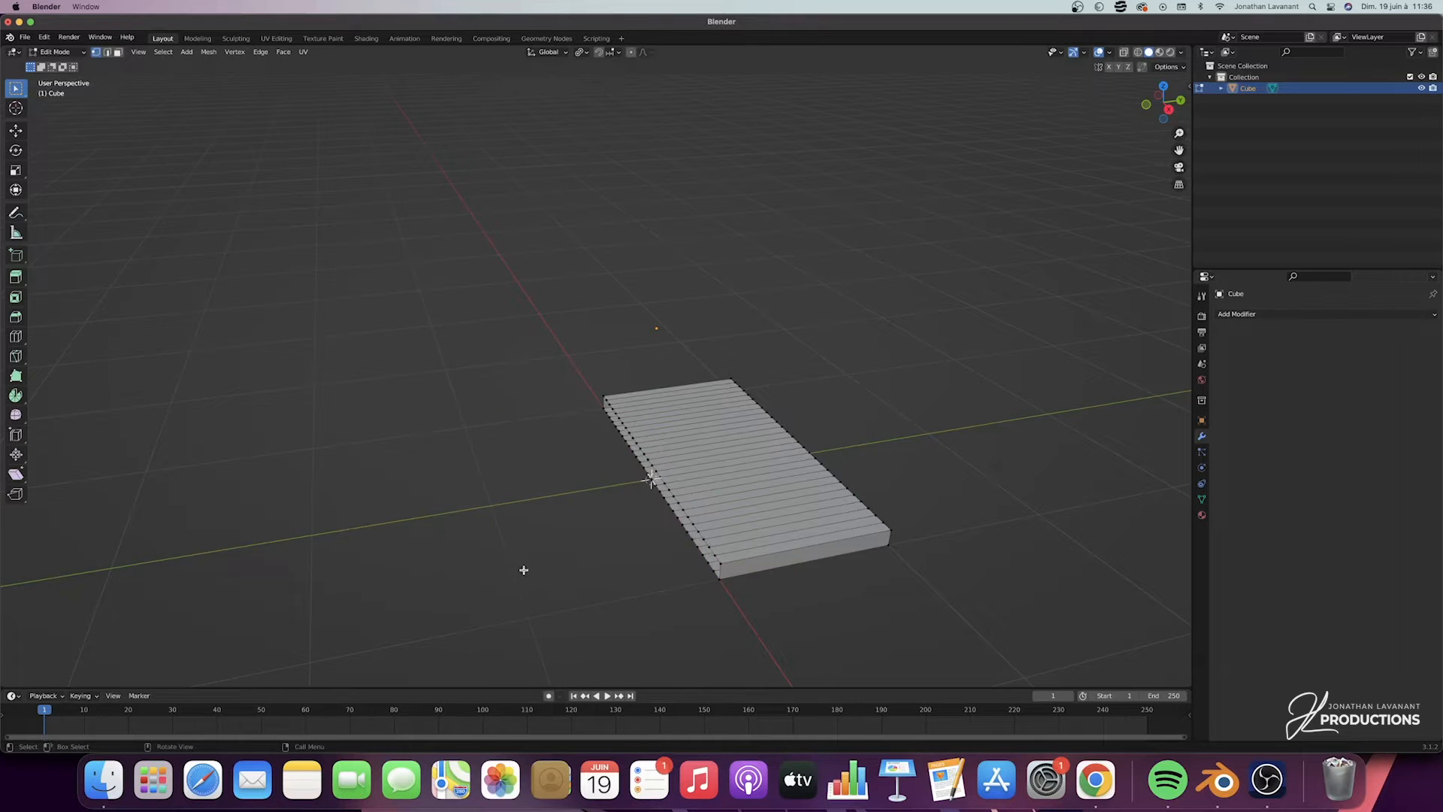
key("Tab")
scroll(561, 478, "left", 4)
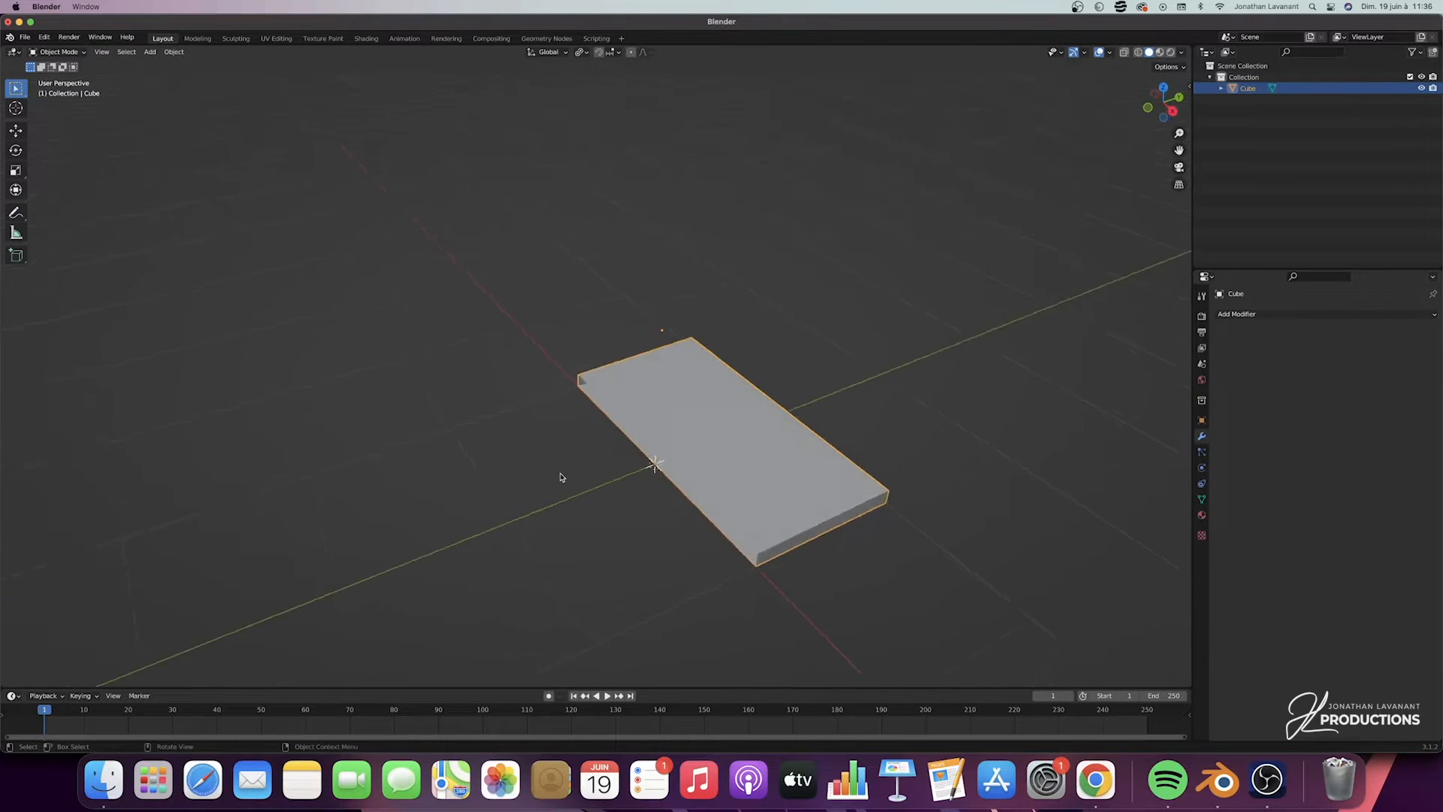
Move all vertices of the slab's open cut edge about 0.8 m along Y to narrow it to a thin strip
key("Tab")
scroll(561, 475, "right", 3)
left_click_drag(628, 351, 579, 439)
left_click_drag(687, 461, 629, 549, "shift")
left_click_drag(730, 505, 665, 588, "shift")
left_click_drag(769, 534, 700, 609, "shift")
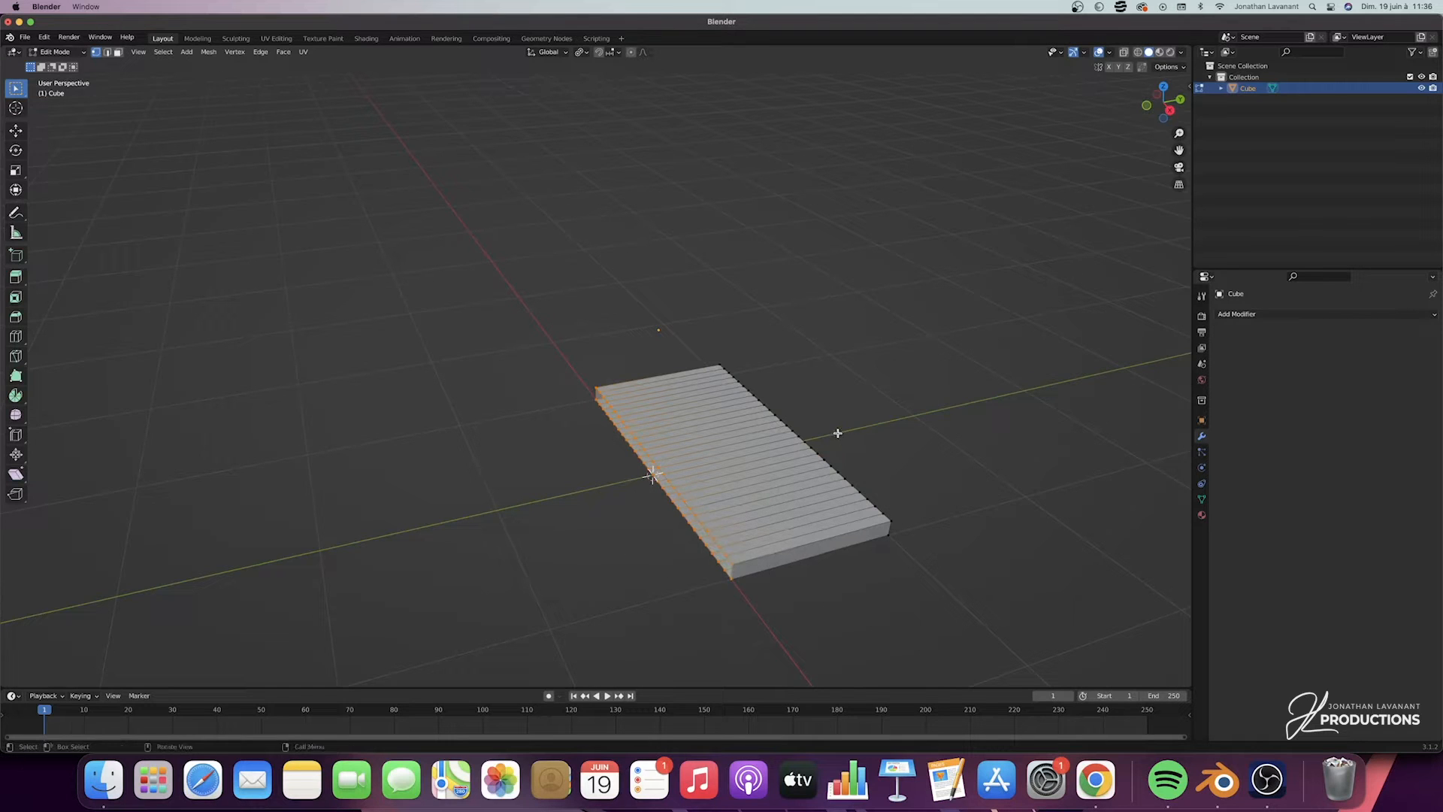
scroll(760, 481, "left", 3)
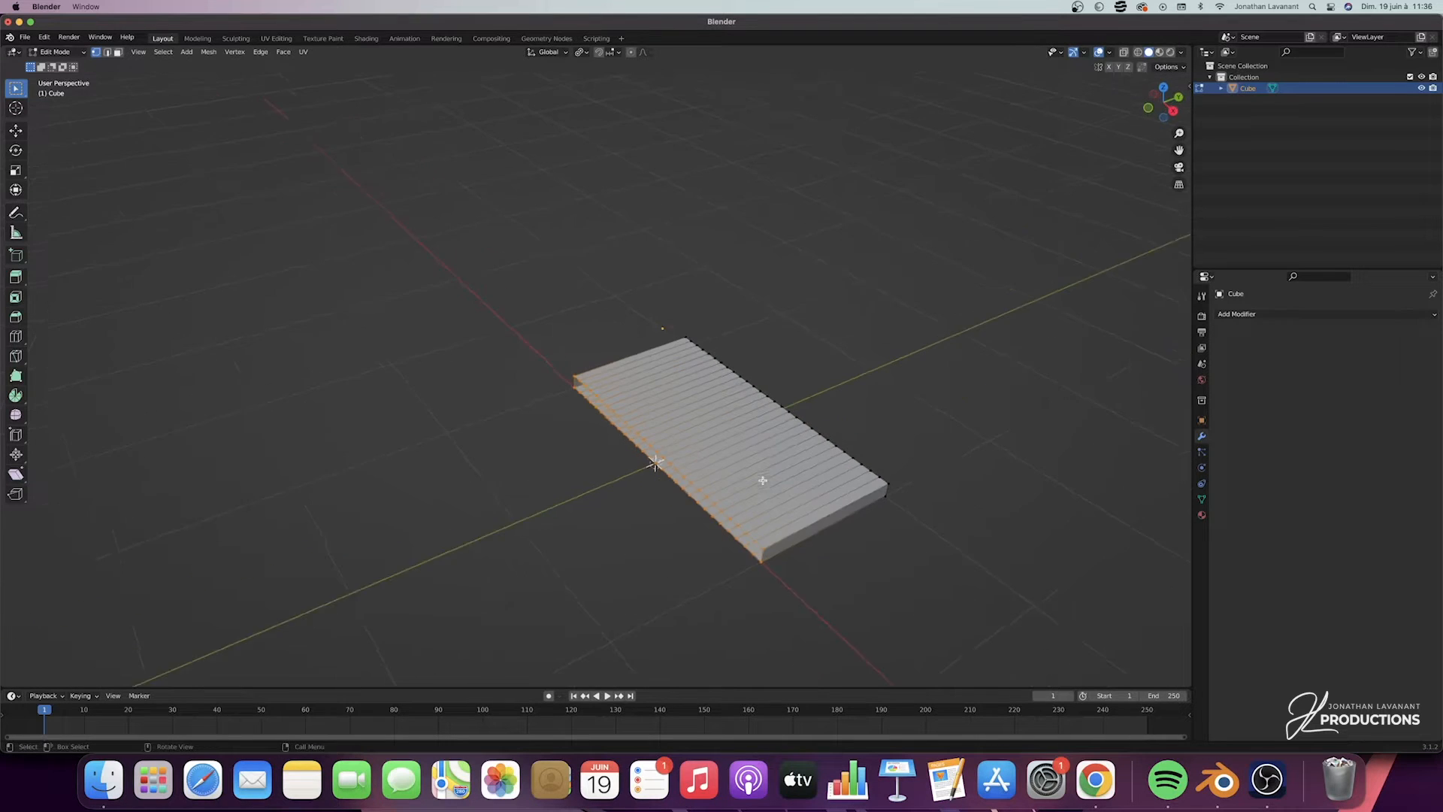
left_click(1166, 89)
scroll(1177, 139, "up", 2)
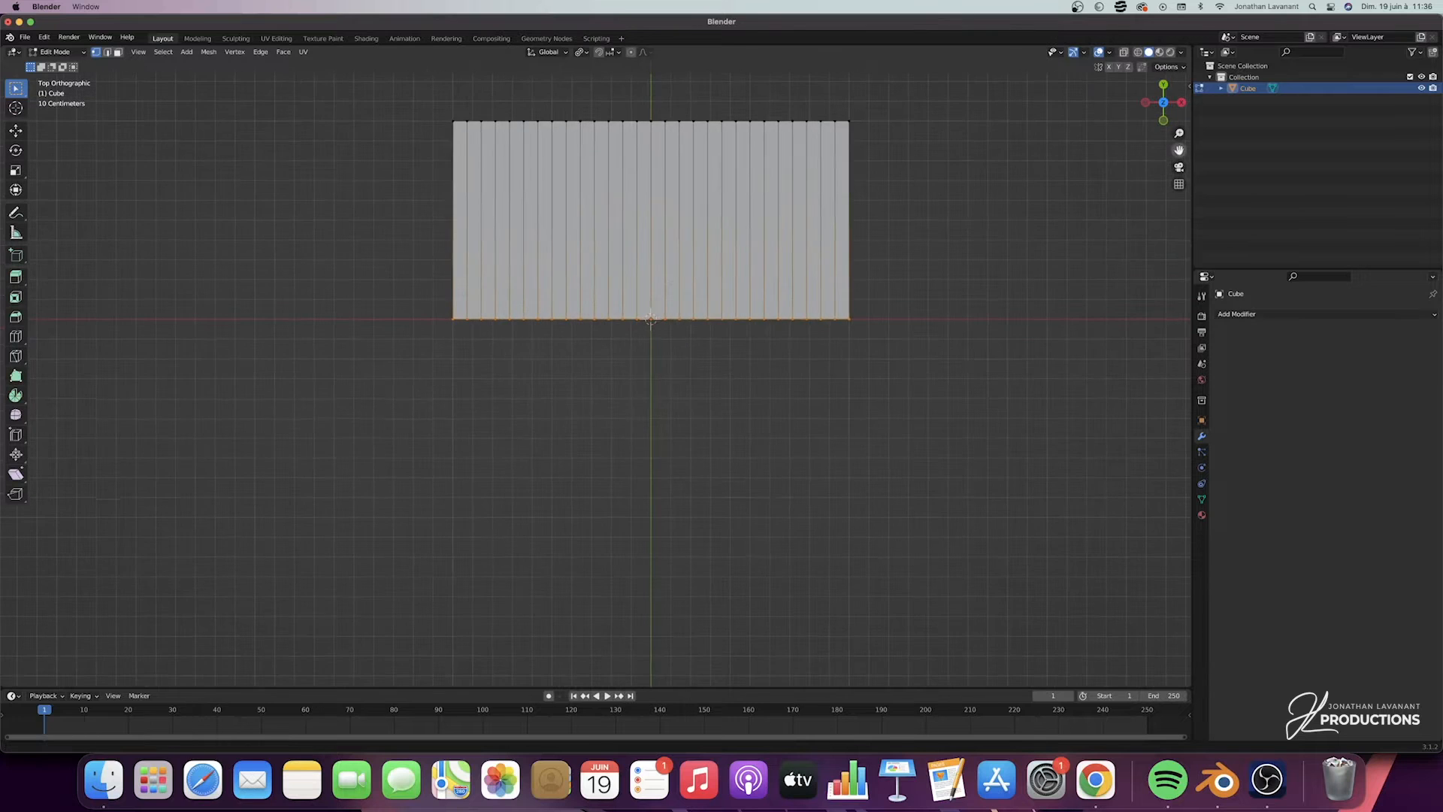
middle_click_drag(659, 307, 646, 392, "shift")
key("g")
key("y")
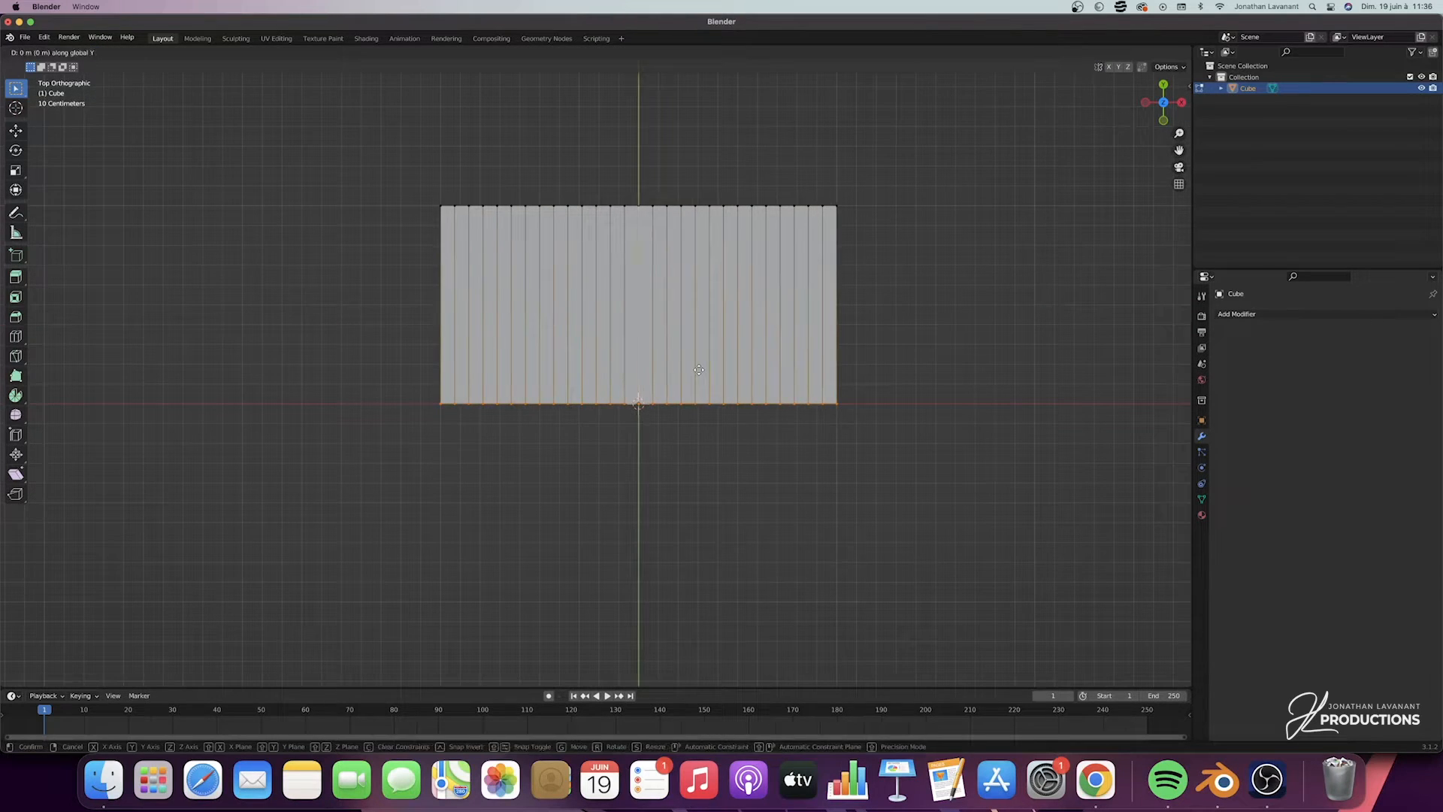
left_click(692, 219)
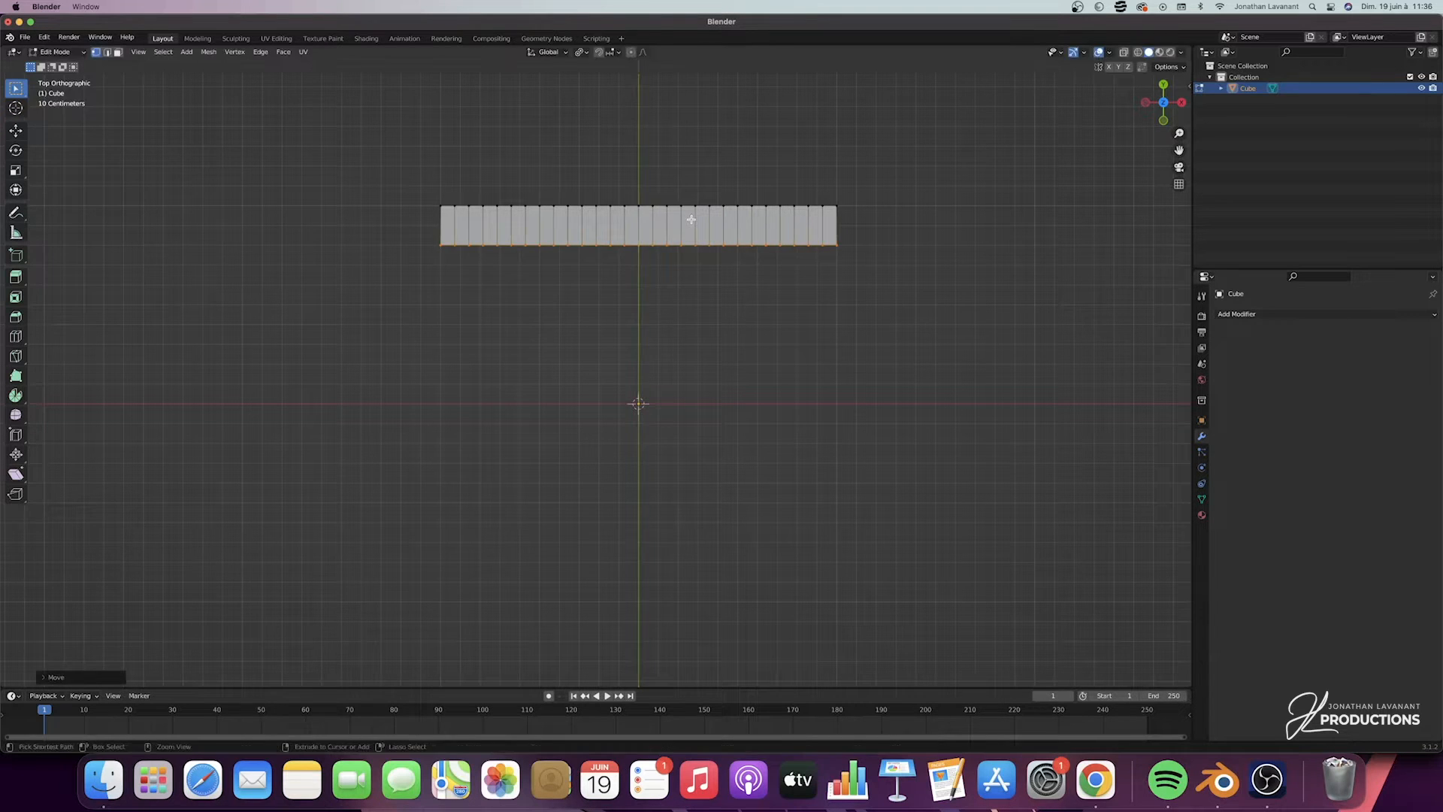
In wireframe shading, move every other vertex of the strip's far edge, including both ends, about 0.2 m along Y to form pointed teeth
middle_click_drag(698, 279, 717, 283)
left_click(1166, 101)
left_click_drag(1178, 134, 1163, 236)
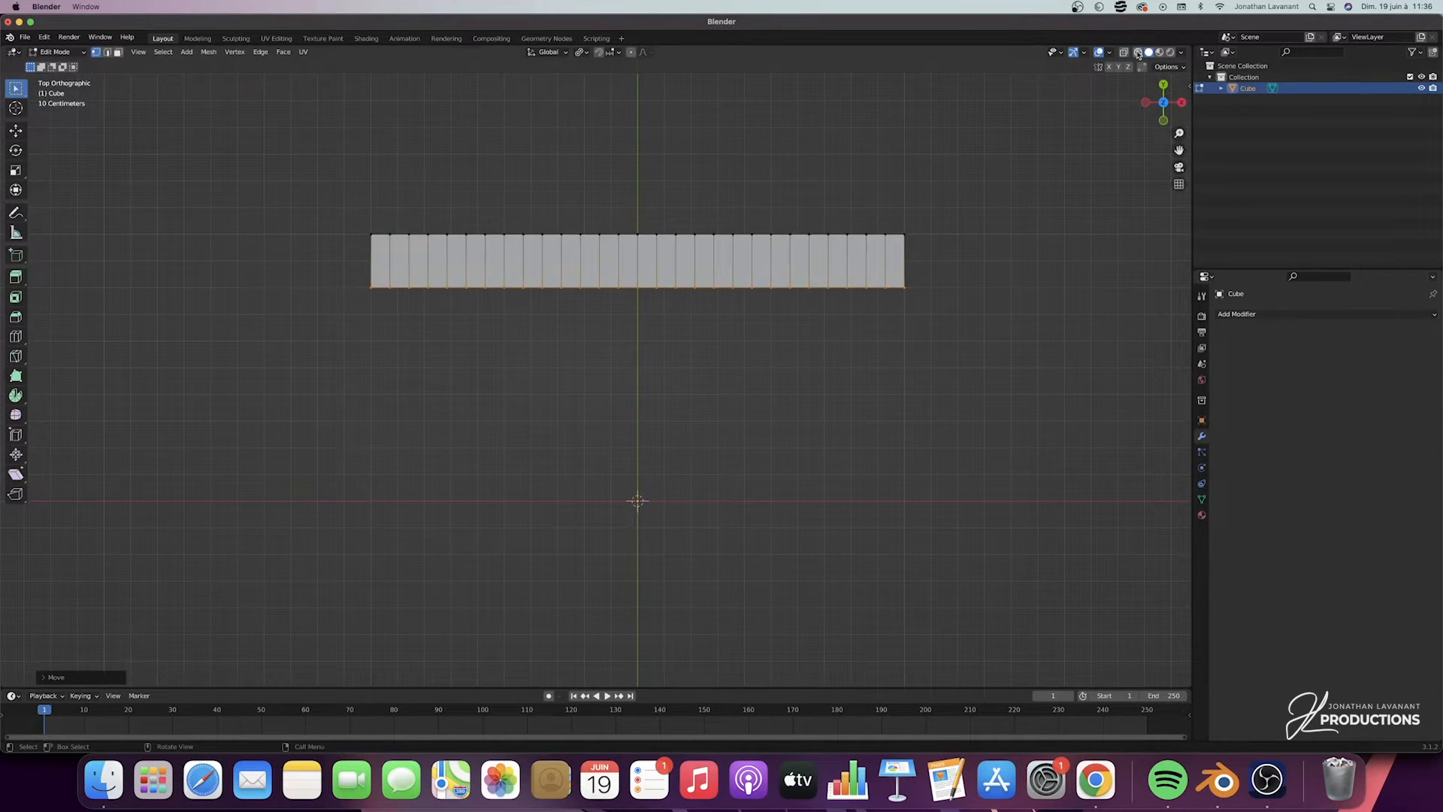
left_click(1138, 52)
left_click_drag(928, 198, 894, 251)
left_click_drag(870, 193, 816, 267, "shift")
left_click_drag(802, 206, 740, 263, "shift")
left_click_drag(727, 214, 661, 277, "shift")
key("super+z")
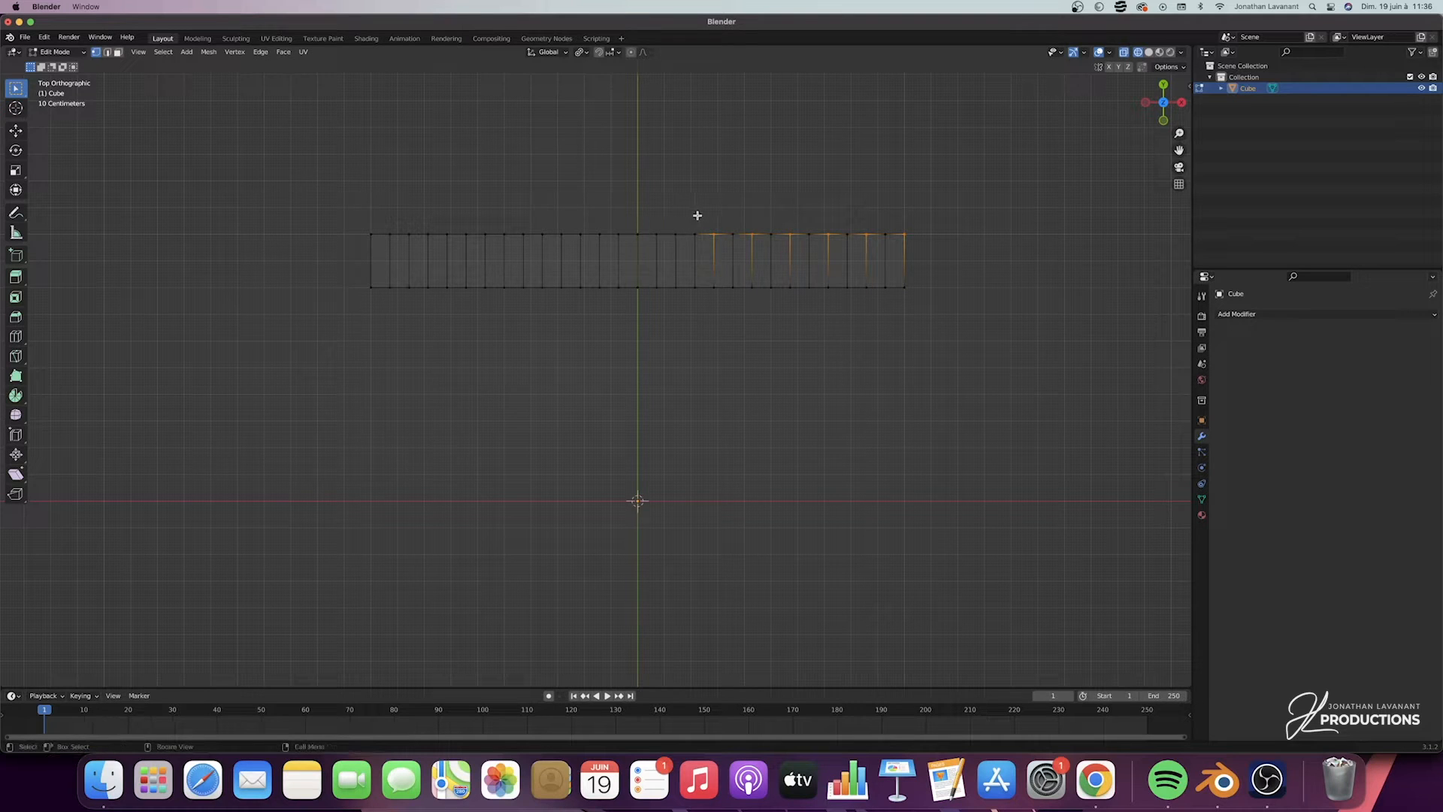
mouse_move(686, 215)
left_mouse_down("shift")
mouse_move(665, 257)
mouse_move(630, 240)
mouse_move(626, 258)
mouse_move(591, 254)
mouse_move(565, 237)
mouse_move(516, 242)
mouse_move(512, 266)
left_mouse_up("shift")
left_click_drag(500, 217, 474, 271, "shift")
left_click_drag(451, 220, 397, 275, "shift")
left_click_drag(386, 217, 360, 276, "shift")
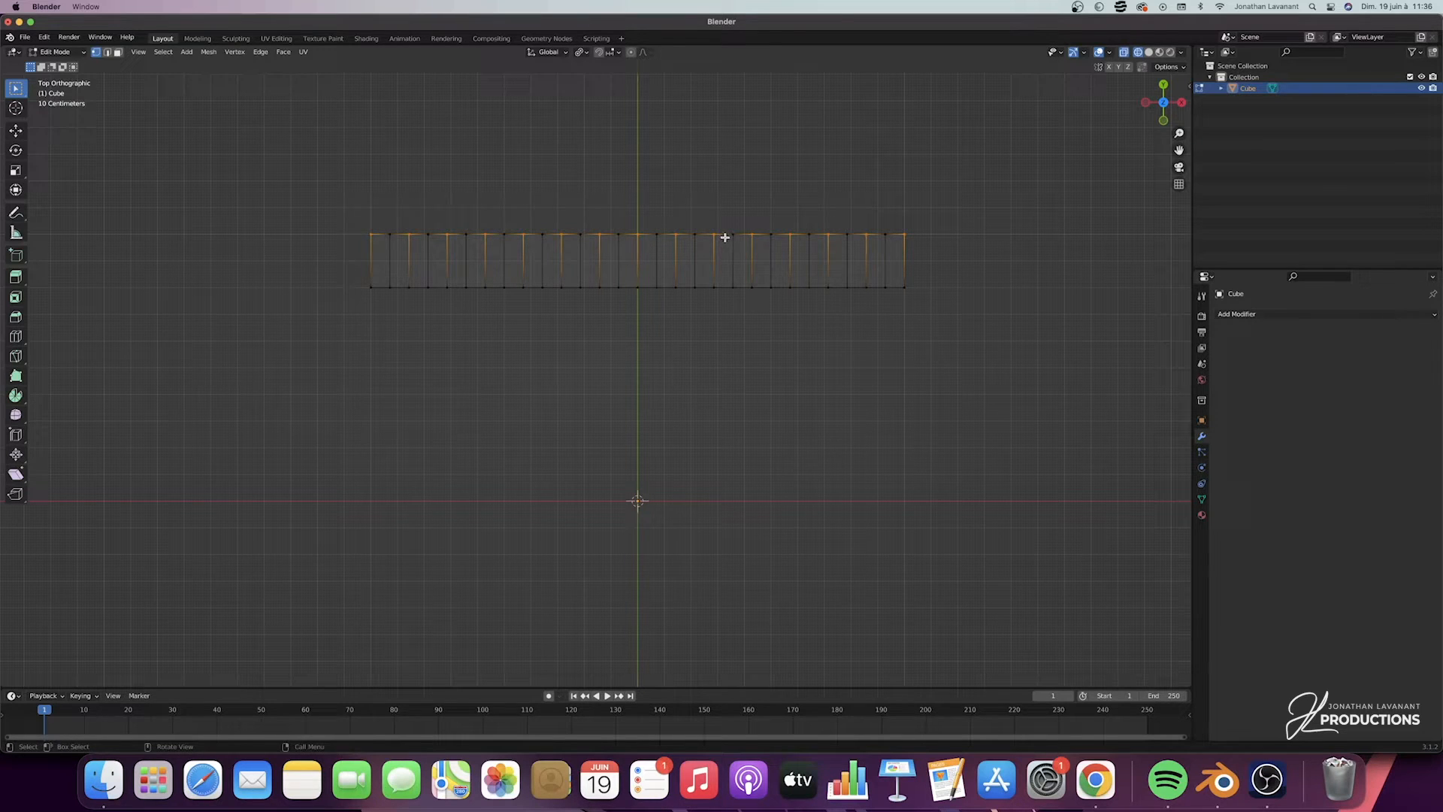
key("g")
key("y")
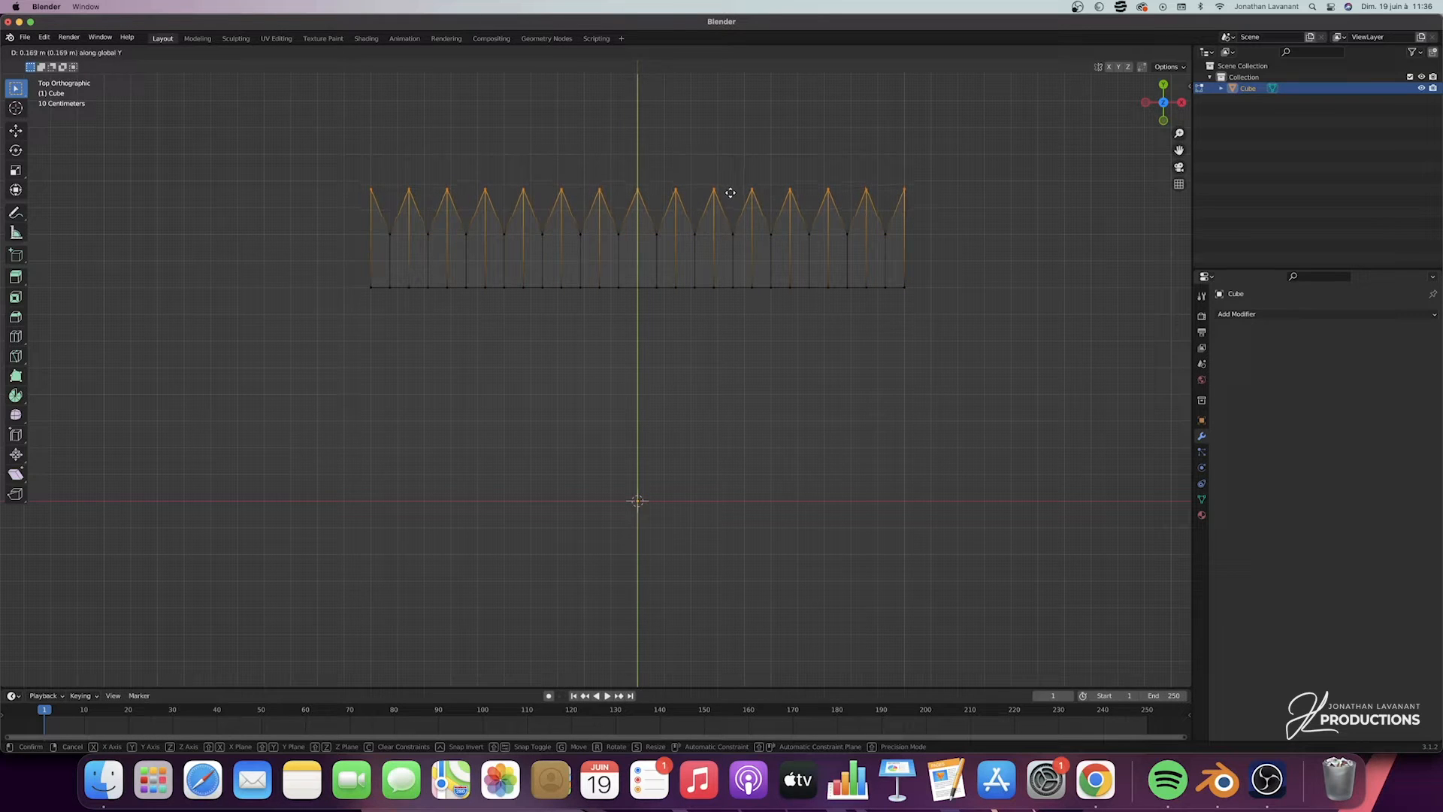
left_click(730, 196)
Return to Object Mode and display the toothed strip in solid shading
scroll(932, 225, "right", 10)
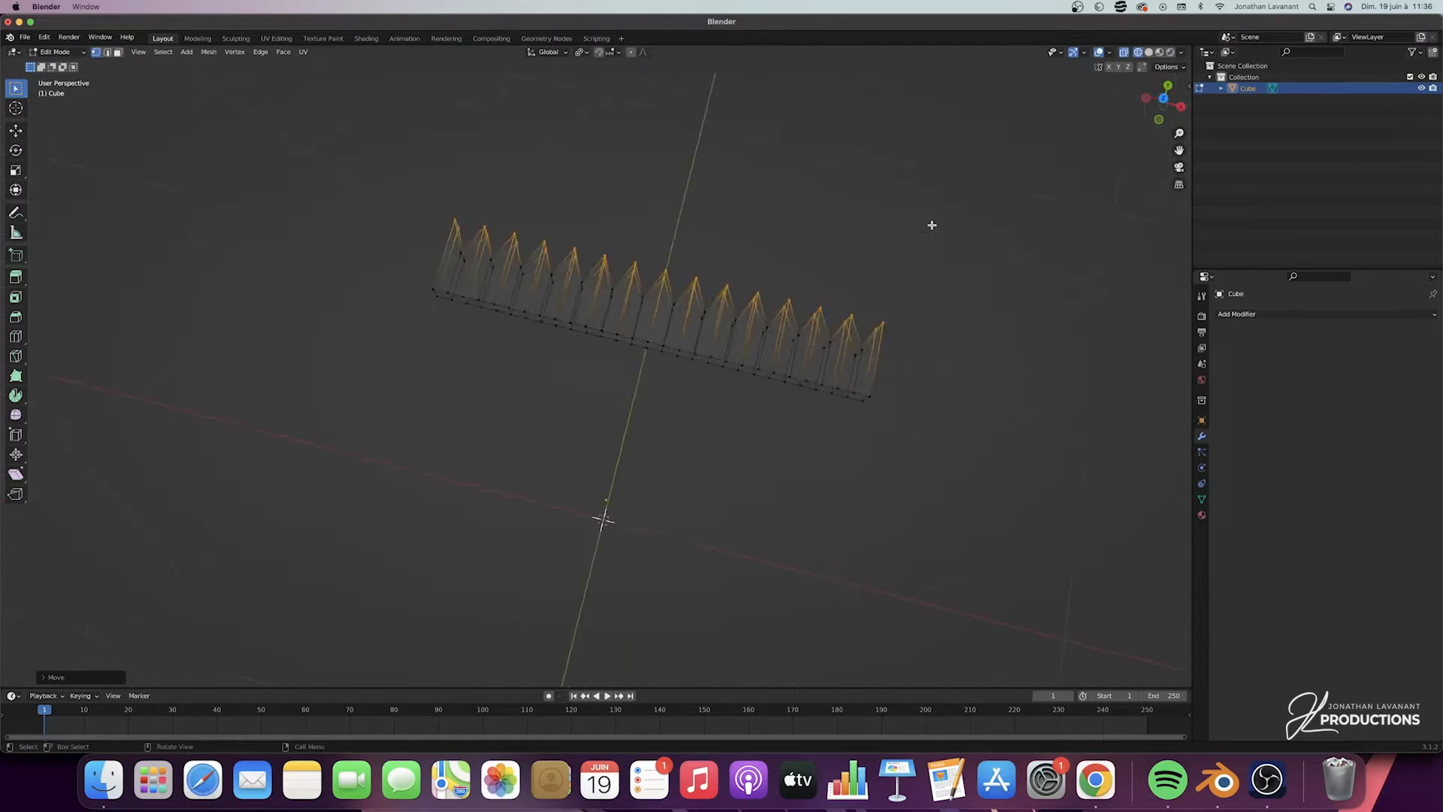
left_click_drag(1179, 151, 1000, 8)
scroll(722, 448, "right", 10)
key("Tab")
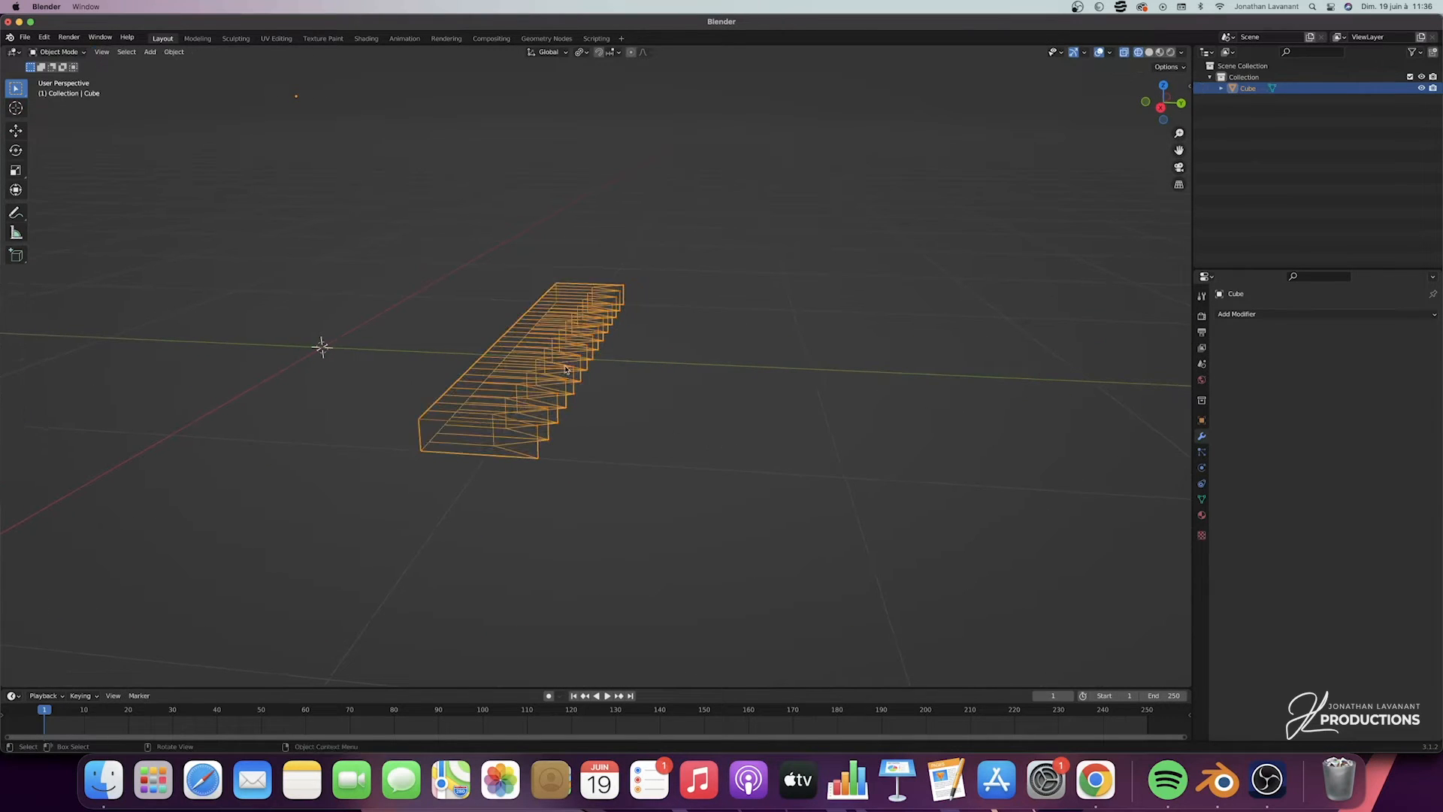
left_click(1148, 53)
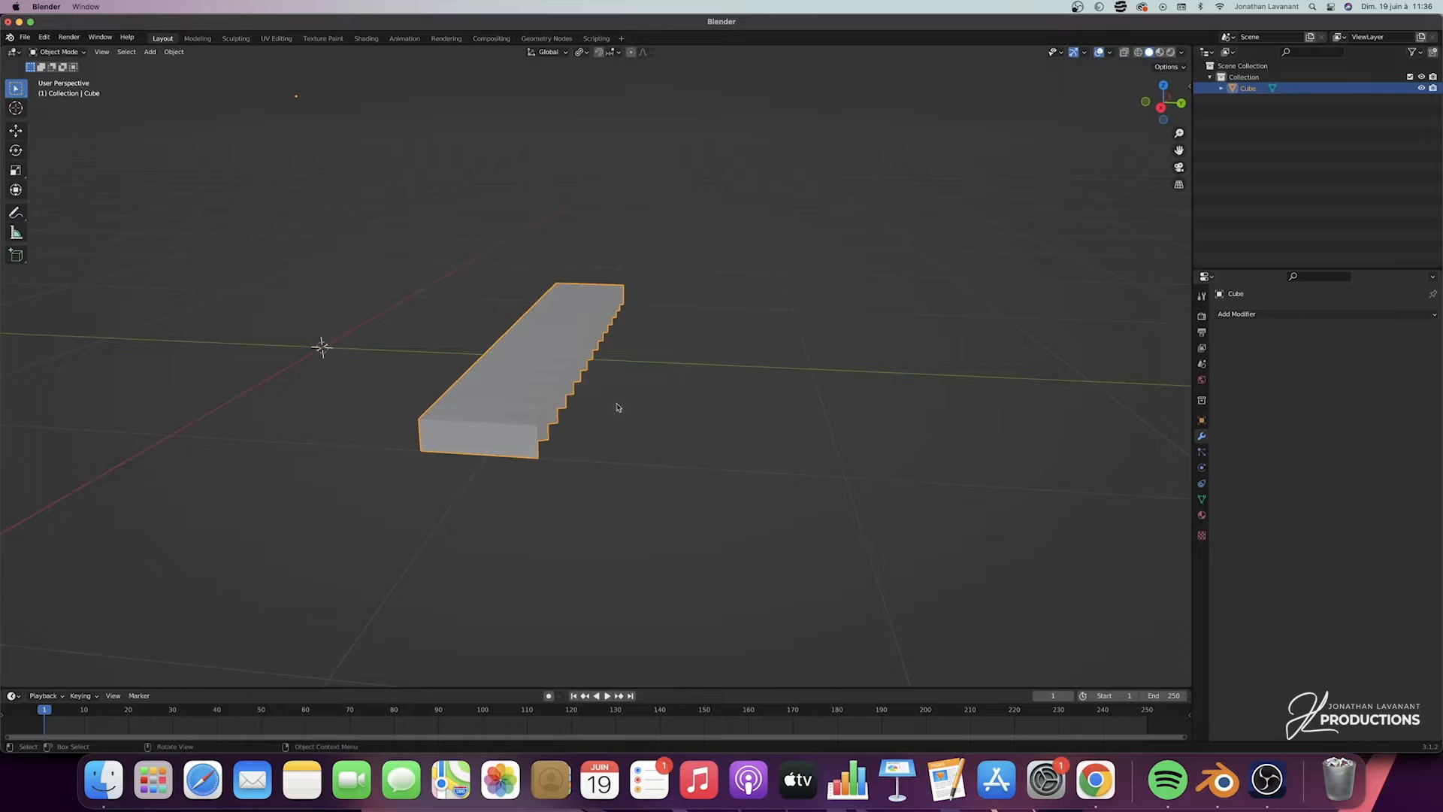
Add a Subdivision Surface modifier to the toothed strip with both viewport and render levels at 3
left_click(65, 53)
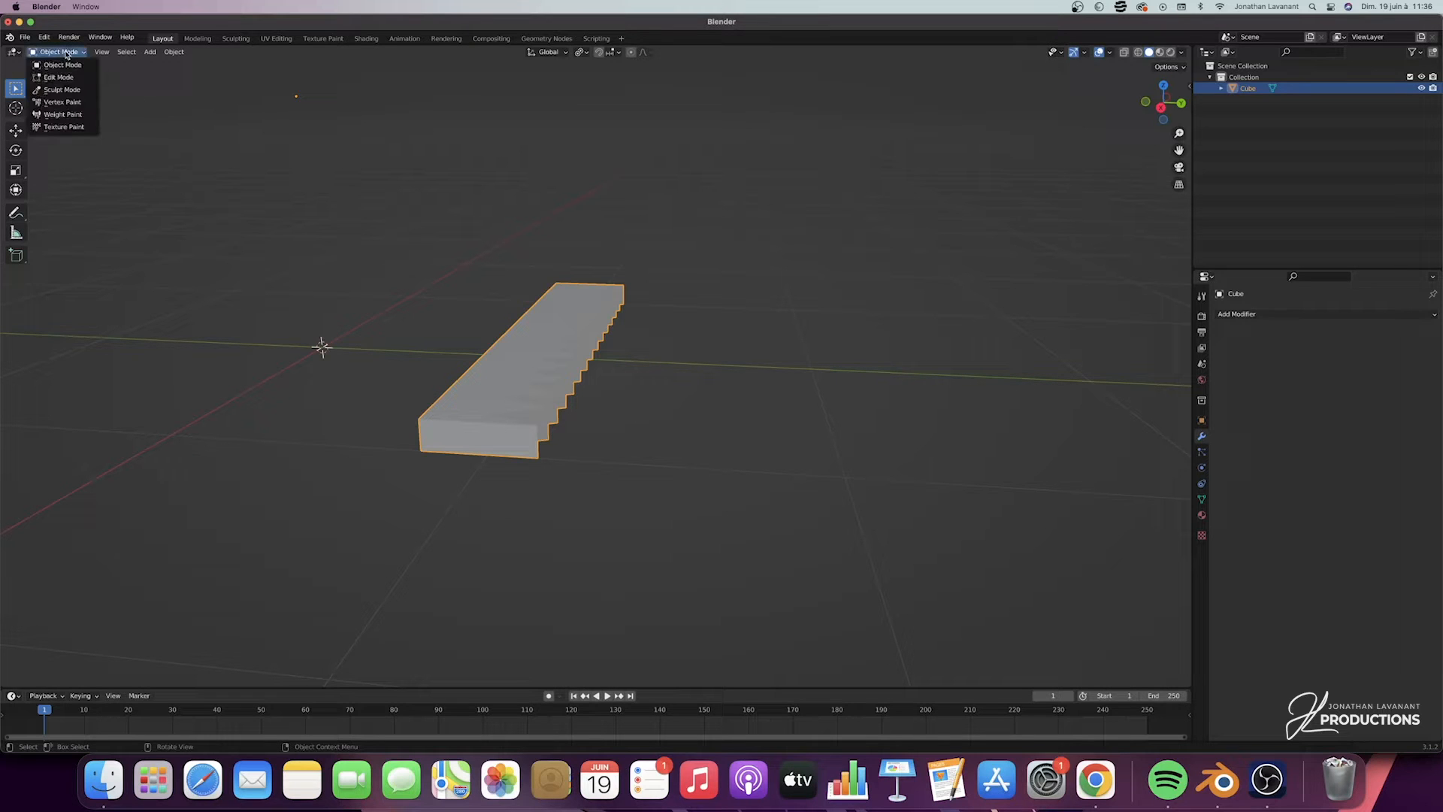
left_click(70, 55)
middle_click_drag(532, 307, 556, 325)
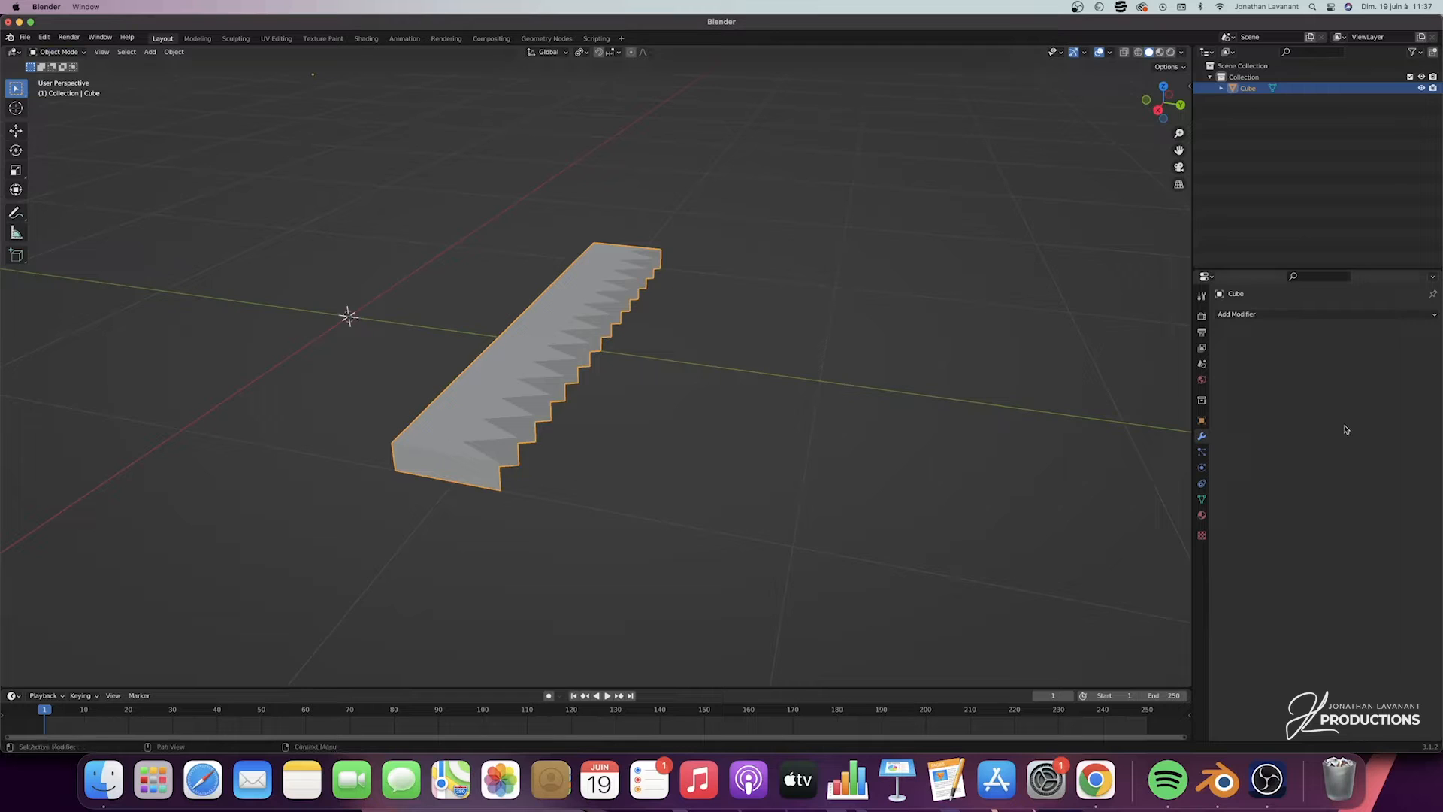
left_click(1271, 315)
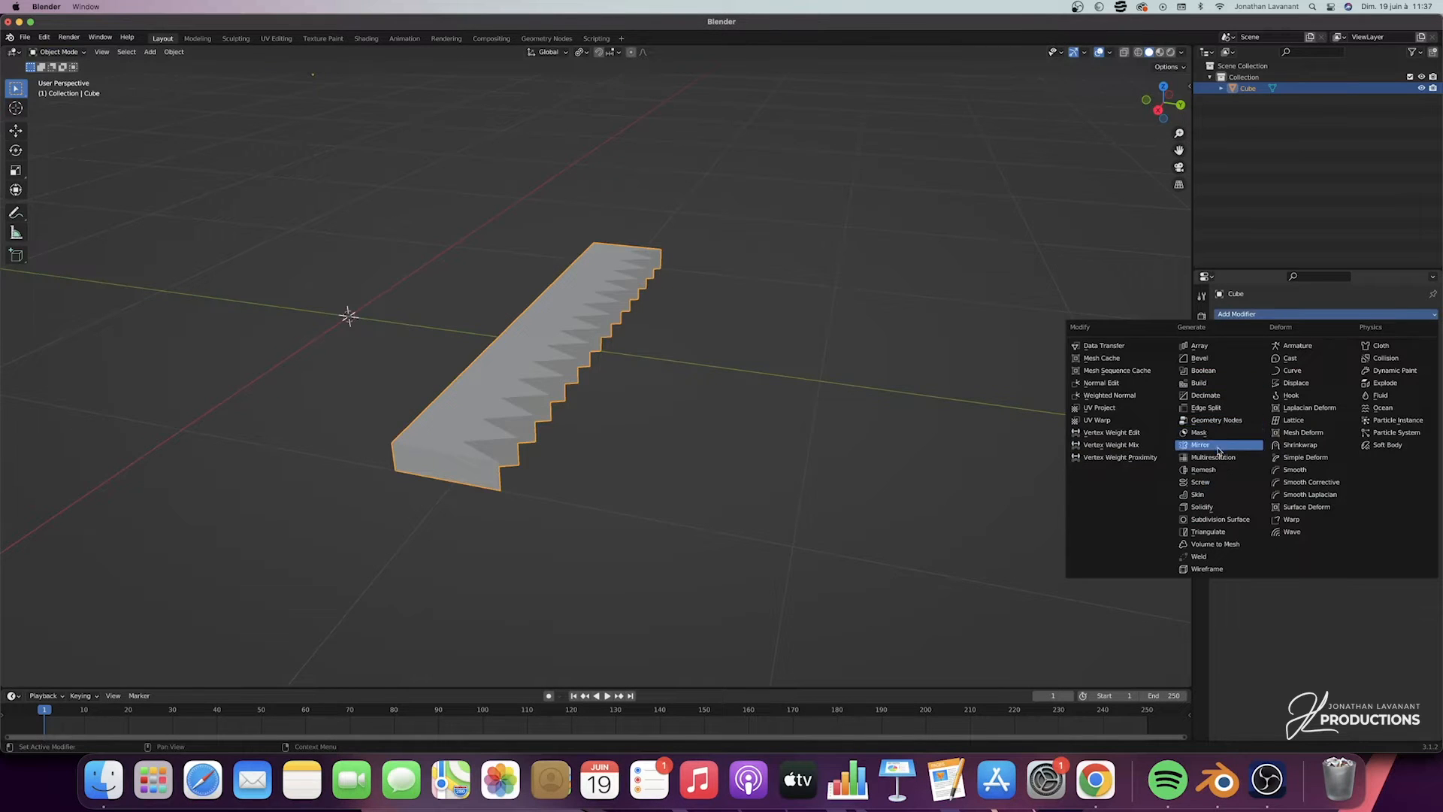
left_click(1219, 519)
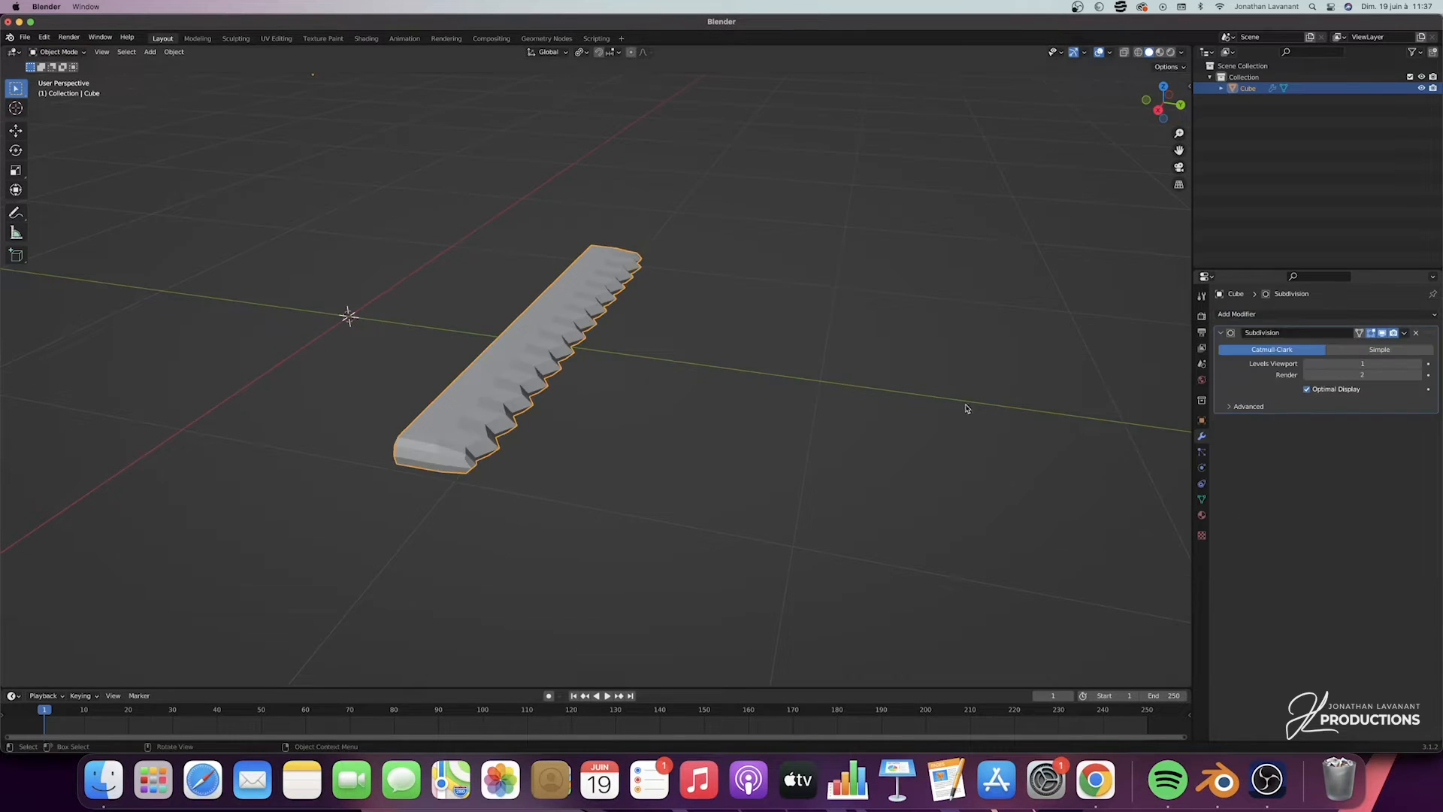
left_click(1418, 364)
left_click(1418, 363)
left_click(1419, 374)
middle_click_drag(628, 380, 621, 389)
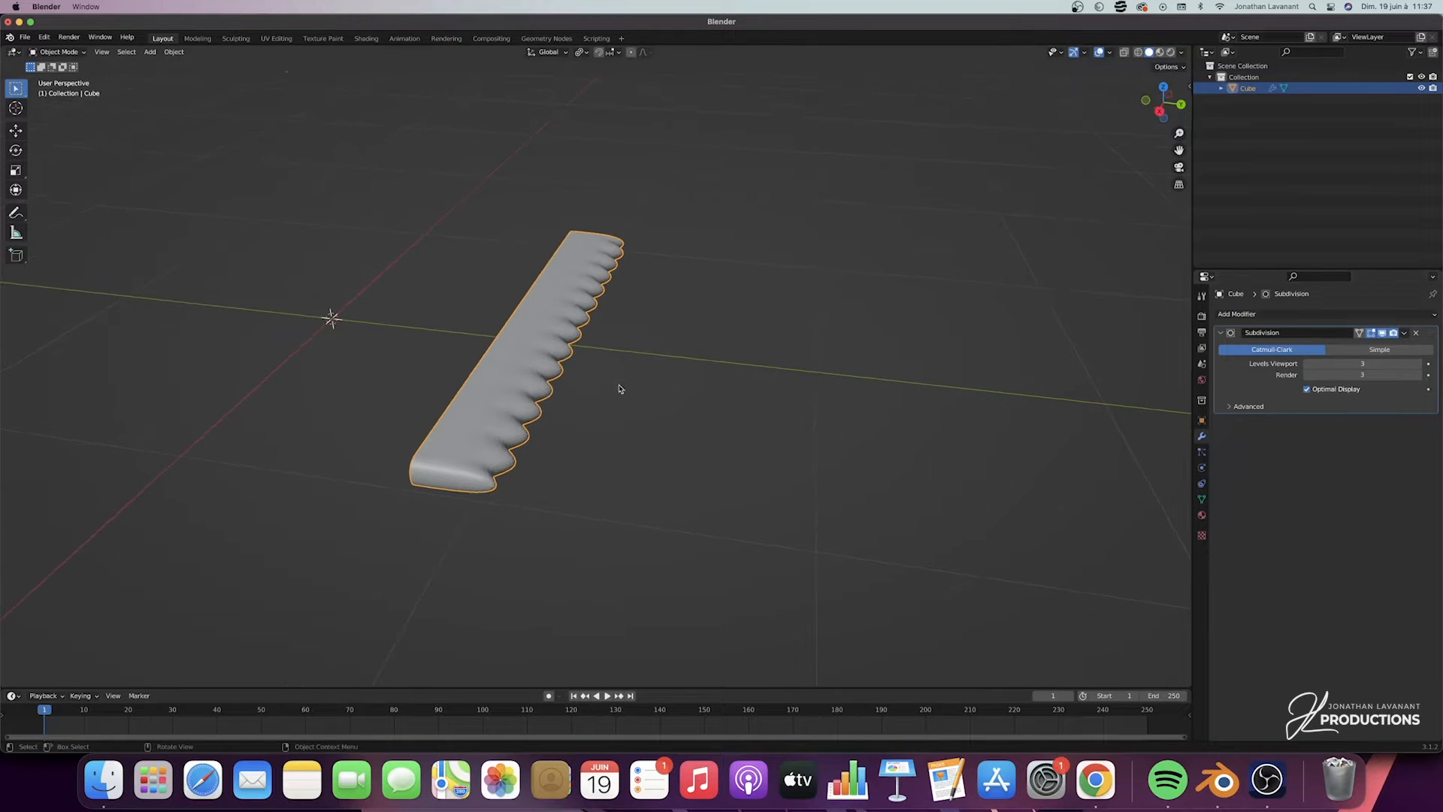
Shade the toothed strip smooth and enable Auto Smooth at 30° for its normals
right_click(499, 396)
left_click(498, 392)
left_click(1202, 500)
left_click(1309, 550)
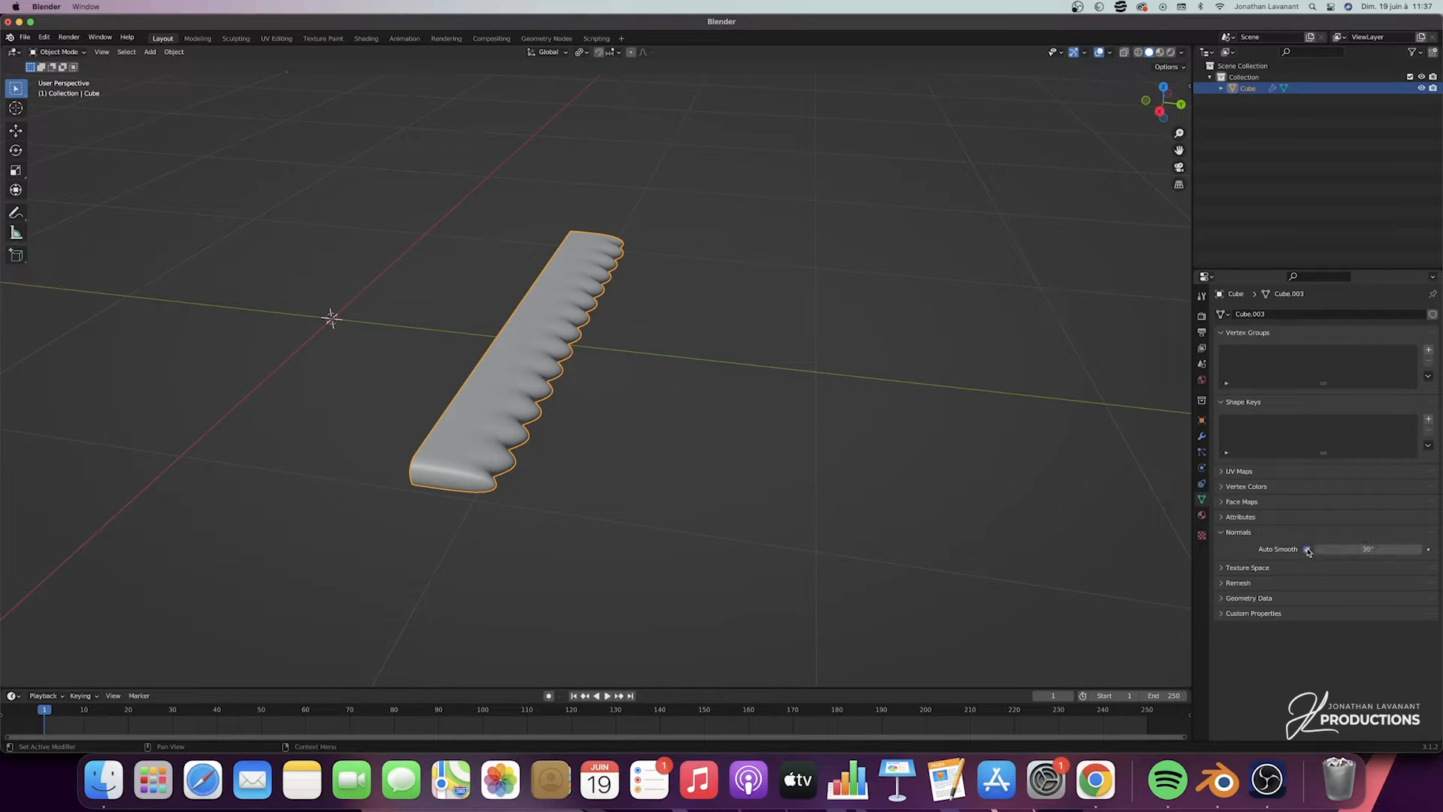
middle_click_drag(560, 417, 546, 426)
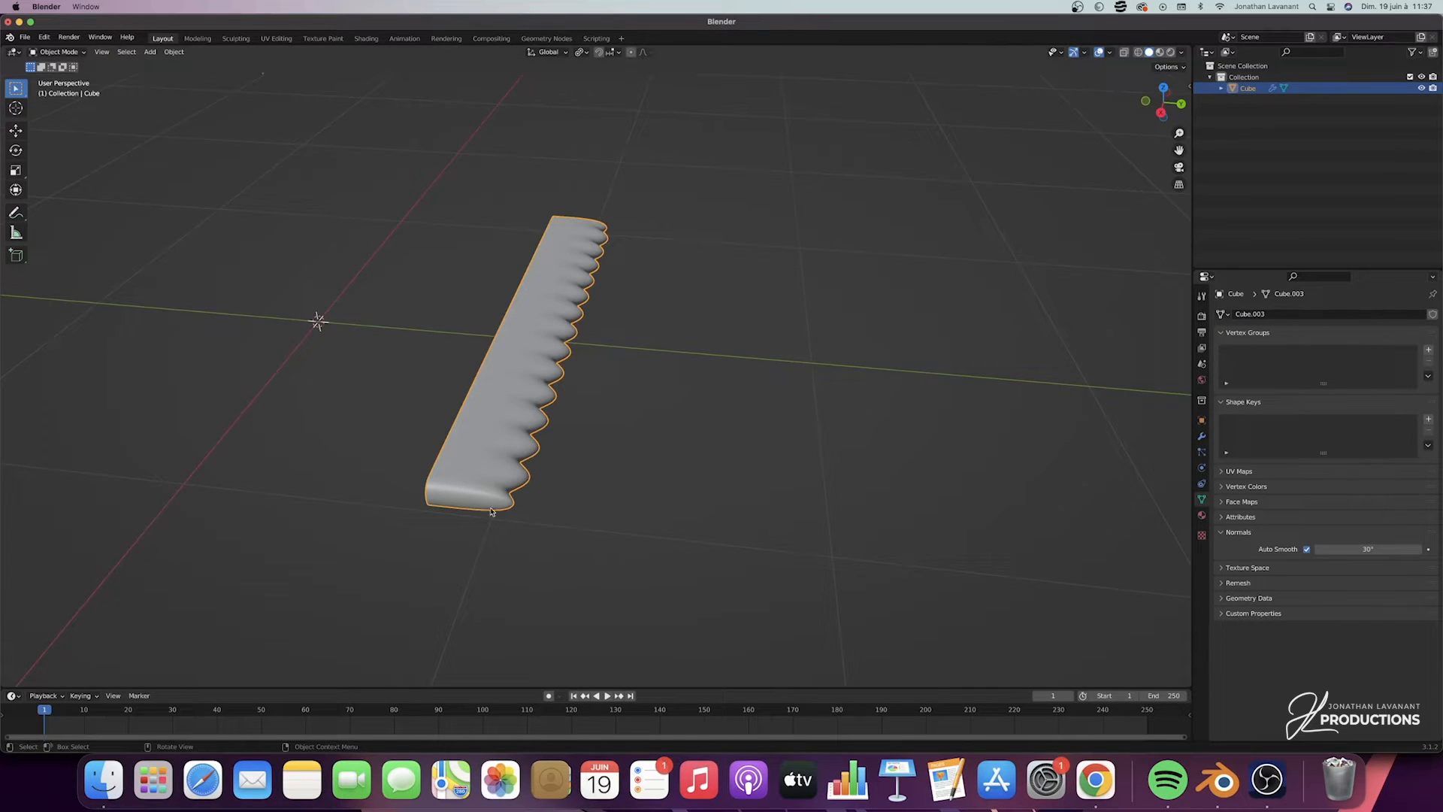
In Edit Mode, bevel all the edge loops running across the strip at the tooth tips and valleys, both ends included, by about 0.015 m
key("Tab")
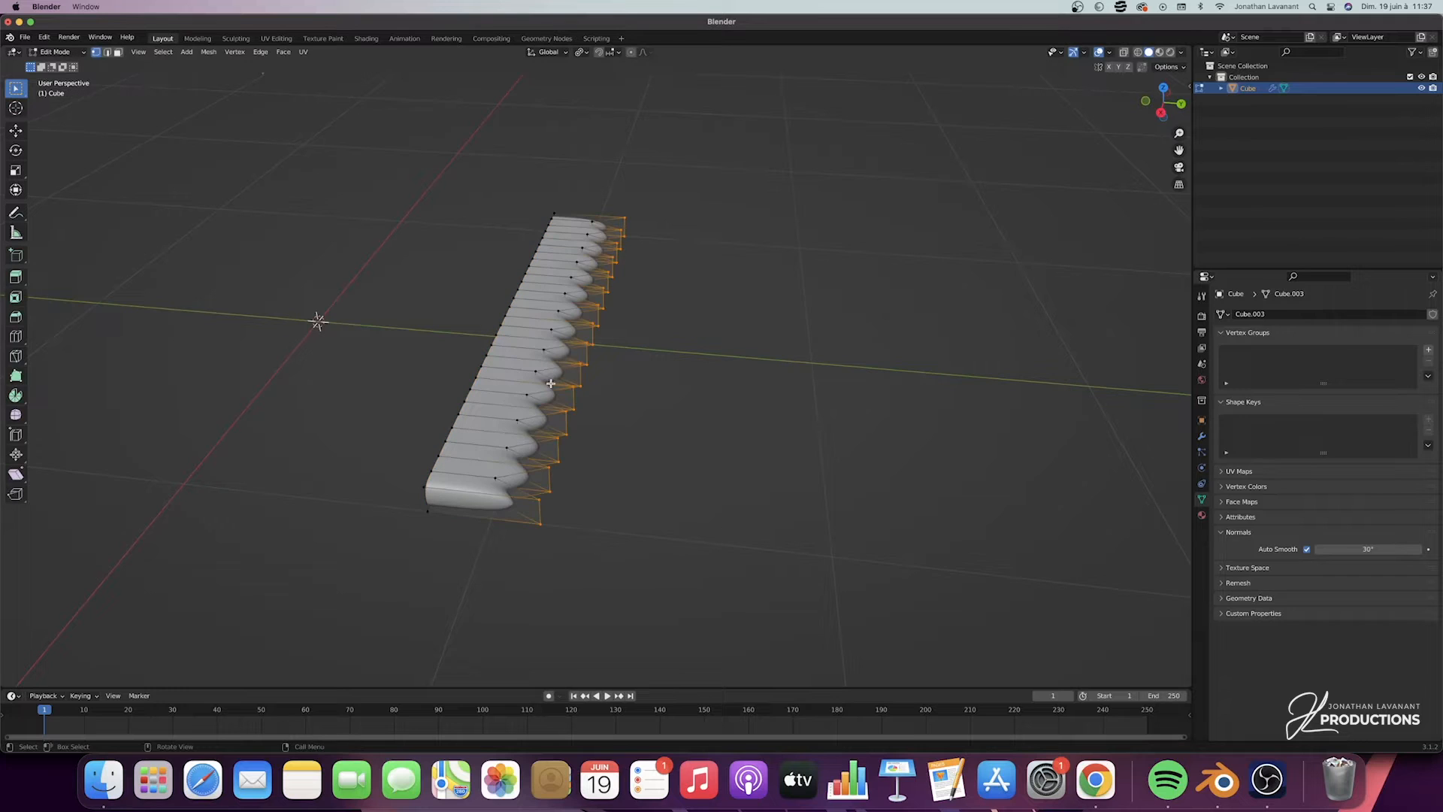
middle_click_drag(551, 384, 491, 492)
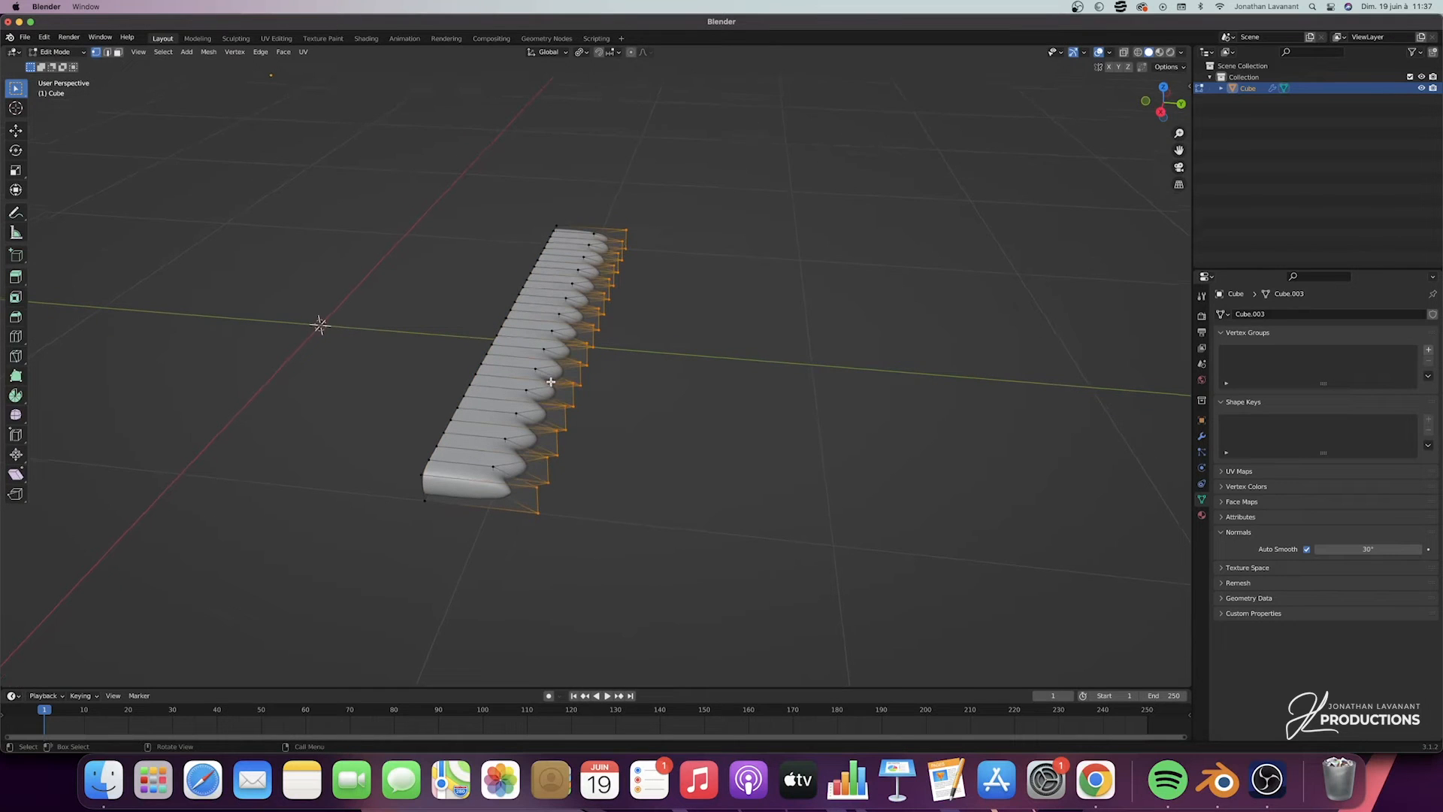
left_click(107, 52)
left_click(497, 487)
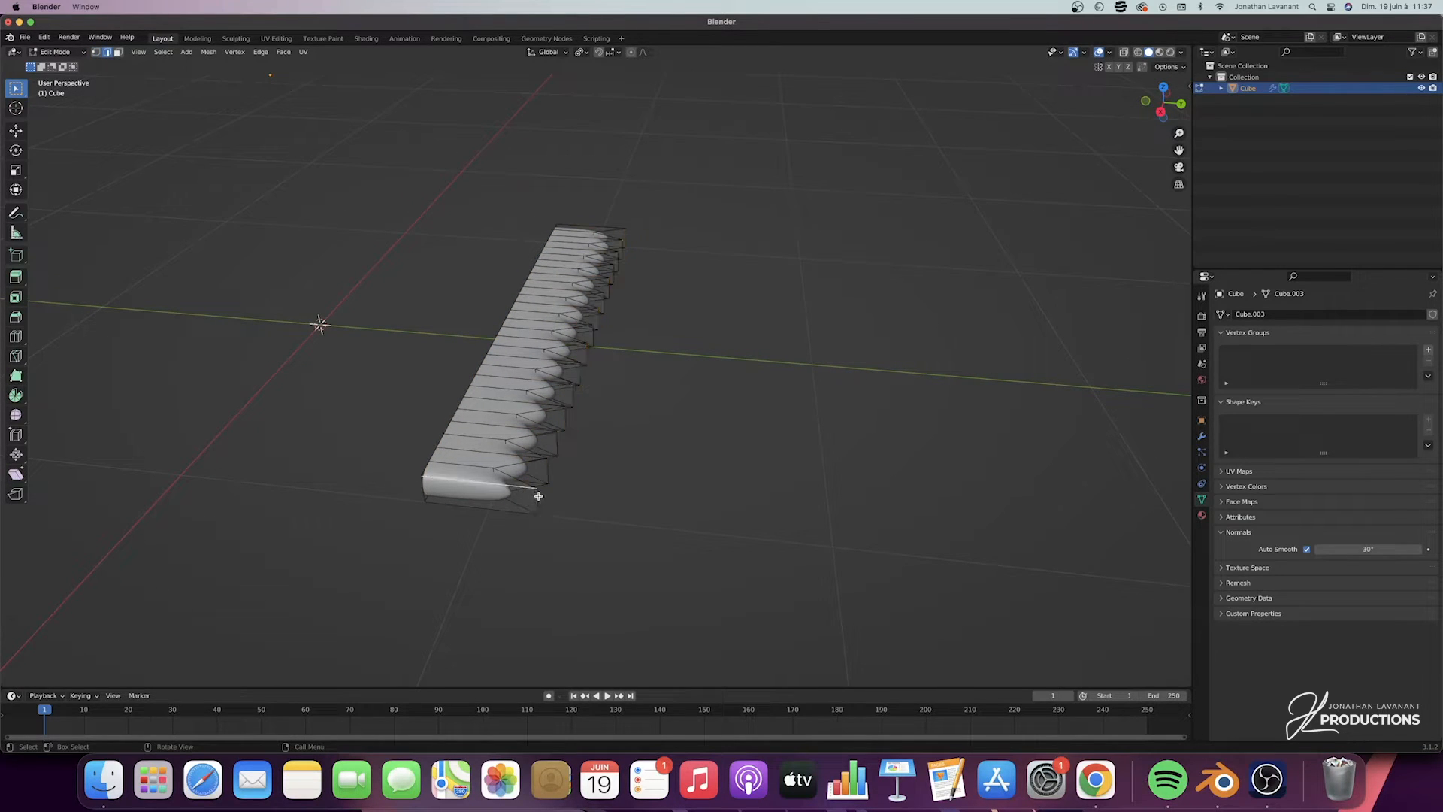
left_click(537, 499, "shift")
left_click(524, 514, "shift")
middle_click_drag(506, 504, 453, 460)
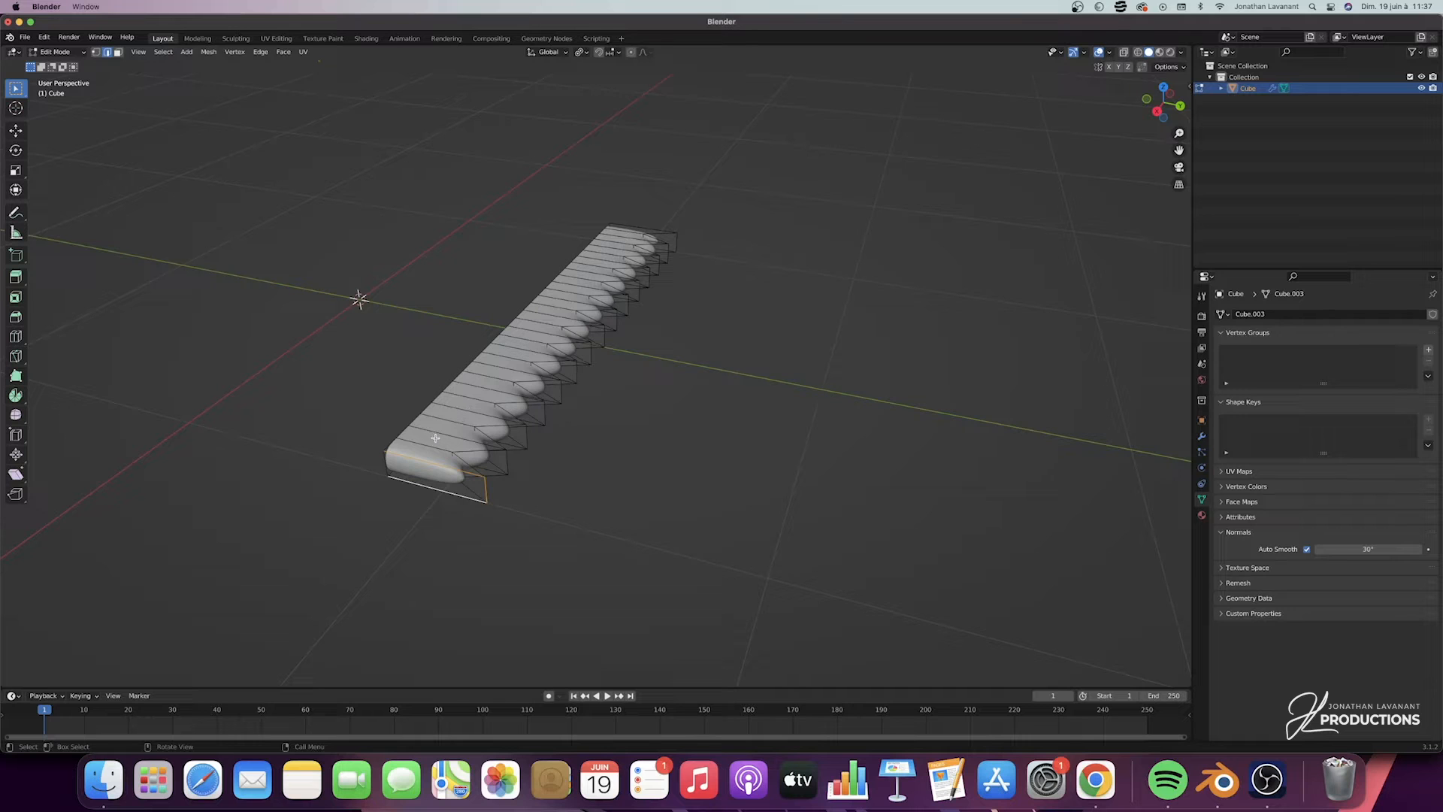
middle_click_drag(432, 445, 439, 448)
middle_click_drag(409, 316, 416, 434)
left_click(445, 444, "alt+shift")
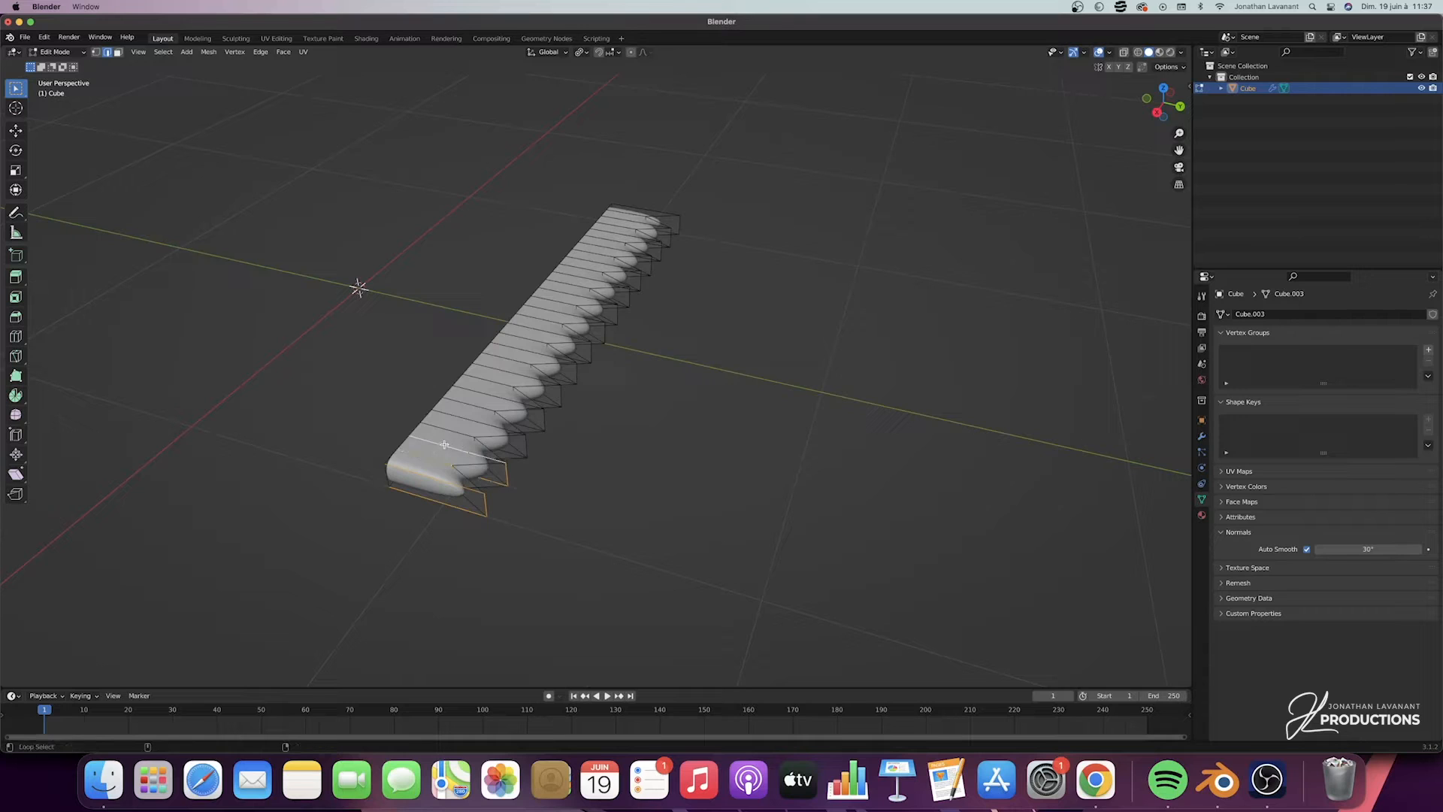
left_click(466, 419, "alt+shift")
left_click(479, 403, "alt+shift")
left_click(493, 388, "alt+shift")
left_click(505, 372, "alt+shift")
left_click(515, 358, "alt+shift")
left_click(523, 349, "alt+shift")
left_click(532, 339, "alt+shift")
left_click(542, 326, "alt+shift")
left_click(546, 317, "alt+shift")
left_click(552, 309, "alt+shift")
left_click(566, 291, "alt+shift")
left_click(583, 269, "alt+shift")
left_click(592, 260, "alt+shift")
left_click(599, 249, "alt+shift")
left_click(606, 238, "alt+shift")
left_click(609, 230, "alt+shift")
left_click(626, 220, "alt+shift")
middle_click_drag(631, 219, 674, 248)
middle_click_drag(669, 466, 728, 501)
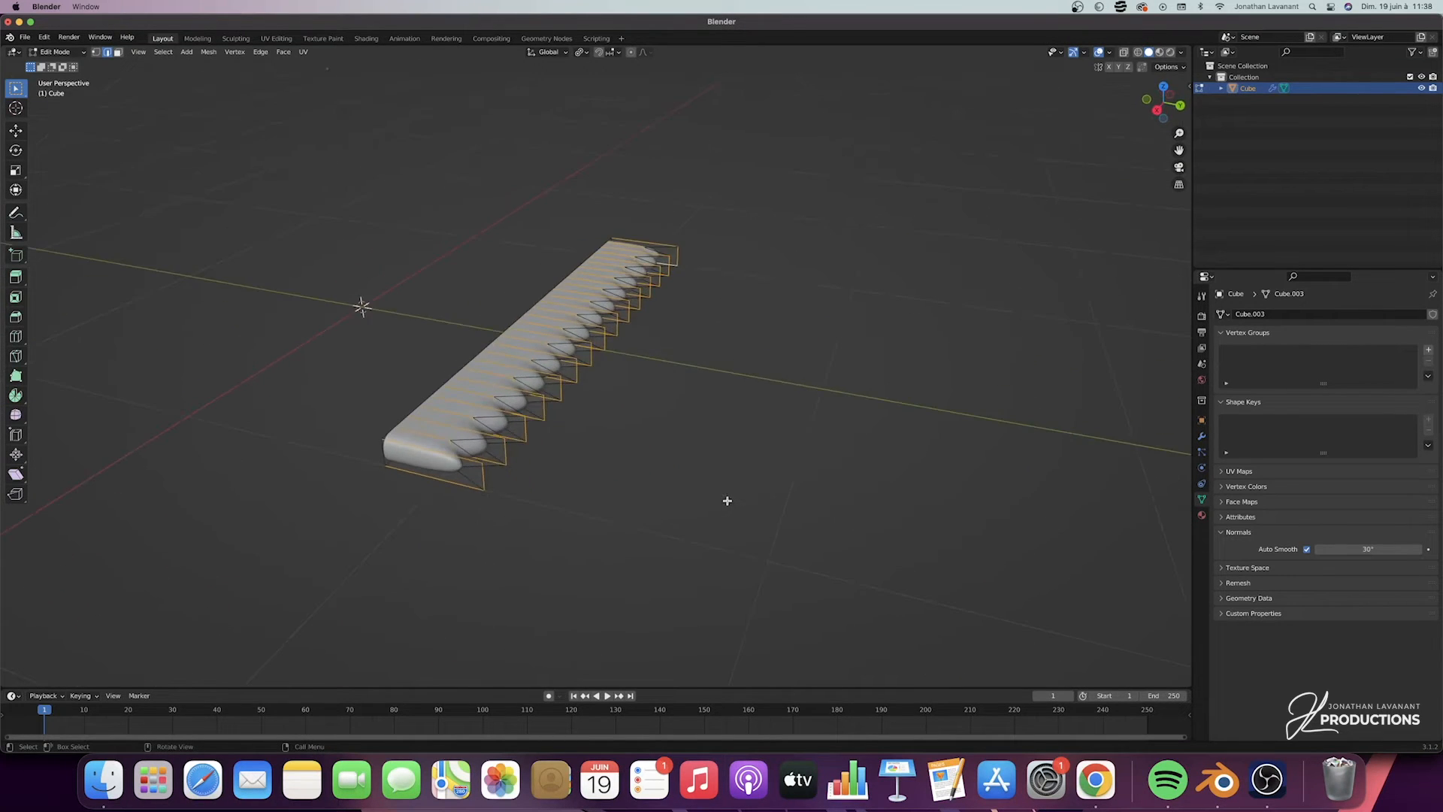
key("ctrl+b")
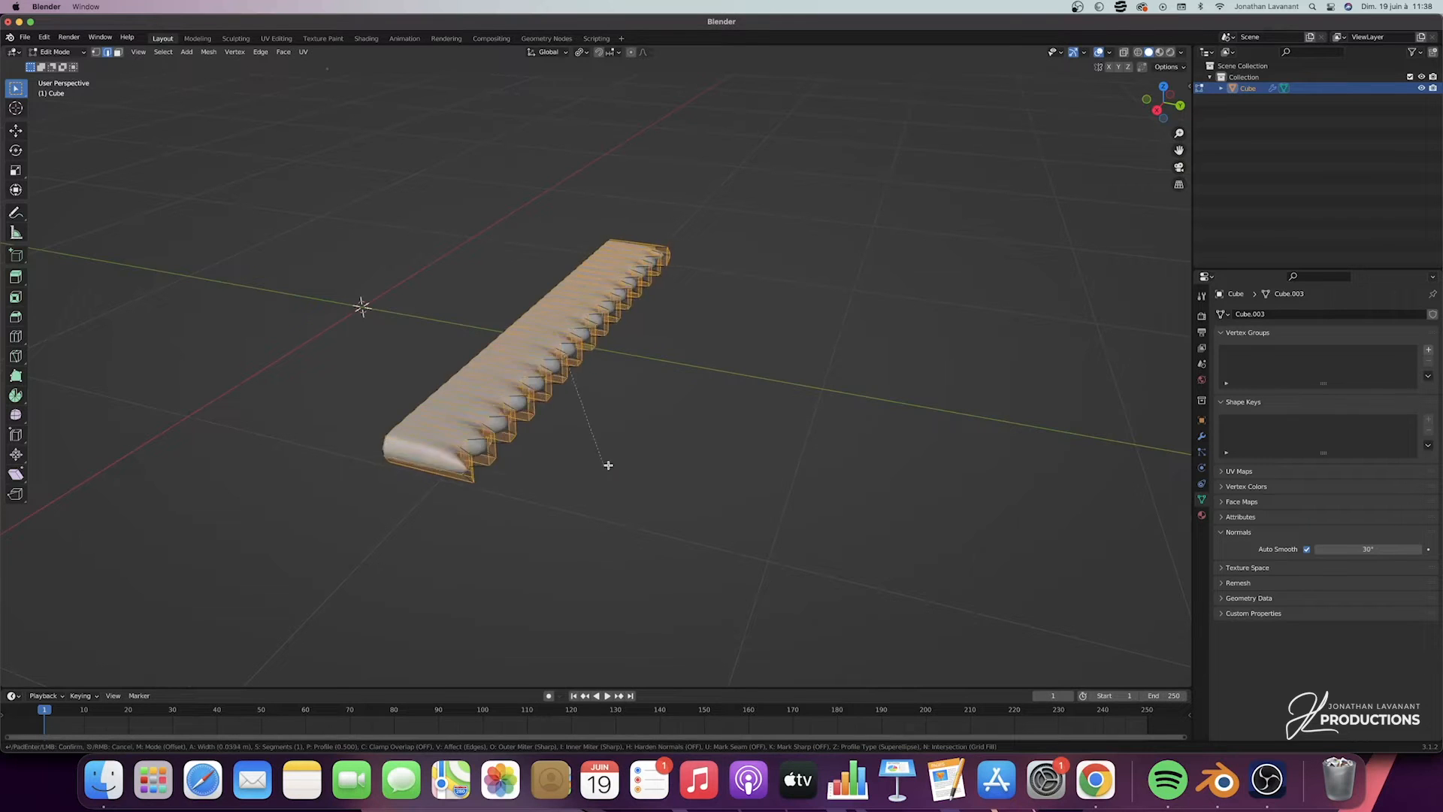
left_click(610, 460)
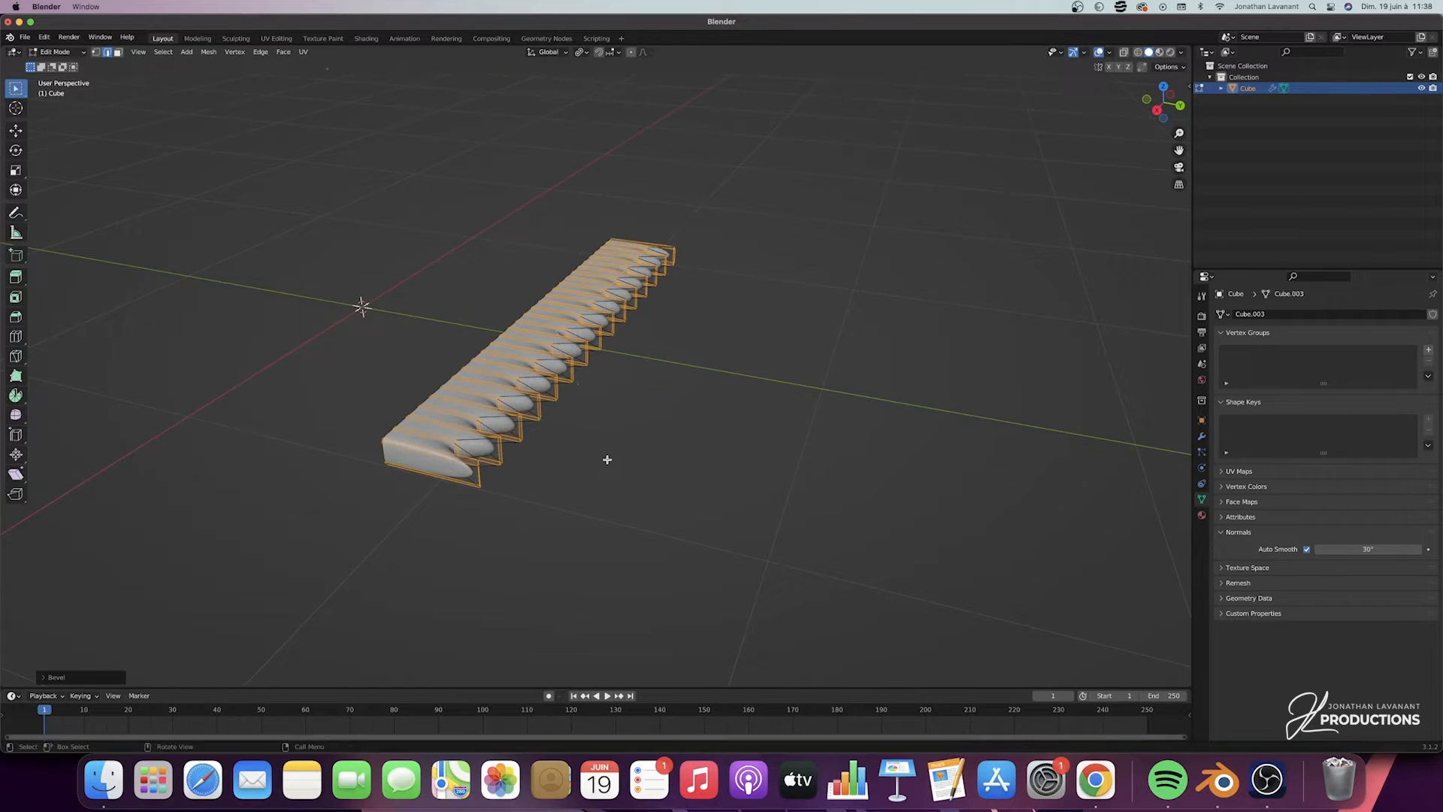
Set the bevel width to 0.01 m and return to Object Mode
left_click(56, 677)
left_click(145, 502)
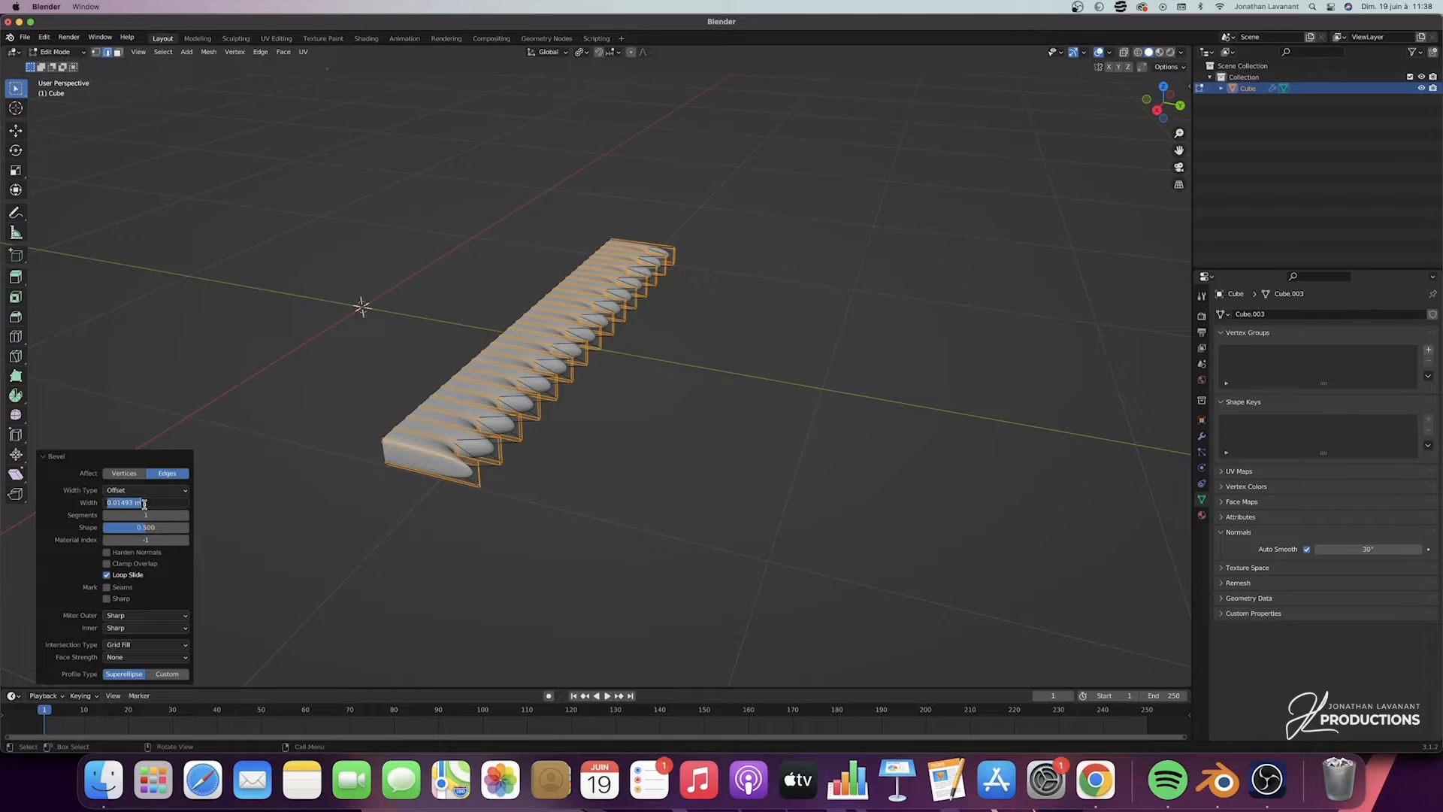
type("0.01")
key("Return")
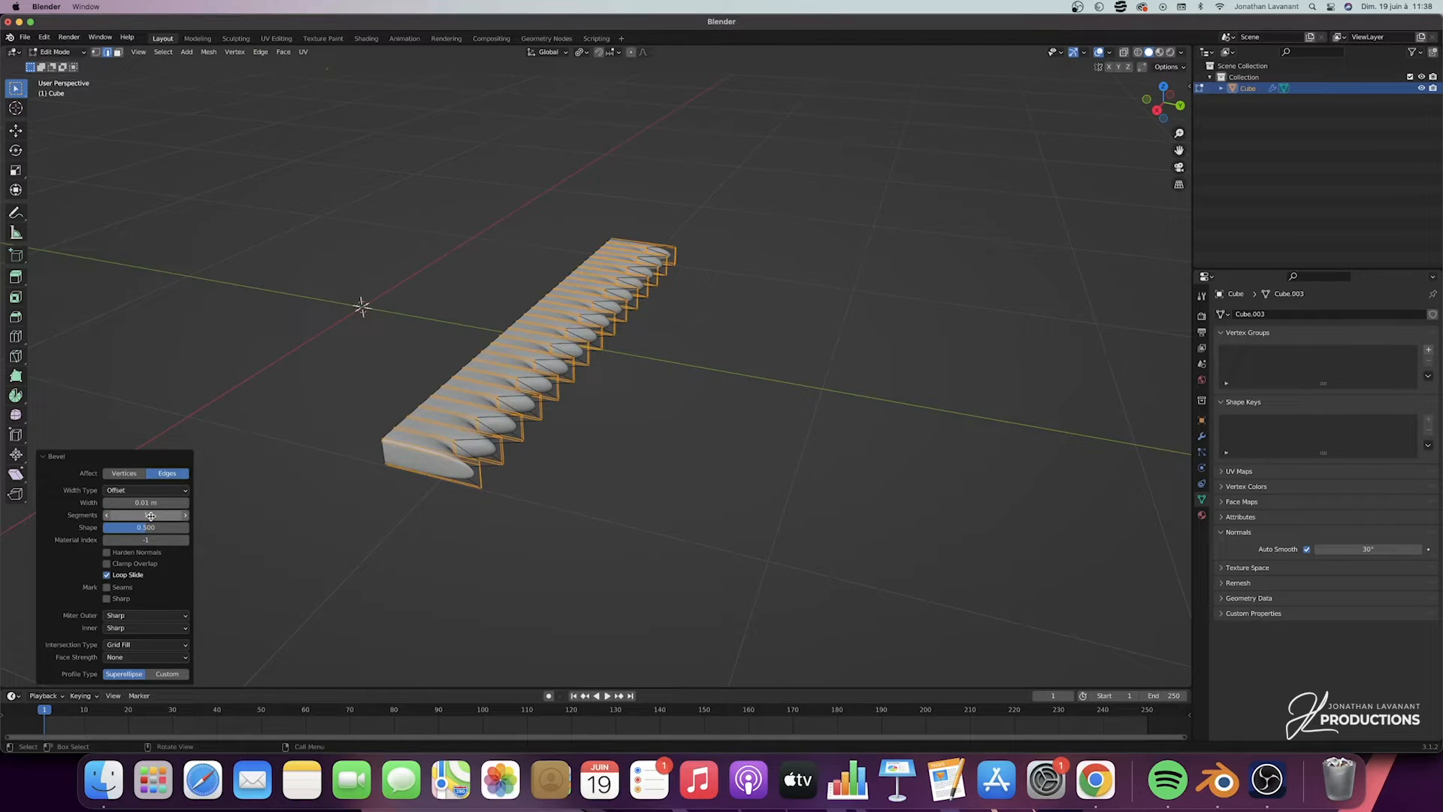
left_click(49, 457)
key("Tab")
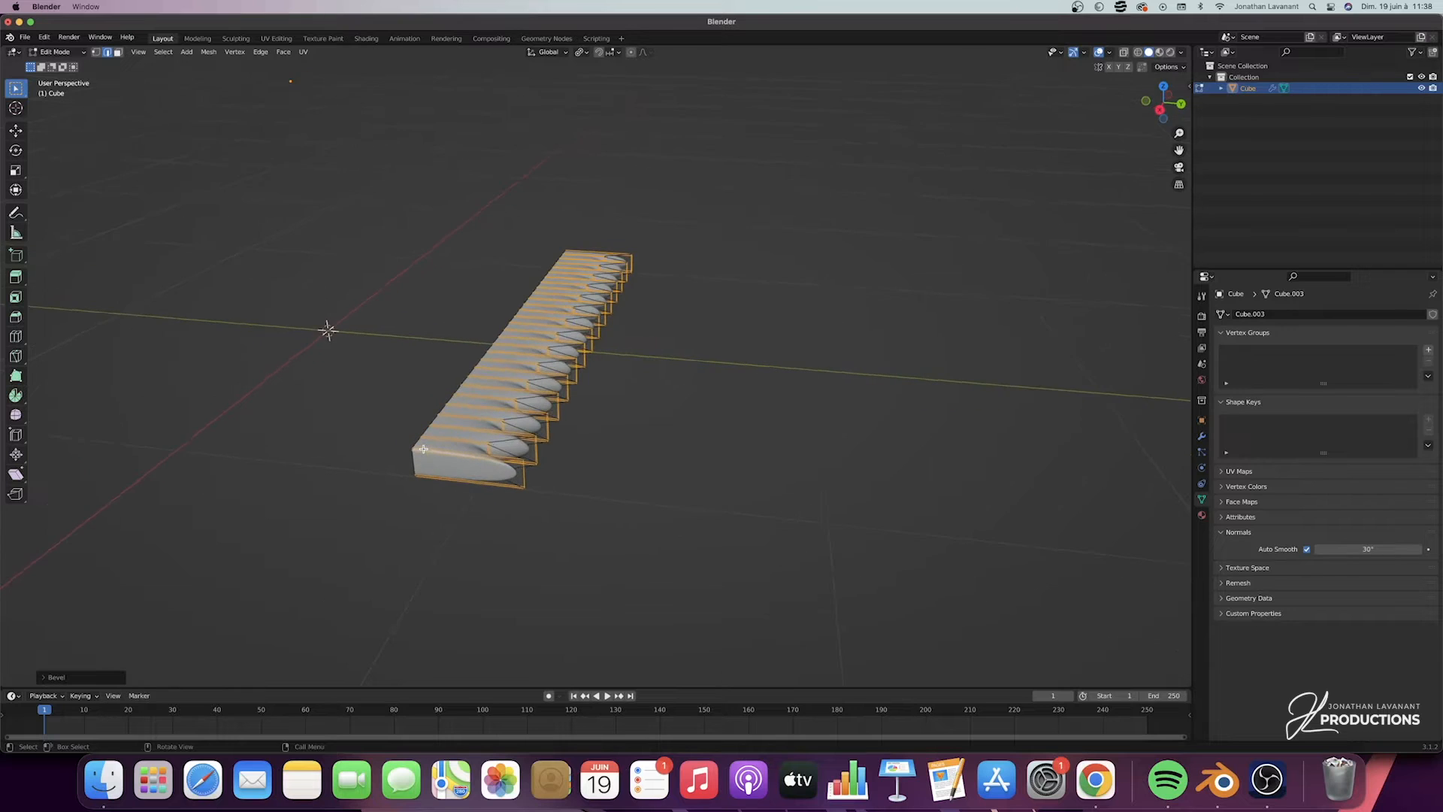
In Object Mode, from the right orthographic view, set the toothed strip's origin to its geometry
middle_click_drag(451, 451, 544, 460)
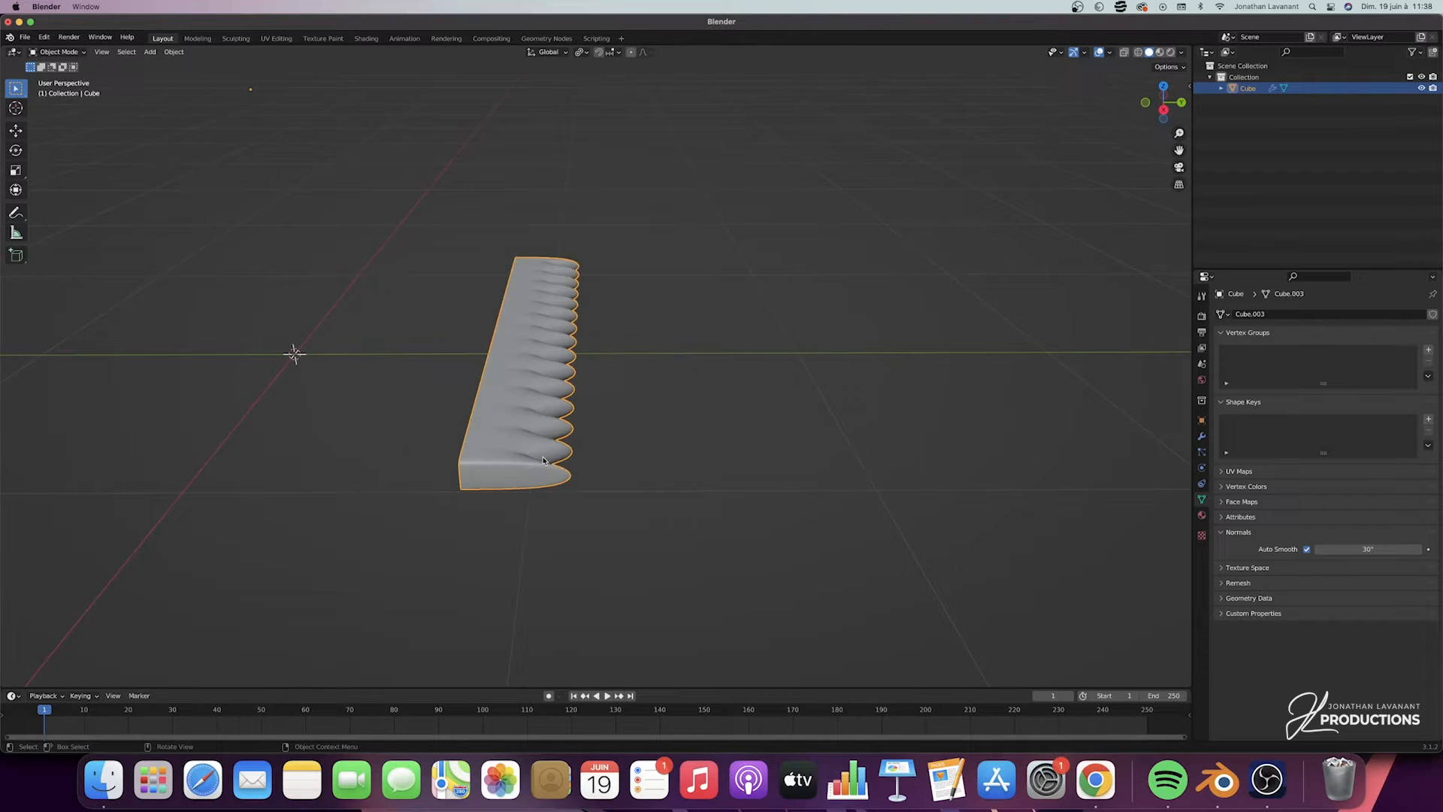
scroll(554, 426, "up", 3)
key("Tab")
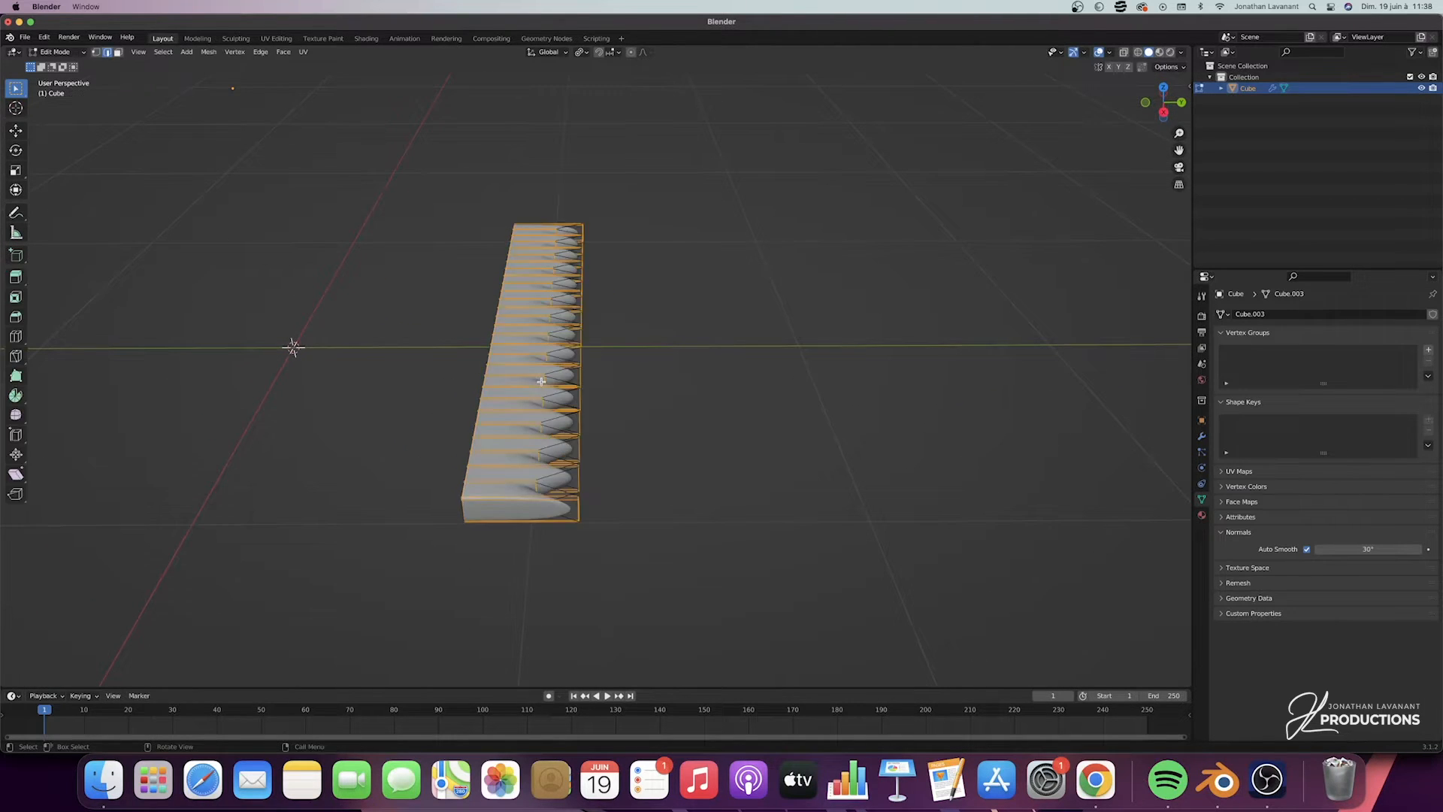
left_click(1166, 113)
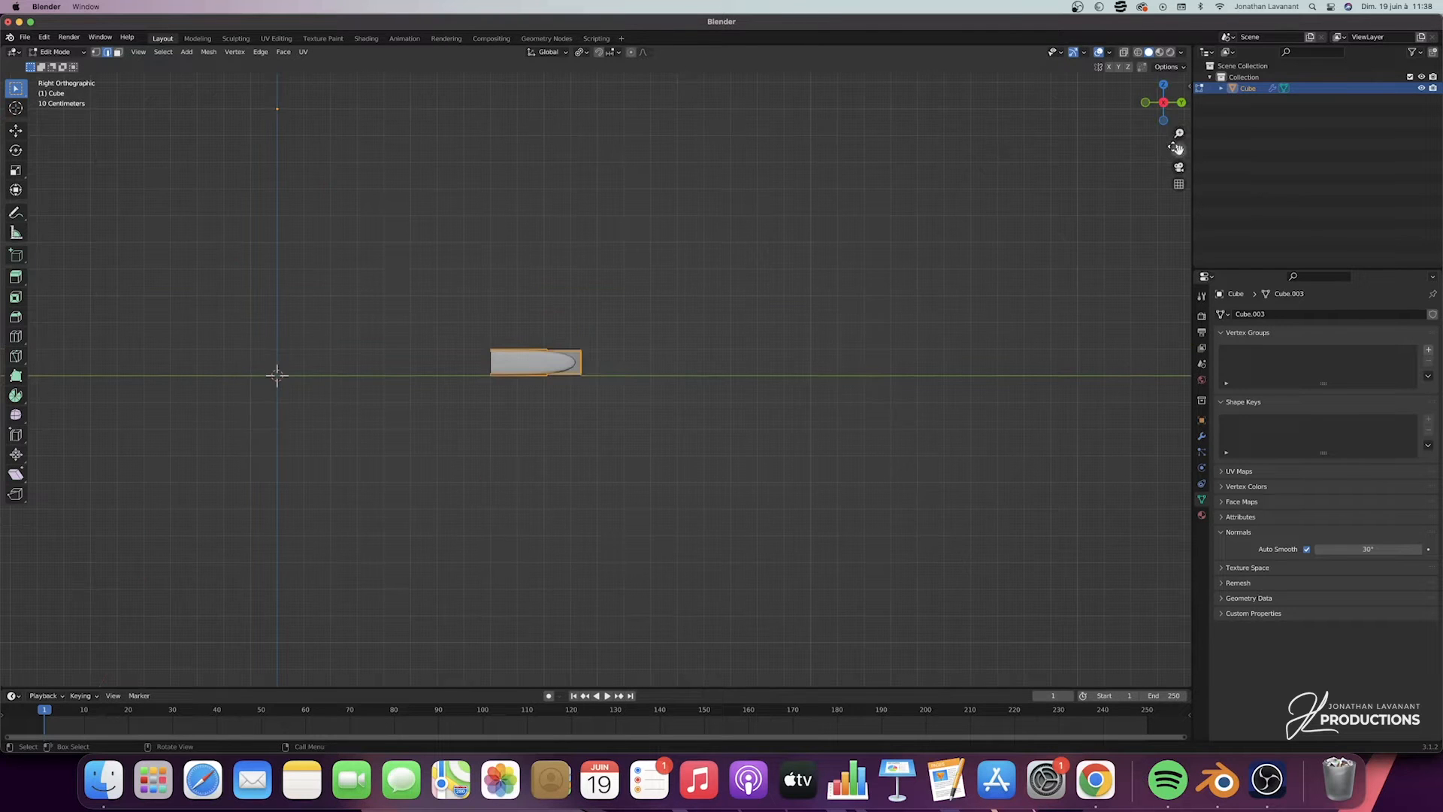
left_click_drag(1177, 132, 1178, 98)
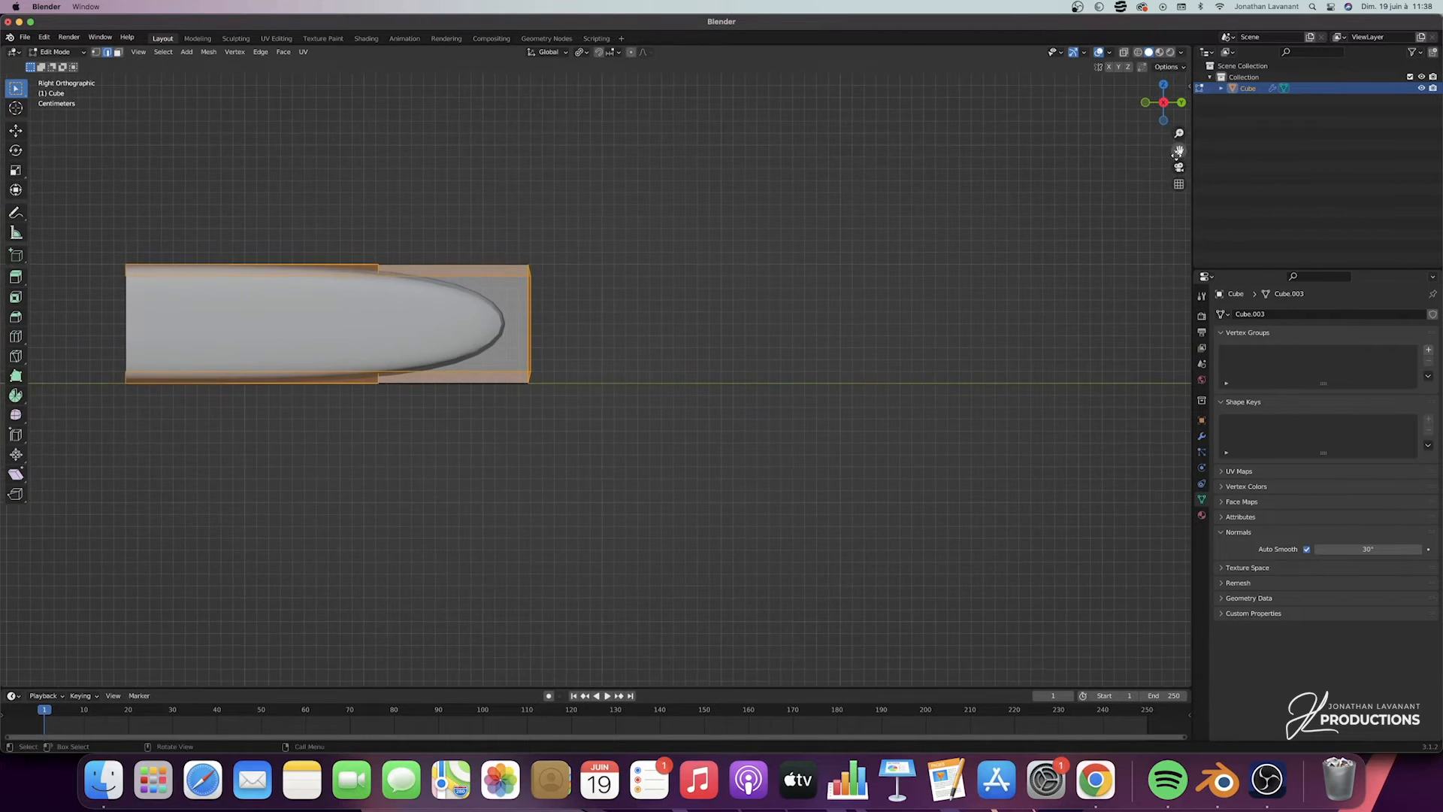
left_click_drag(1179, 150, 1314, 171)
key("Tab")
key("Tab")
key("Tab")
left_click(175, 54)
mouse_move(197, 76)
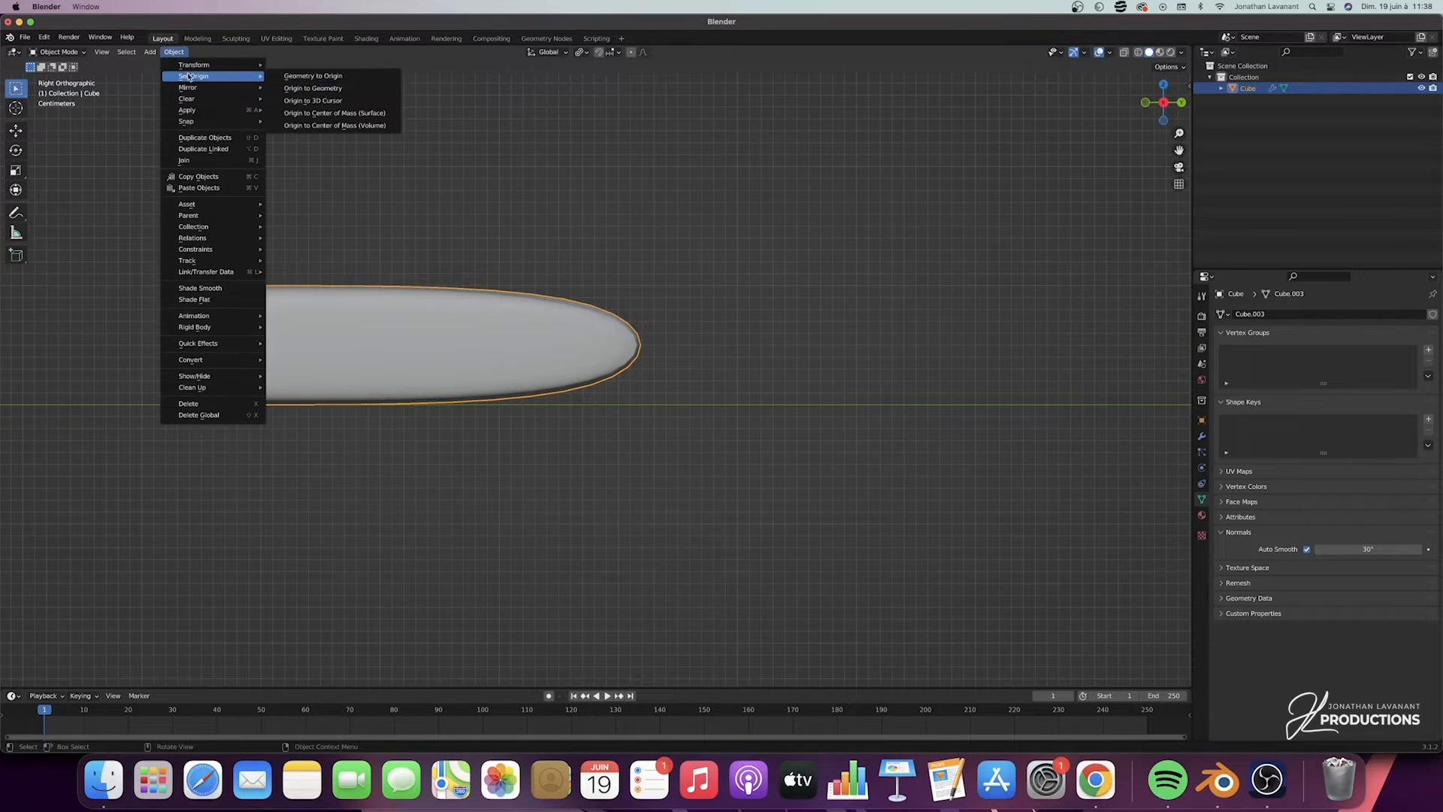
left_click(325, 89)
Scale the strip along Z to about 0.29 and move it down about 0.03 m so it rests on the ground line
key("s")
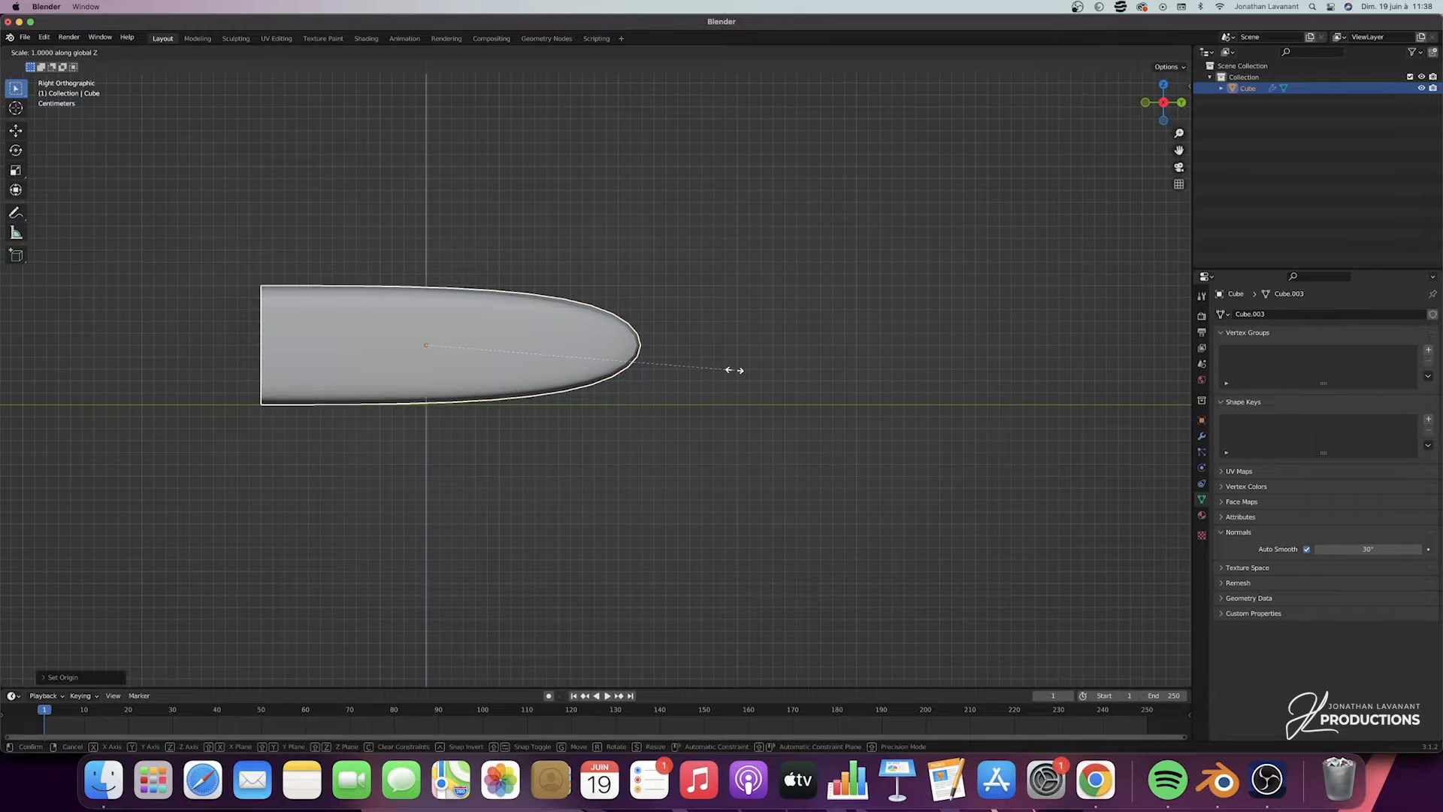
key("z")
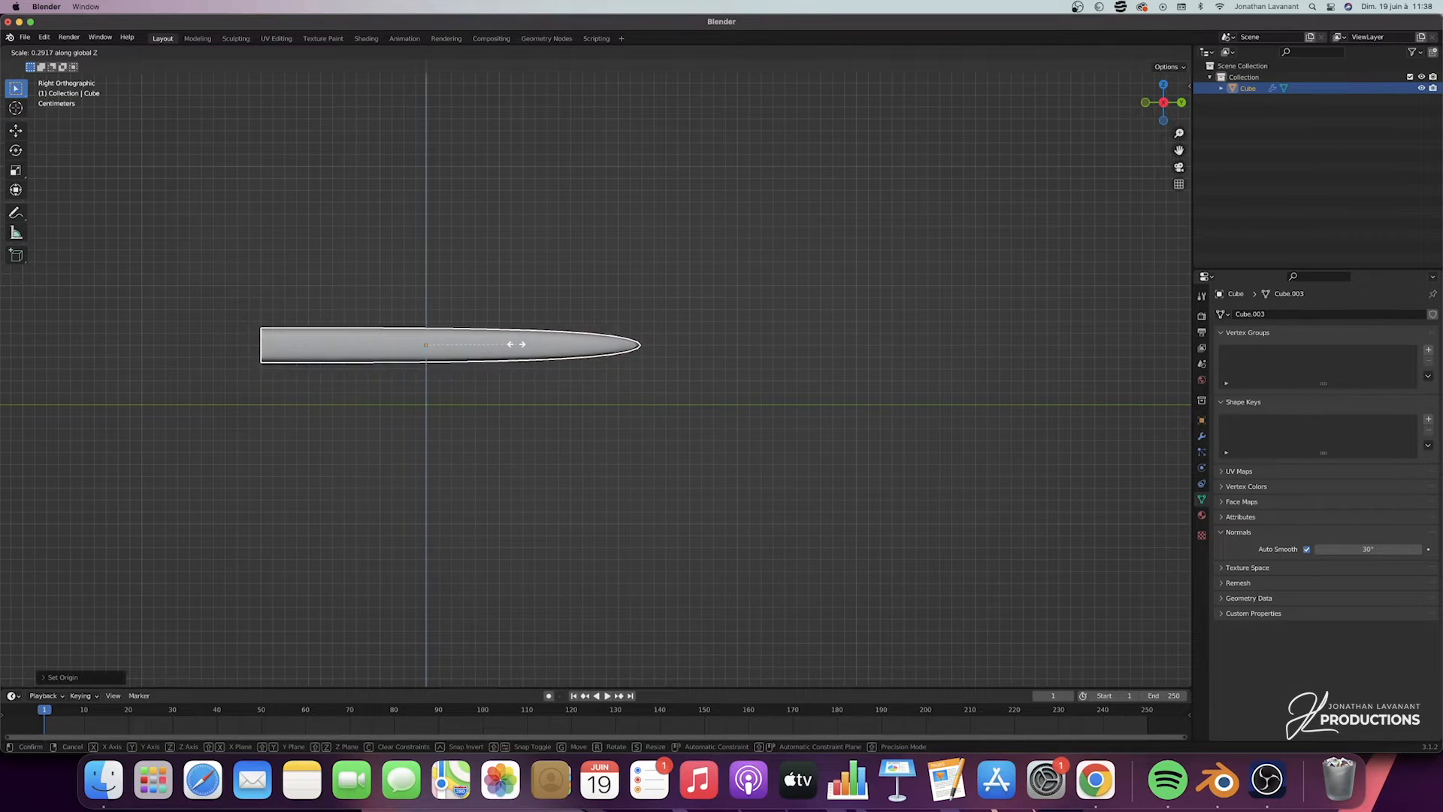
left_click(518, 348)
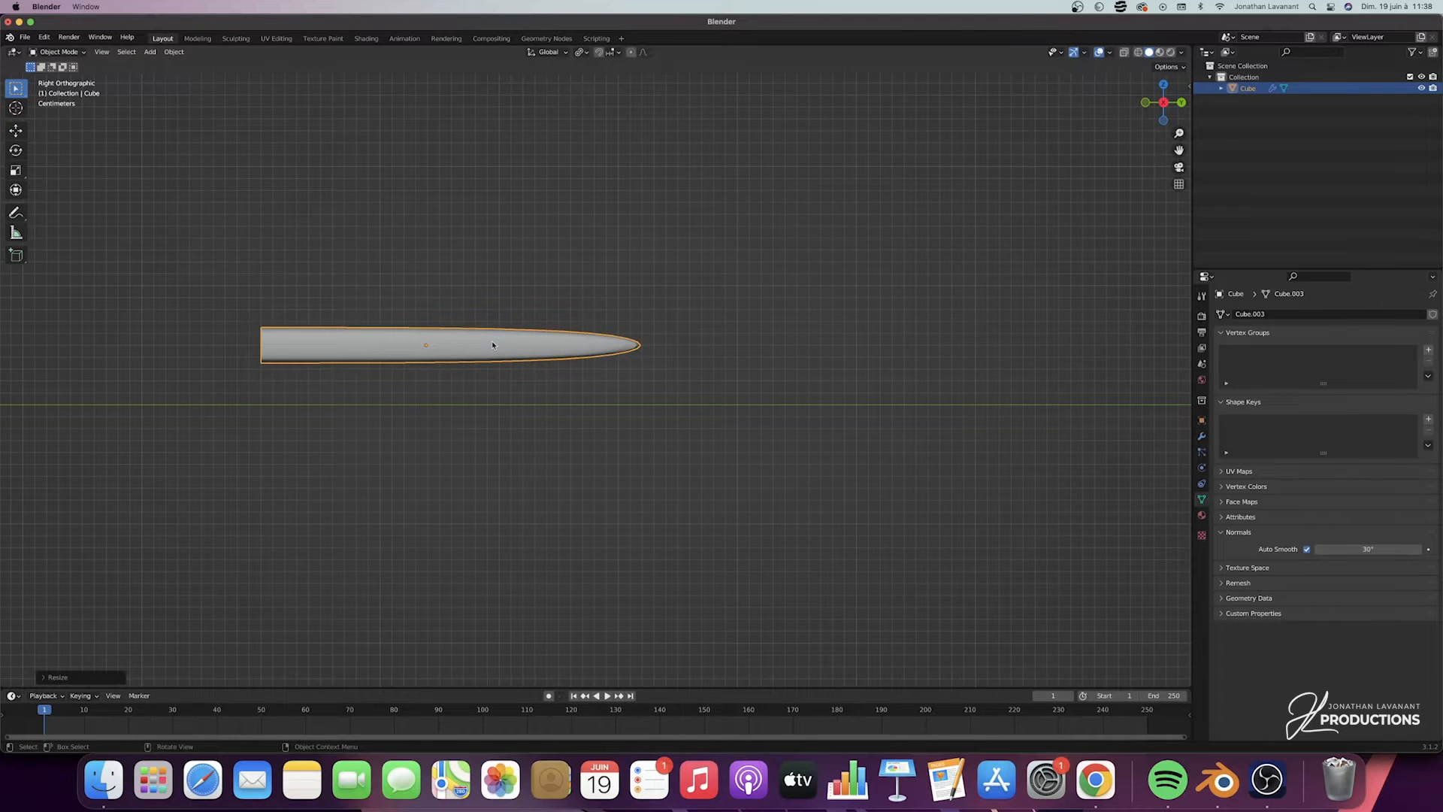
key("g")
key("z")
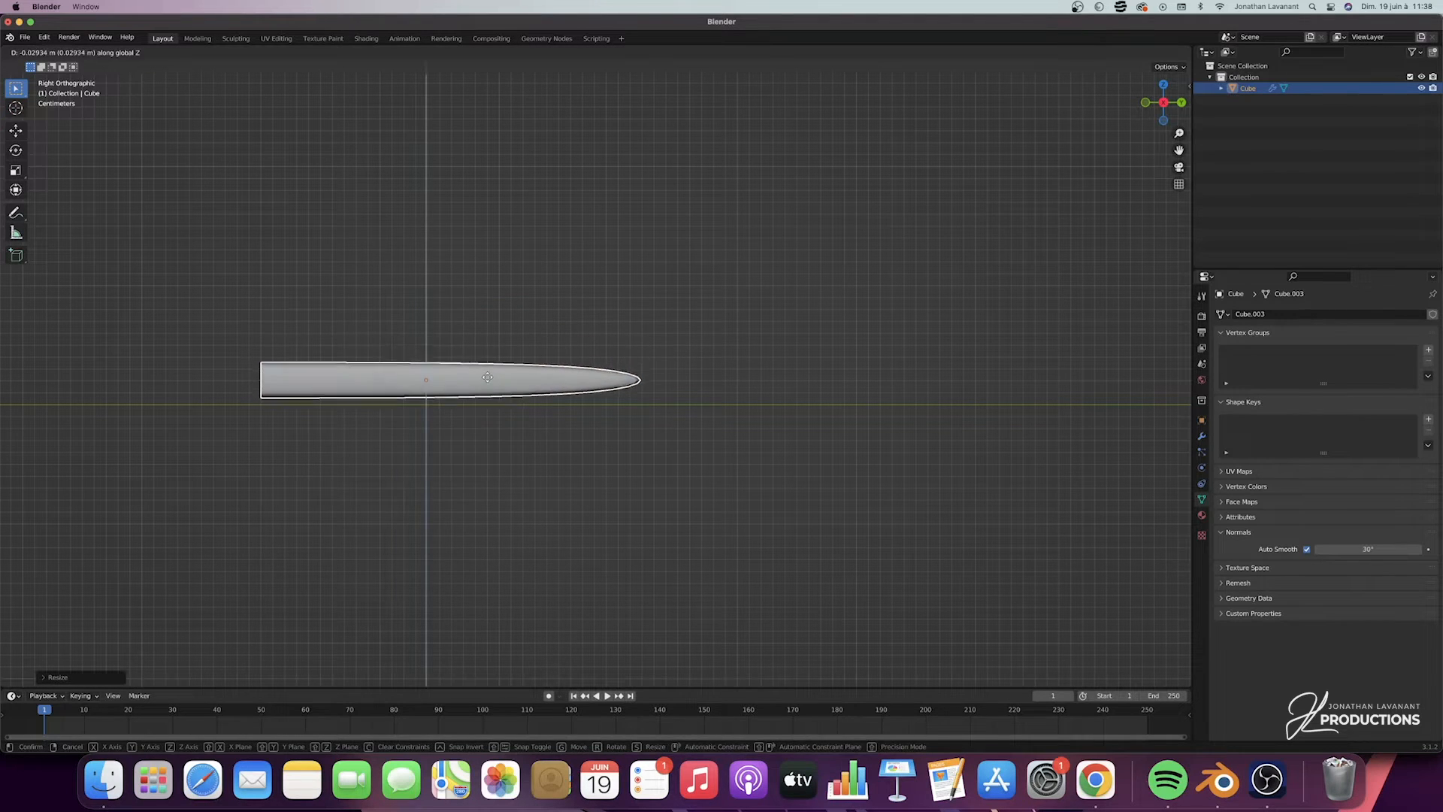
left_click(380, 413)
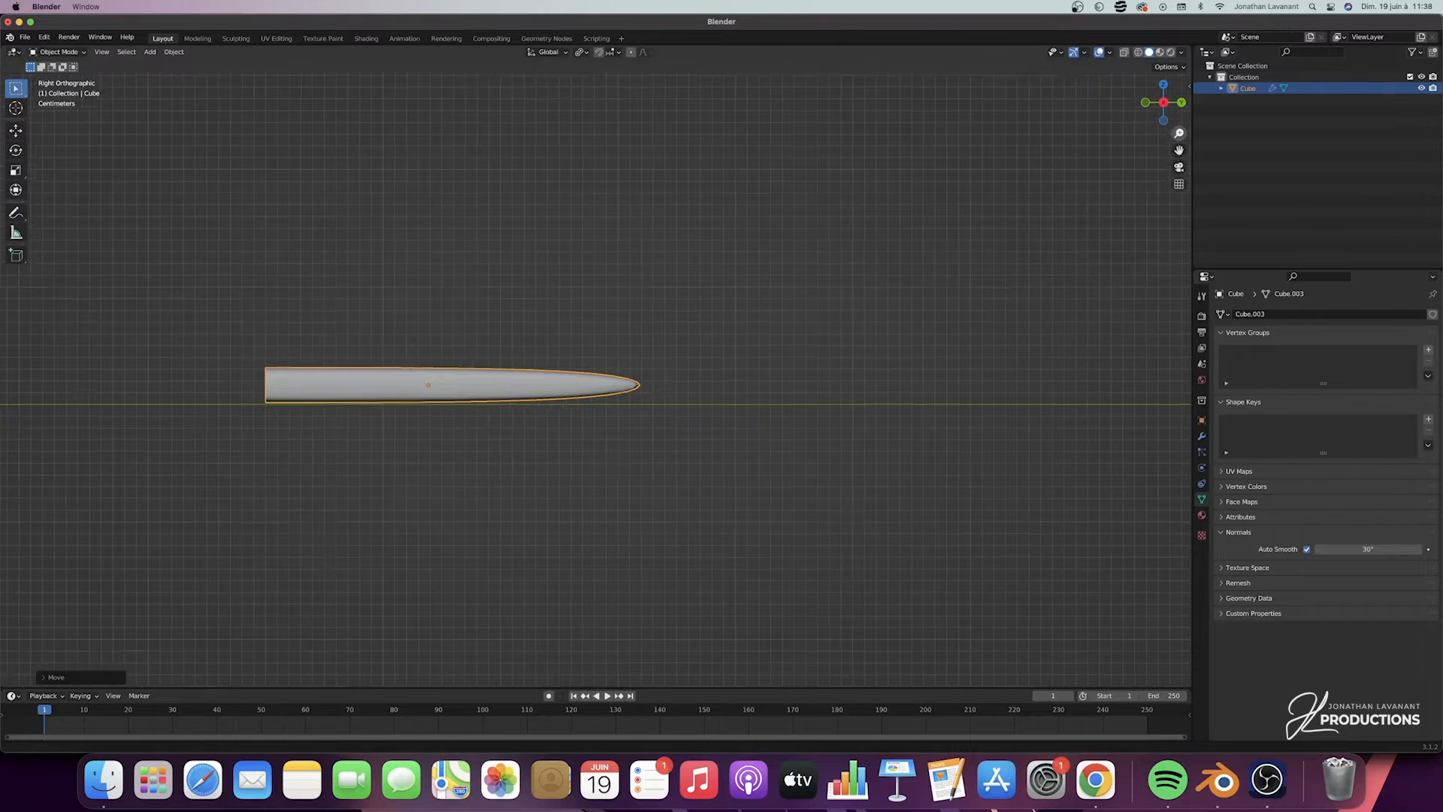
In Edit Mode, select only the straight edge opposite the teeth and extrude it along negative Y to more than double the strip's width
left_click_drag(1178, 133, 1179, 162)
scroll(634, 451, "up", 5)
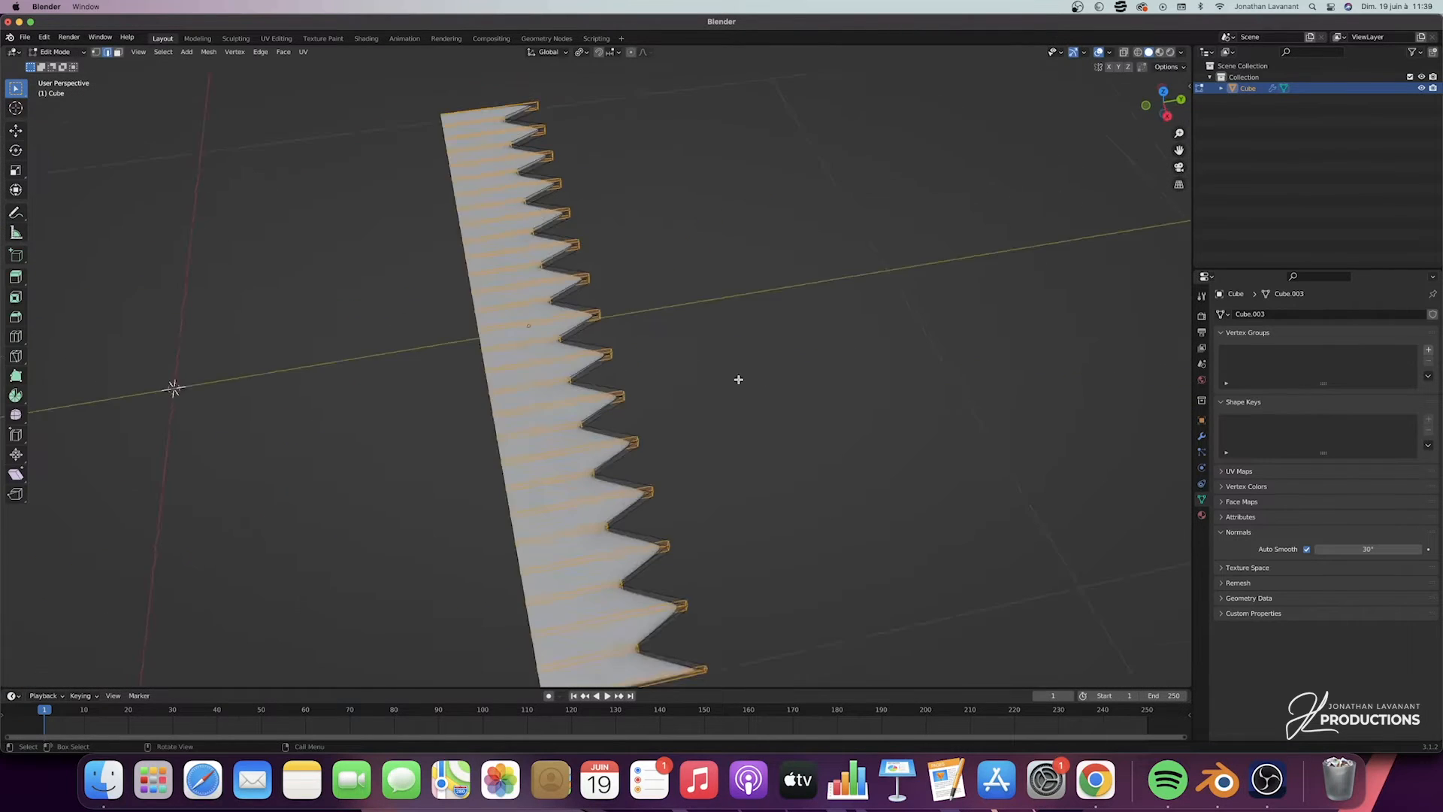
scroll(738, 379, "right", 5)
scroll(739, 379, "down", 4)
scroll(738, 379, "right", 10)
scroll(801, 305, "left", 3)
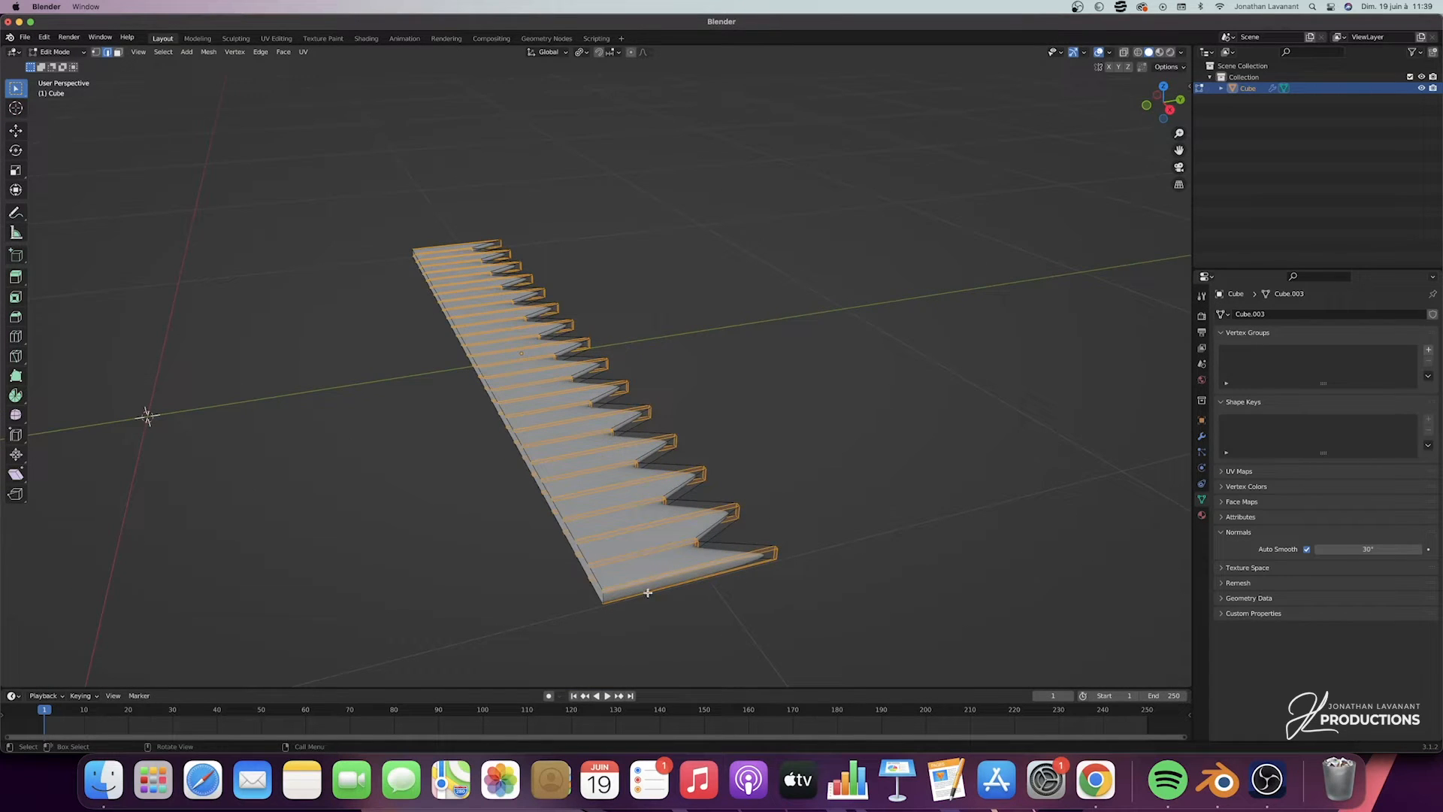
key("alt+a")
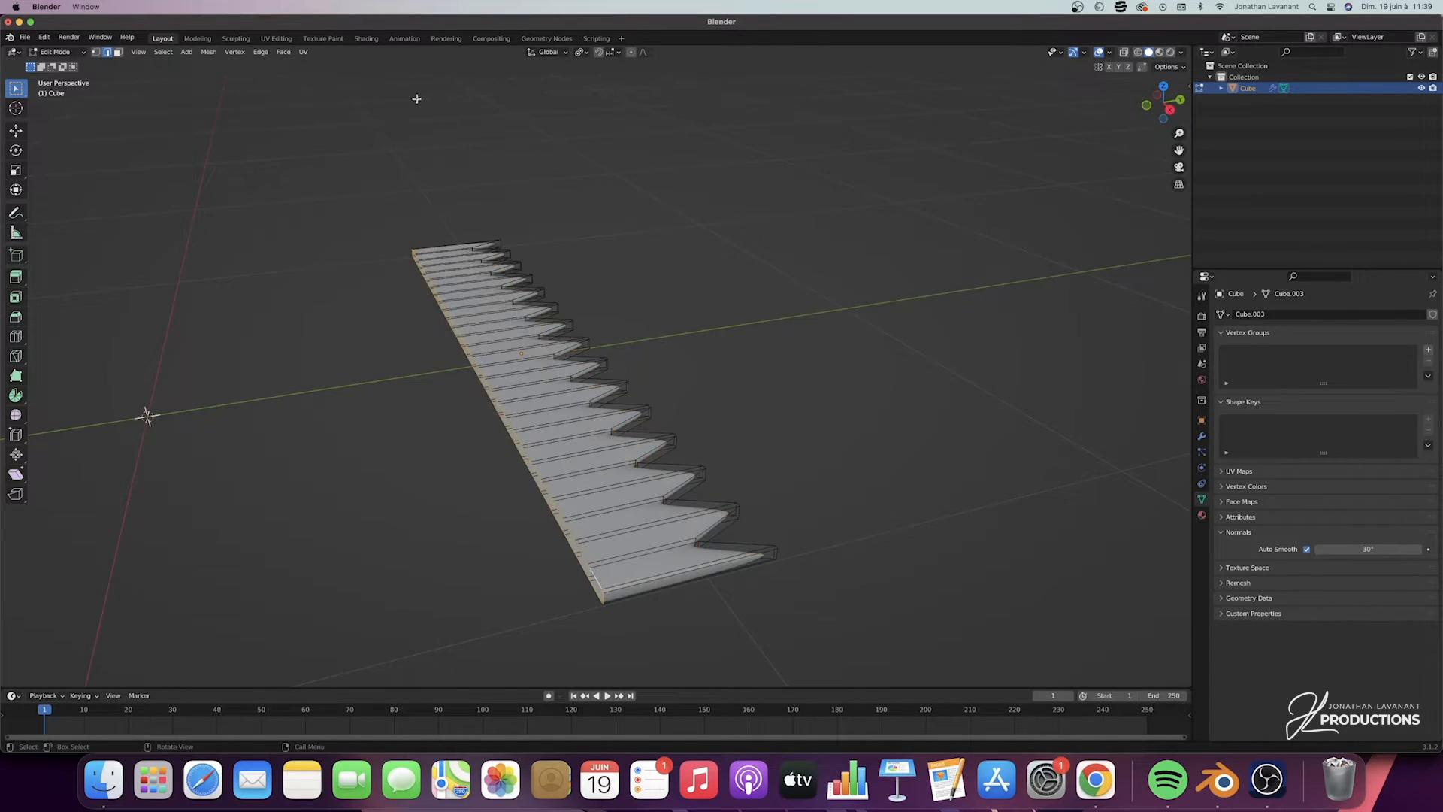
scroll(531, 393, "left", 5)
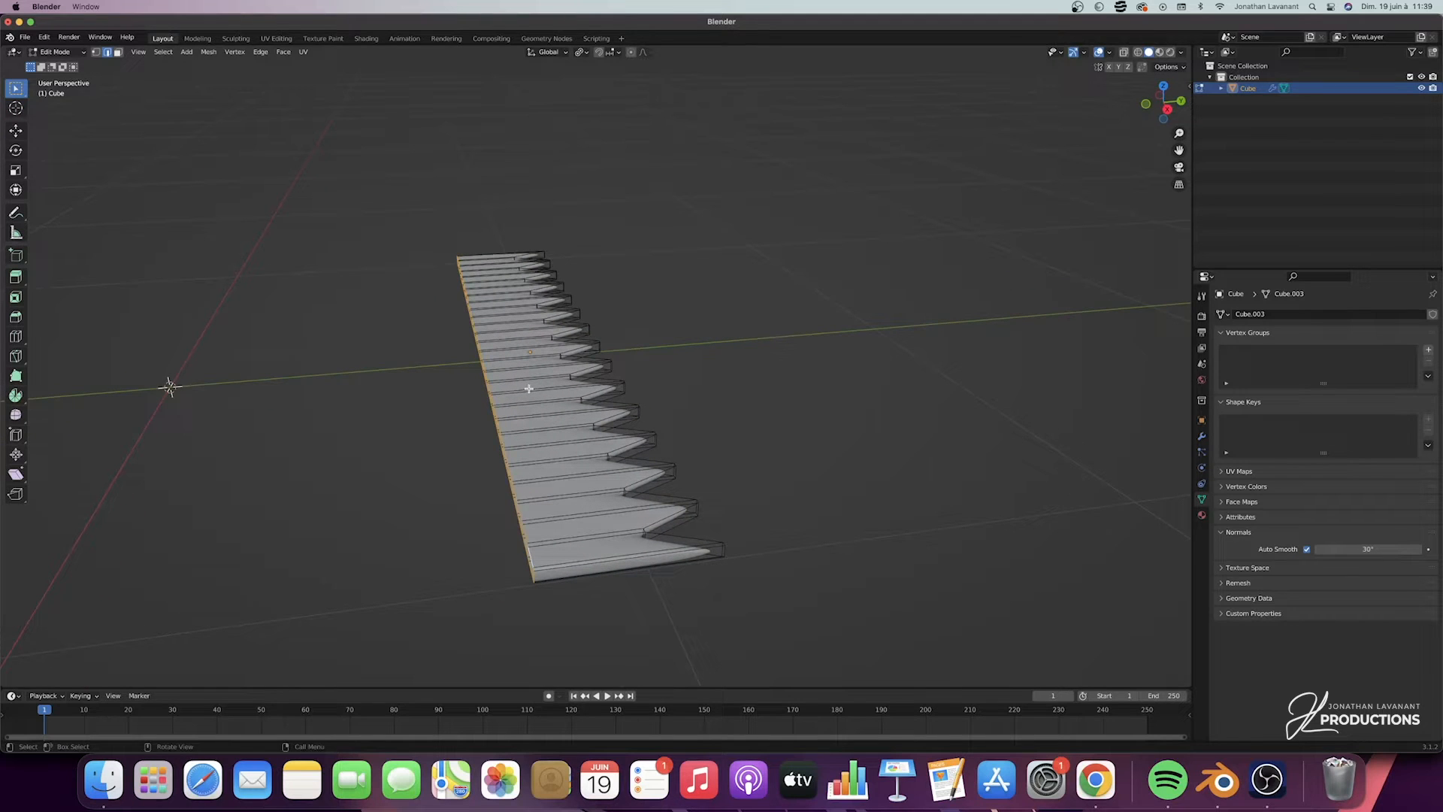
key("e")
key("y")
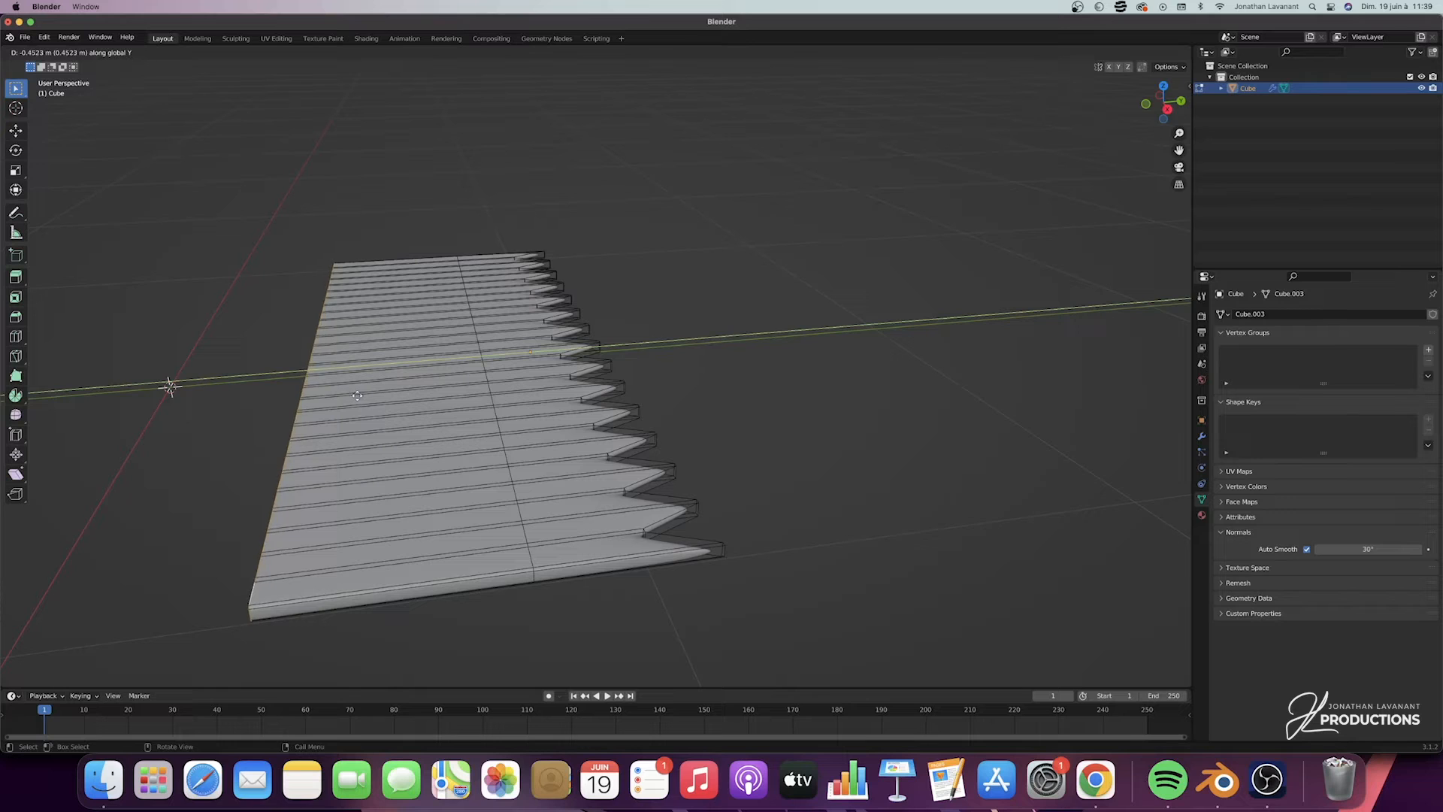
left_click(305, 396)
Add a loop cut along the extruded section and slide it close to the existing lengthwise edge loop
key("ctrl+r")
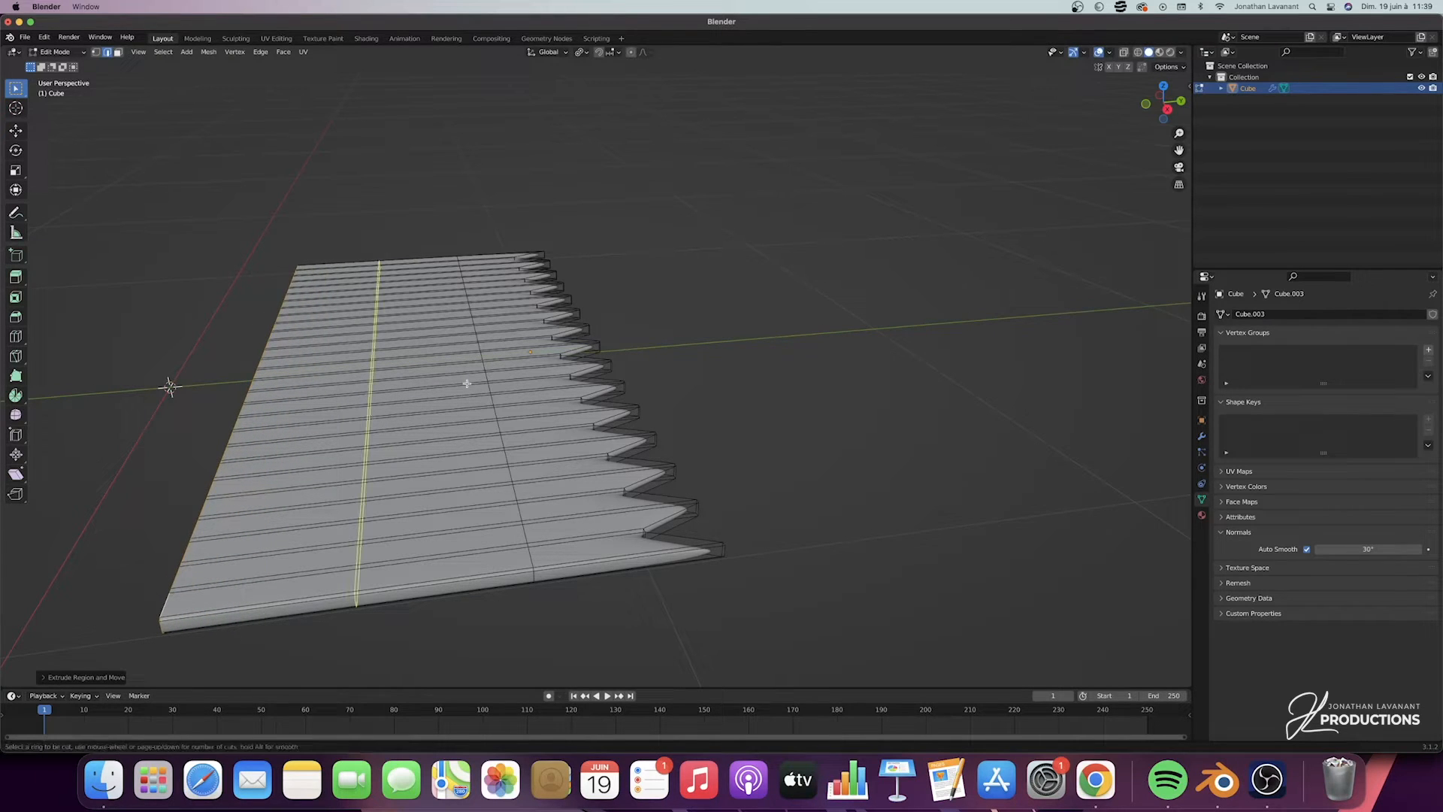
left_click(460, 325)
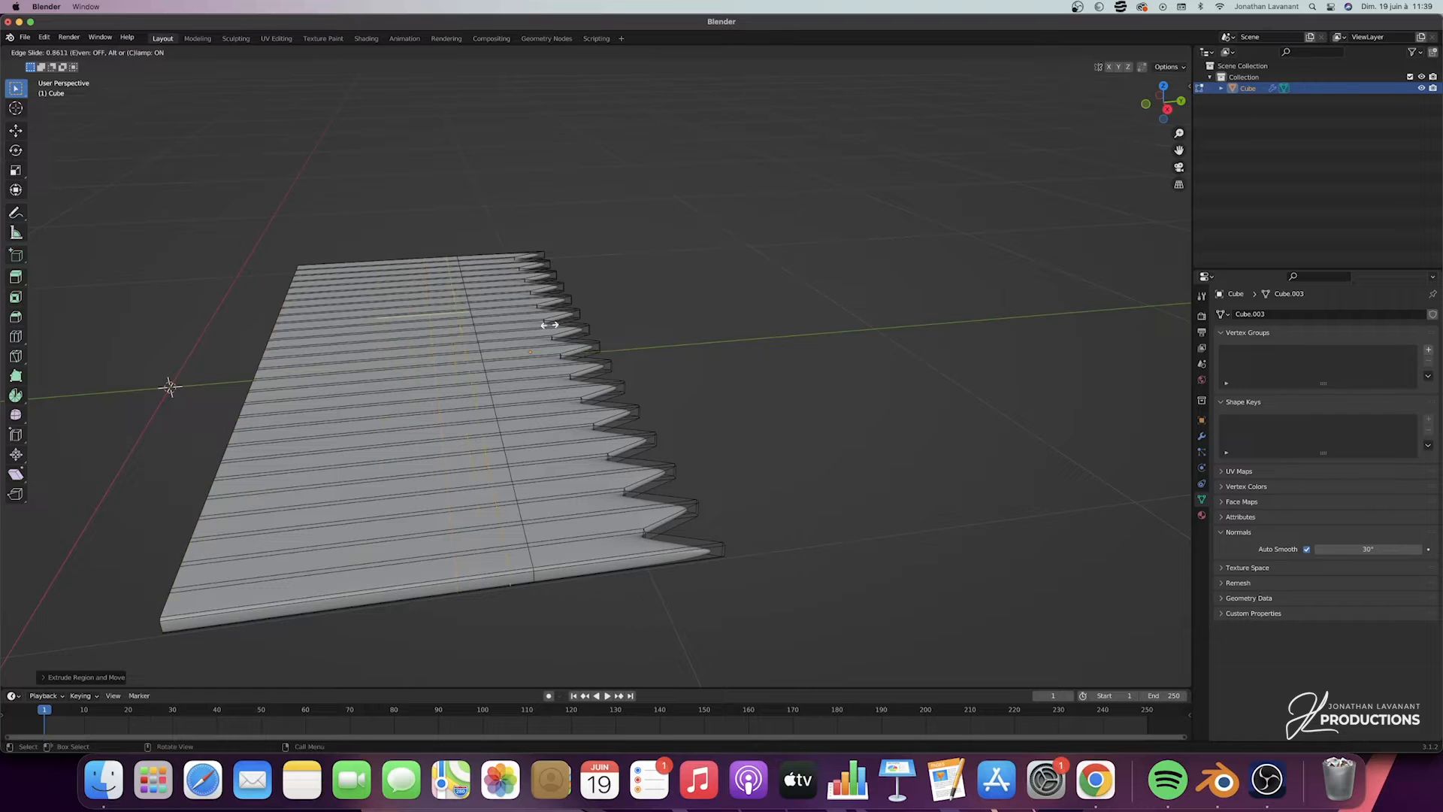
left_click(550, 324)
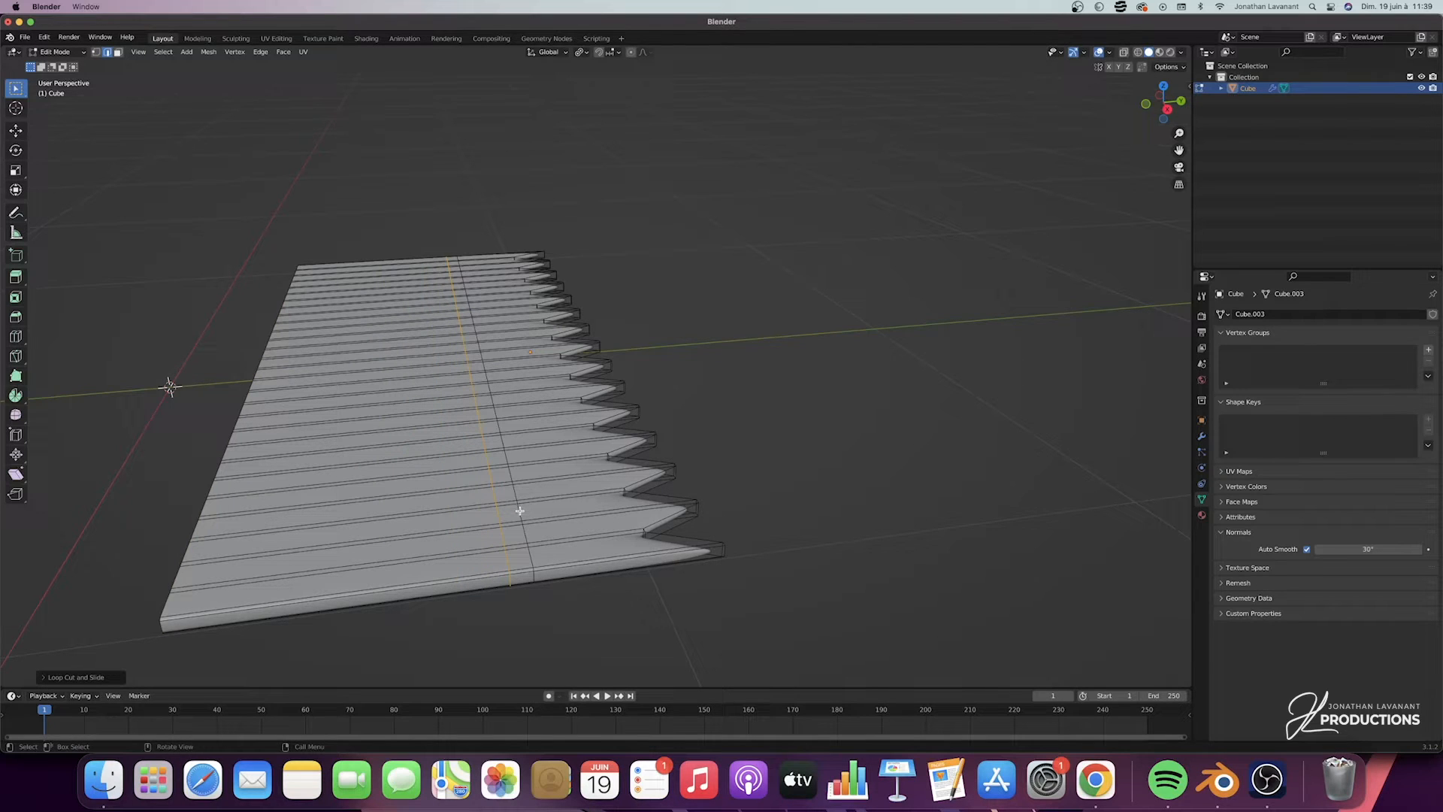
Move the original lengthwise edge loop about 0.19 m along Y to the base of the teeth and return to Object Mode
key("alt+a")
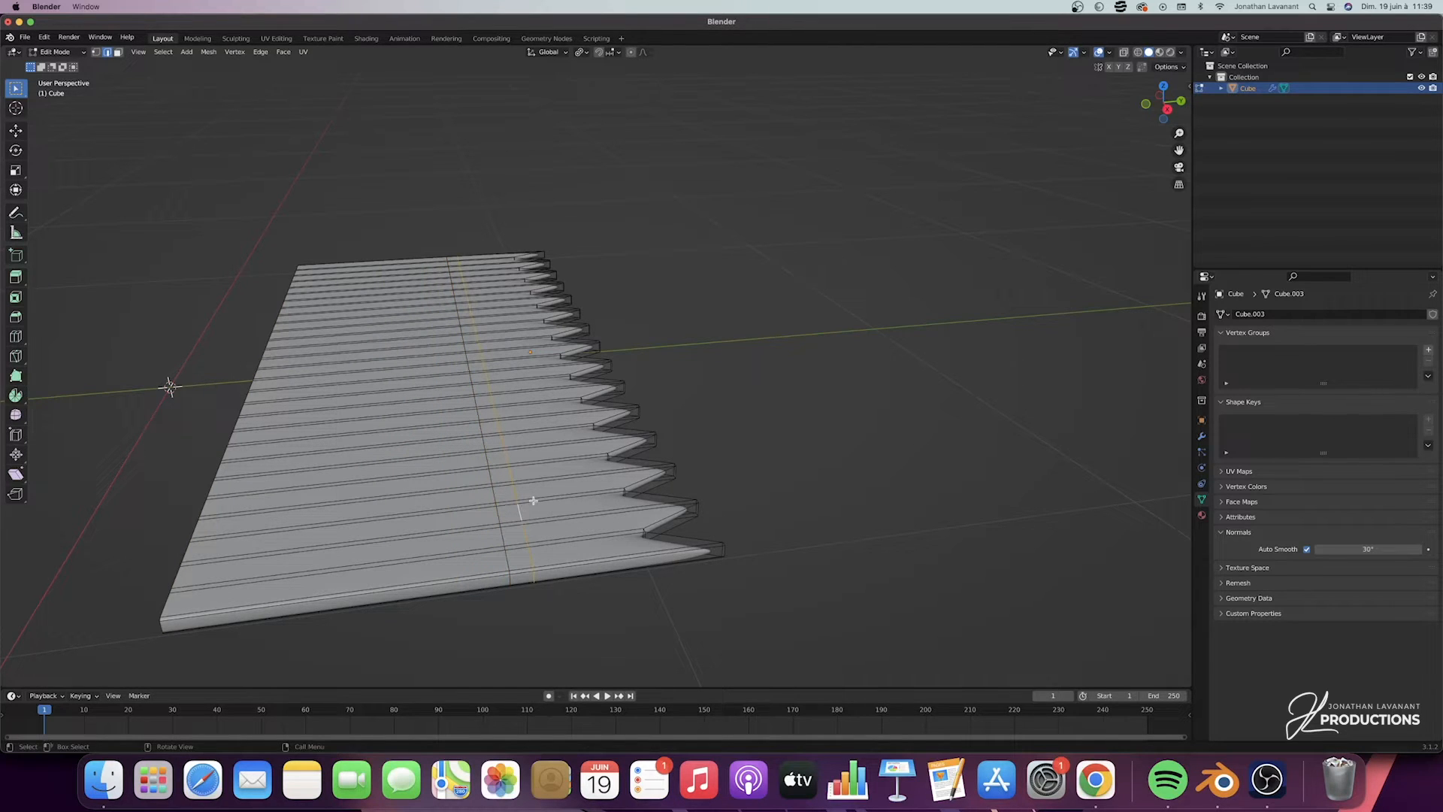
key("g")
key("y")
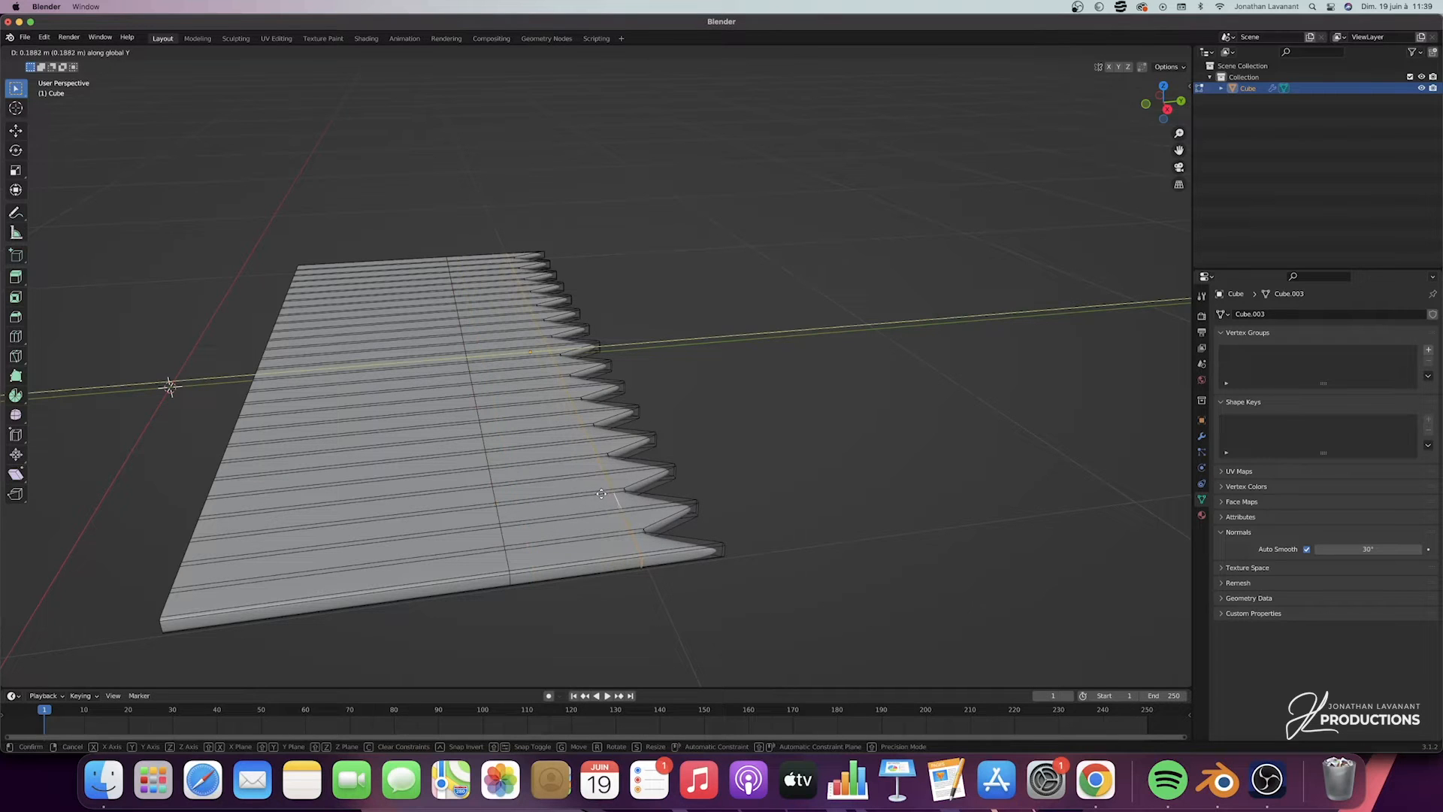
left_click(603, 494)
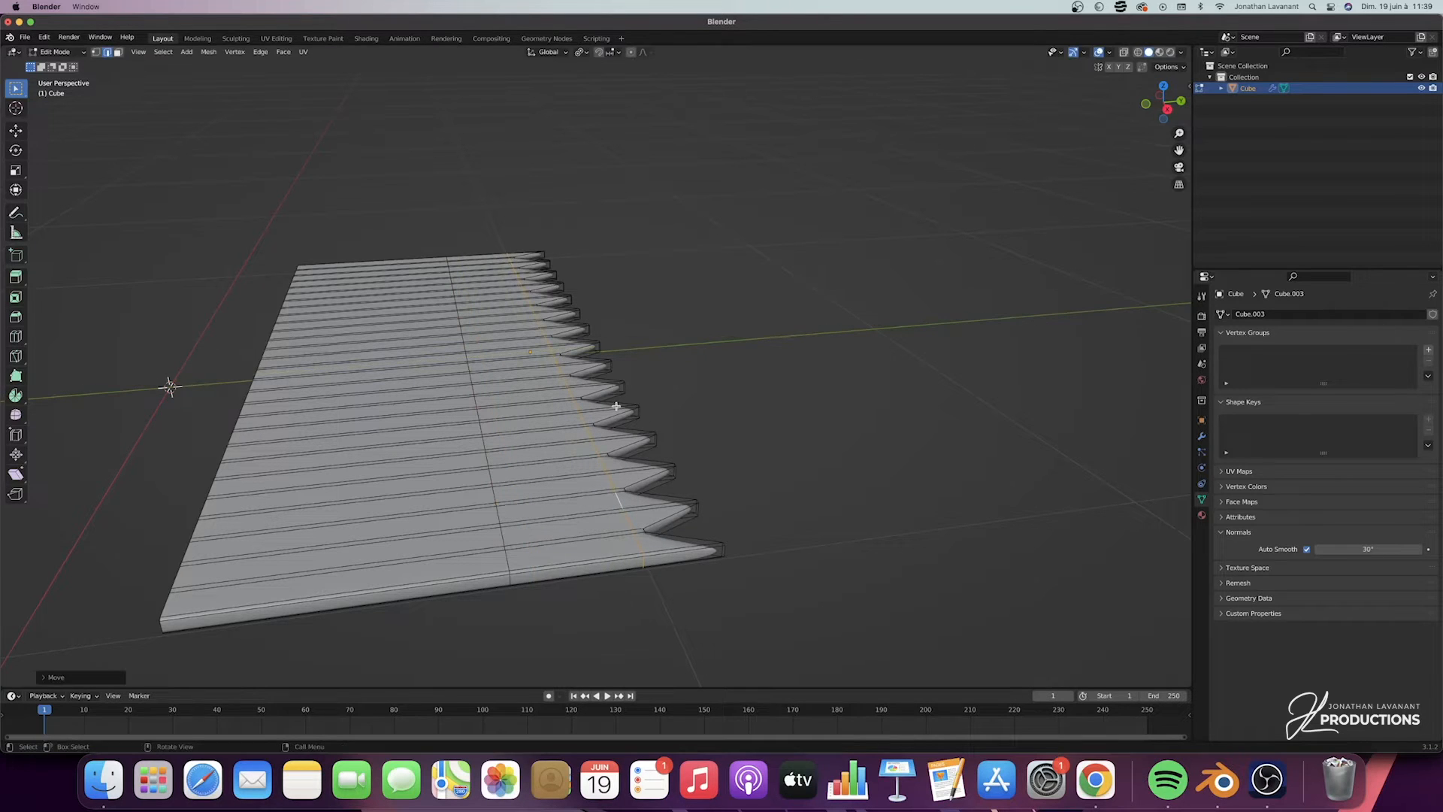
key("Tab")
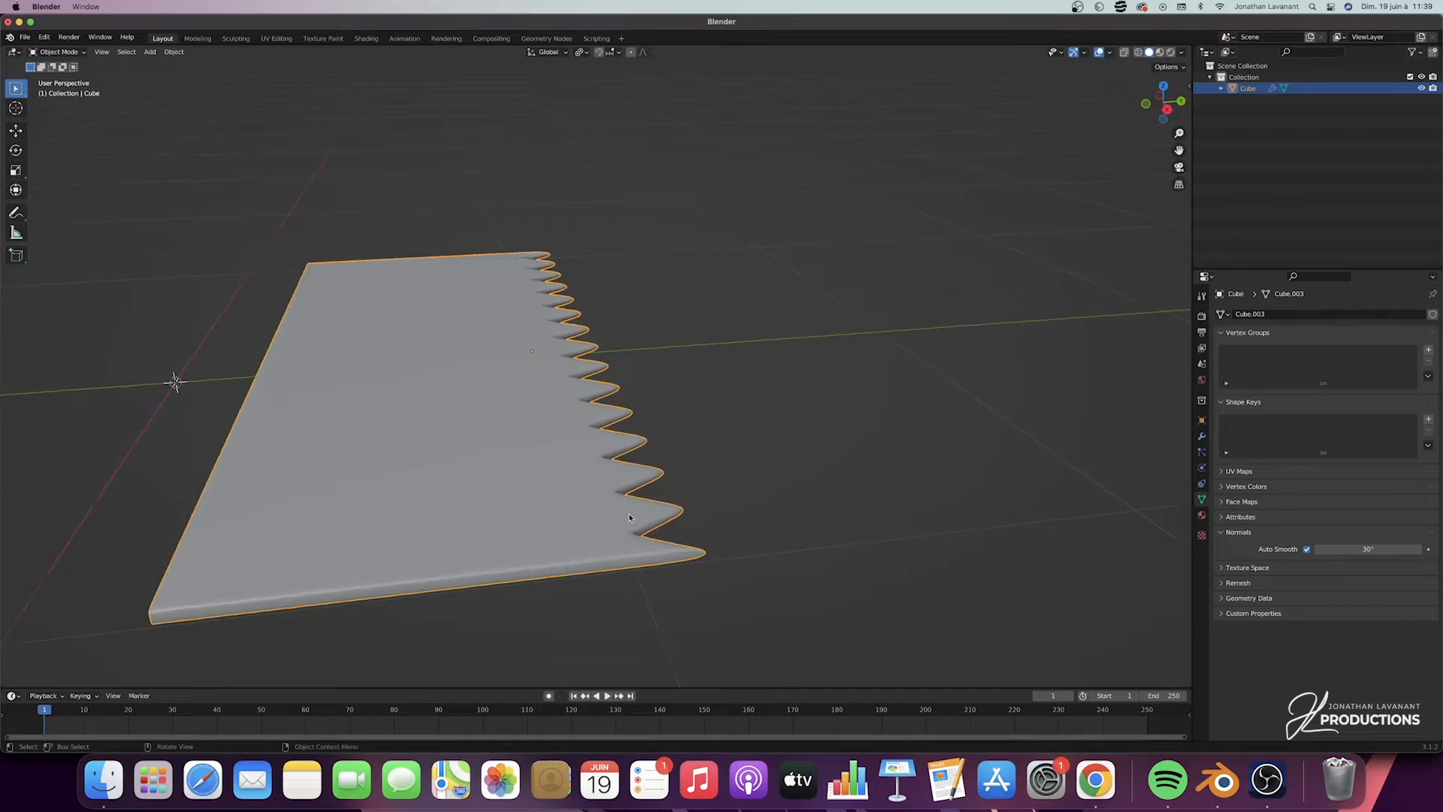
scroll(628, 514, "up", 6)
scroll(630, 518, "down", 6)
Return to Edit Mode in the top orthographic view with wireframe shading and vertex selection
key("Tab")
scroll(629, 515, "left", 10)
scroll(629, 515, "up", 3)
scroll(628, 515, "up", 5)
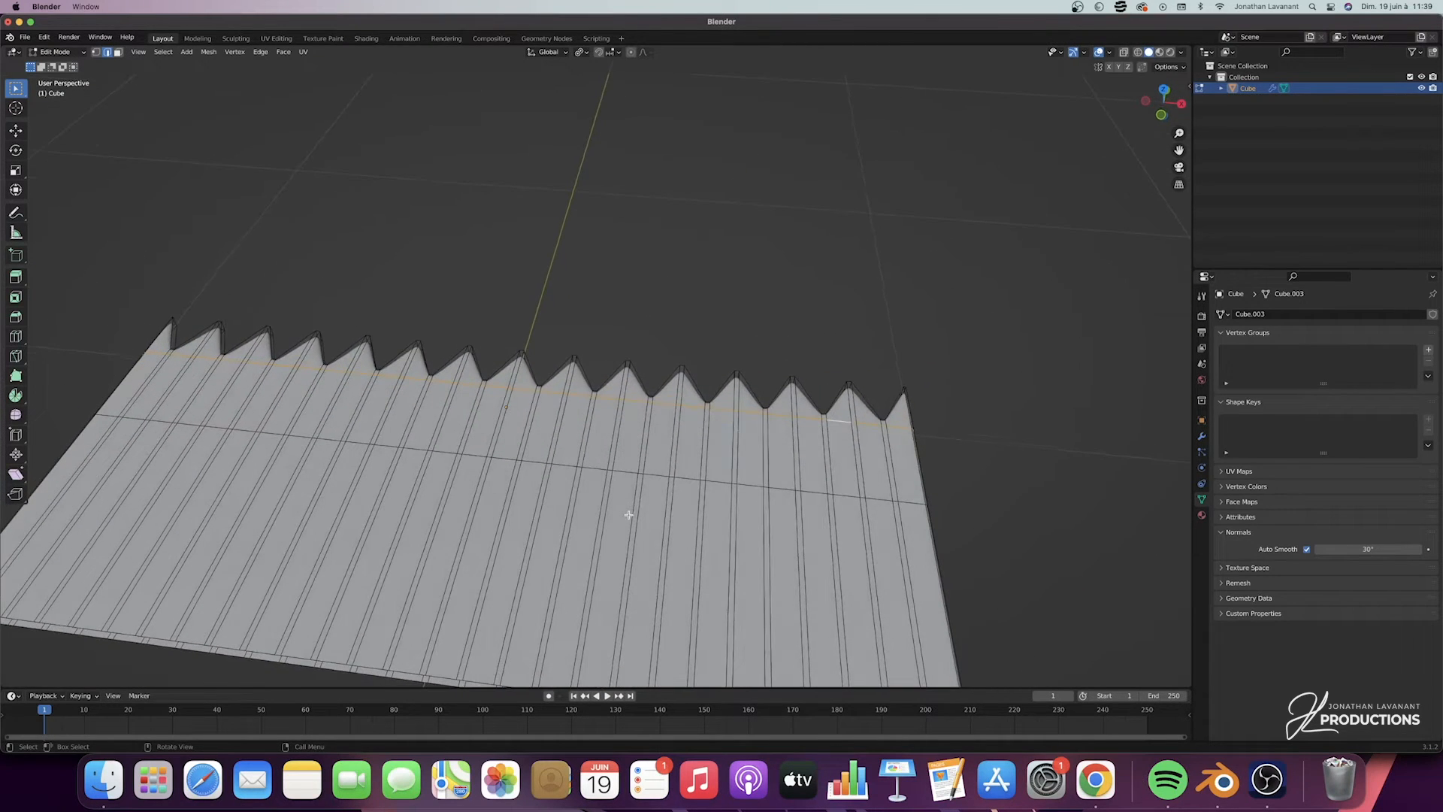
left_click(1164, 89)
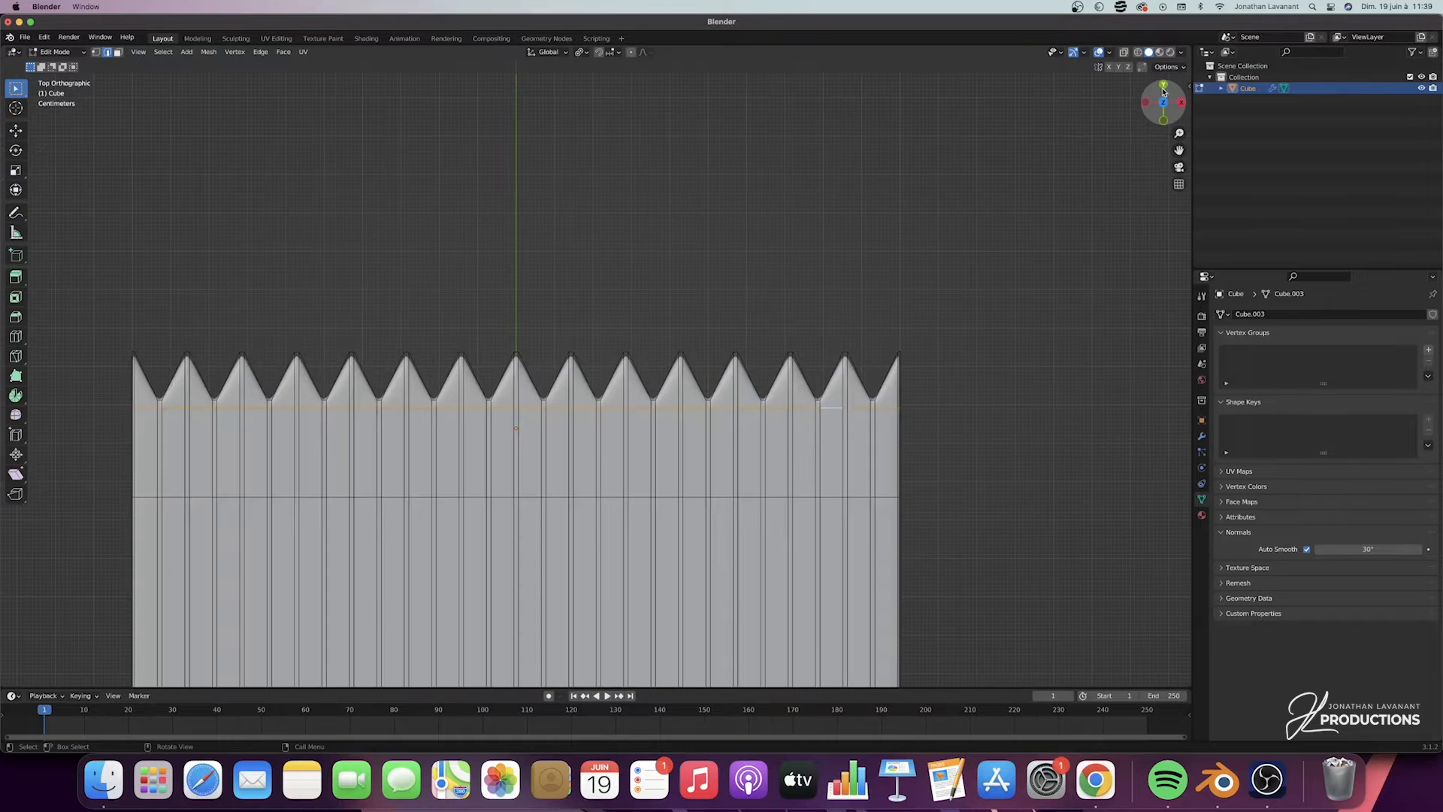
left_click(1138, 54)
key("1")
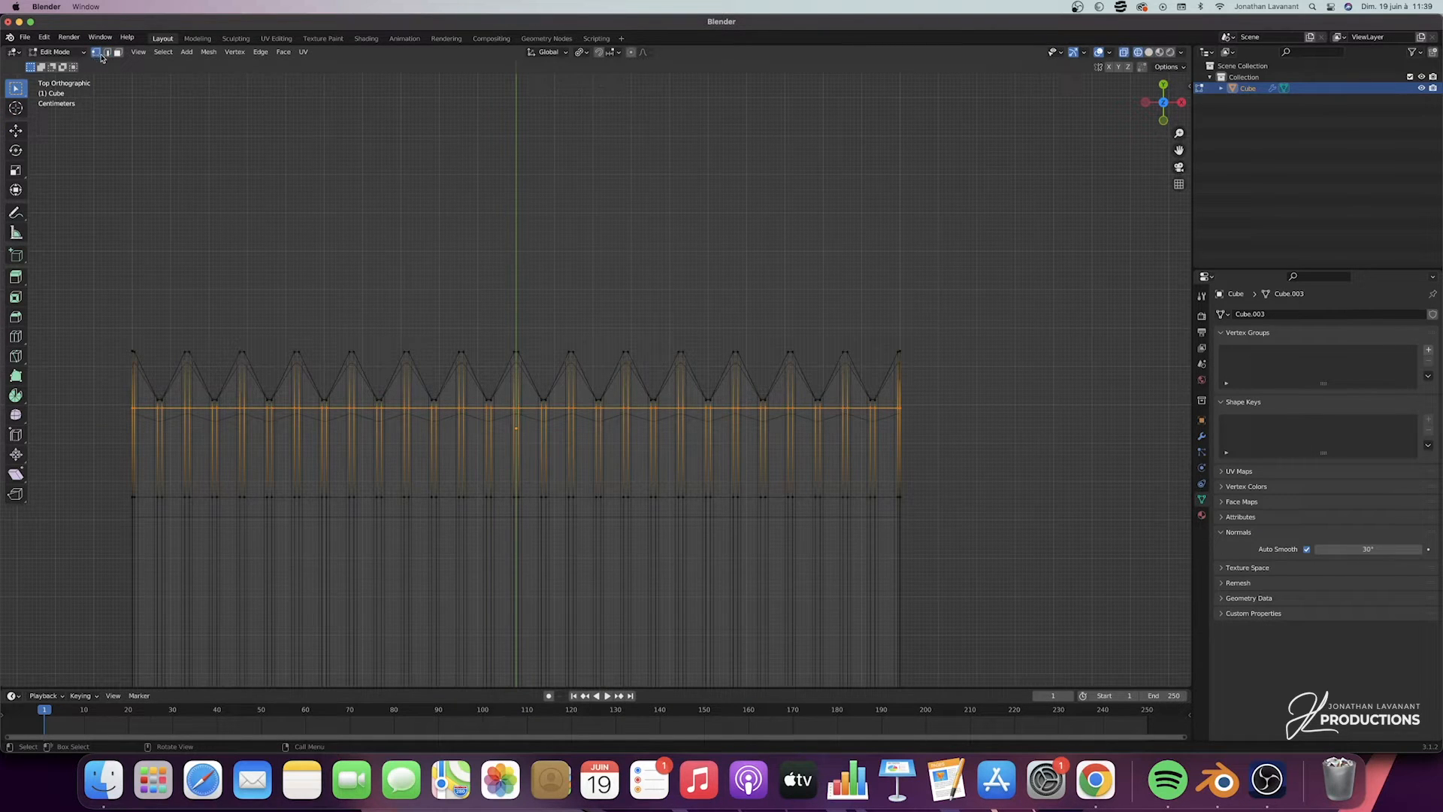
Turn off the Subdivision modifier's viewport display and select the vertices of the loop at the base of the teeth
left_click(1202, 436)
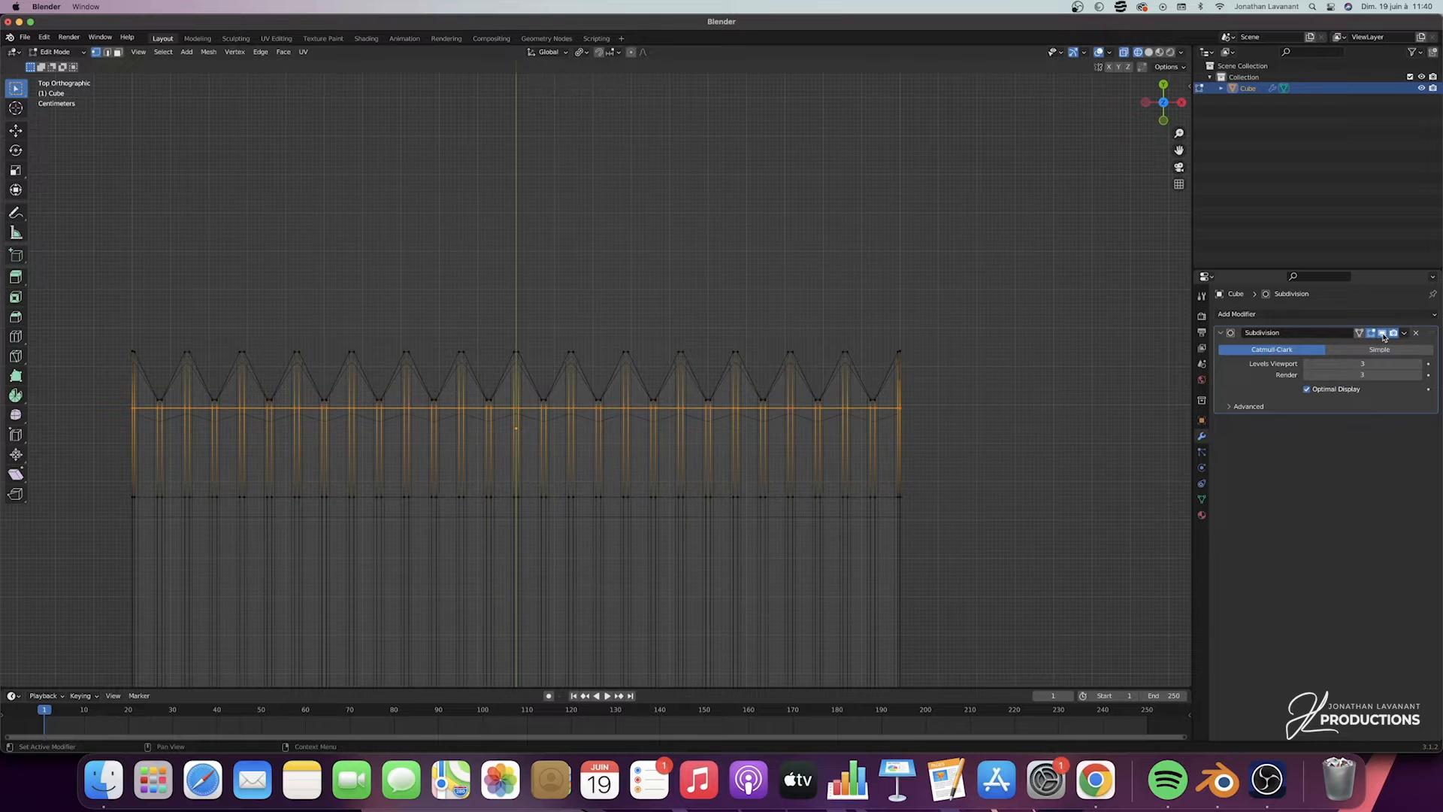
left_click_drag(1180, 133, 1284, 105)
left_click_drag(1120, 369, 63, 392)
middle_click_drag(503, 376, 629, 403)
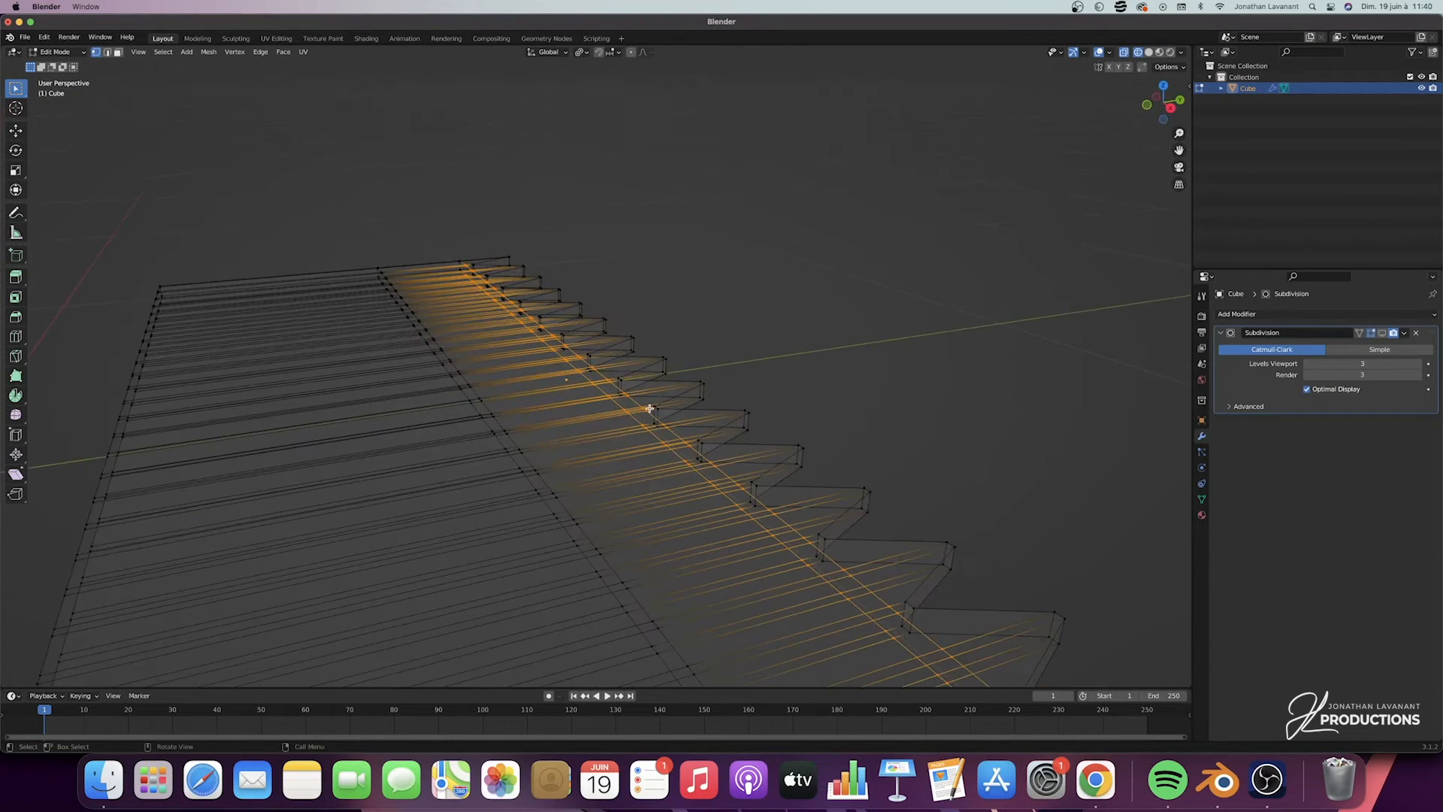
Merge the selected vertices at the base of the teeth by distance
right_click(650, 408)
mouse_move(628, 621)
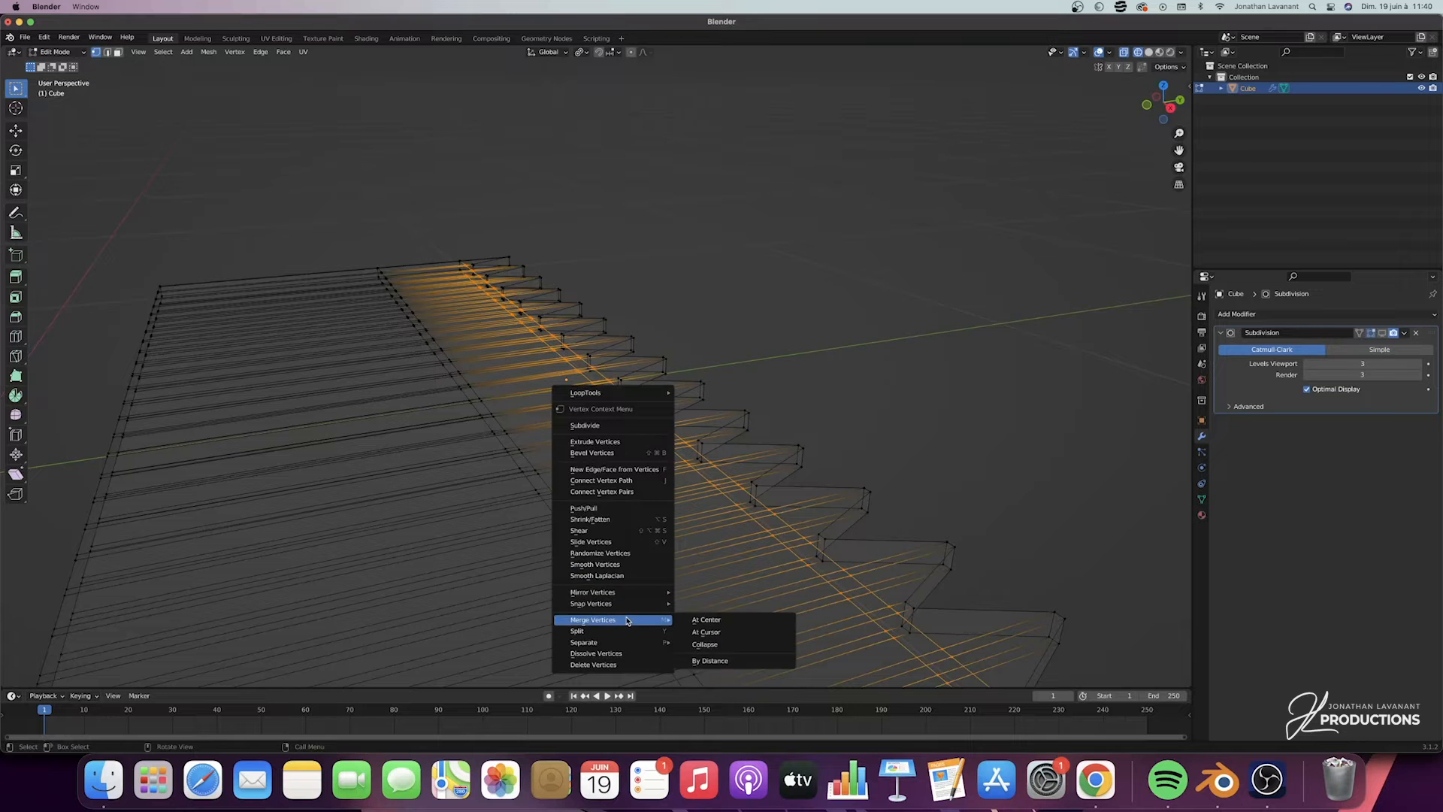
left_click(719, 660)
scroll(707, 513, "up", 10)
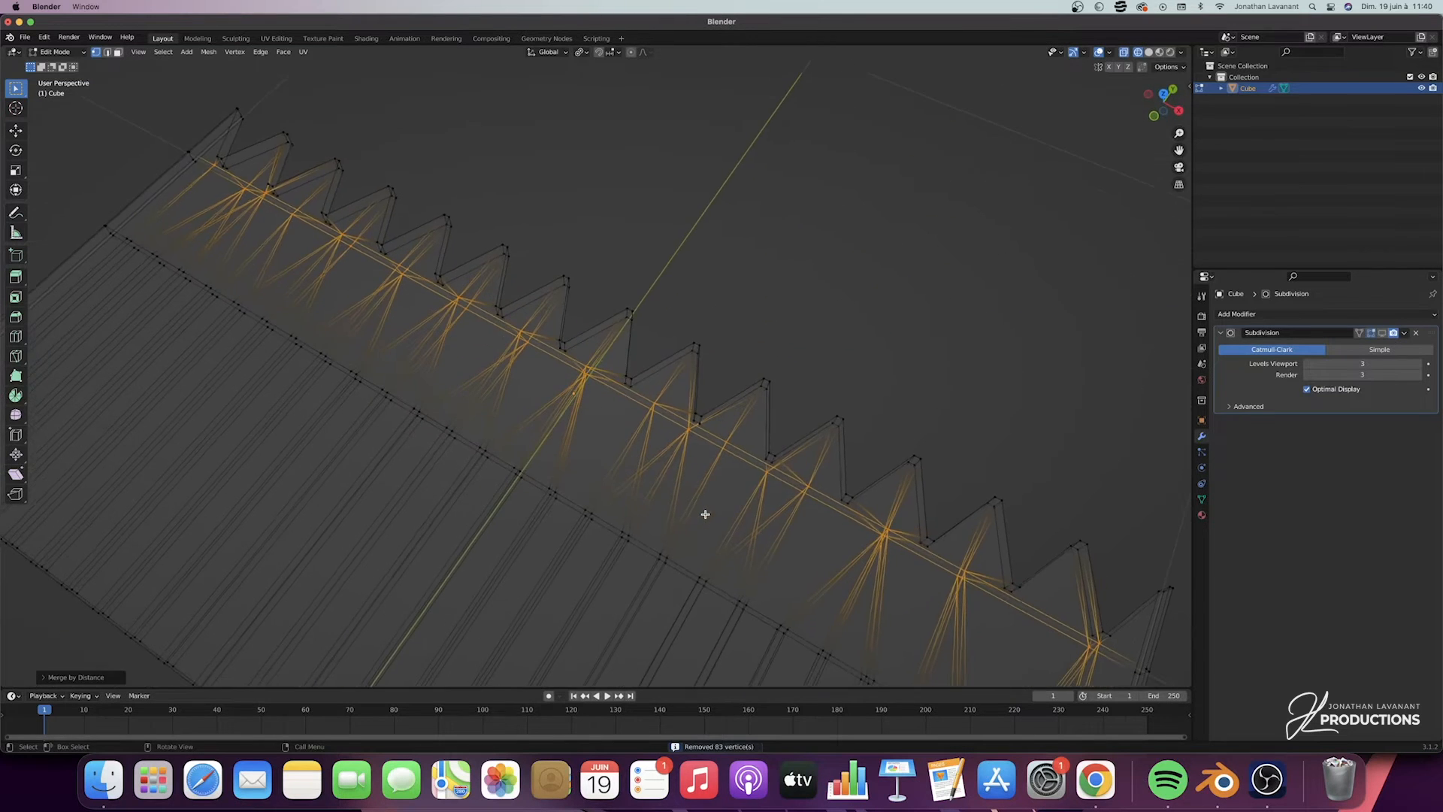
scroll(706, 514, "up", 5)
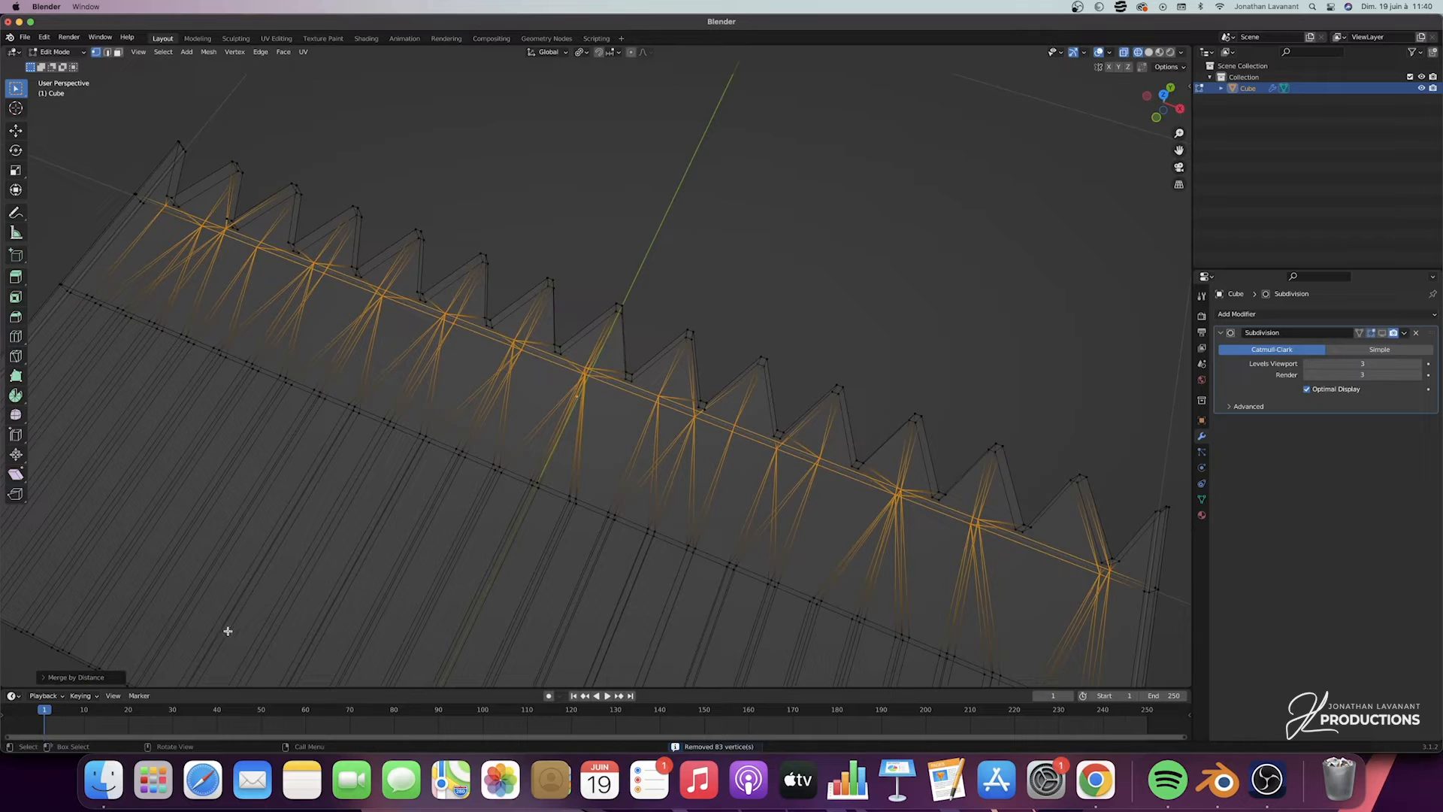
Fine-tune the merge distance so that only closely neighbouring vertices of the tooth-base loop are joined
left_click(53, 677)
left_click_drag(147, 649, 120, 649)
left_click(107, 649)
middle_click_drag(621, 436, 619, 438)
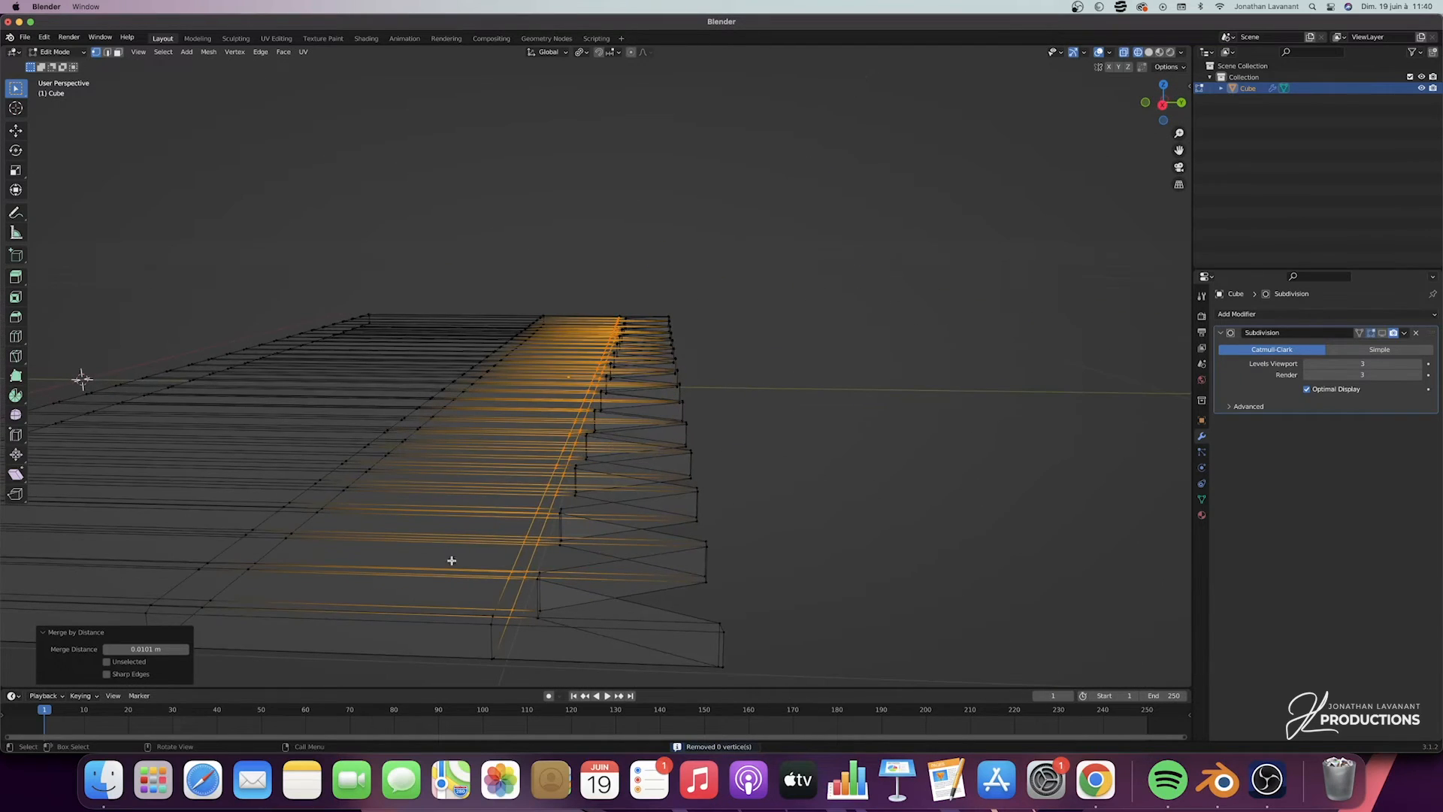
left_click(186, 650)
middle_click_drag(536, 595, 536, 595)
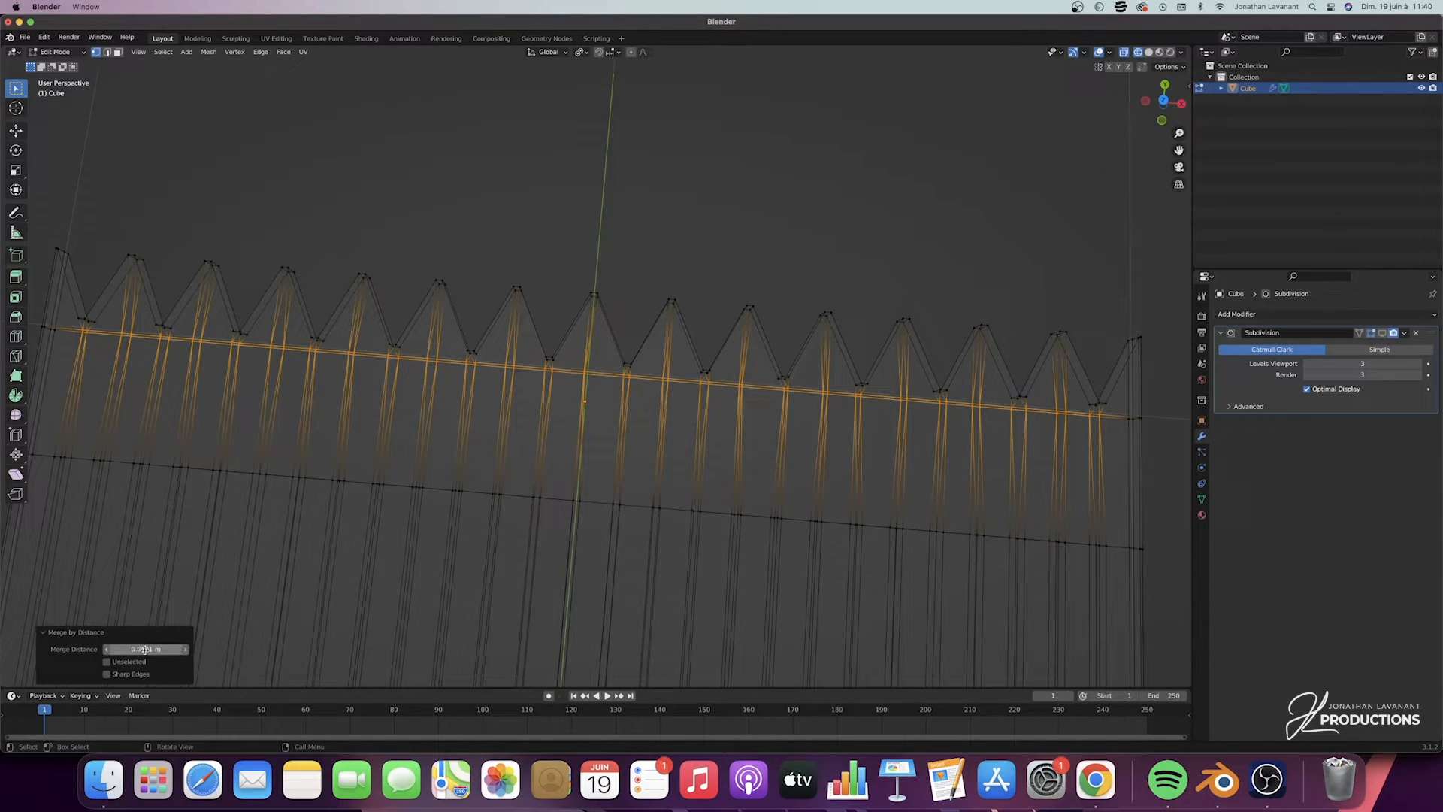
left_click(43, 633)
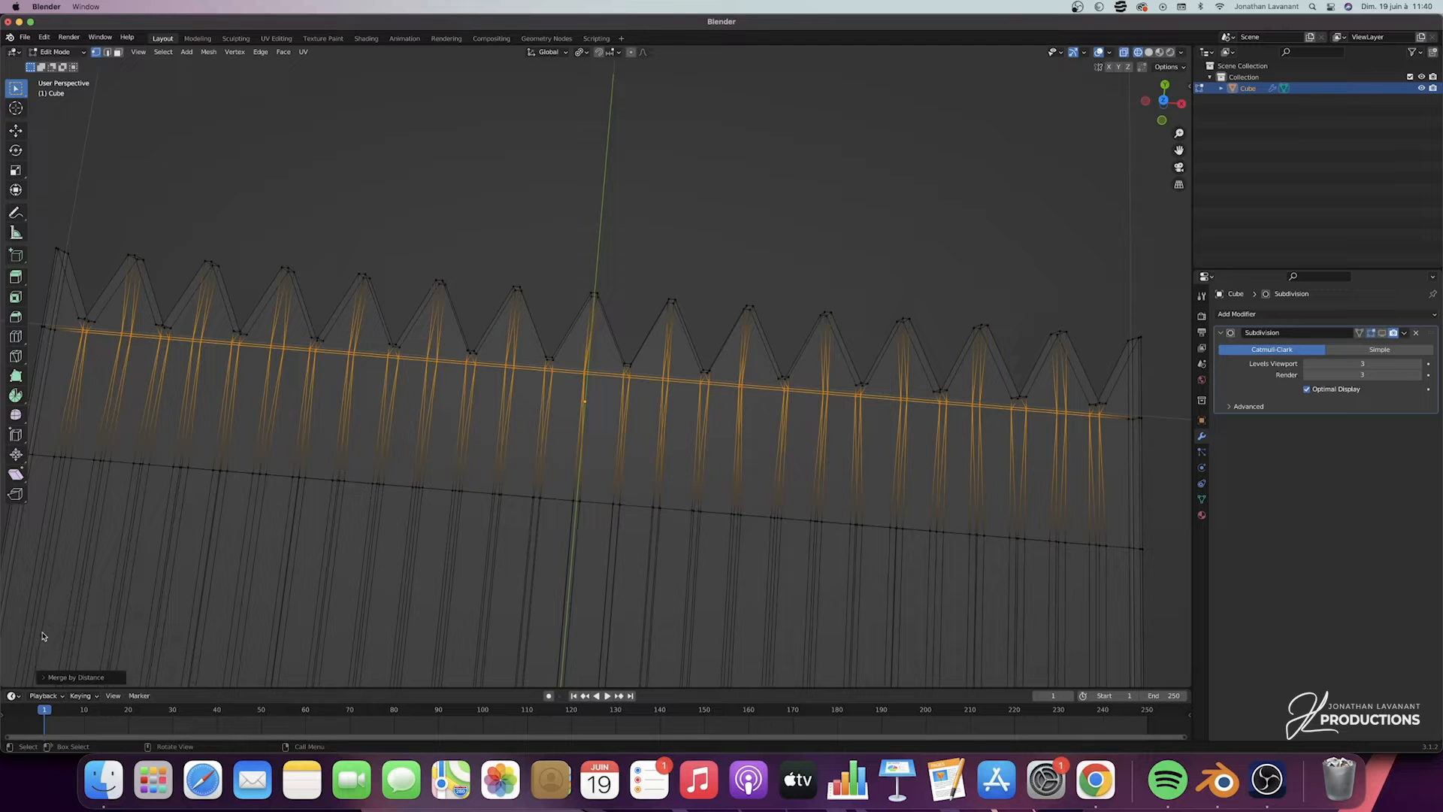
From the top view, select all vertices of the plate's body behind the tooth-base loop and merge them by distance
left_click(1164, 103)
scroll(1180, 133, "down", 2)
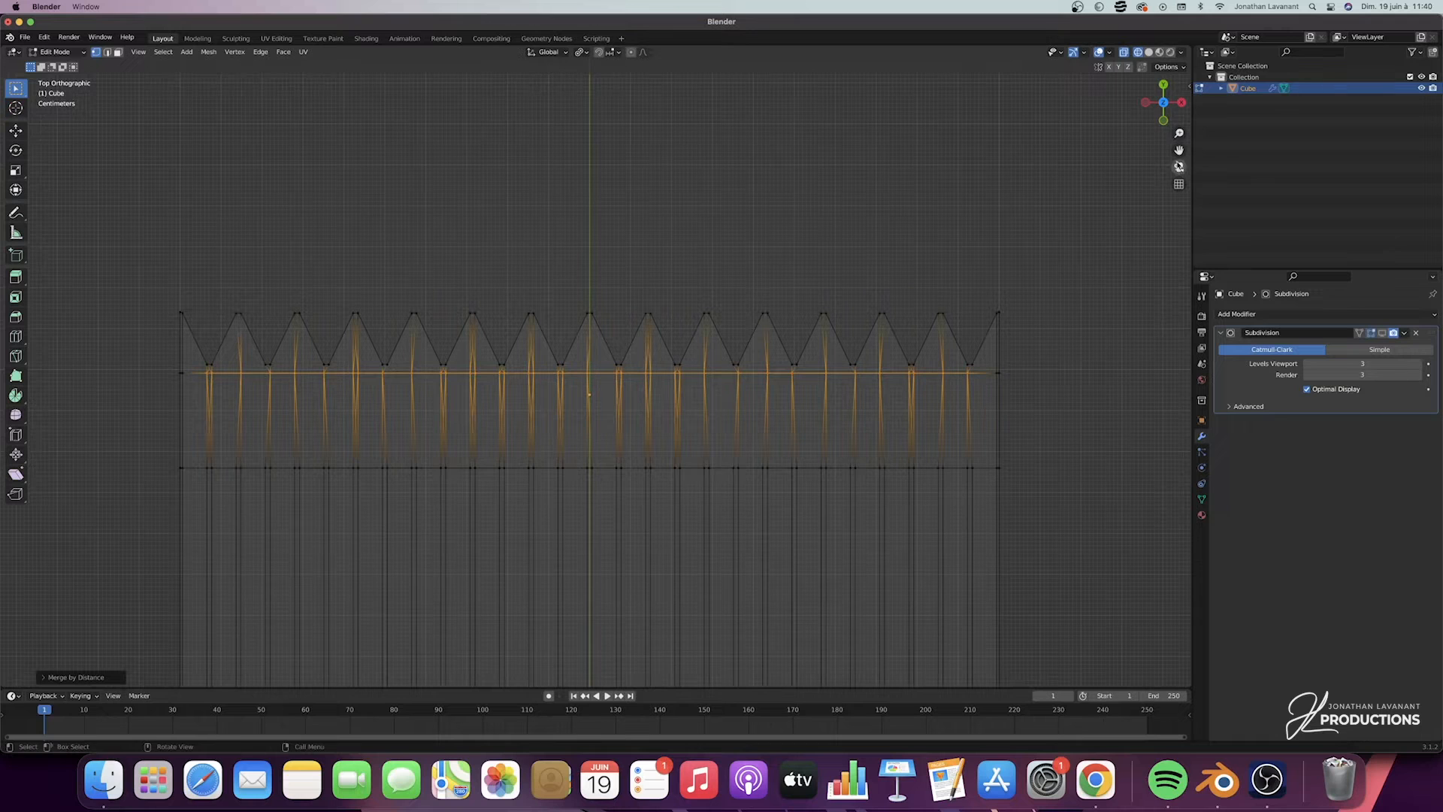
middle_click_drag(803, 426, 807, 303, "shift")
left_click_drag(135, 625, 916, 379)
right_click(824, 344)
mouse_move(827, 346)
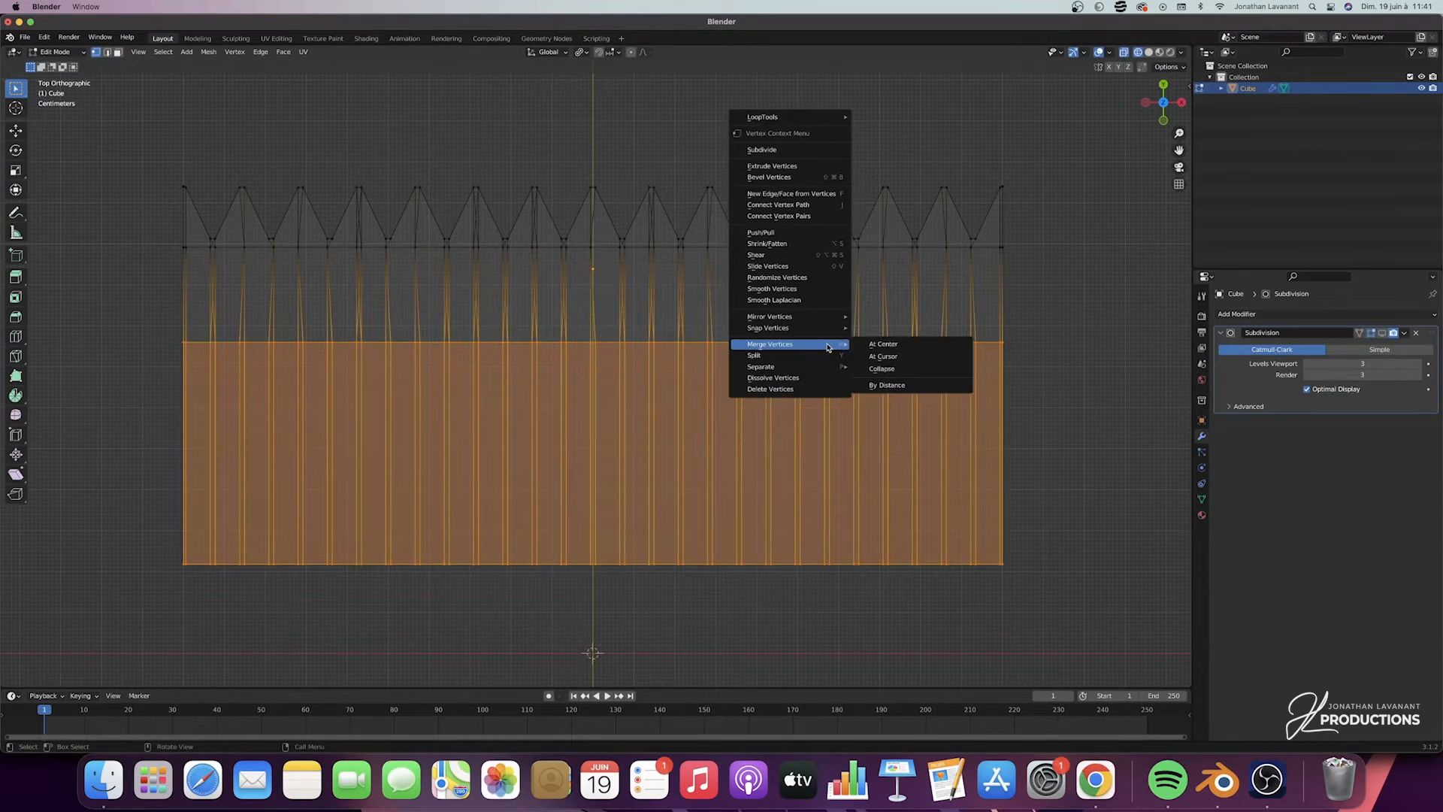
left_click(885, 385)
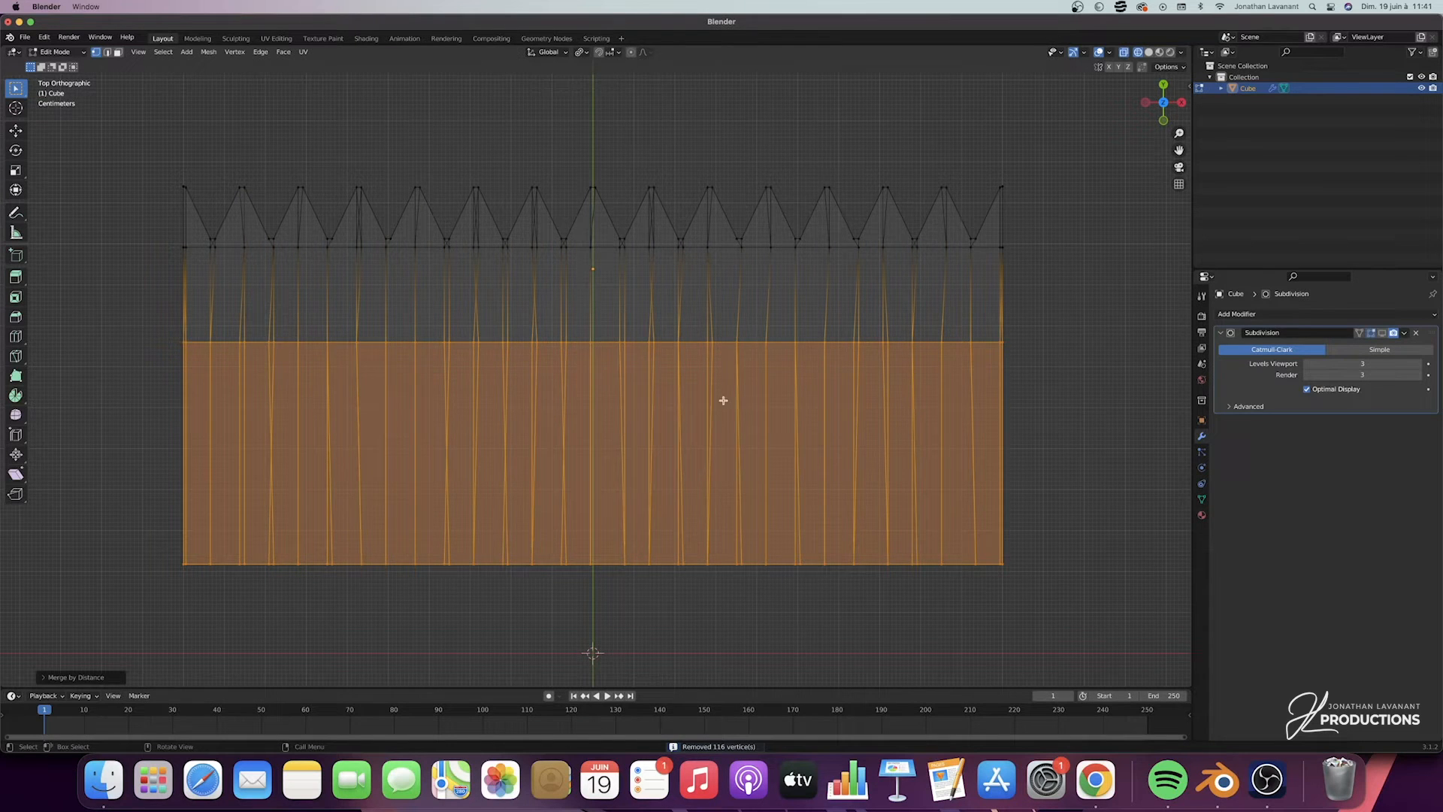
Examine the merged plate from the front and around the corner opposite the teeth for misaligned vertices
scroll(725, 412, "down", 10)
scroll(725, 412, "down", 2)
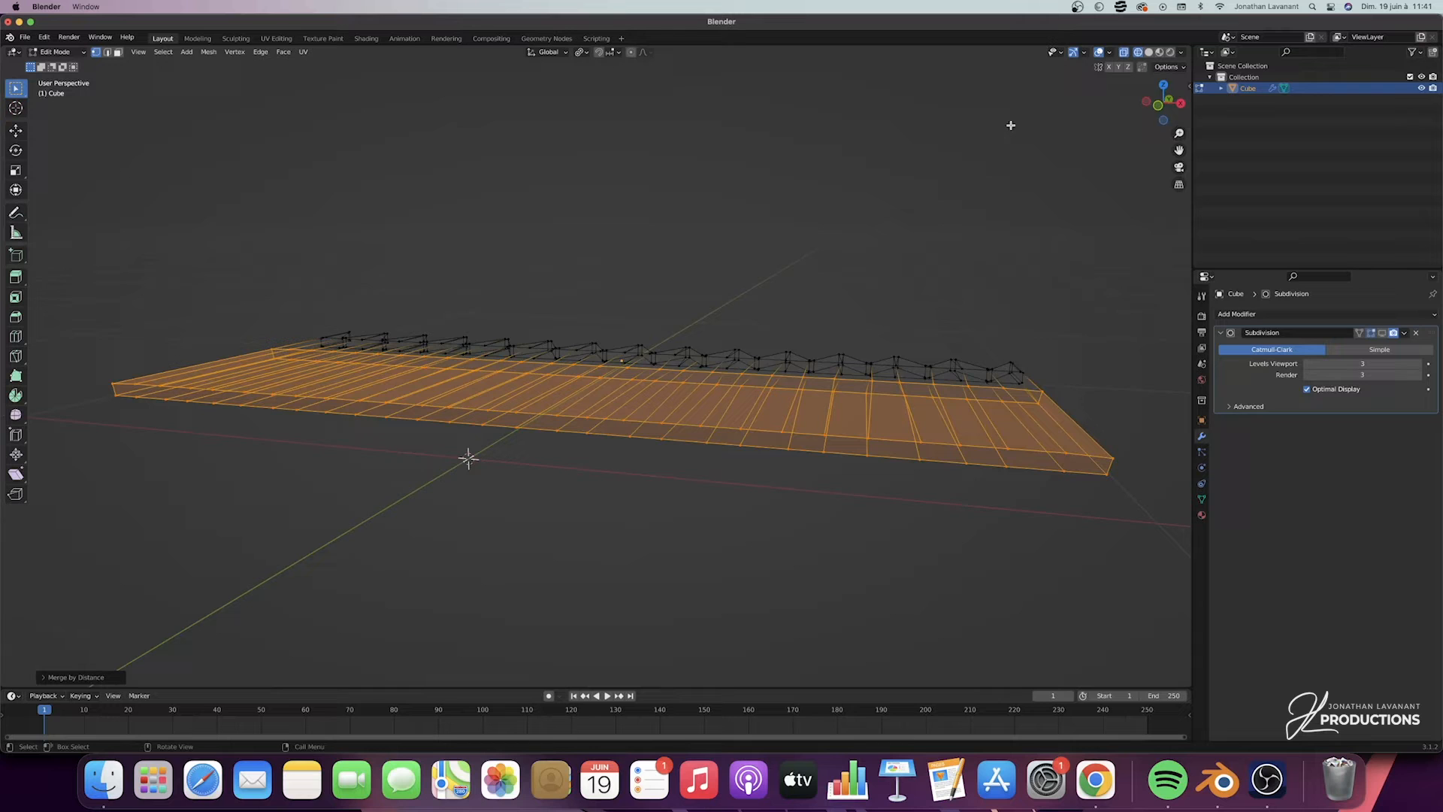
left_click(1158, 105)
scroll(593, 384, "up", 3)
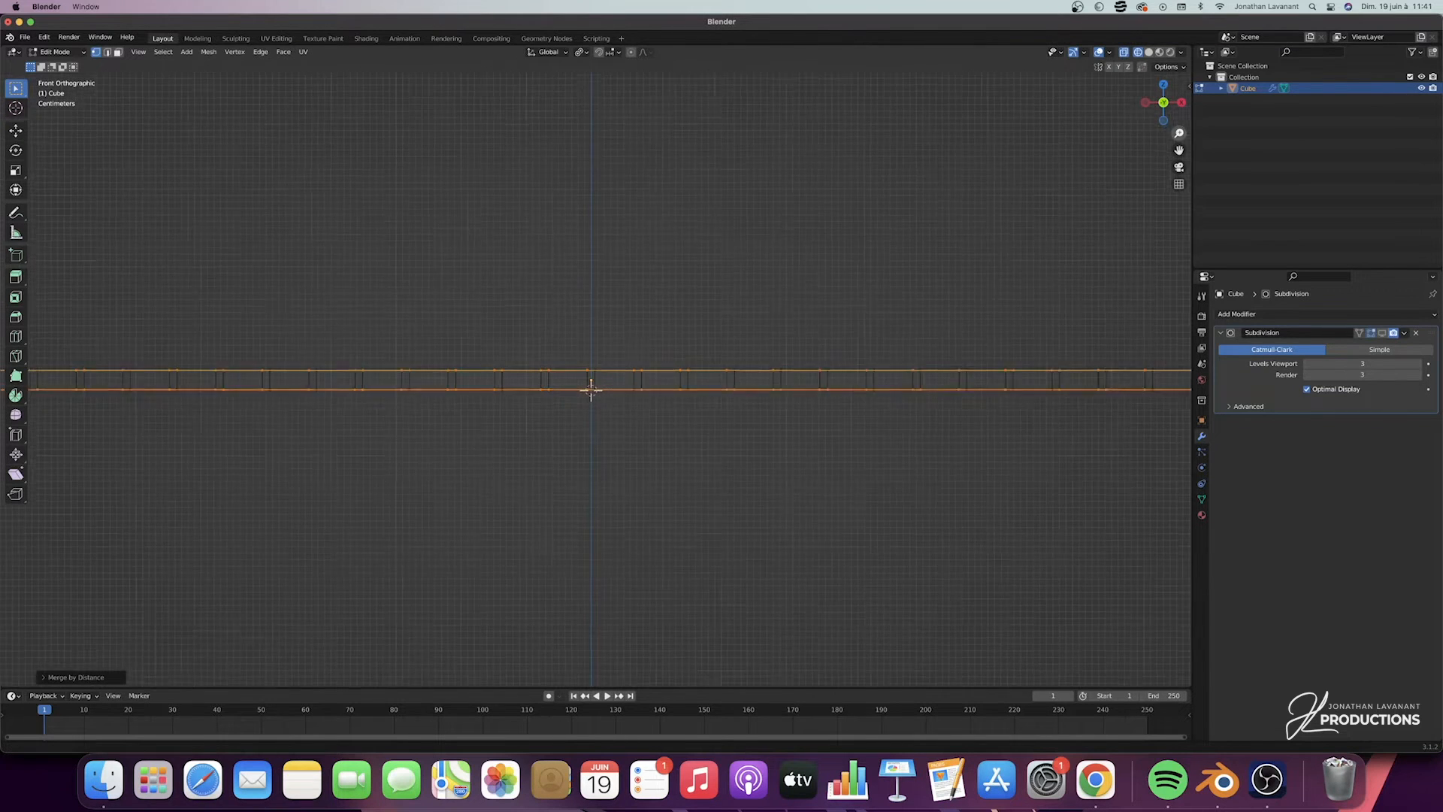
middle_click_drag(593, 384, 120, 444, "shift")
left_click_drag(1185, 132, 1185, 83)
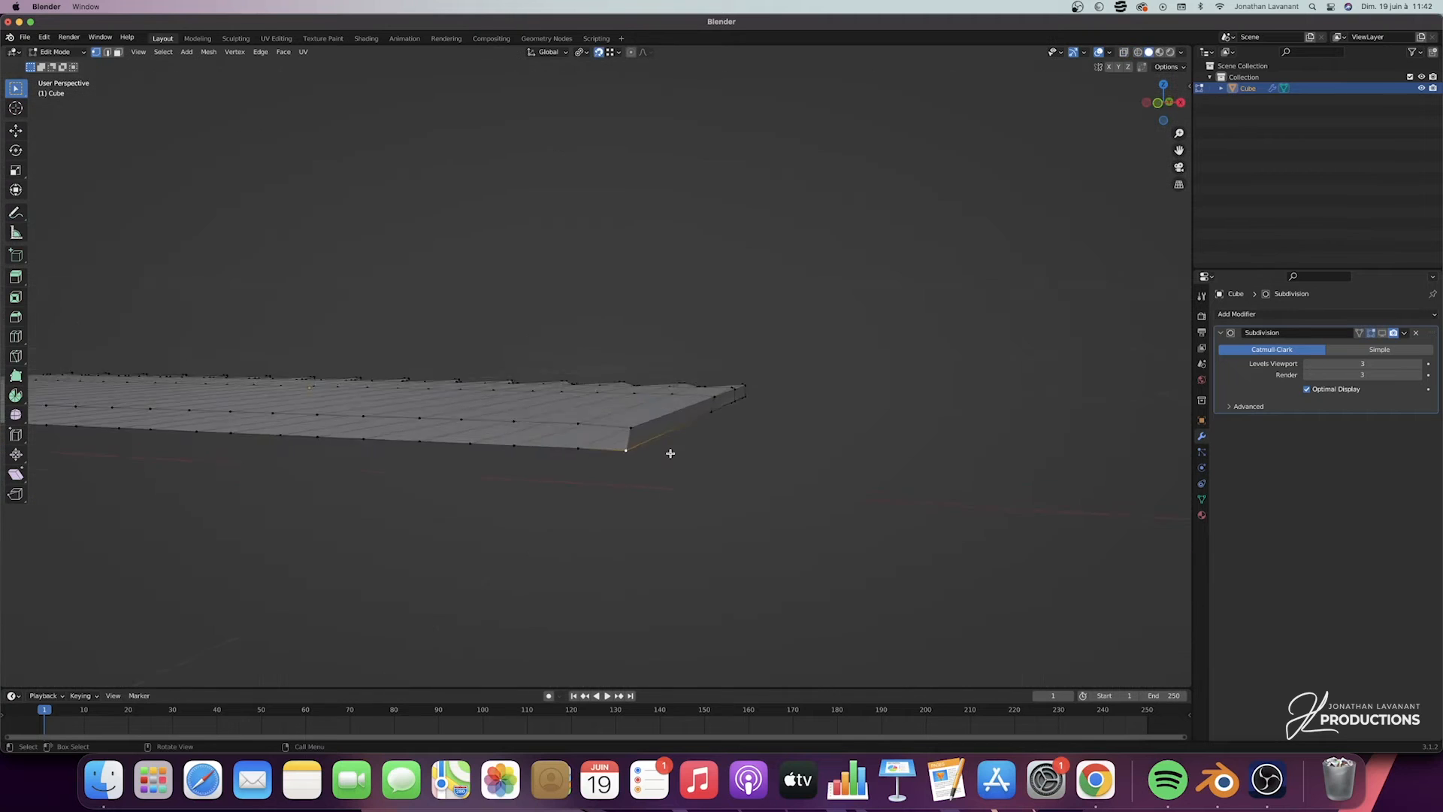
scroll(669, 453, "up", 4)
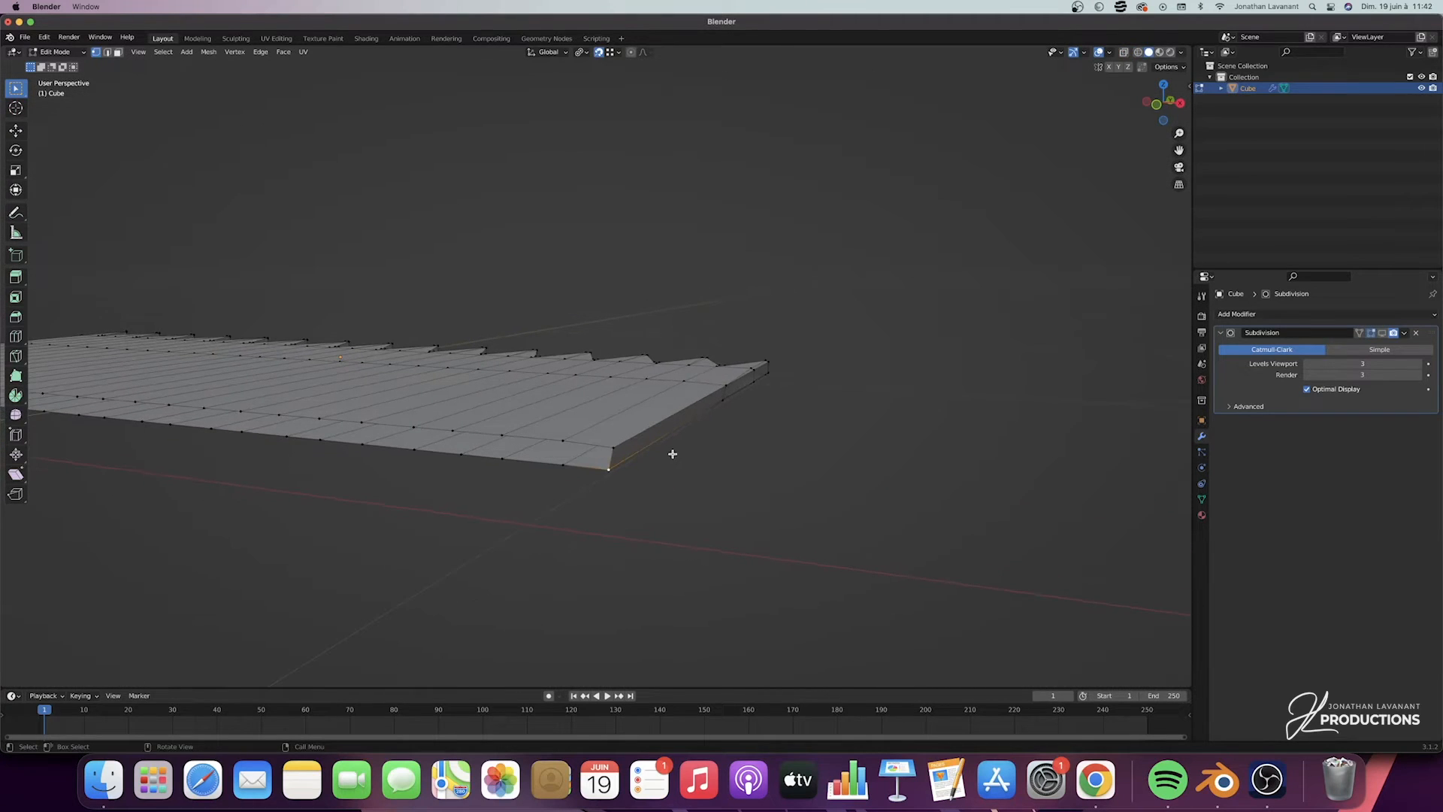
scroll(672, 455, "down", 3)
scroll(654, 446, "up", 4)
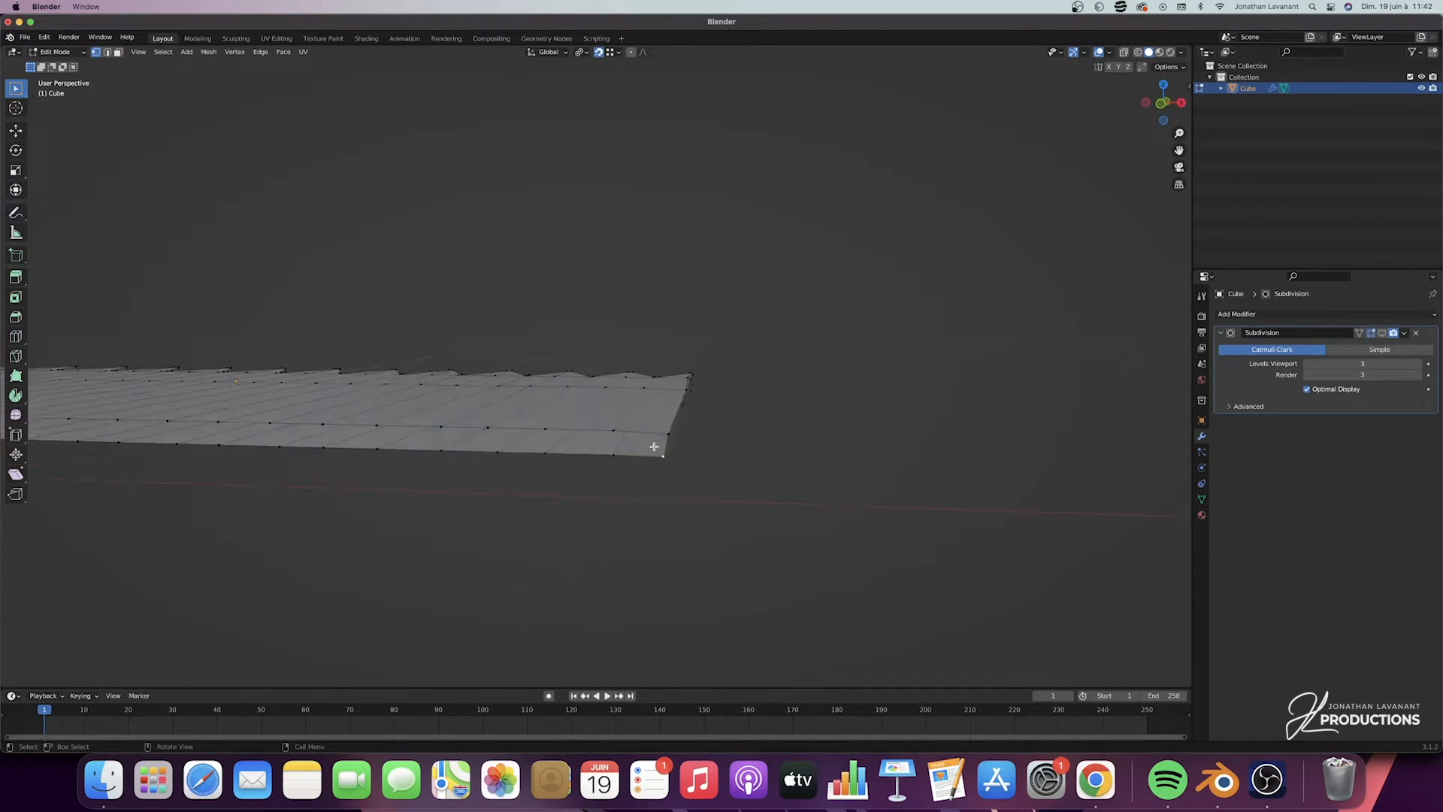
scroll(682, 427, "down", 5)
scroll(680, 439, "up", 1)
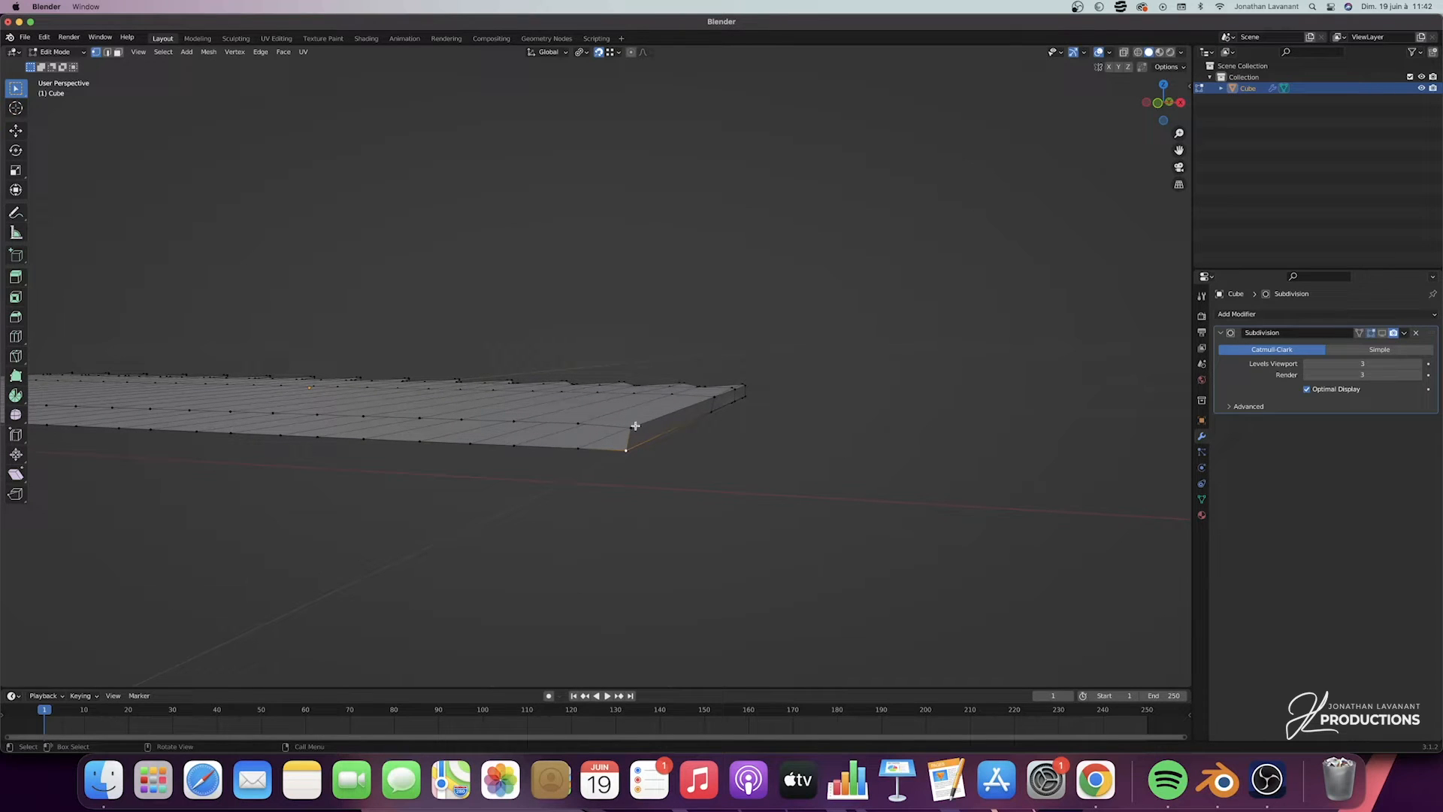
With snapping enabled, move the upper corner vertex on the straight edge about 0.003 m along Z
left_click(609, 54)
middle_click_drag(646, 439, 648, 443)
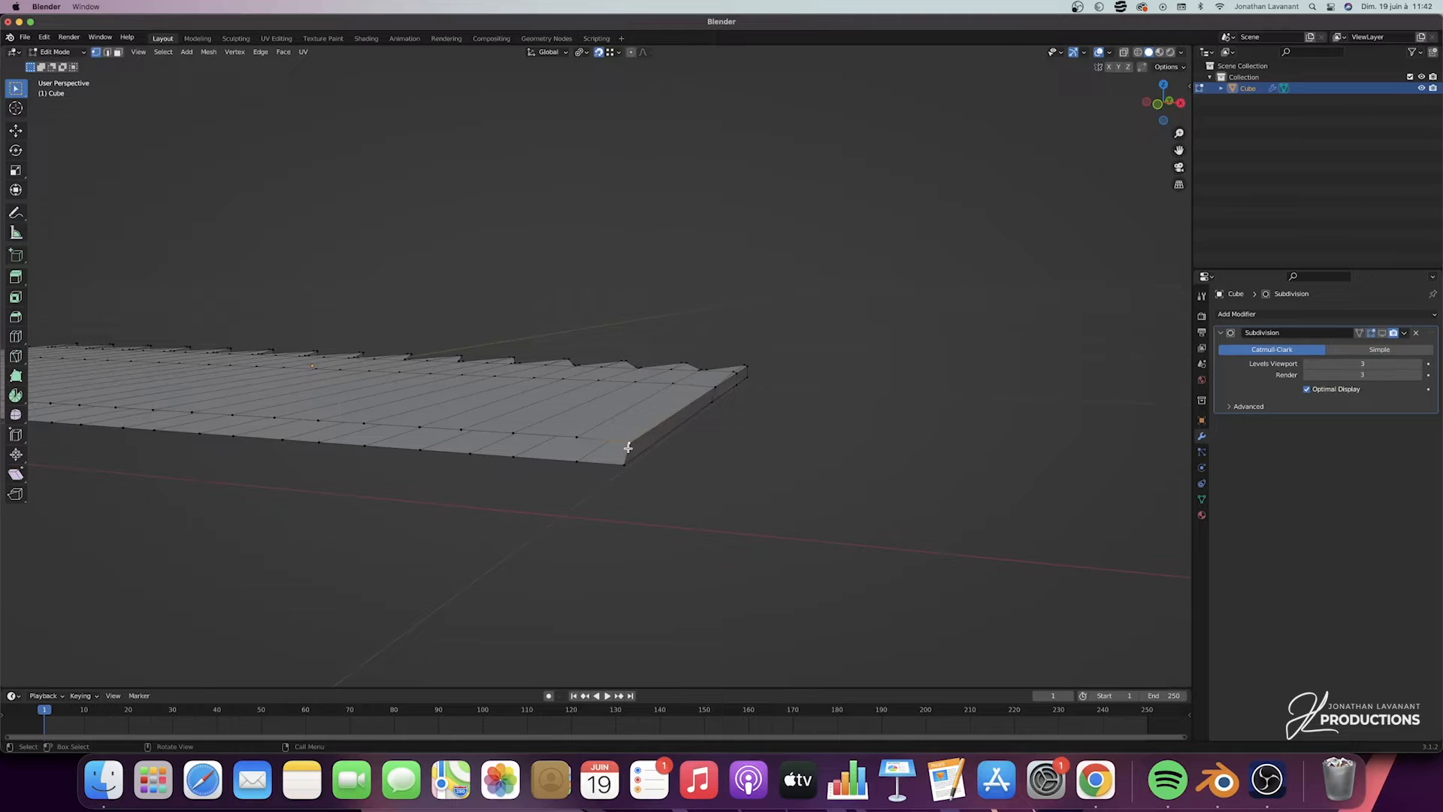
key("g")
key("z")
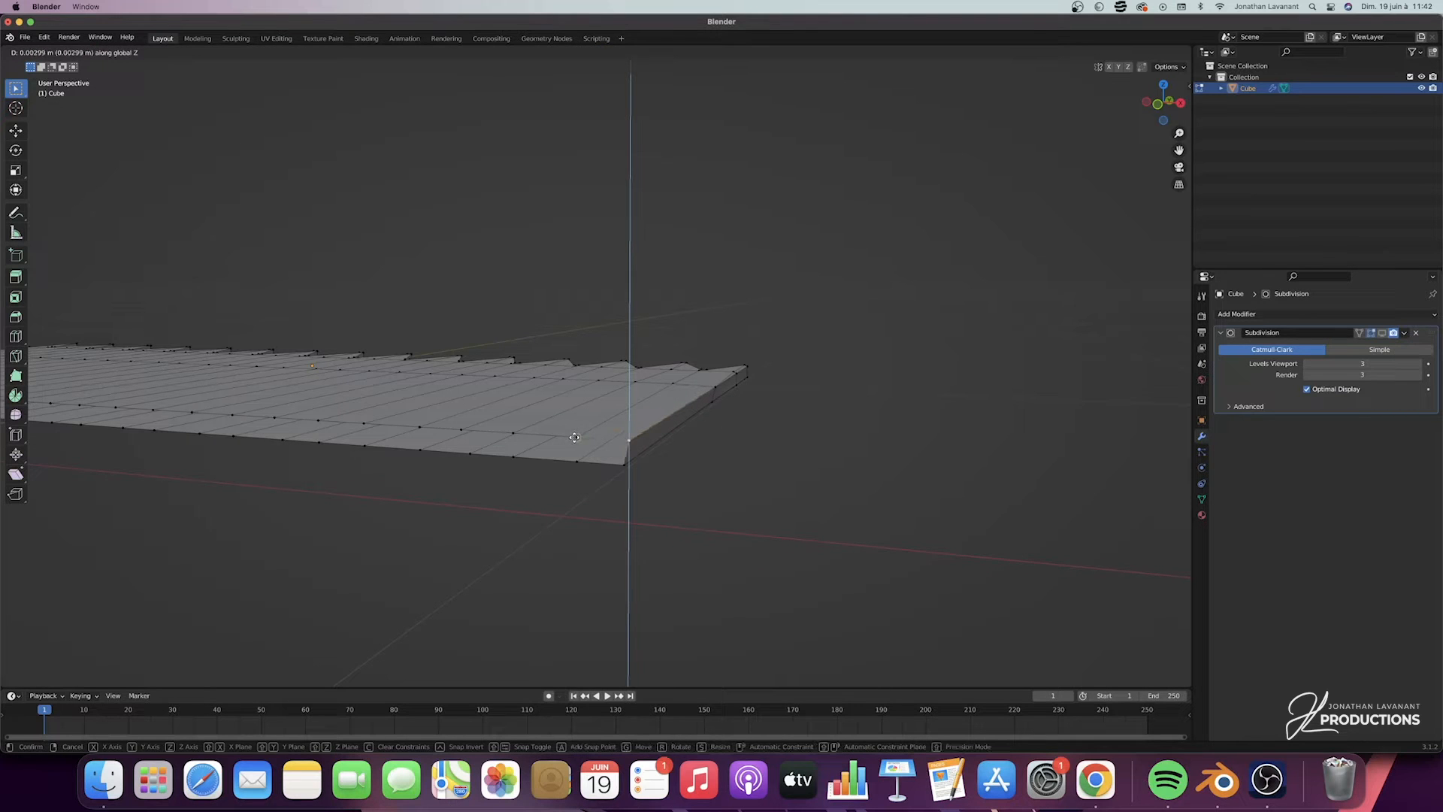
left_click(575, 436)
Move the upper side vertex of the inner lengthwise loop about 0.006 m along negative X
middle_click_drag(611, 442, 695, 447)
left_click(707, 358)
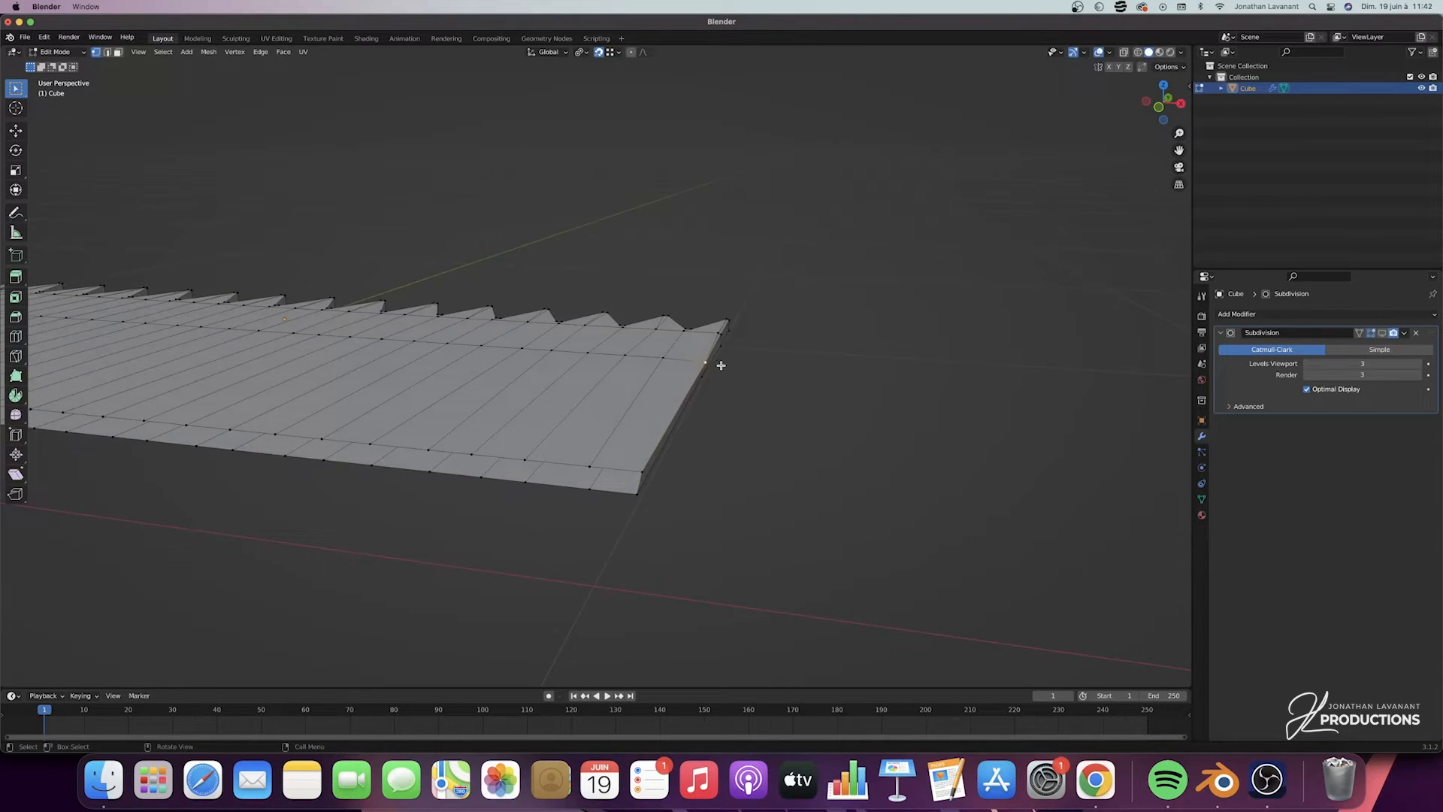
middle_click_drag(718, 364, 721, 365)
key("g")
key("x")
left_click(692, 329)
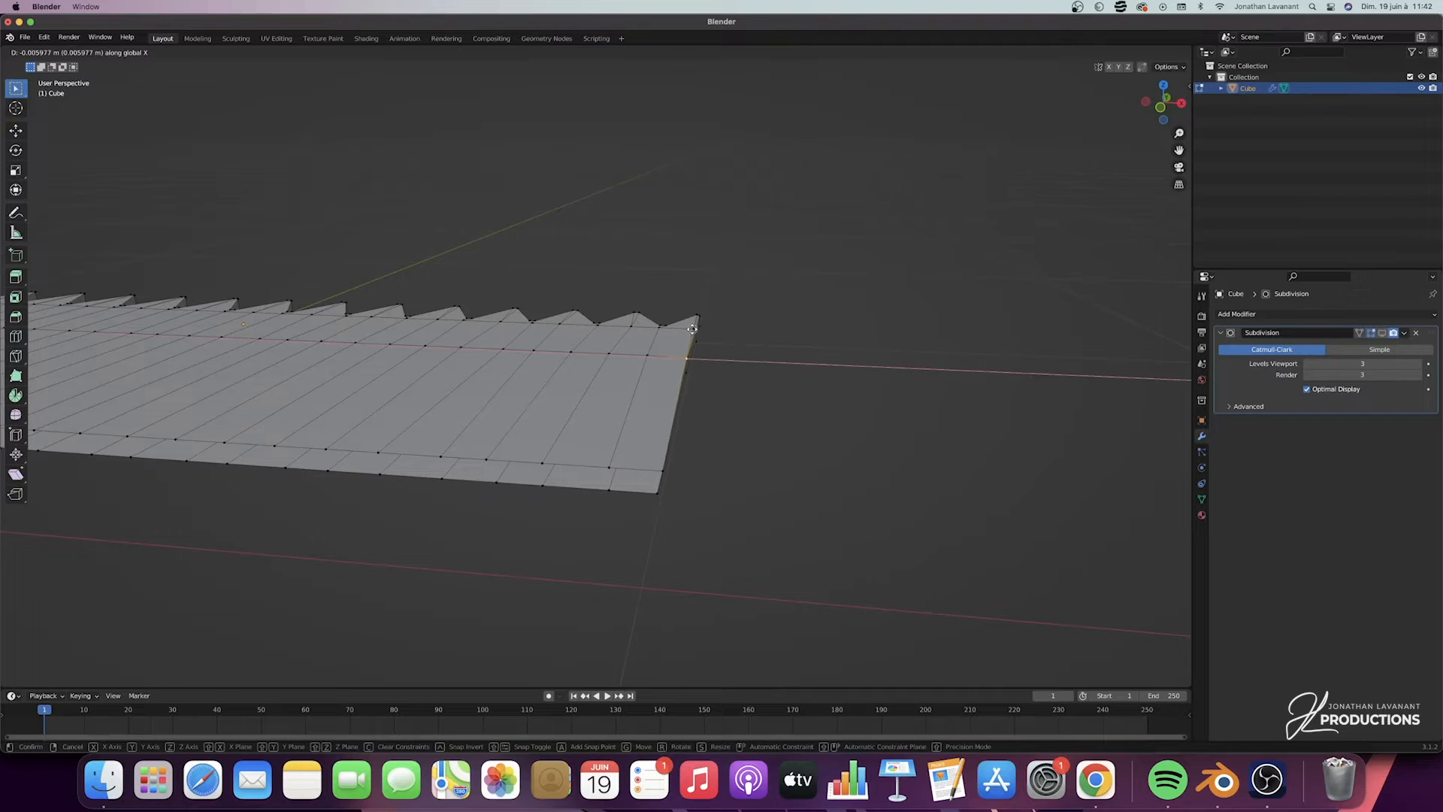
Snap the upper corner vertex of the straight edge along X into line with the side vertex of the inner loop
left_click(662, 467)
key("g")
key("x")
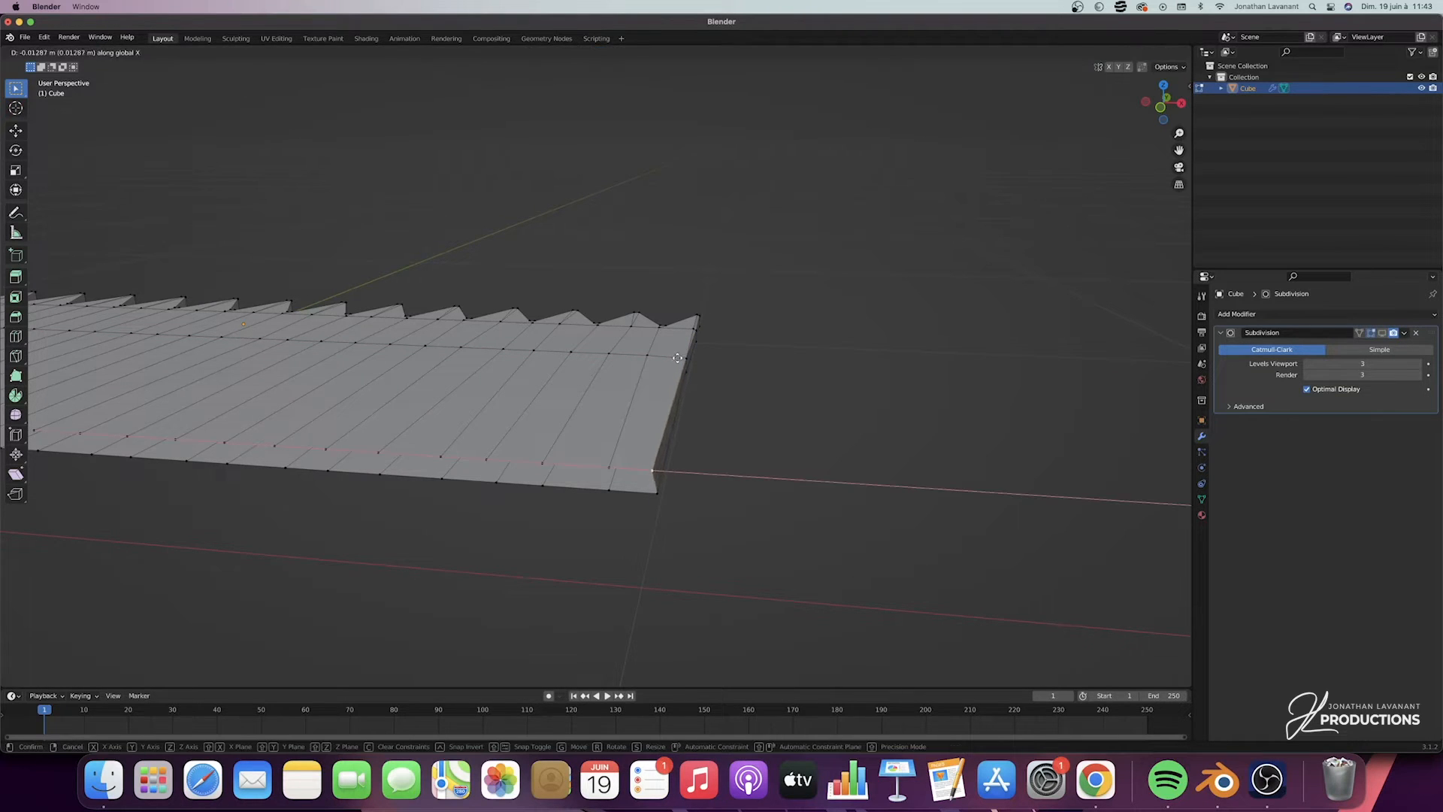
left_click(684, 357)
At the plate's other end, snap the upper corner vertex along X to the side vertex of the inner loop
middle_click_drag(684, 496, 684, 496)
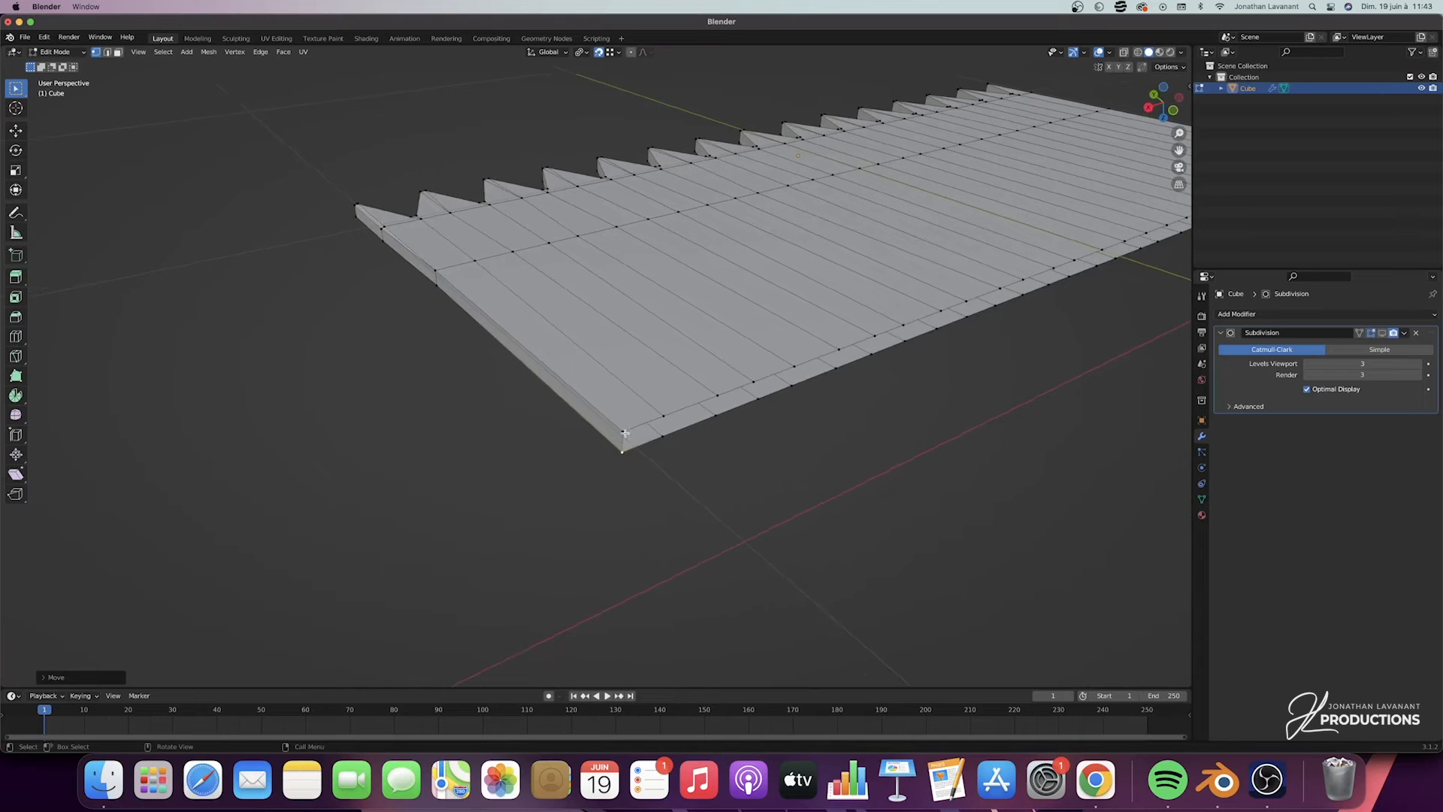
key("g")
key("x")
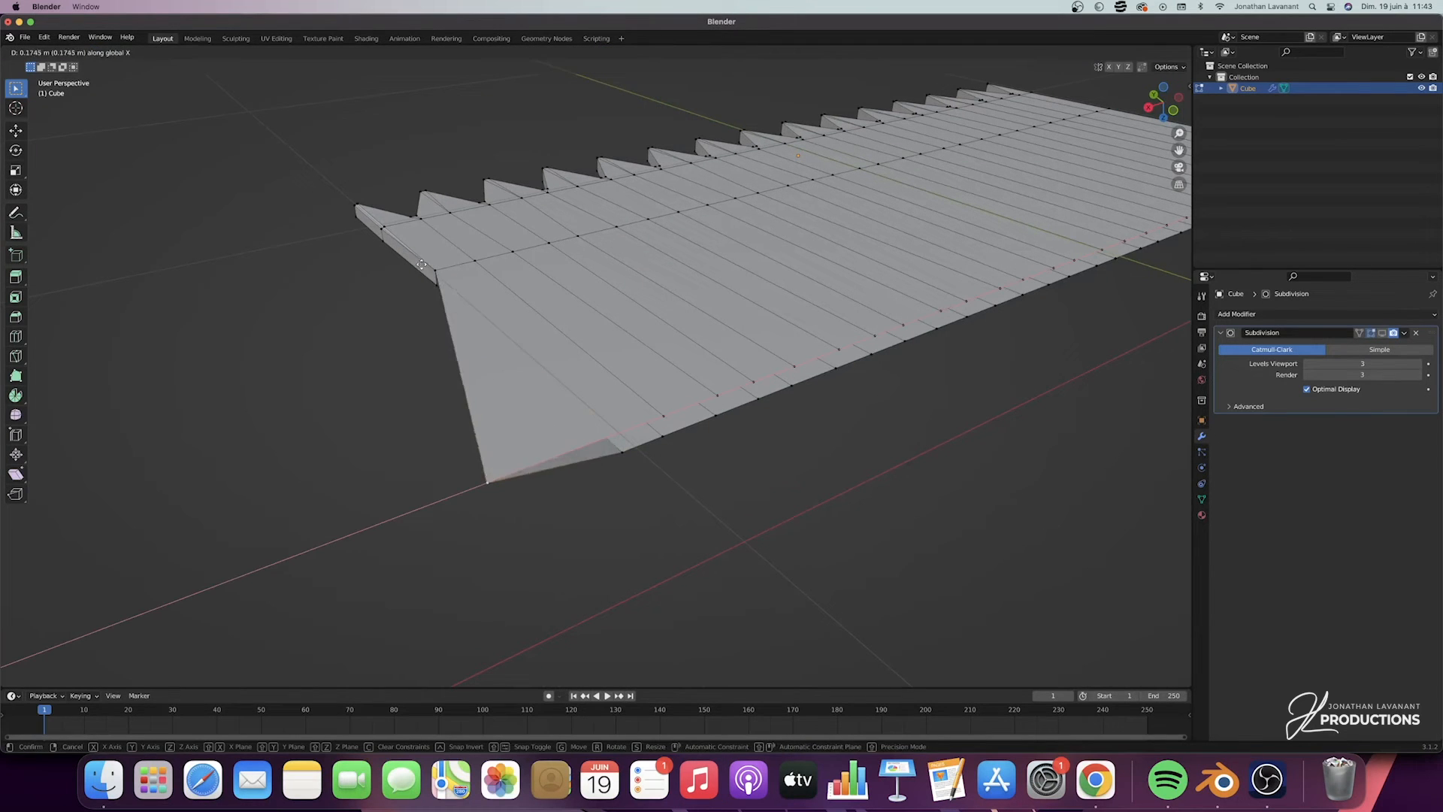
key("ctrl")
left_click(437, 270)
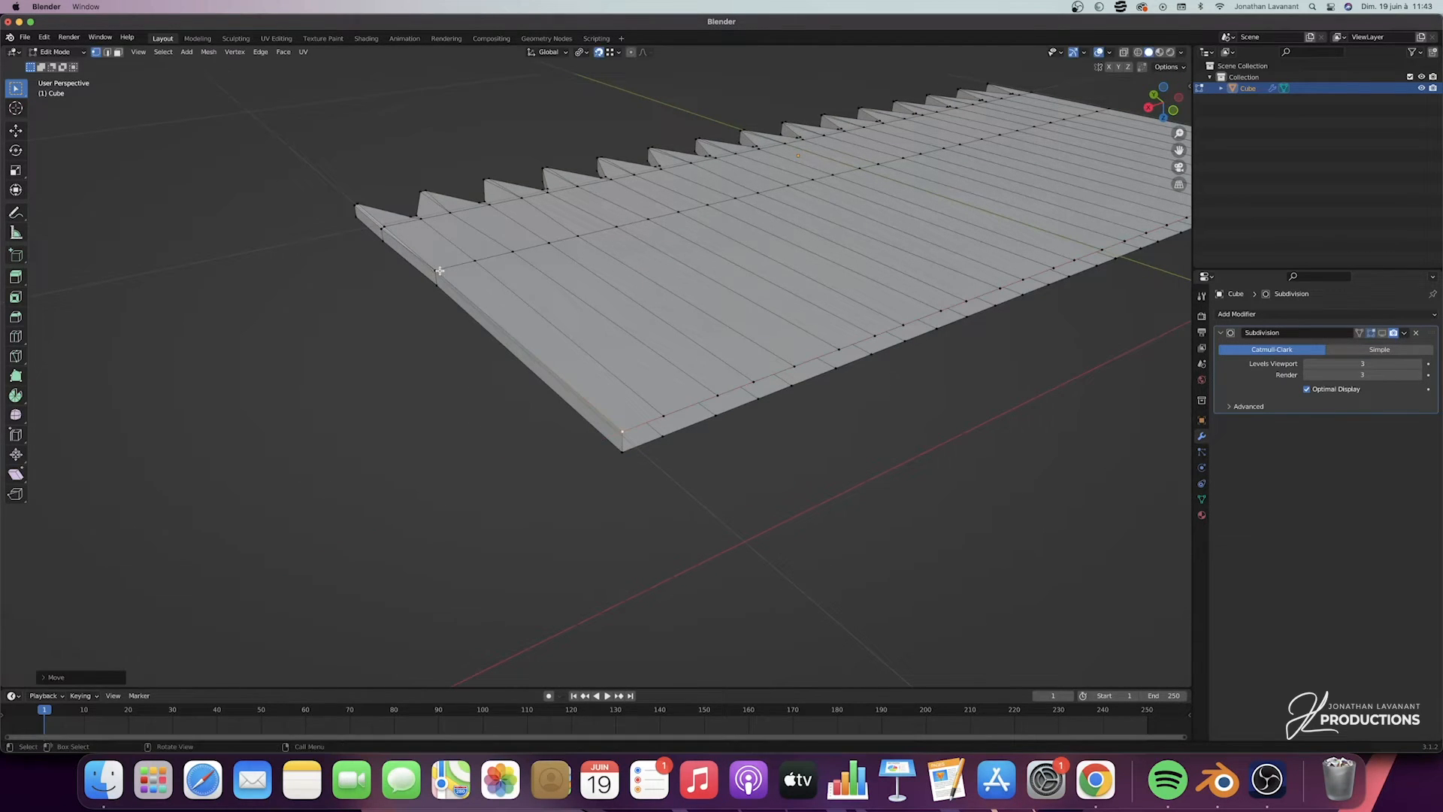
At the plate's negative-X end, move the upper corner vertex of the straight edge about 0.003 m along Z
middle_click_drag(627, 388, 795, 339)
scroll(689, 399, "up", 5)
scroll(692, 397, "down", 3)
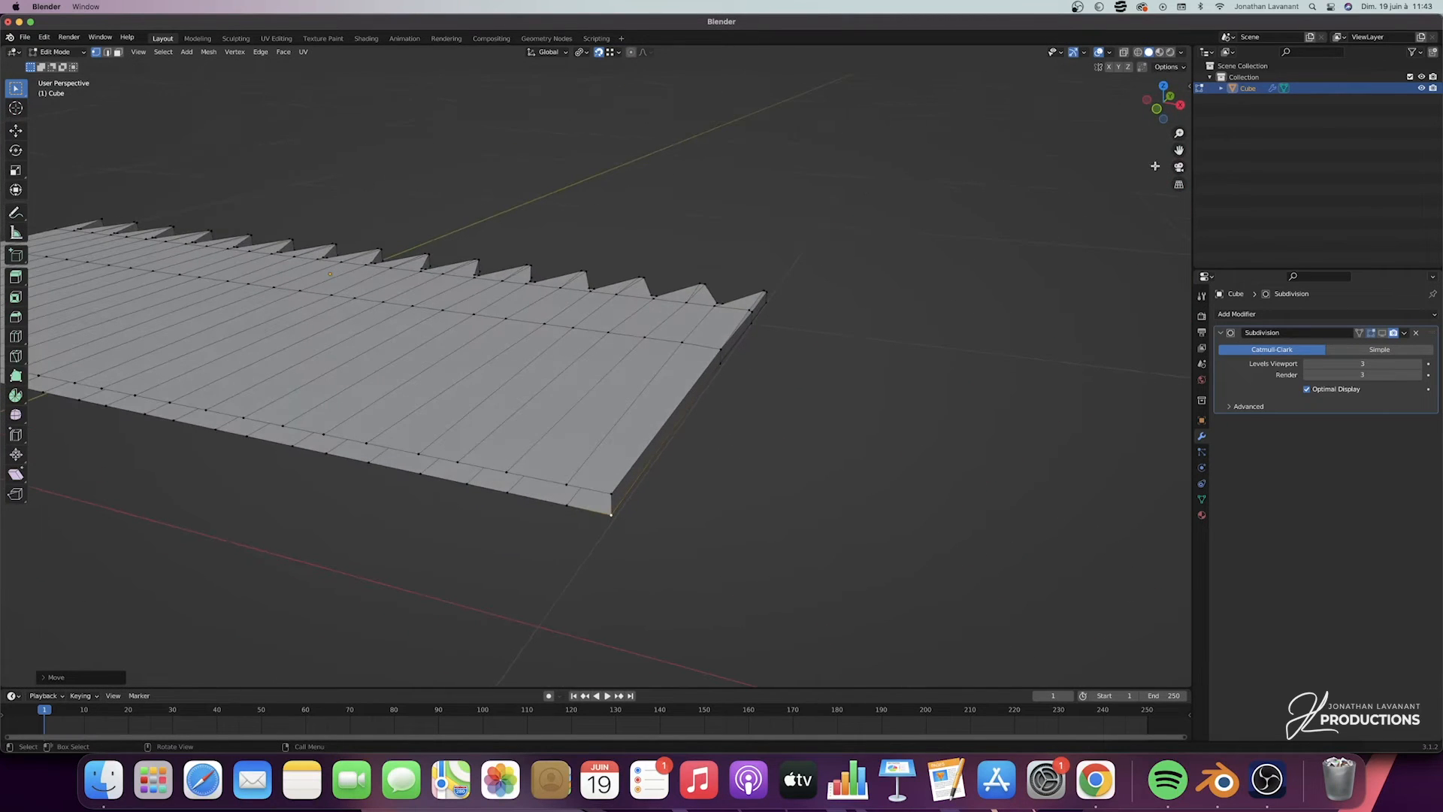
left_click_drag(1178, 152, 1442, 157)
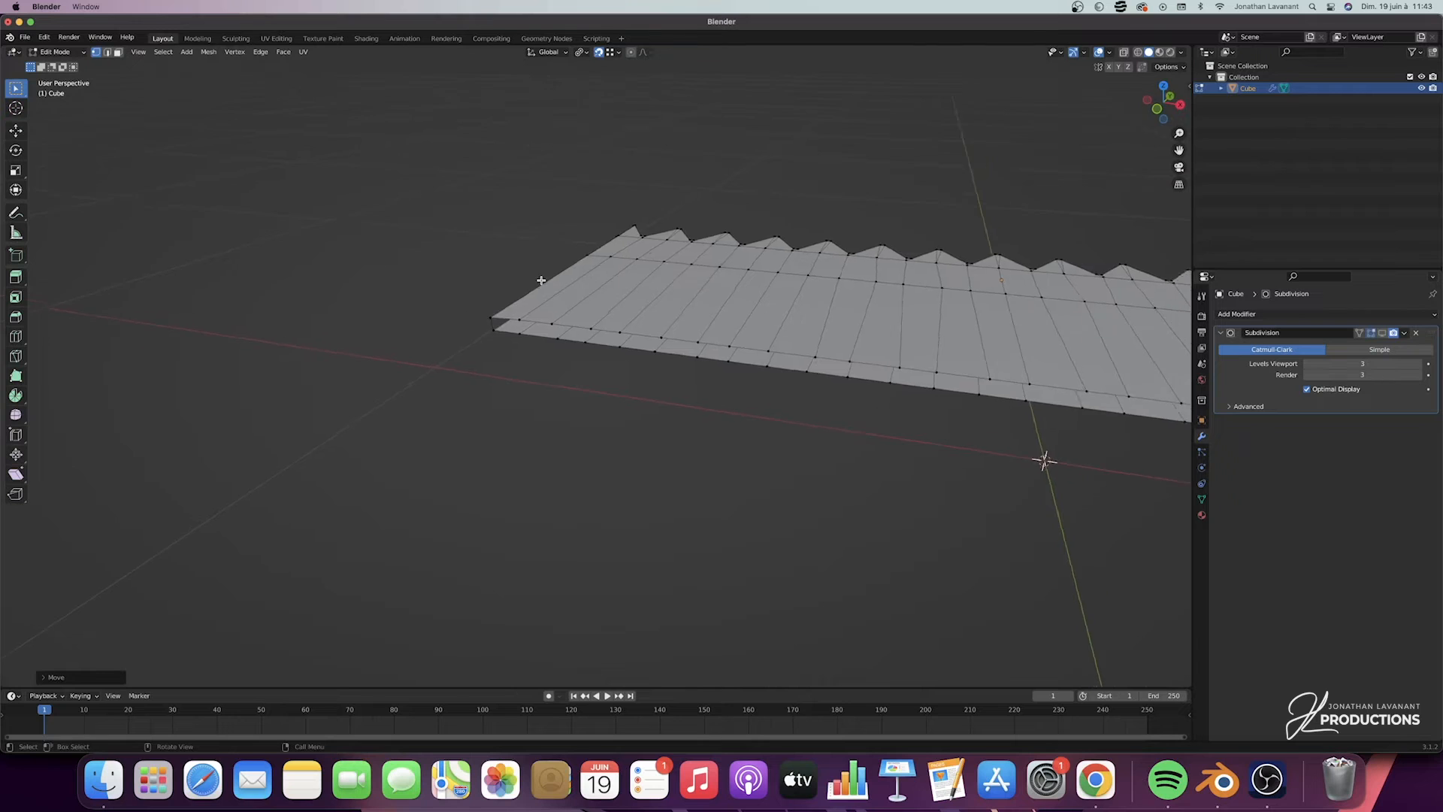
scroll(542, 279, "left", 10)
middle_click_drag(542, 280, 509, 294)
left_click(271, 404)
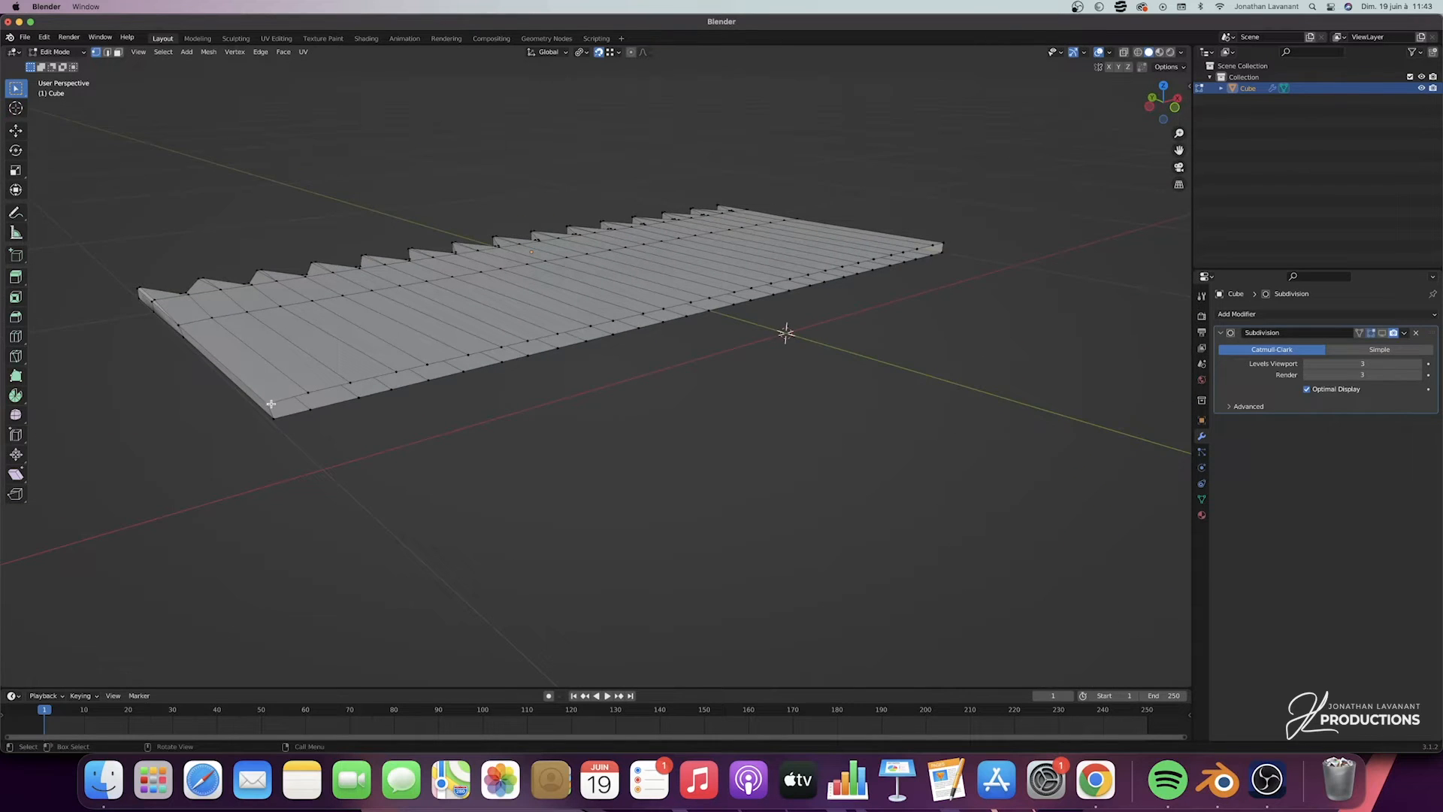
key("g")
key("z")
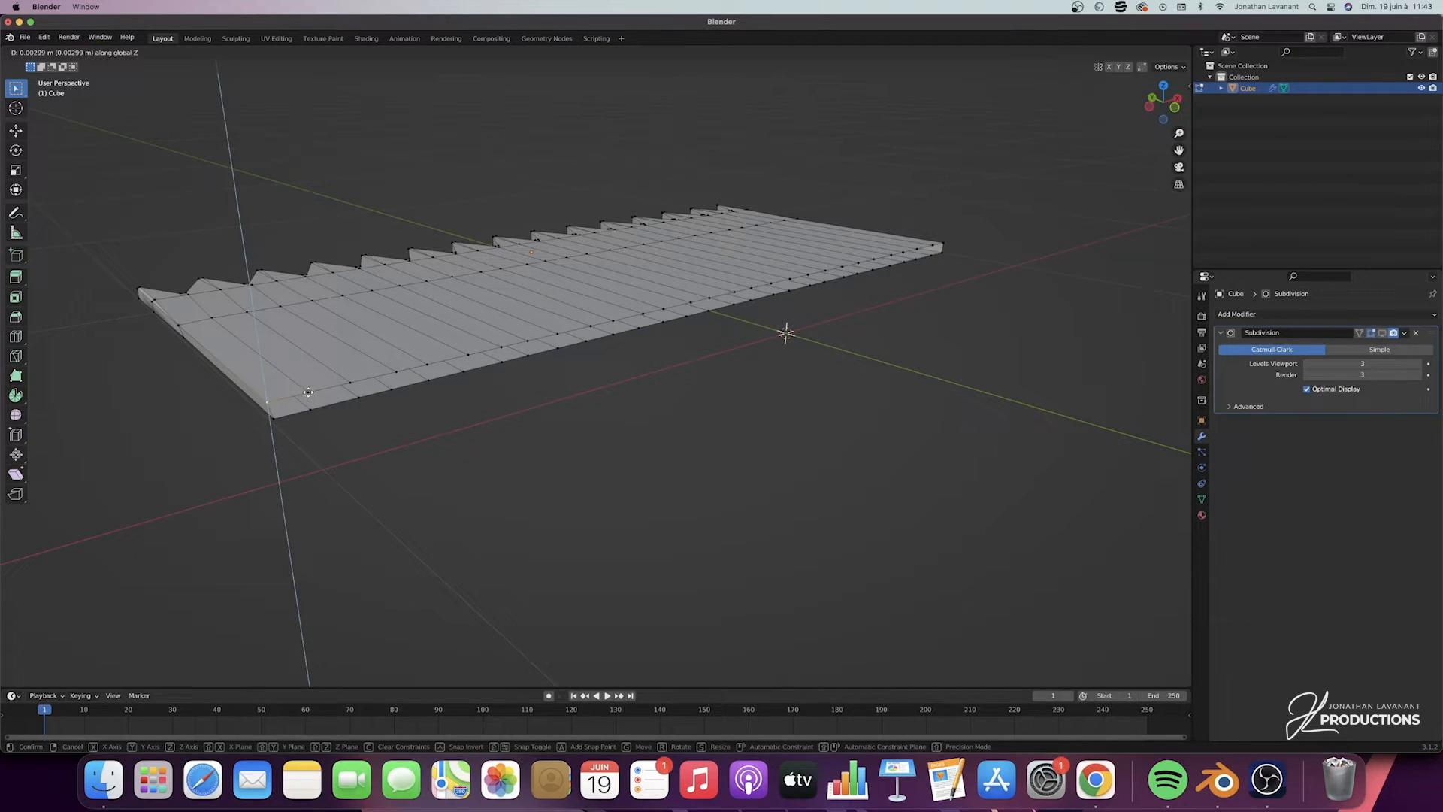
left_click(309, 389)
Move the upper side vertex of the inner lengthwise loop at the negative-X end about 0.006 m along X
left_click(178, 323)
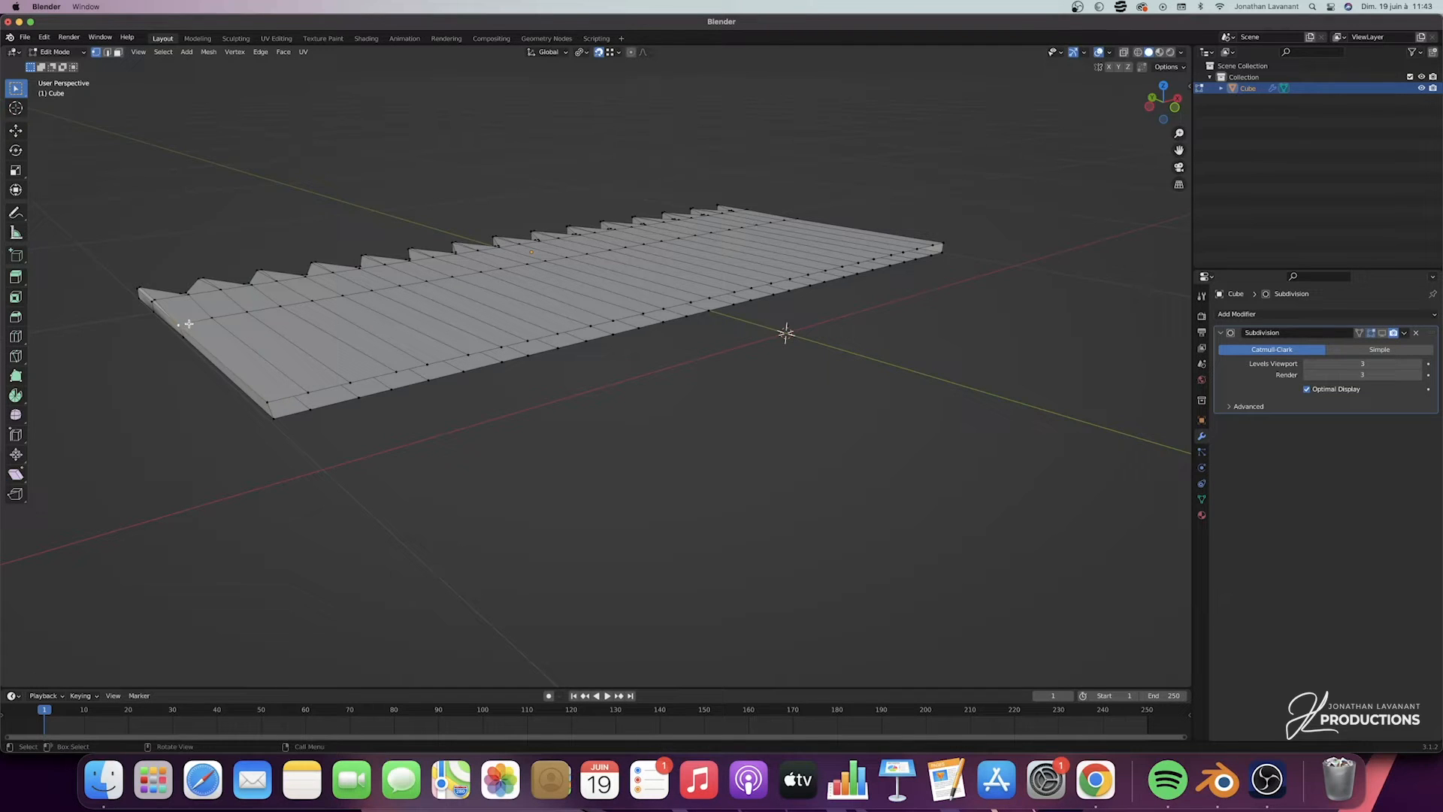
key("g")
key("x")
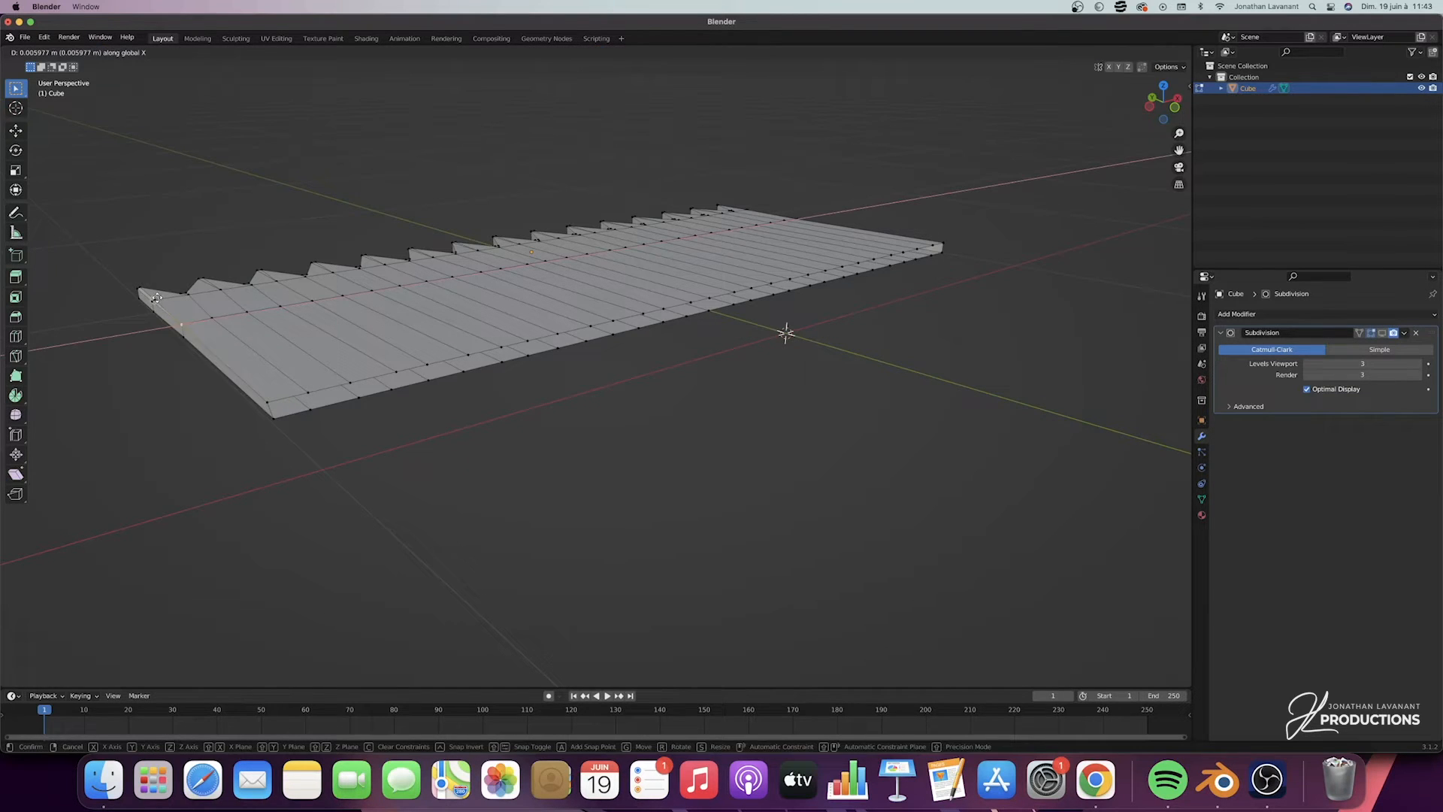
left_click(156, 298)
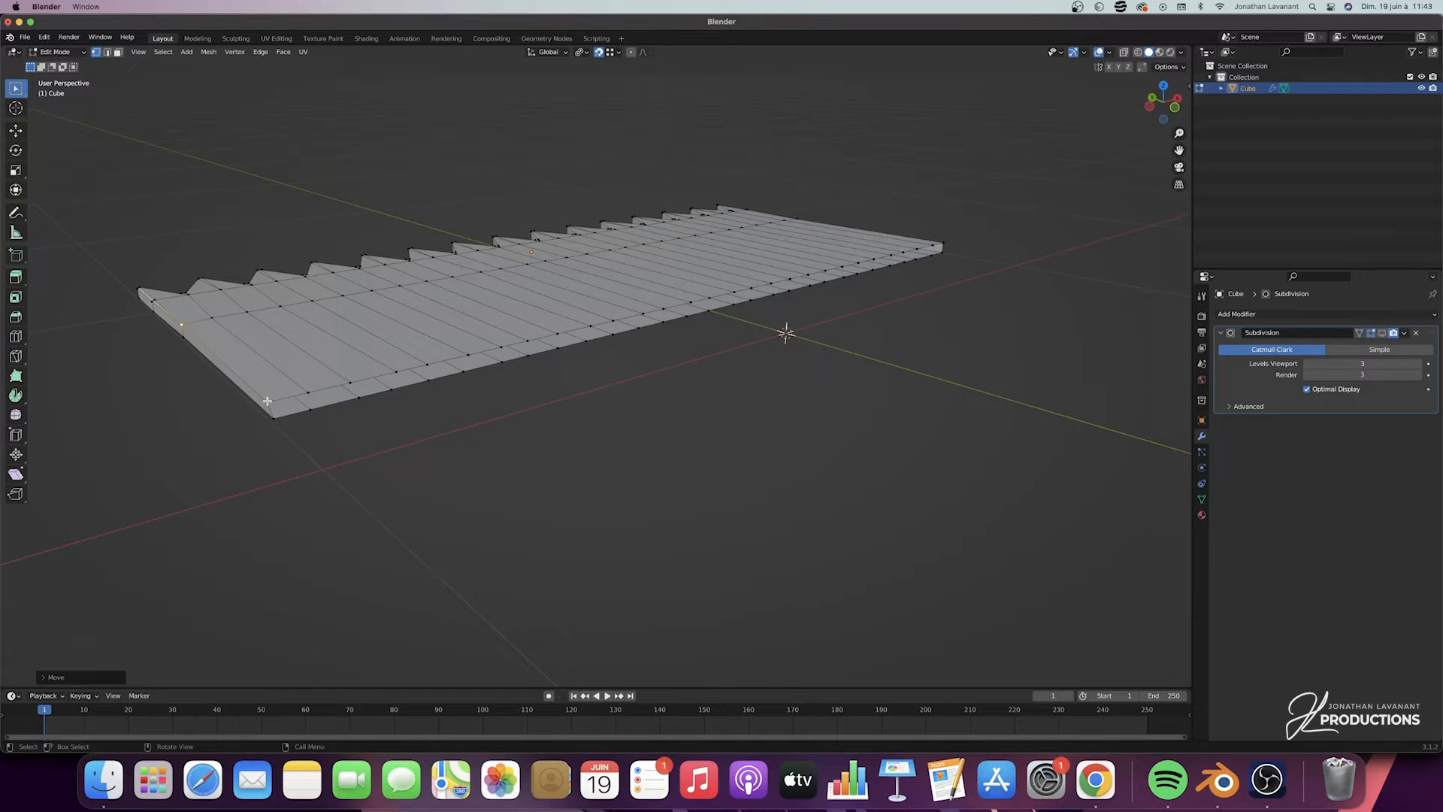
Snap the negative-X end's upper straight-edge corner vertex along X into line with the inner loop's side vertex
left_click(264, 397)
key("g")
key("x")
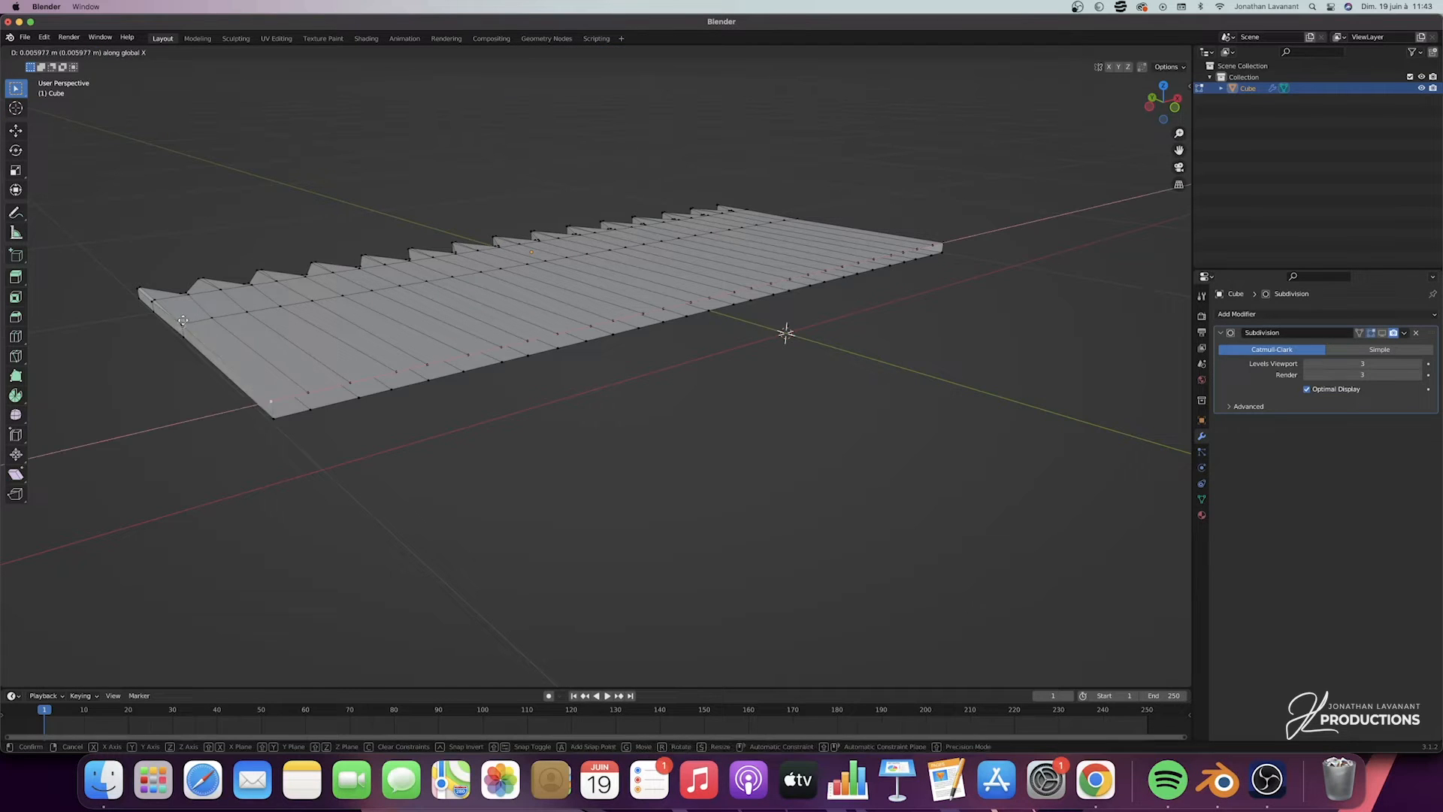
left_click(181, 325)
Examine the vertex alignment at both ends of the plate from the front and from above
scroll(293, 432, "down", 8)
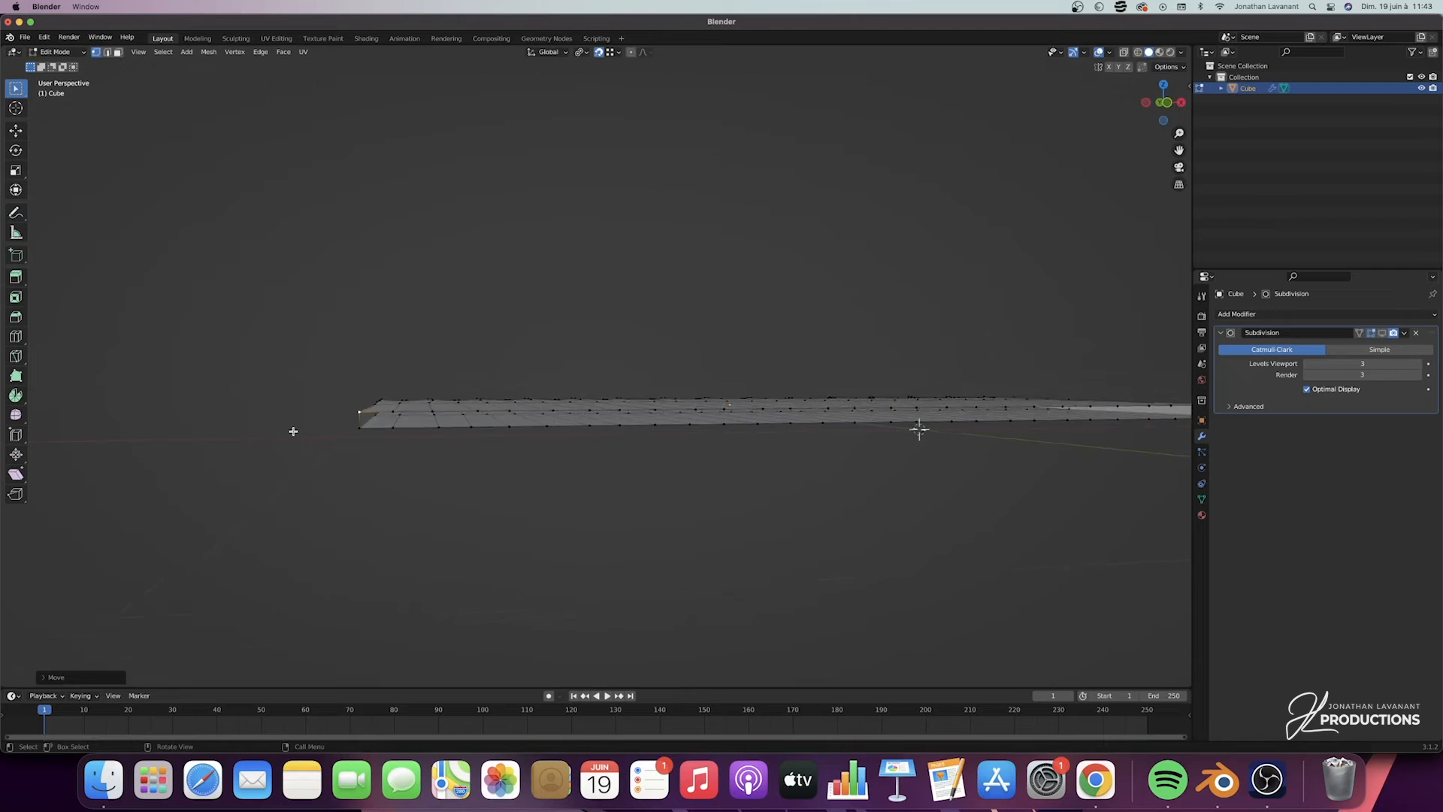
left_click(1171, 103)
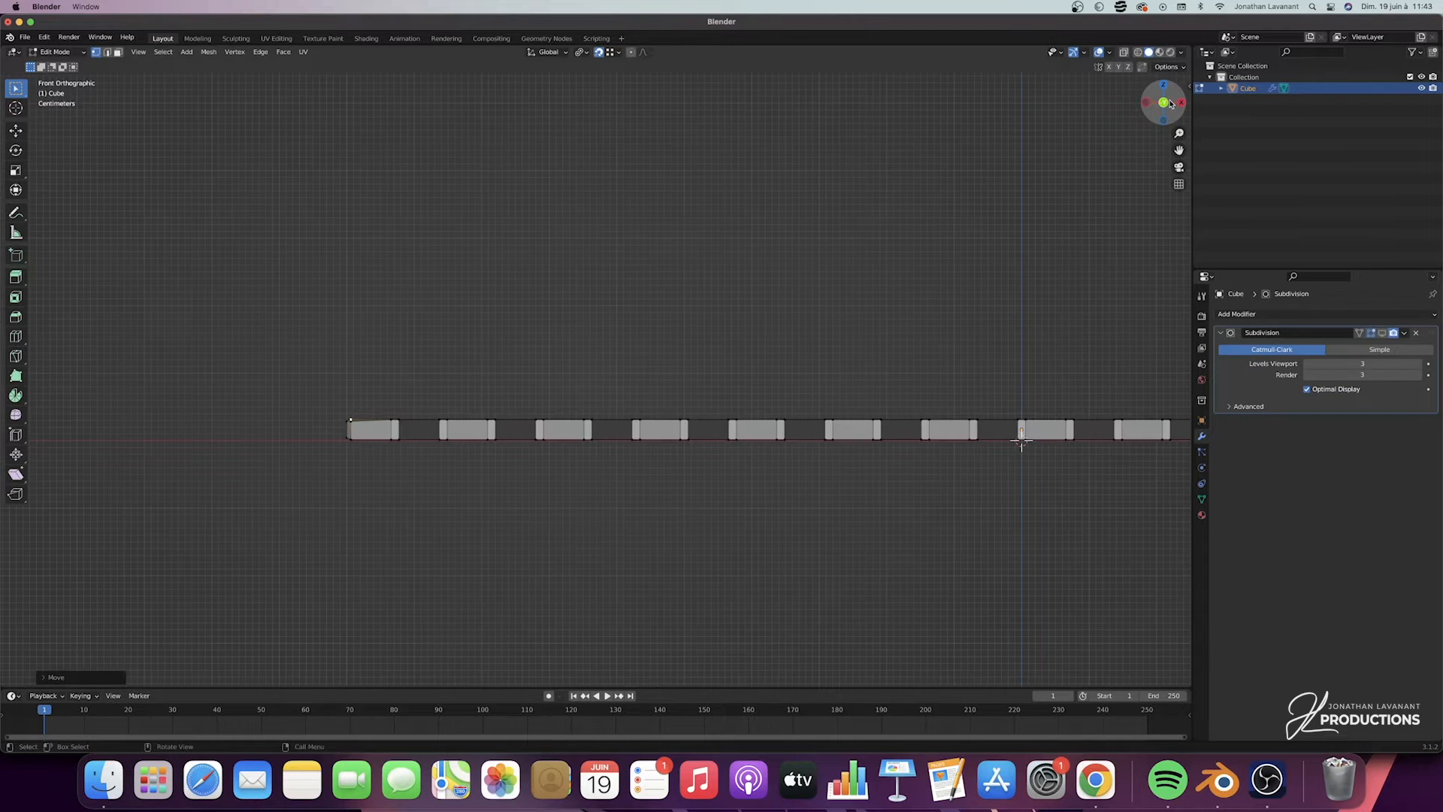
middle_click_drag(1021, 442, 1109, 434, "shift")
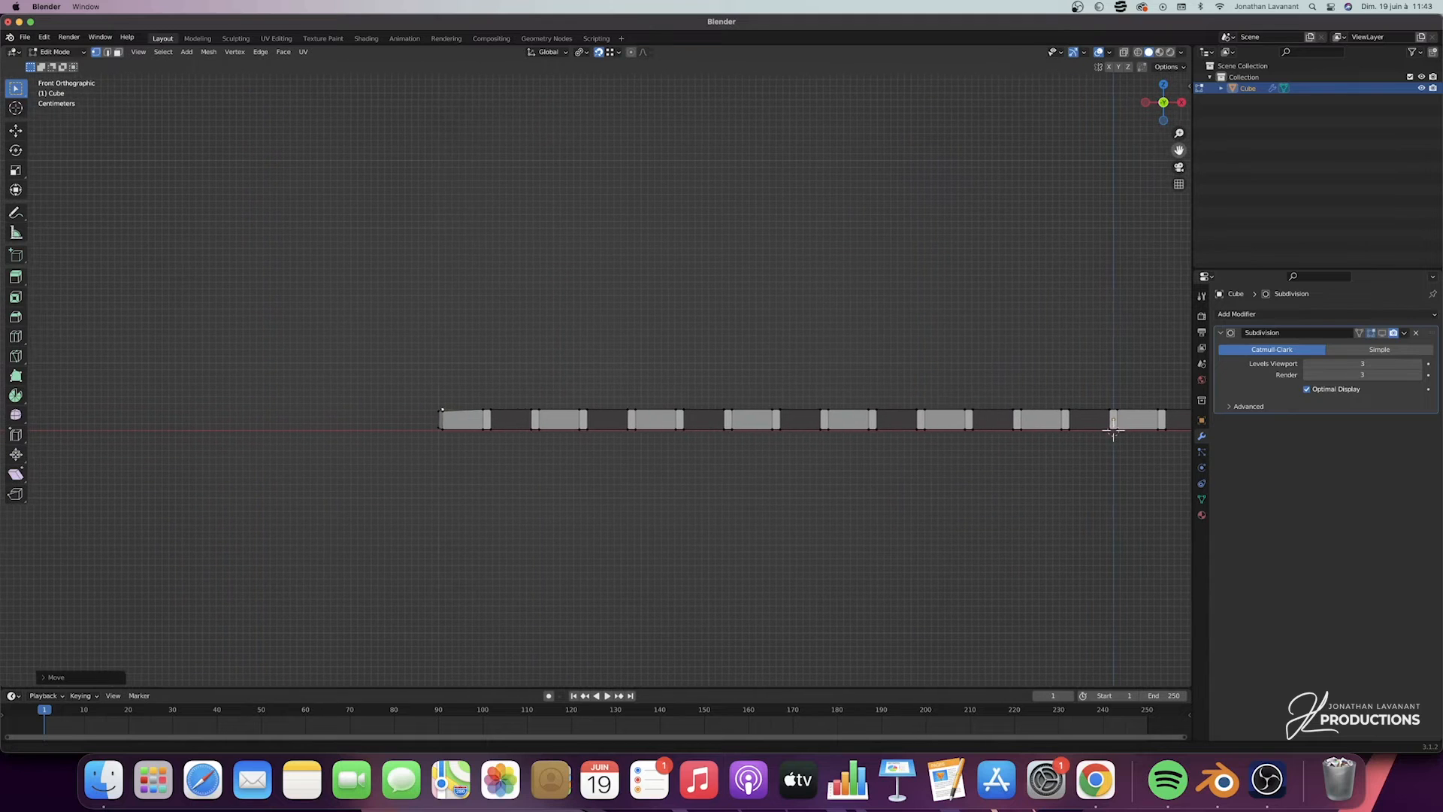
left_click_drag(456, 366, 411, 473)
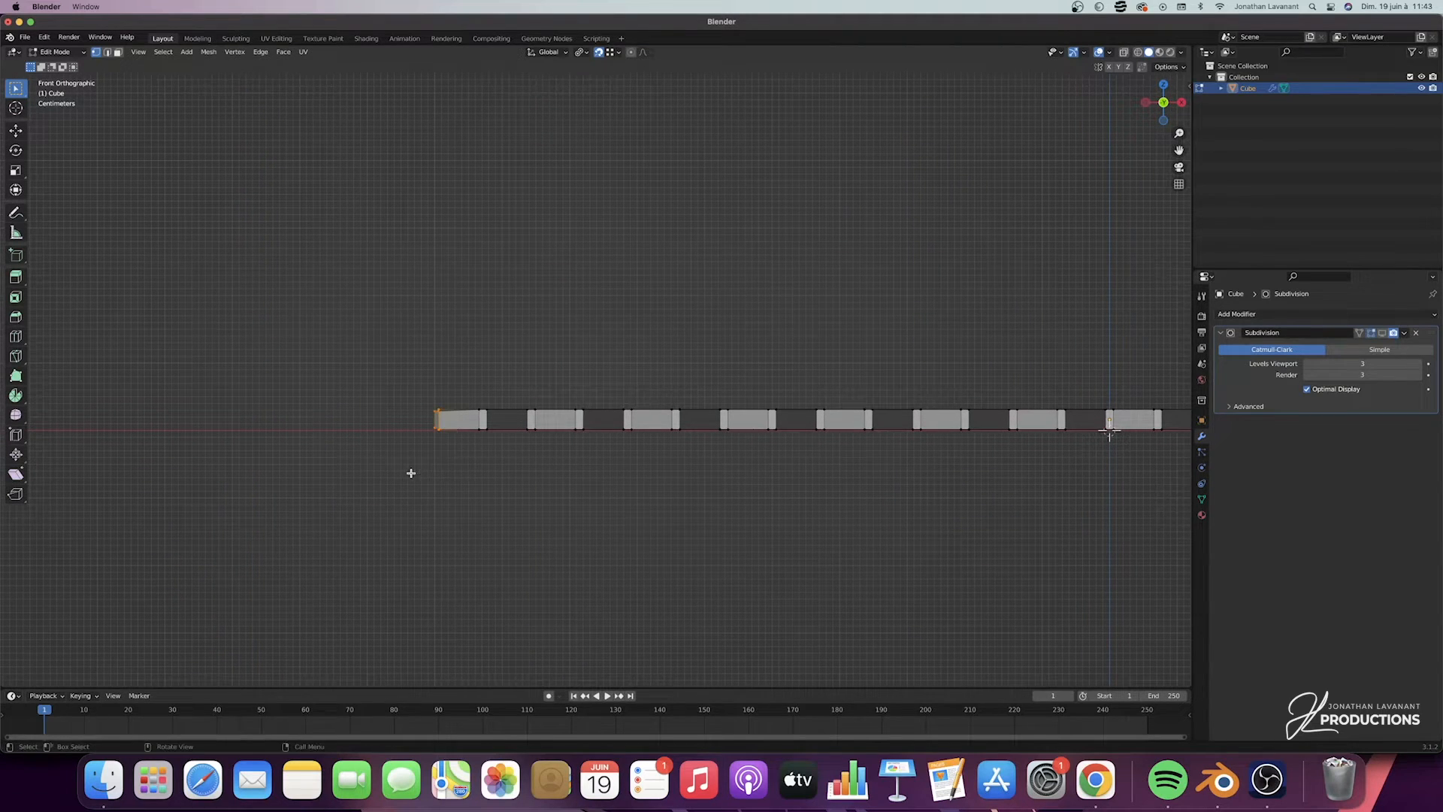
middle_click_drag(1109, 432, 233, 460, "shift")
left_click_drag(1034, 352, 887, 489)
middle_click_drag(949, 266, 922, 305)
key("2")
middle_click_drag(787, 311, 918, 245)
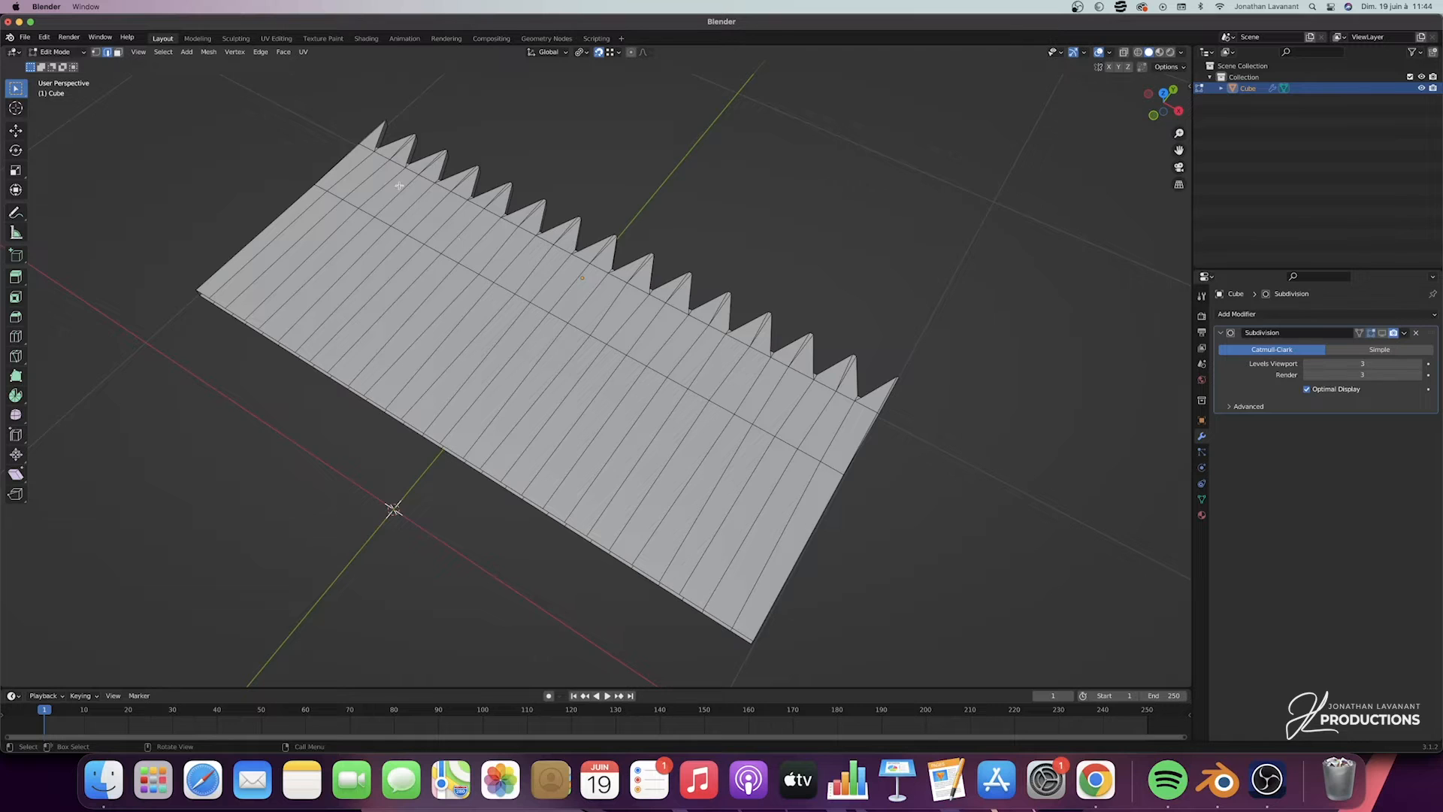
middle_click_drag(521, 277, 693, 263)
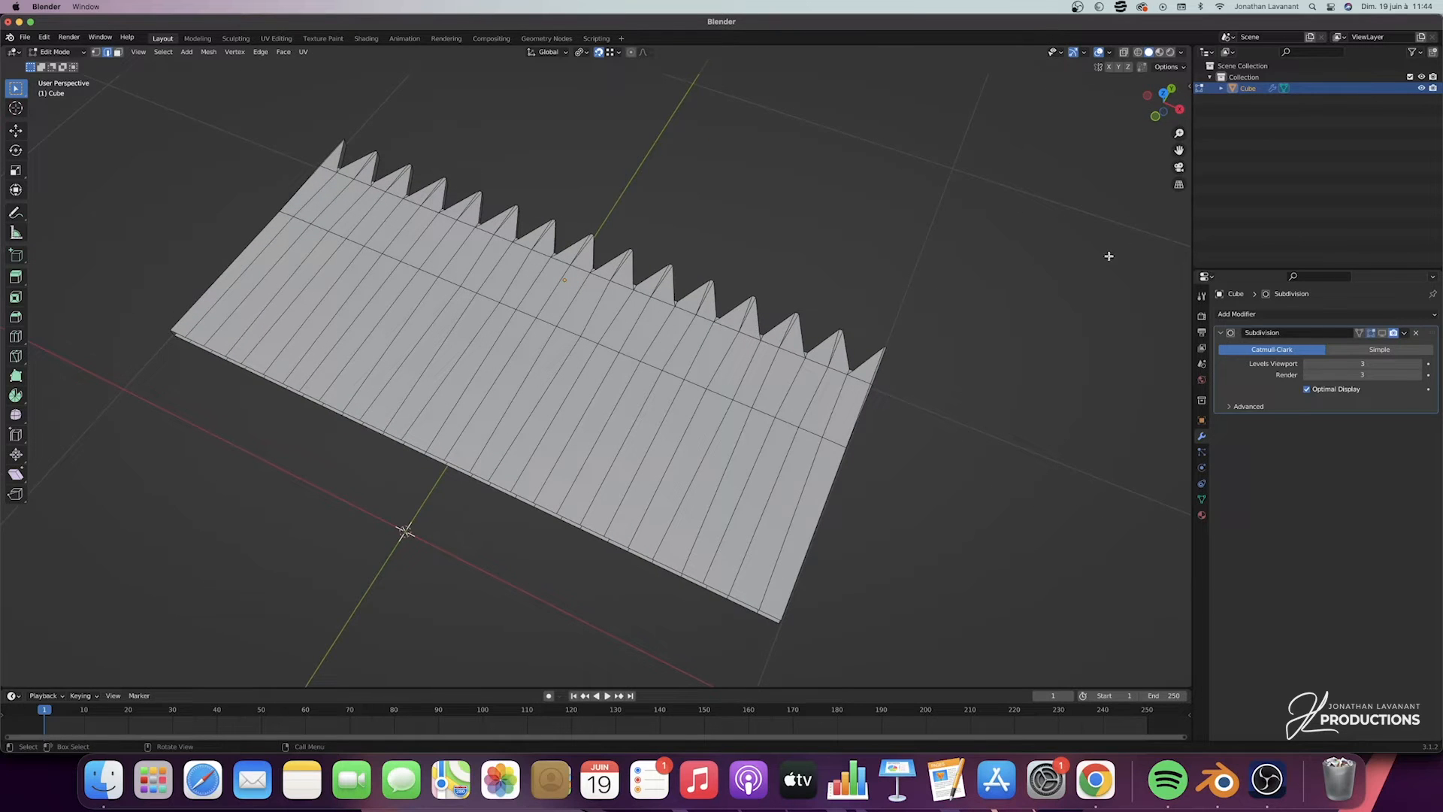
In a top wireframe view, straighten the first cross line inside the positive-X end by scaling it to 0 along X
left_click(1162, 94)
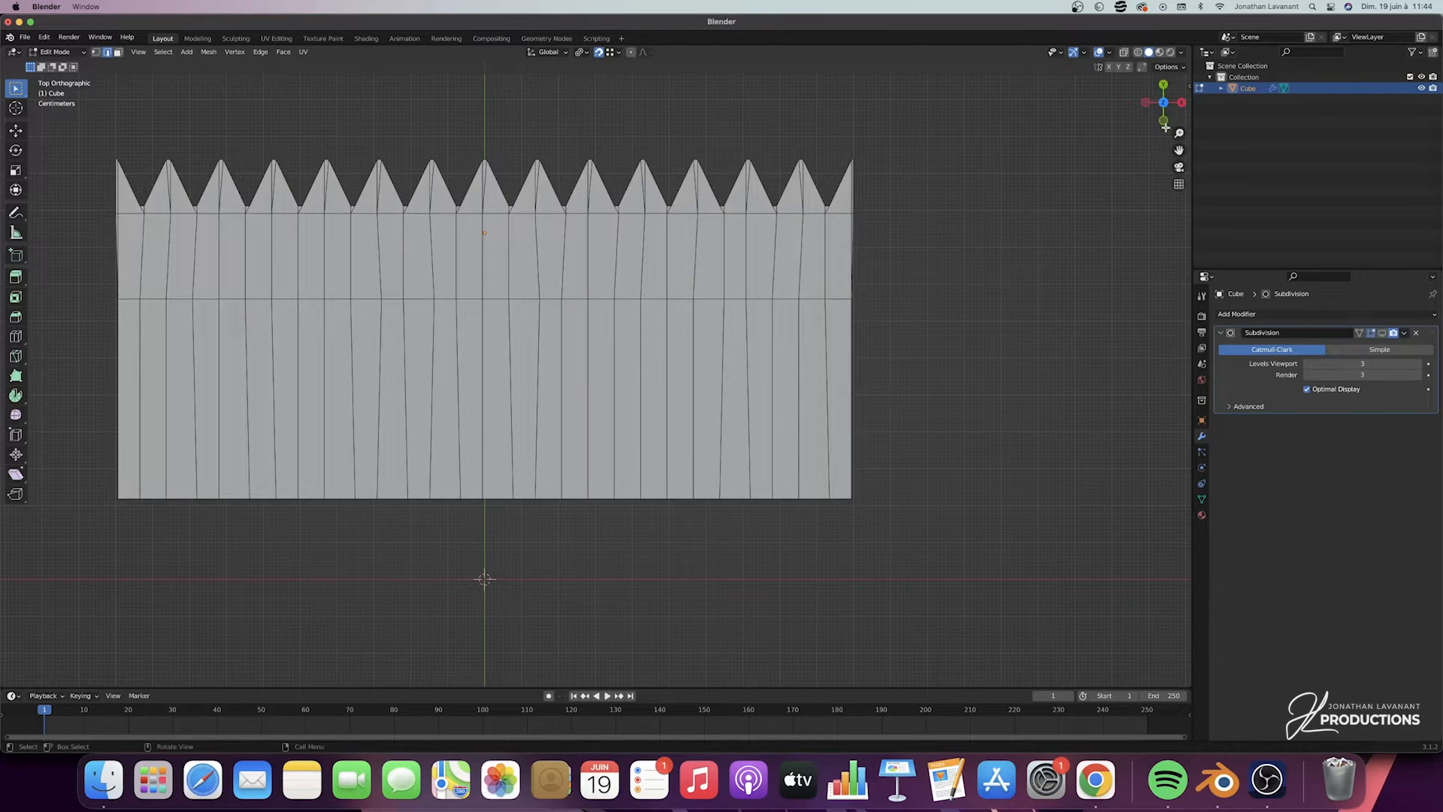
left_click(1137, 53)
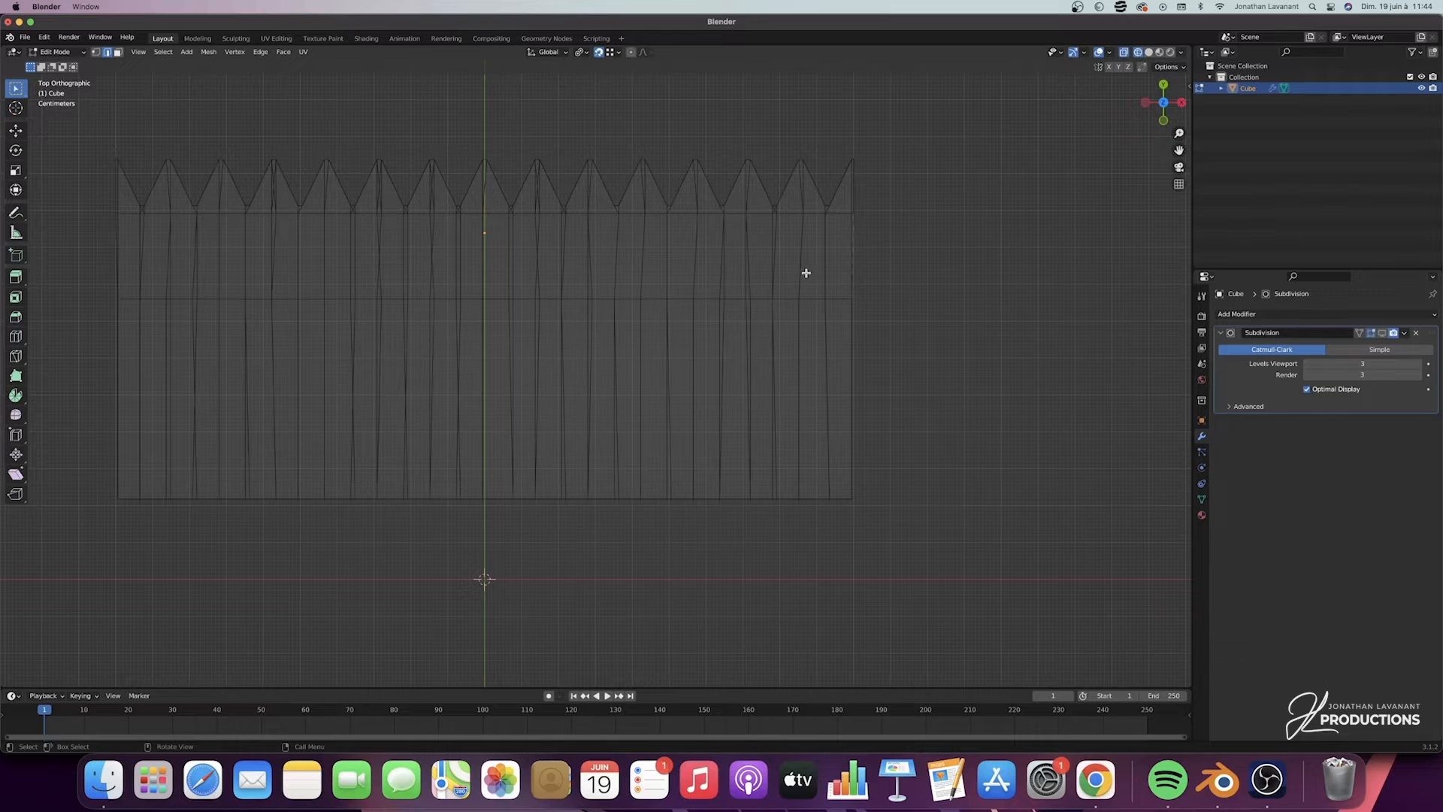
left_click_drag(1179, 134, 1121, 188)
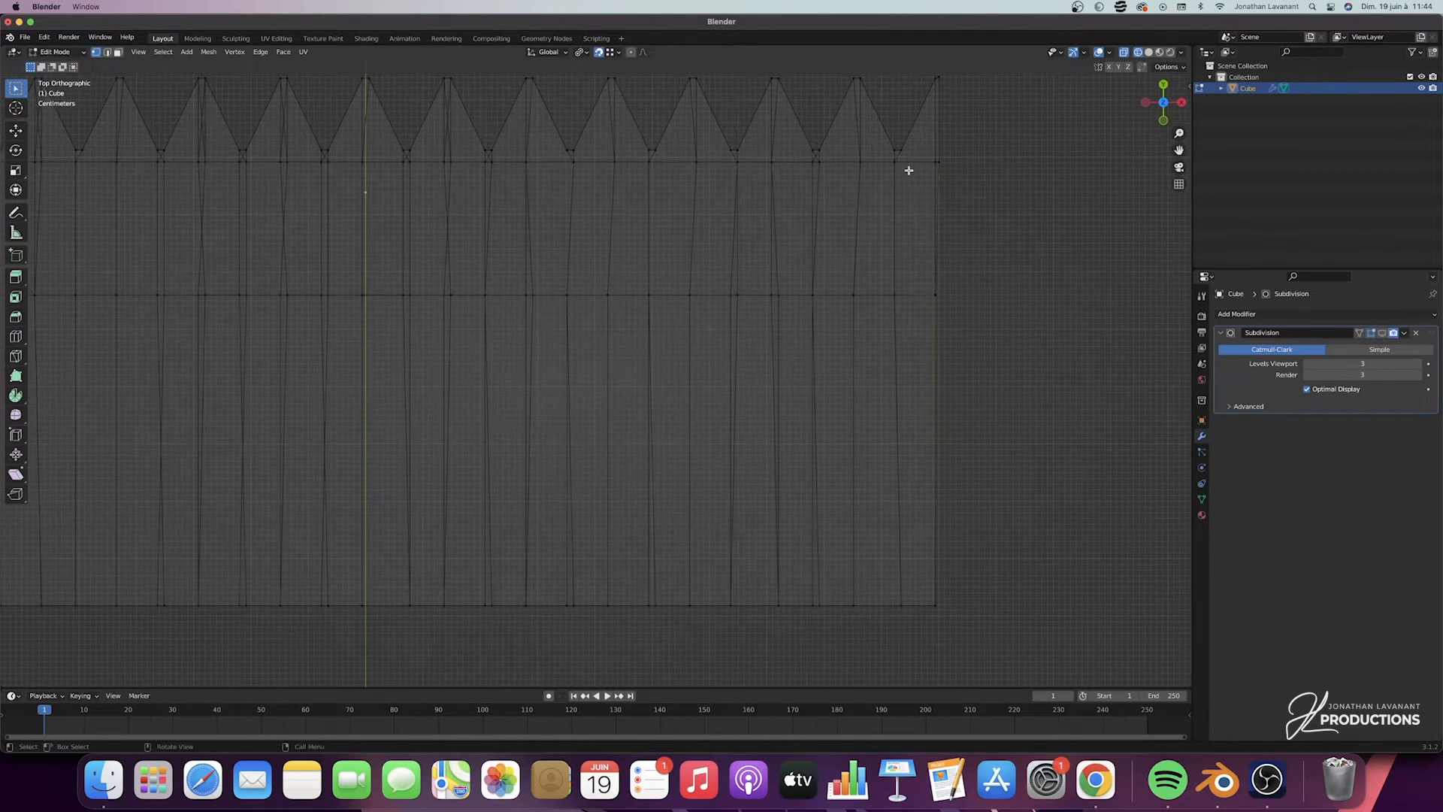
left_click_drag(887, 159, 902, 629)
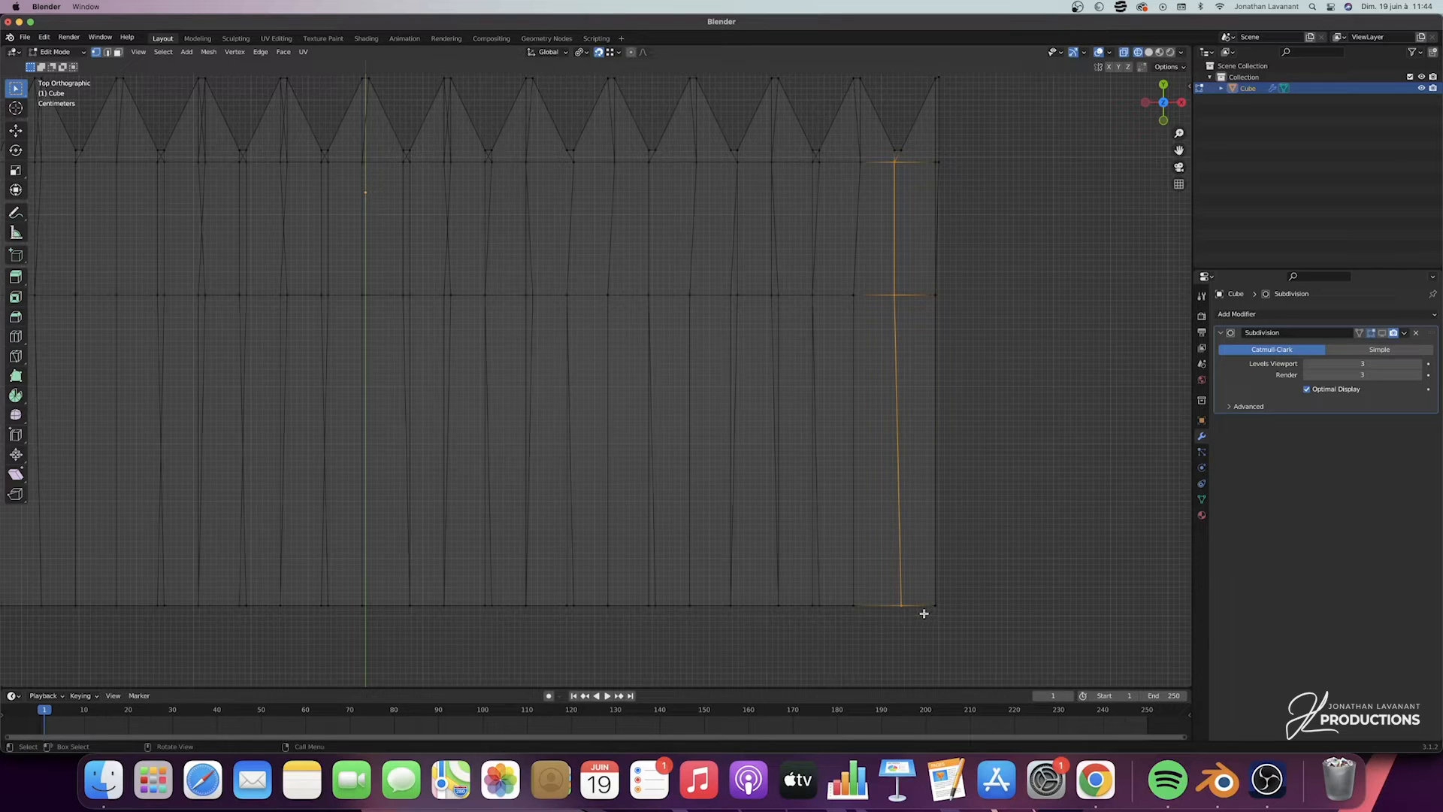
key("s")
key("x")
key("0")
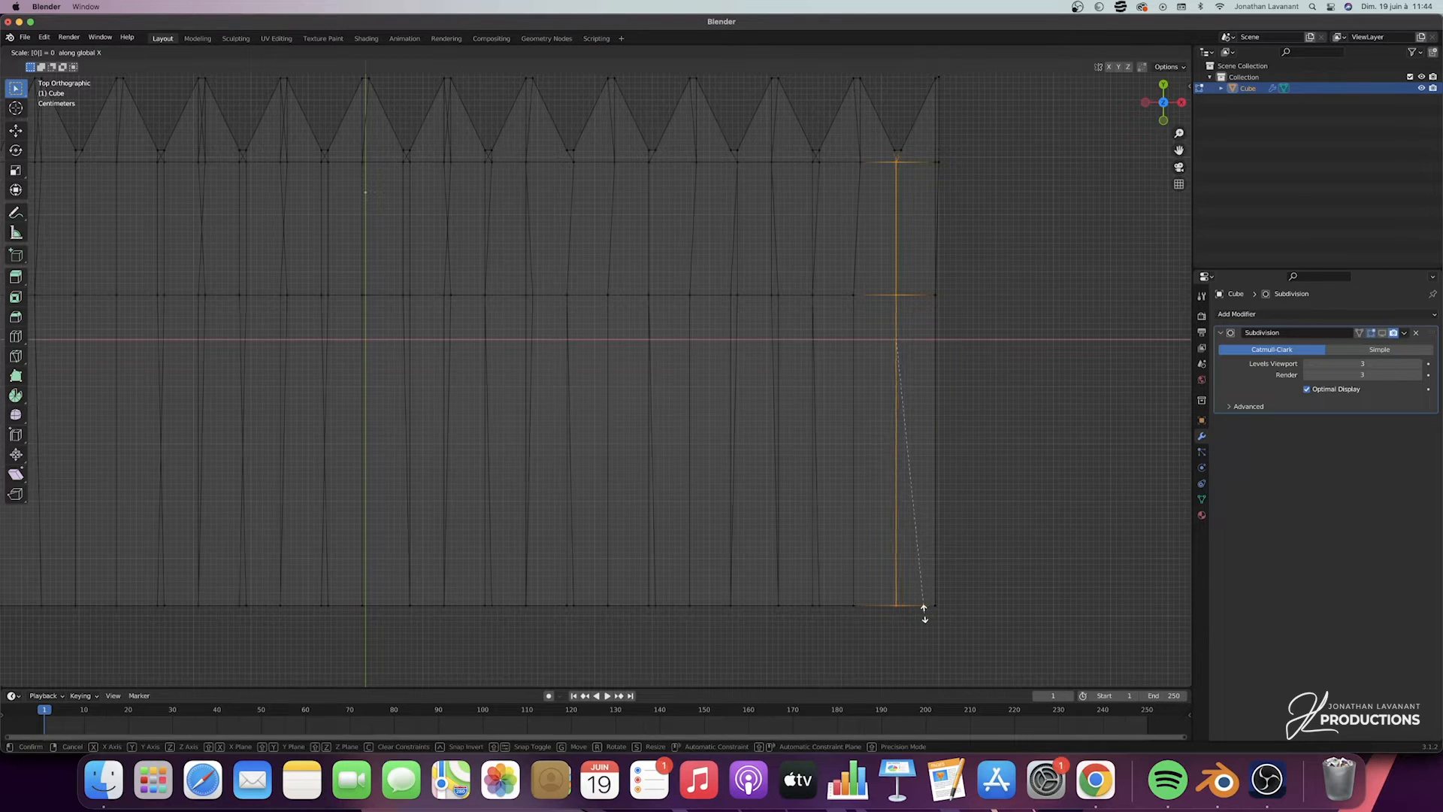
key("Return")
Straighten the second and third cross lines from the positive-X end by scaling each to 0 along X
left_click_drag(874, 150, 839, 628)
type("sx0")
key("Return")
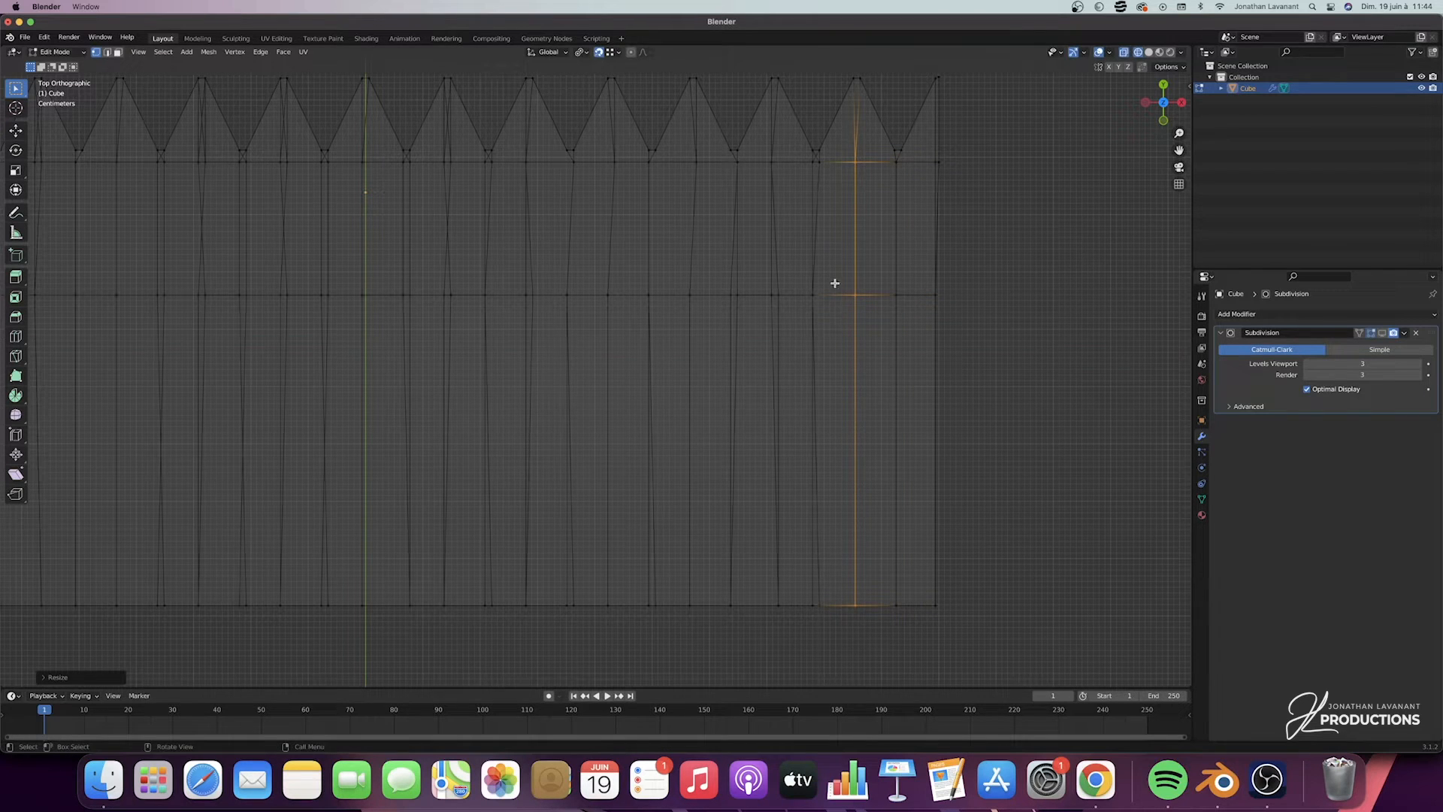
left_click_drag(838, 151, 799, 681)
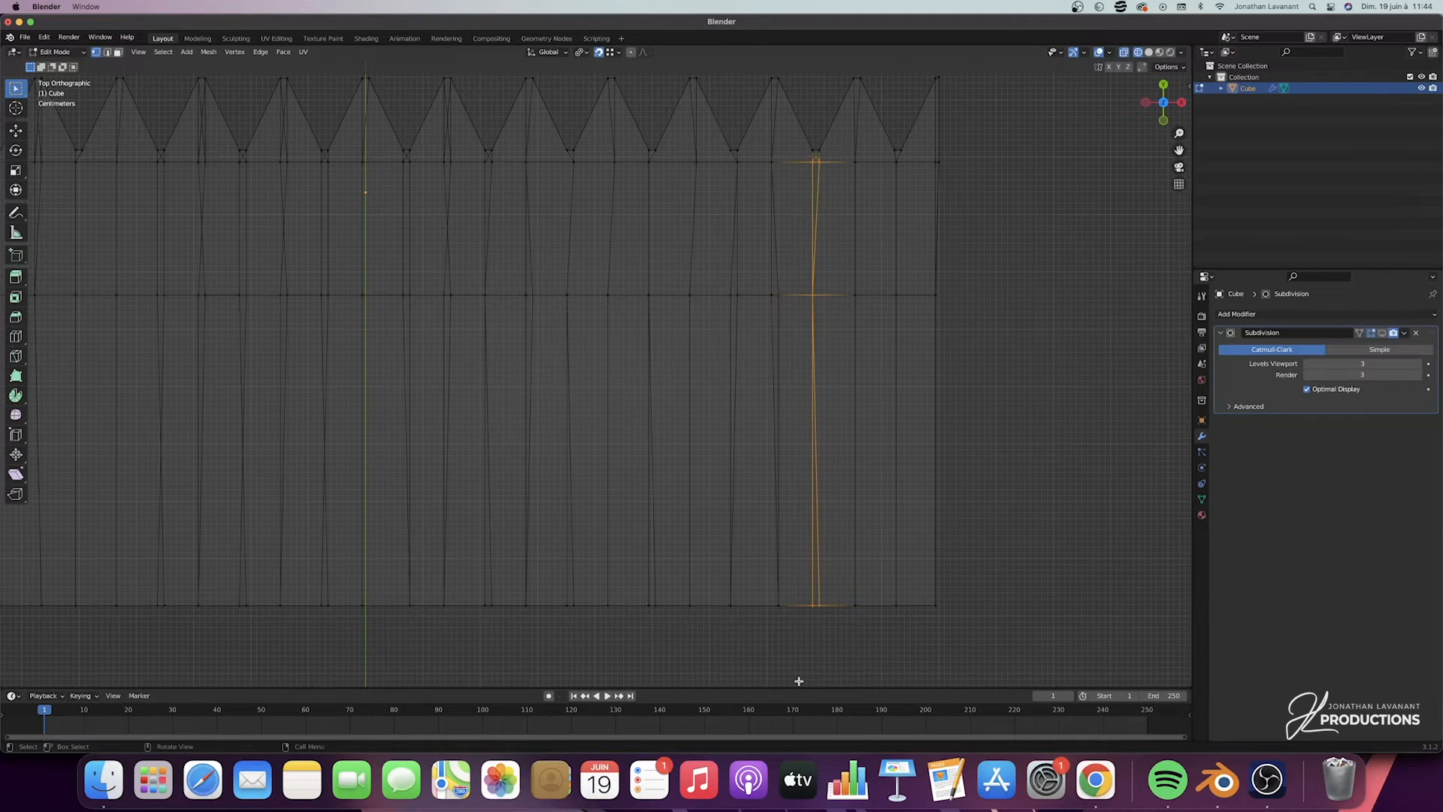
type("sx0")
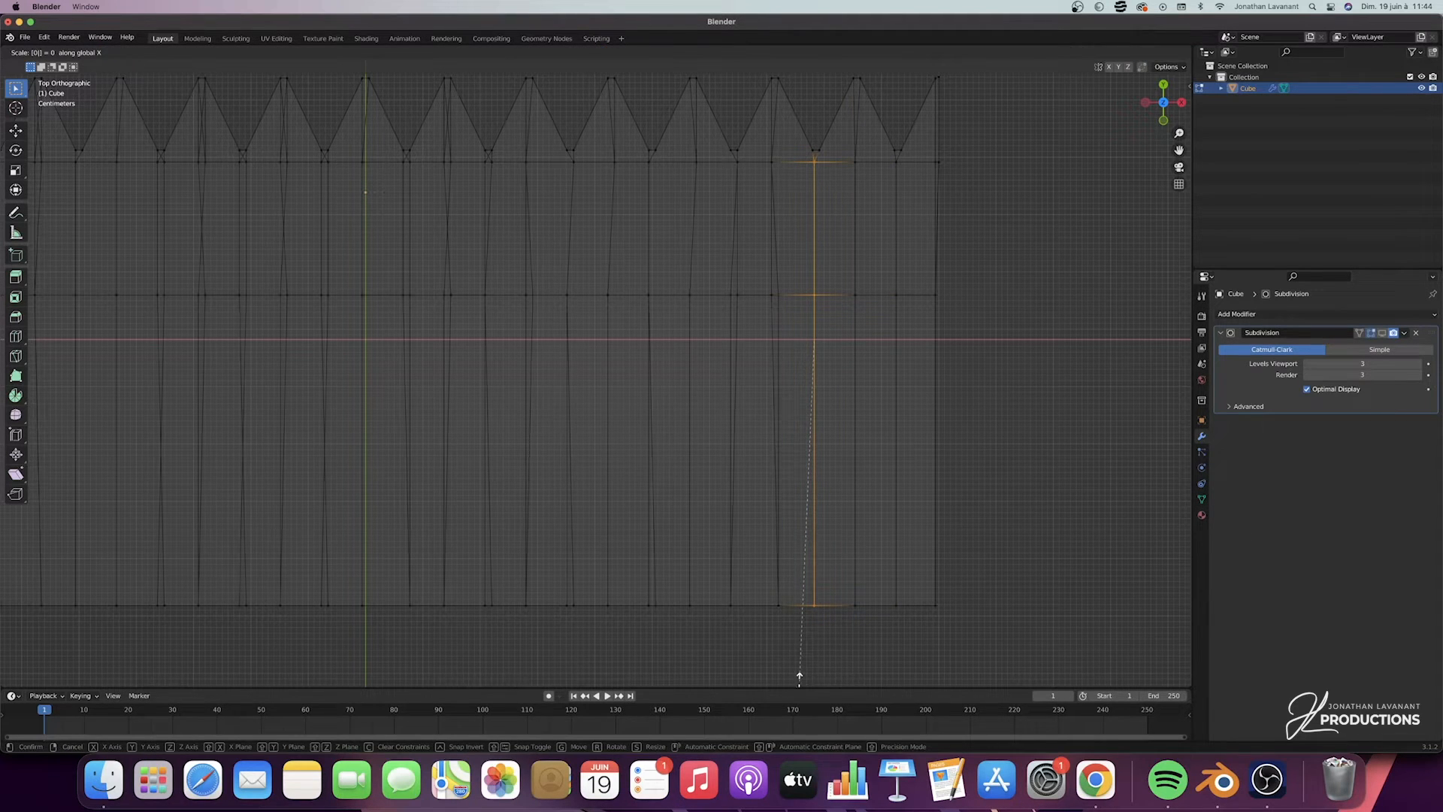
key("Return")
Scale the fourth cross line from the positive-X end to 0 along X
left_click_drag(782, 154, 760, 615)
middle_click_drag(800, 216, 801, 217)
key("KP_7")
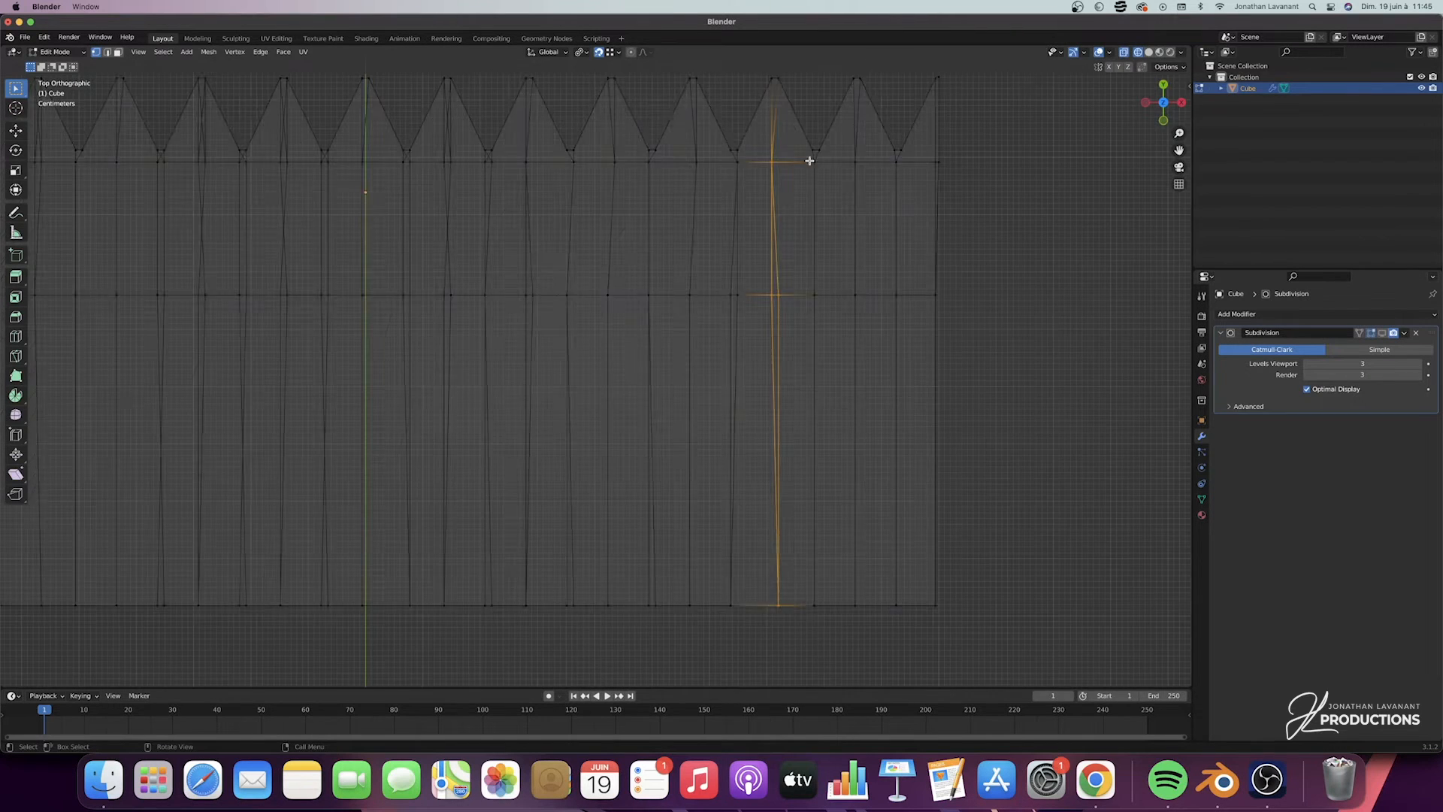
type("sx0")
key("Return")
In solid shading, straighten the seventh and eighth cross lines from the positive-X end with a scale of 0 along X
left_click_drag(665, 154, 651, 625)
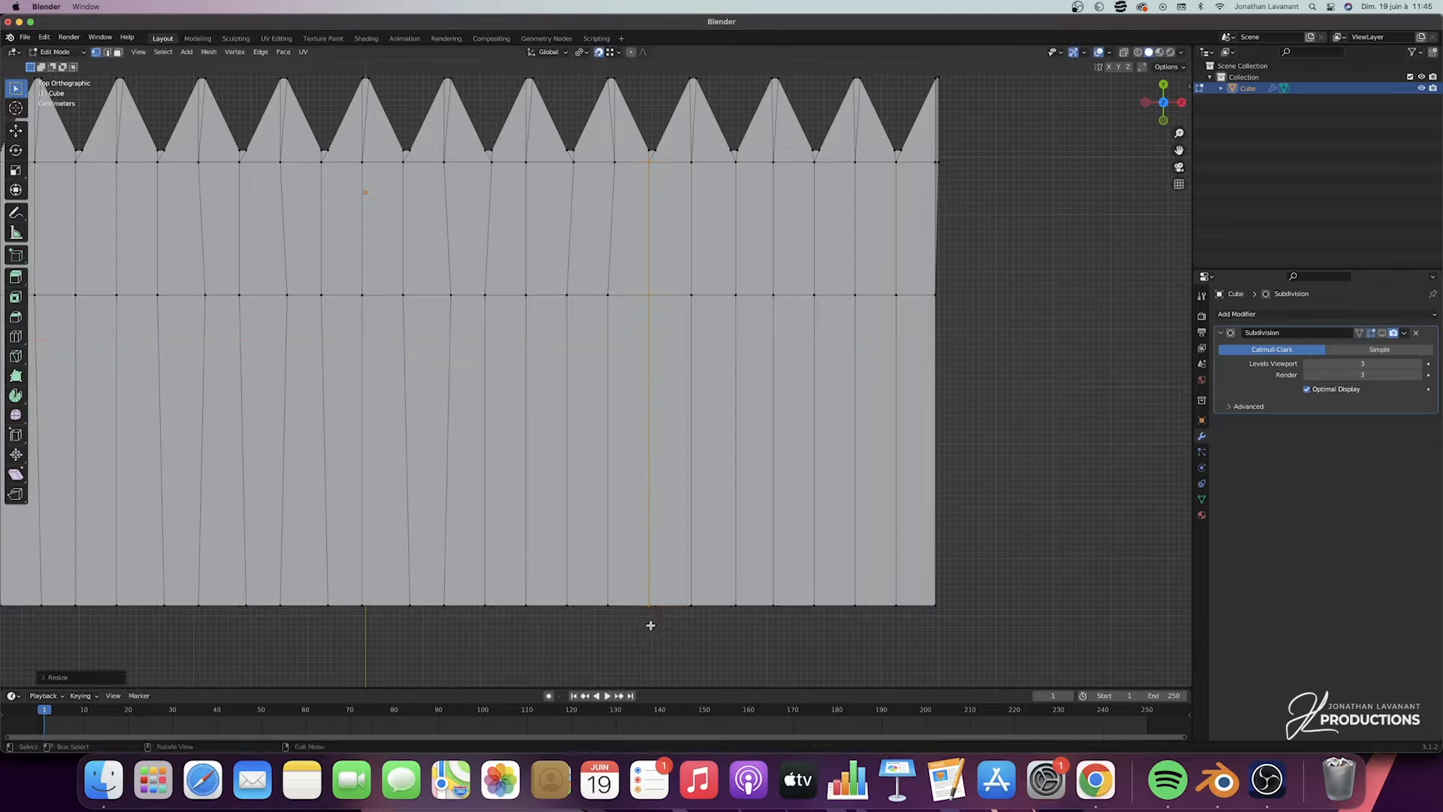
type("sx0")
key("Return")
left_click_drag(625, 154, 602, 612)
key("Return")
On the negative-X half, scale the third and fourth cross lines from the centre axis to 0 along X
key("b")
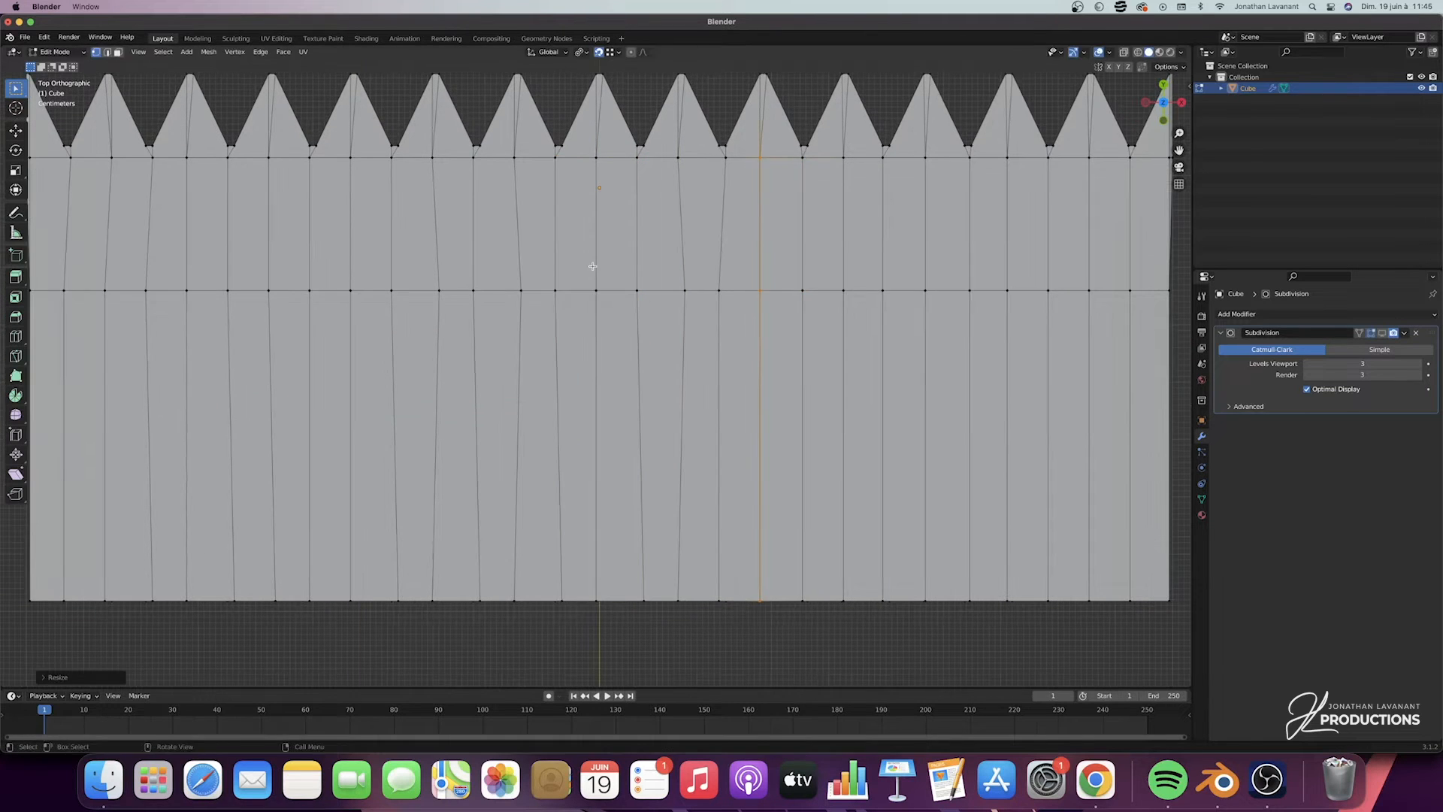
left_click_drag(584, 607, 574, 631)
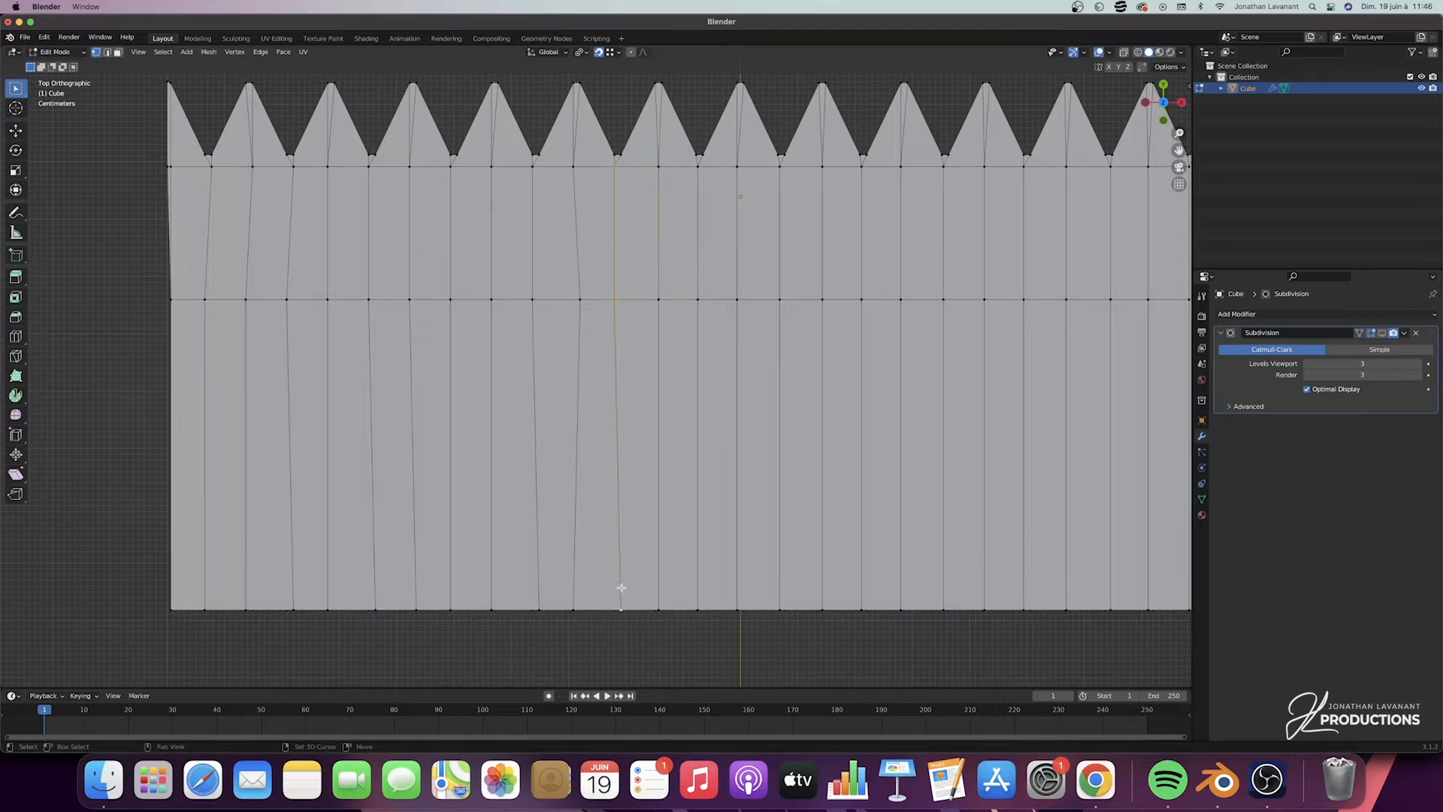
key("s")
key("x")
key("0")
key("Return")
left_click(575, 606, "alt")
key("s")
key("x")
key("0")
key("Return")
Straighten the next two cross lines toward the negative-X end, the fifth and sixth from centre, with X scale 0
left_click(538, 602, "alt")
key("s")
key("x")
key("0")
key("Return")
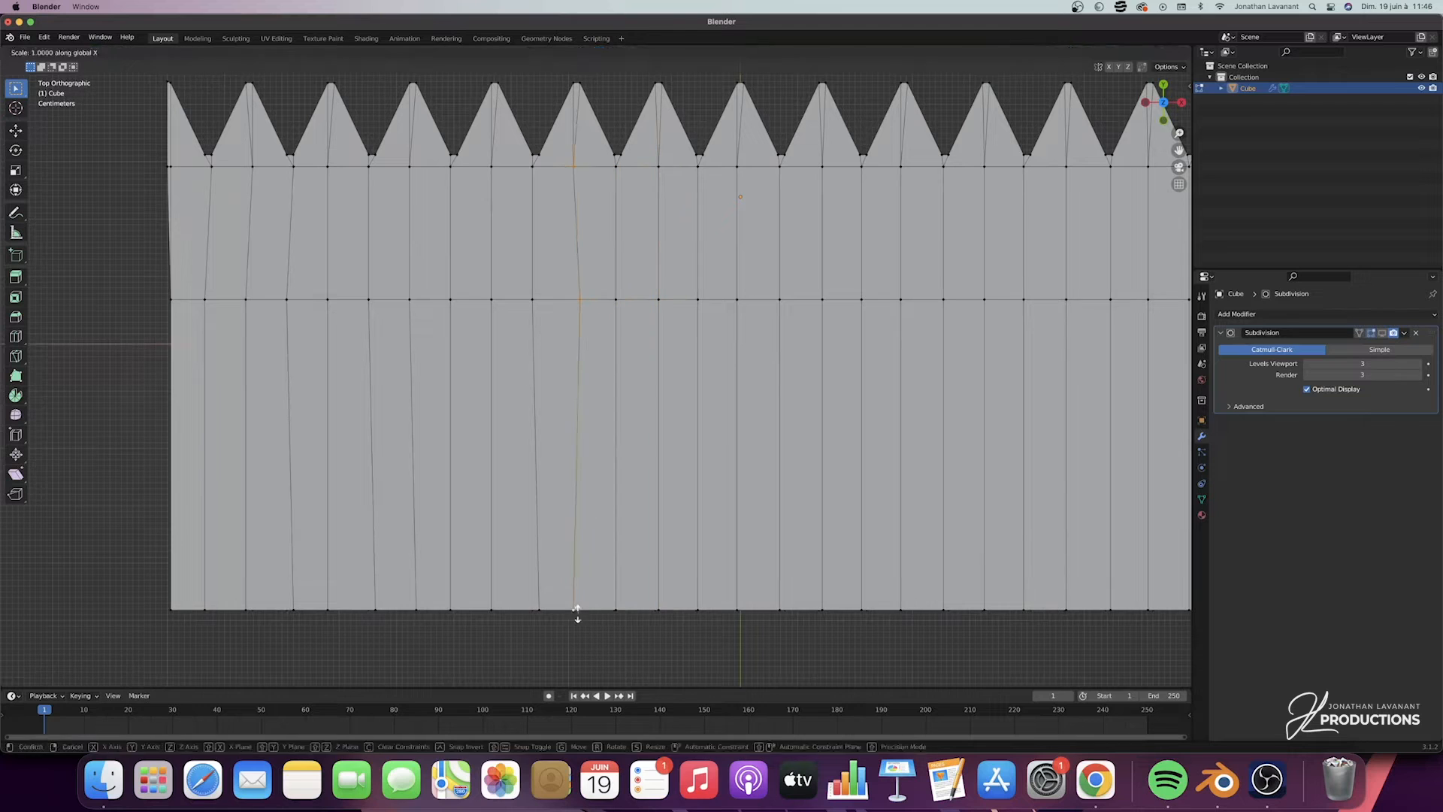
left_click(491, 603, "alt")
key("s")
key("x")
key("0")
key("Return")
Scale the seventh and fifth cross lines from the negative-X end to 0 along X
left_click(451, 606, "alt")
key("Return")
key("s")
key("x")
key("0")
key("Return")
left_click_drag(398, 144, 361, 633)
key("s")
key("x")
key("0")
key("Return")
Straighten the fourth and third cross lines from the negative-X end by scaling each to 0 along X
left_click_drag(316, 146, 340, 631)
key("s")
key("x")
key("0")
key("Return")
left_click_drag(309, 147, 281, 635)
key("s")
key("x")
key("0")
key("Return")
Scale the second cross line from the negative-X end to 0 along X
left_click_drag(264, 150, 237, 630)
key("s")
key("x")
key("0")
key("Return")
Straighten the plate's two outer end edges by scaling each to 0 along X
left_click(172, 606, "alt")
key("s")
key("x")
key("0")
key("Return")
middle_click_drag(827, 526, 357, 548, "shift")
left_click(845, 623, "alt")
key("s")
key("x")
key("0")
key("Return")
On the plate's underside, straighten the fourth to sixth cross lines from the negative-X end with a scale of 0 along X
middle_click_drag(609, 624, 742, 412)
key("ctrl+KP_1")
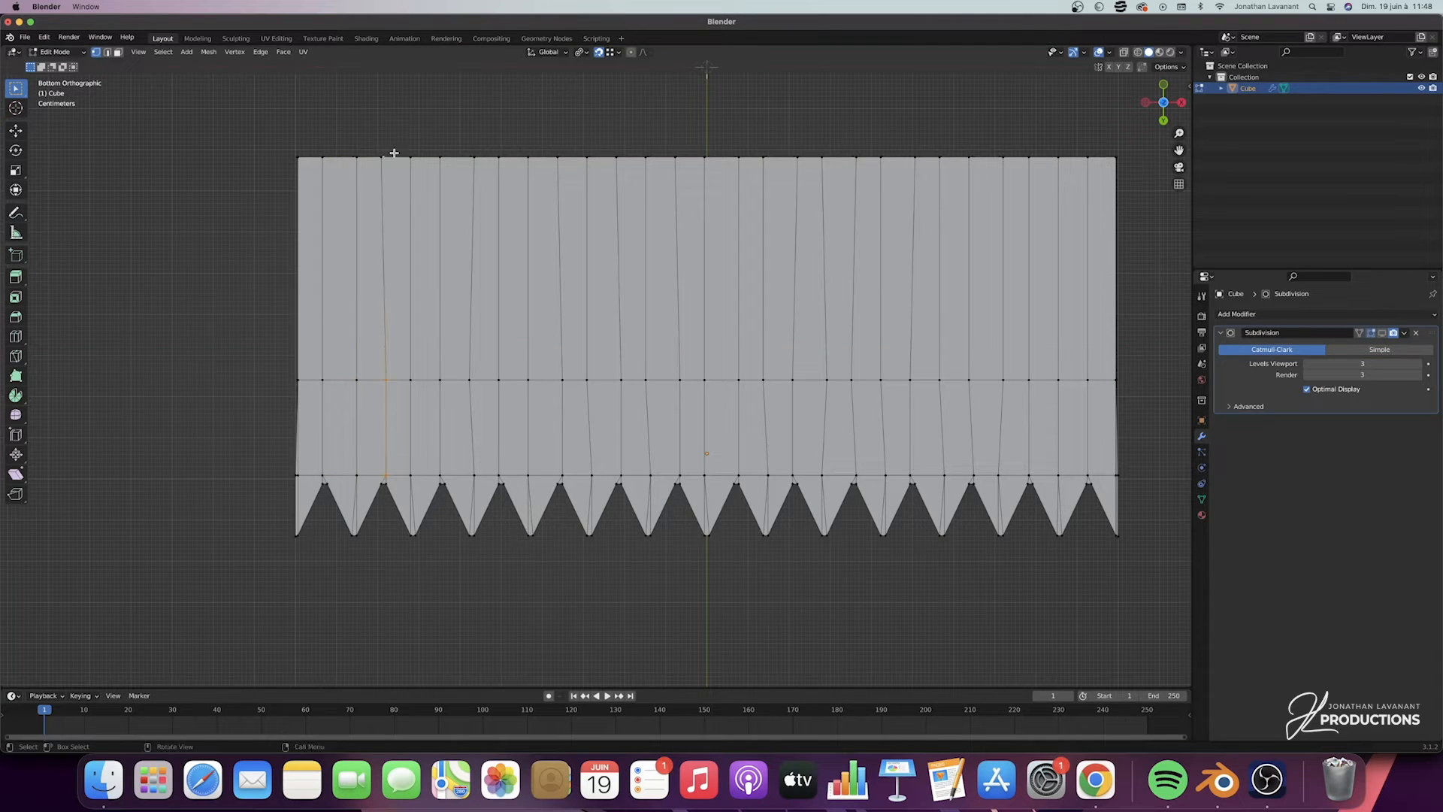
left_click(408, 375, "alt")
left_click(441, 187, "alt")
left_click(473, 196, "alt")
key("s")
key("x")
key("0")
key("Return")
Scale the underside's eighth cross line from the negative-X end to 0 along X
left_click(530, 384, "alt")
left_click(528, 475, "shift")
key("s")
key("x")
key("0")
key("Return")
Straighten the underside's ninth and tenth cross lines from the negative-X end with a scale of 0 along X
left_click(563, 381, "shift")
left_click(588, 157)
key("s")
key("x")
key("0")
key("Return")
Straighten the underside's cross line one tooth before the centre by scaling its vertices to 0 along X
left_click(622, 475)
left_click(621, 381, "shift")
left_click(645, 160, "shift")
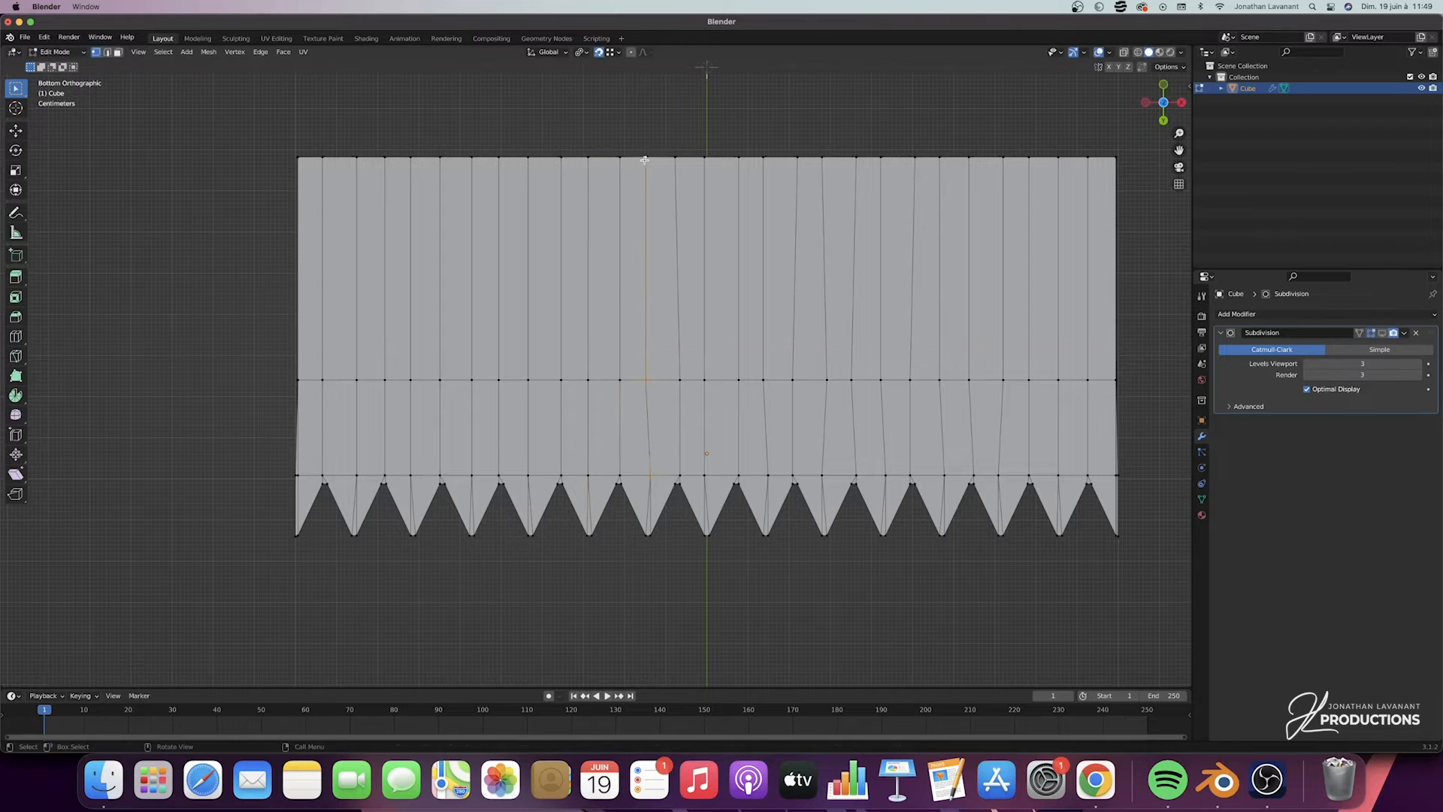
key("s")
key("x")
key("0")
key("Return")
Scale the underside's cross line just before the centre line to 0 along X
left_click(679, 473, "shift")
key("s")
key("x")
key("0")
key("Return")
Align the underside's centre cross line, including its tooth-tip vertex, by scaling to 0 along X
left_click(705, 473, "shift")
key("s")
key("x")
key("0")
key("Return")
left_click(707, 535, "shift")
key("s")
key("x")
key("0")
key("Return")
Straighten the underside's cross lines beyond the centre toward the positive-X end
left_click_drag(725, 142, 751, 489)
middle_click_drag(750, 150, 715, 286)
left_click(1162, 101)
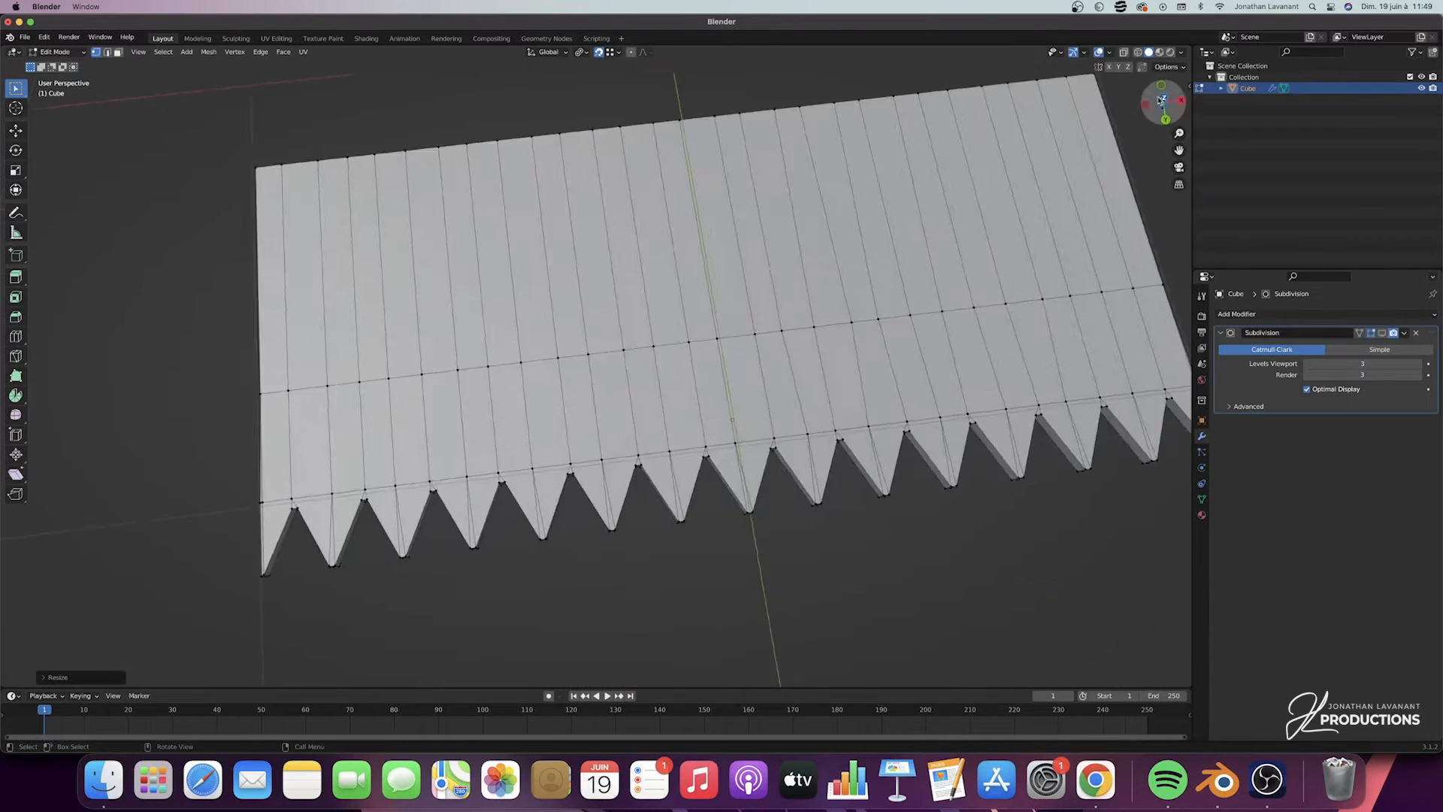
Straighten the underside's cross line at the first tooth beyond the centre by scaling its vertices to 0 along X
left_click(1161, 101)
left_click(765, 157)
left_click(766, 381, "shift")
left_click(766, 473, "shift")
key("s")
key("x")
key("0")
key("Return")
Scale the underside's cross line at the third notch beyond the centre to 0 along X
left_click(795, 157)
left_click(795, 380, "shift")
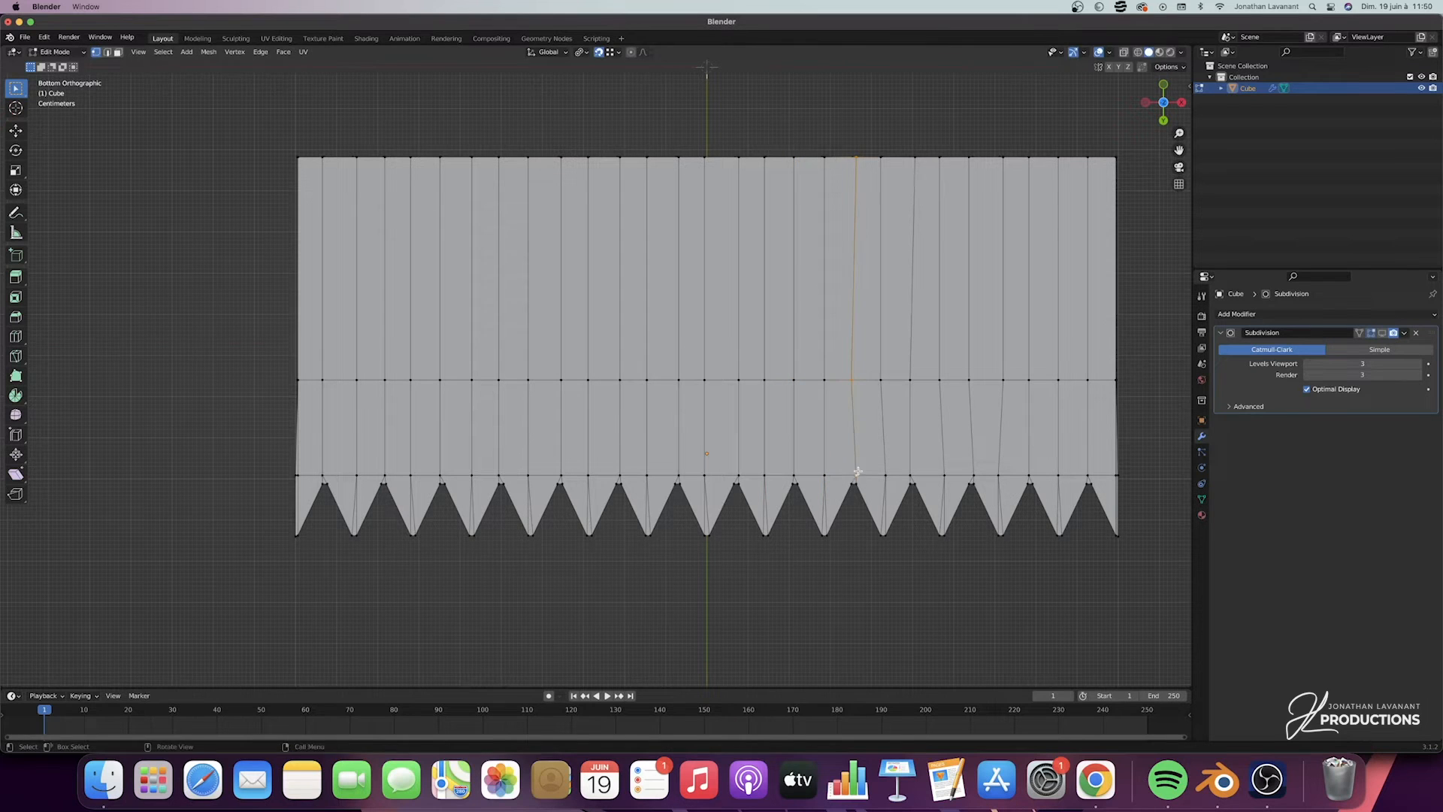
left_click(857, 473, "shift")
key("s")
key("x")
key("0")
key("Return")
Scale the underside's cross line at the third tooth beyond the centre to 0 along X
left_click(885, 474)
left_click(882, 381, "shift")
left_click(883, 158, "shift")
key("s")
key("x")
key("0")
key("Return")
Straighten the underside's cross lines from the fourth notch to the fifth tooth beyond the centre by scaling to 0 along X
left_click(915, 158)
left_click(1001, 158, "shift")
key("s")
key("x")
key("0")
key("Return")
Align the underside's remaining cross lines near the positive-X end, at the sixth notch and sixth tooth, by scaling to 0 along X
left_click(1030, 158)
left_click(1030, 380, "shift")
left_click(1030, 474, "shift")
key("s")
key("x")
key("0")
key("Return")
left_click(1059, 475)
left_click(1059, 381, "shift")
Move the lengthwise edge loop behind the teeth about 0.13 m along Y toward the teeth
middle_click_drag(635, 497, 601, 676)
left_click(1164, 90)
key("2")
left_click(647, 346, "alt")
key("g")
key("y")
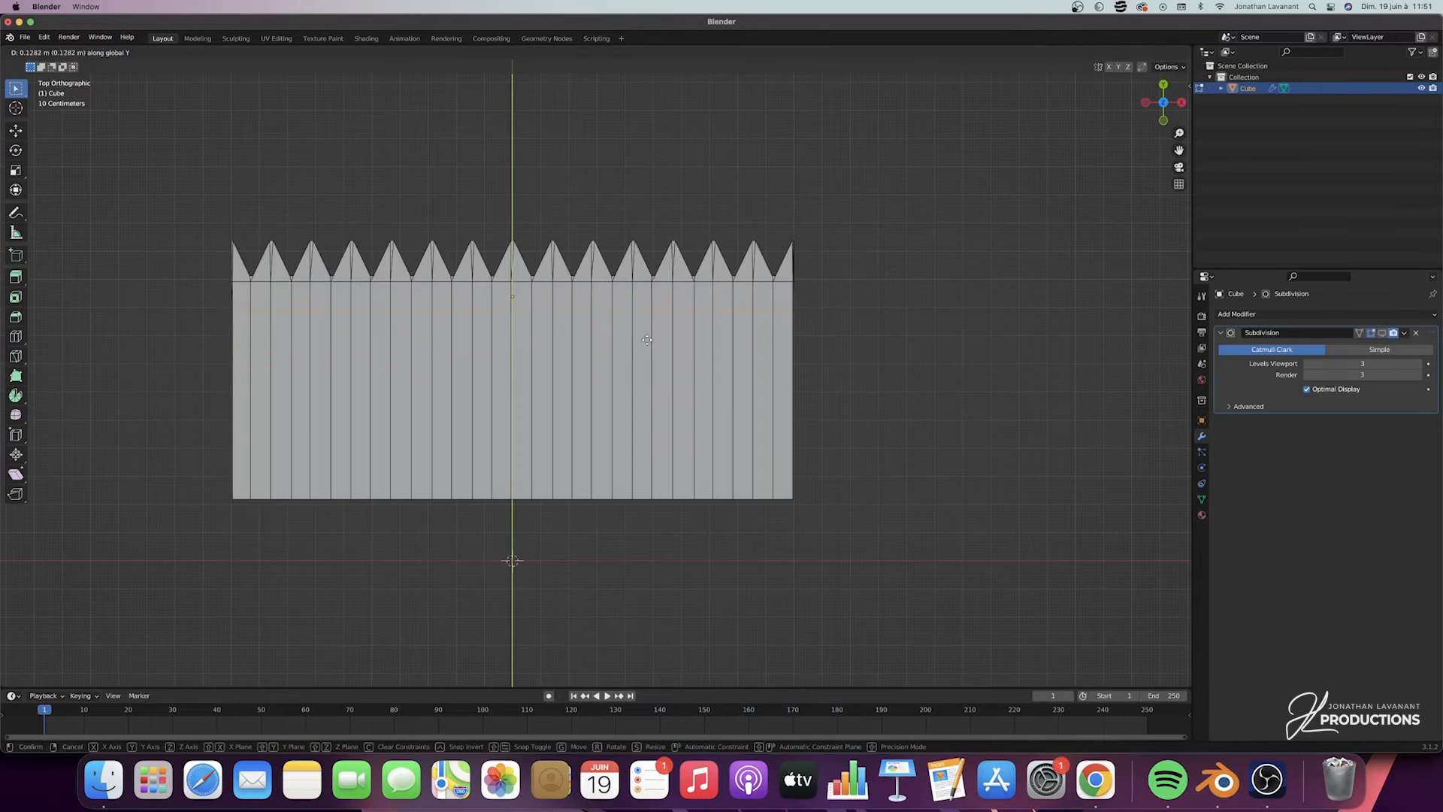
left_click(647, 340)
Inspect the plate in Object Mode with the subdivision's viewport display switched on and off again
key("Tab")
middle_click_drag(648, 340, 481, 248)
left_click(1382, 333)
middle_click_drag(815, 421, 816, 375)
left_click(1381, 334)
middle_click_drag(884, 298, 880, 332)
Return to Edit Mode and turn on the Subdivision modifier's viewport display
key("Tab")
left_click_drag(1178, 133, 1138, 240)
middle_click_drag(704, 375, 714, 382)
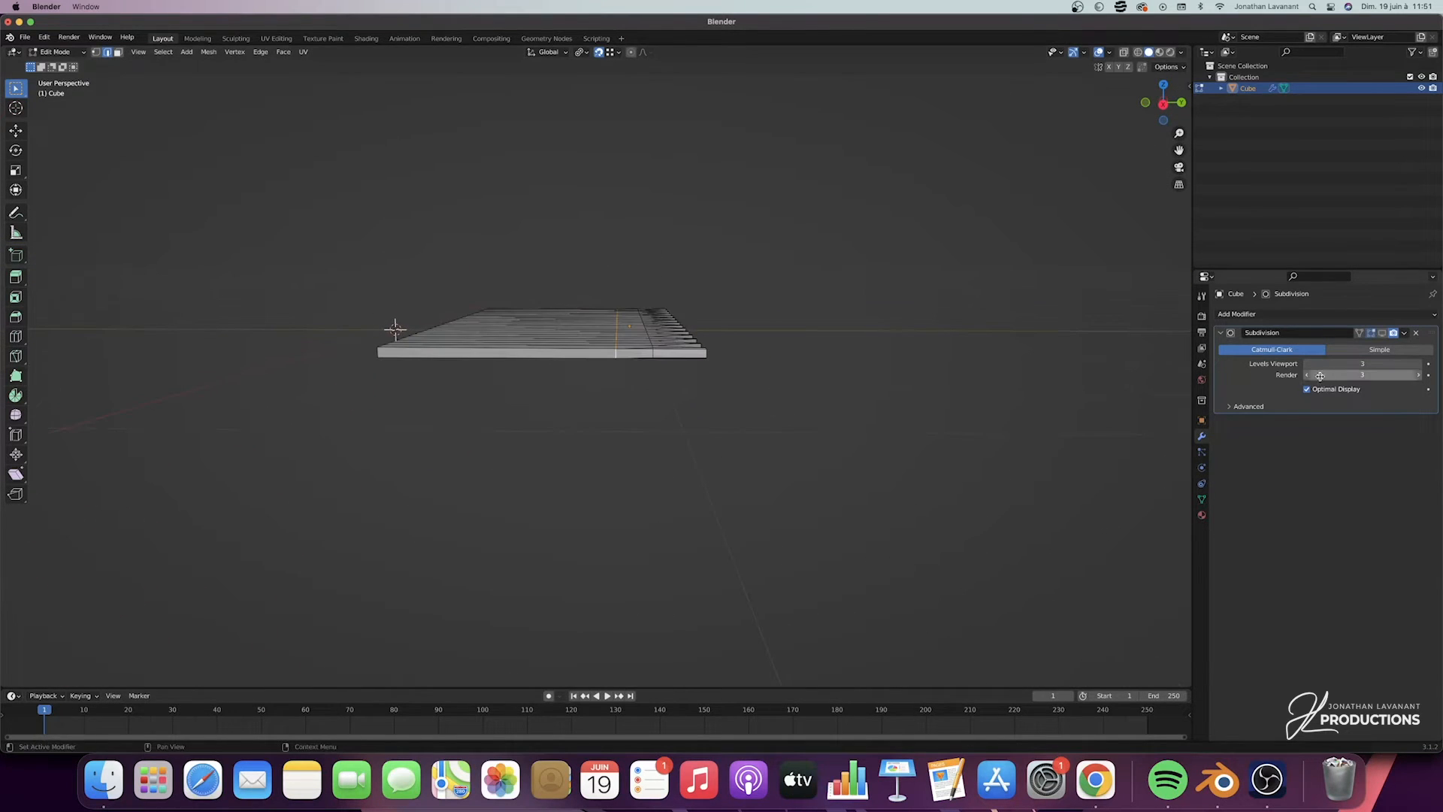
left_click(1381, 333)
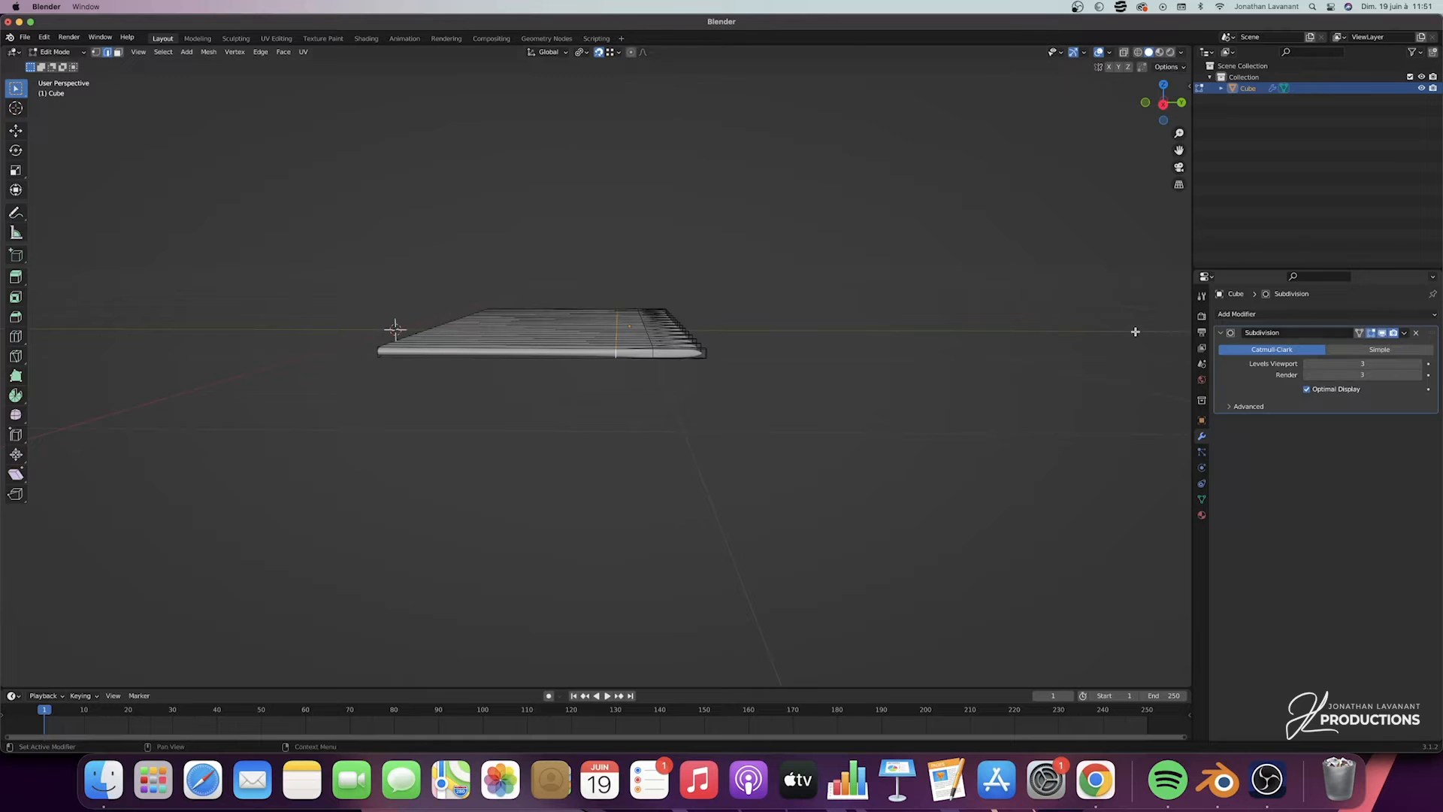
Taper the teeth by box-selecting all tooth-tip vertices in see-through side view and scaling them down along Z
left_click(1163, 105)
left_click_drag(1178, 133, 1179, 22)
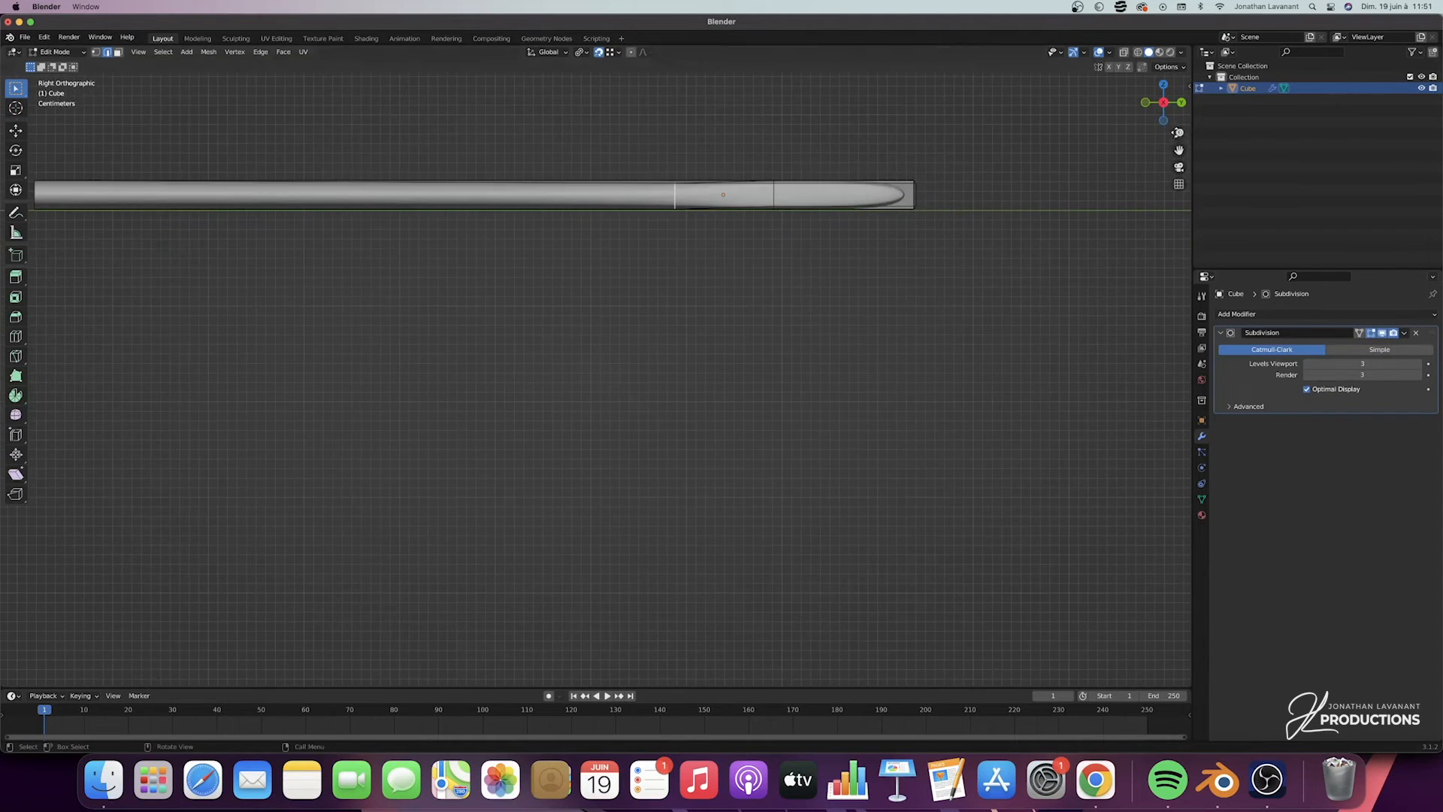
left_click_drag(1179, 150, 922, 231)
key("1")
left_click(1125, 52)
left_click_drag(953, 173, 737, 300)
key("s")
key("z")
left_click(848, 263)
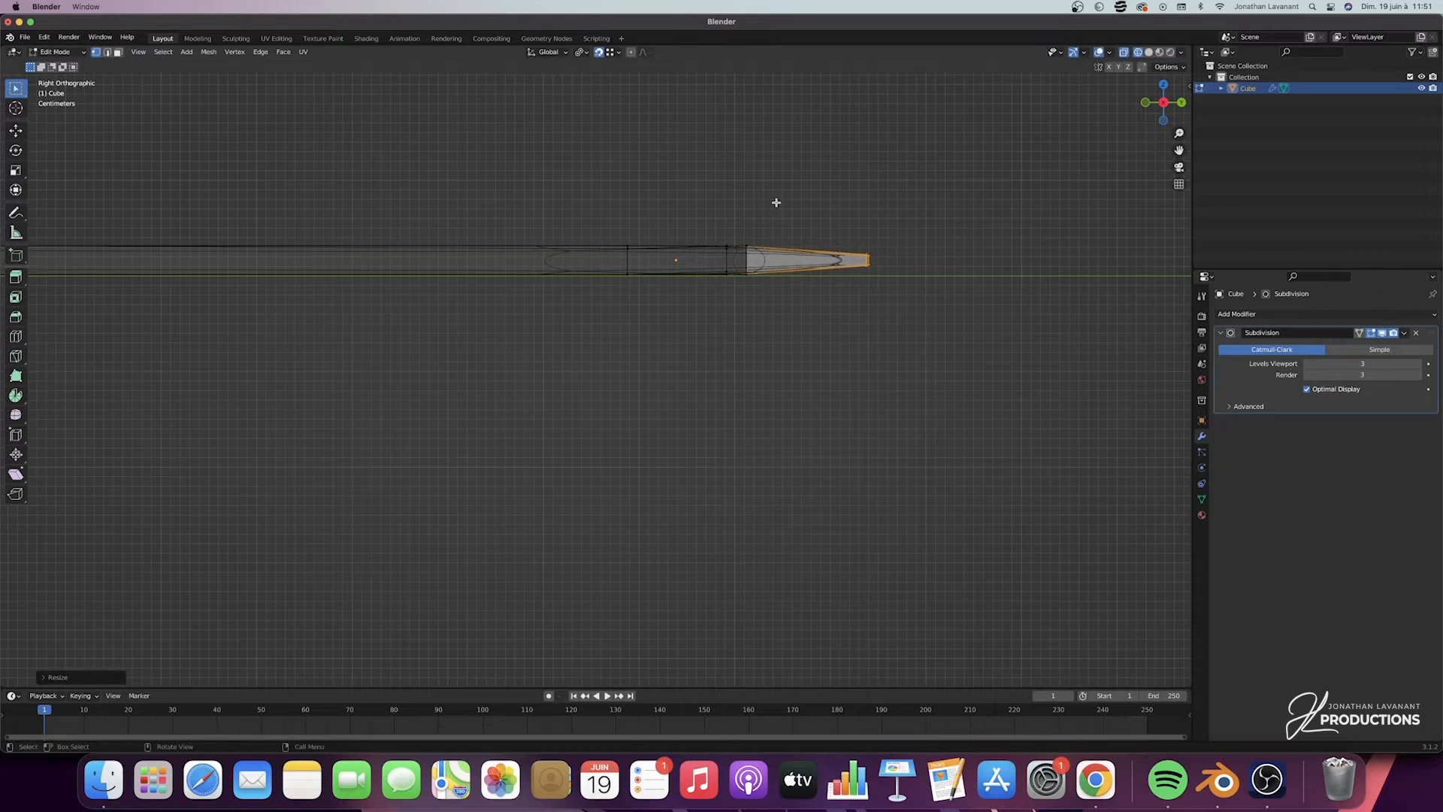
Scale the vertices at the tooth roots to about 0.68 along Z
left_click_drag(777, 202, 687, 318)
key("s")
key("z")
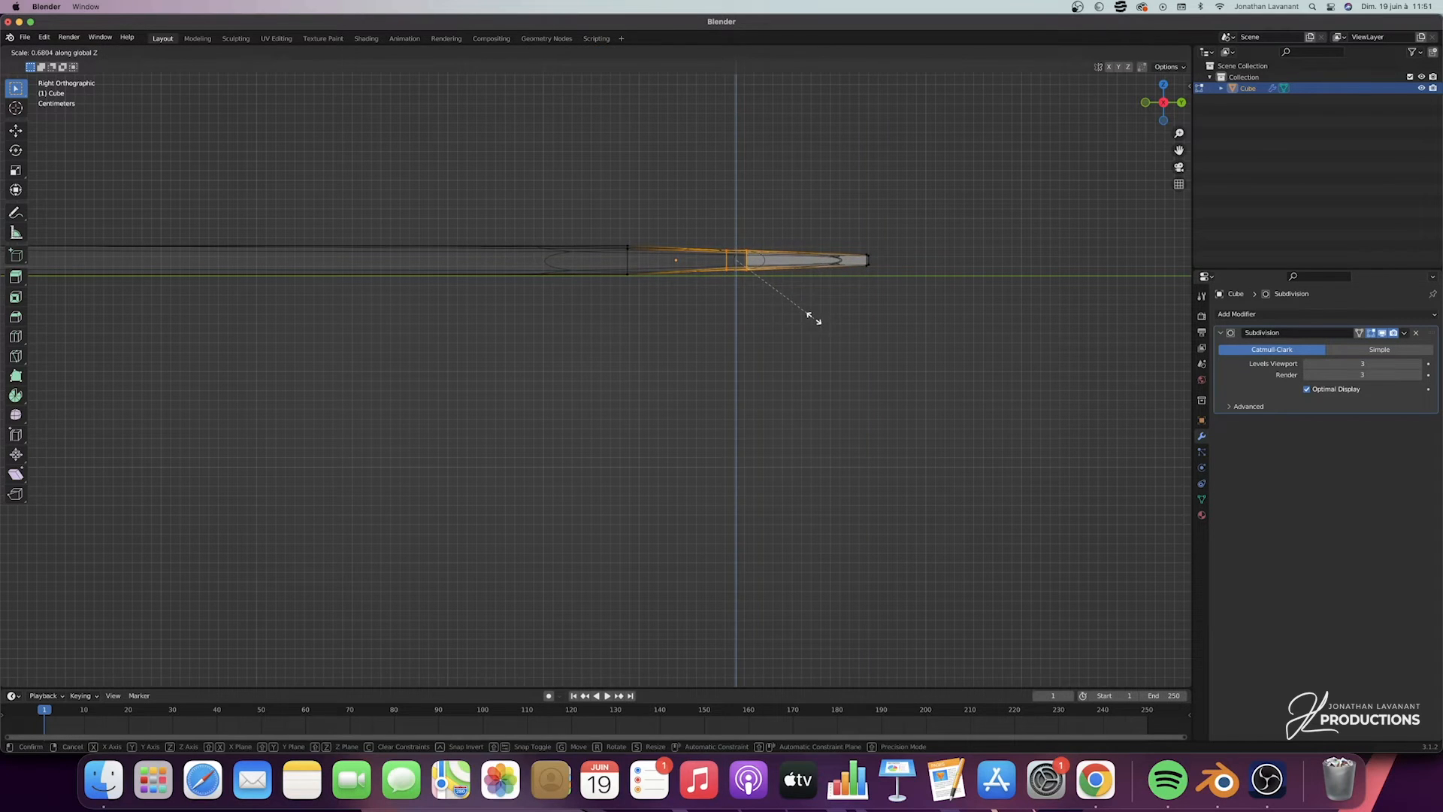
left_click(813, 318)
Thicken the plate at the lengthwise edge loop behind the tooth roots by scaling it up along Z
left_click_drag(649, 198, 586, 304)
key("s")
key("z")
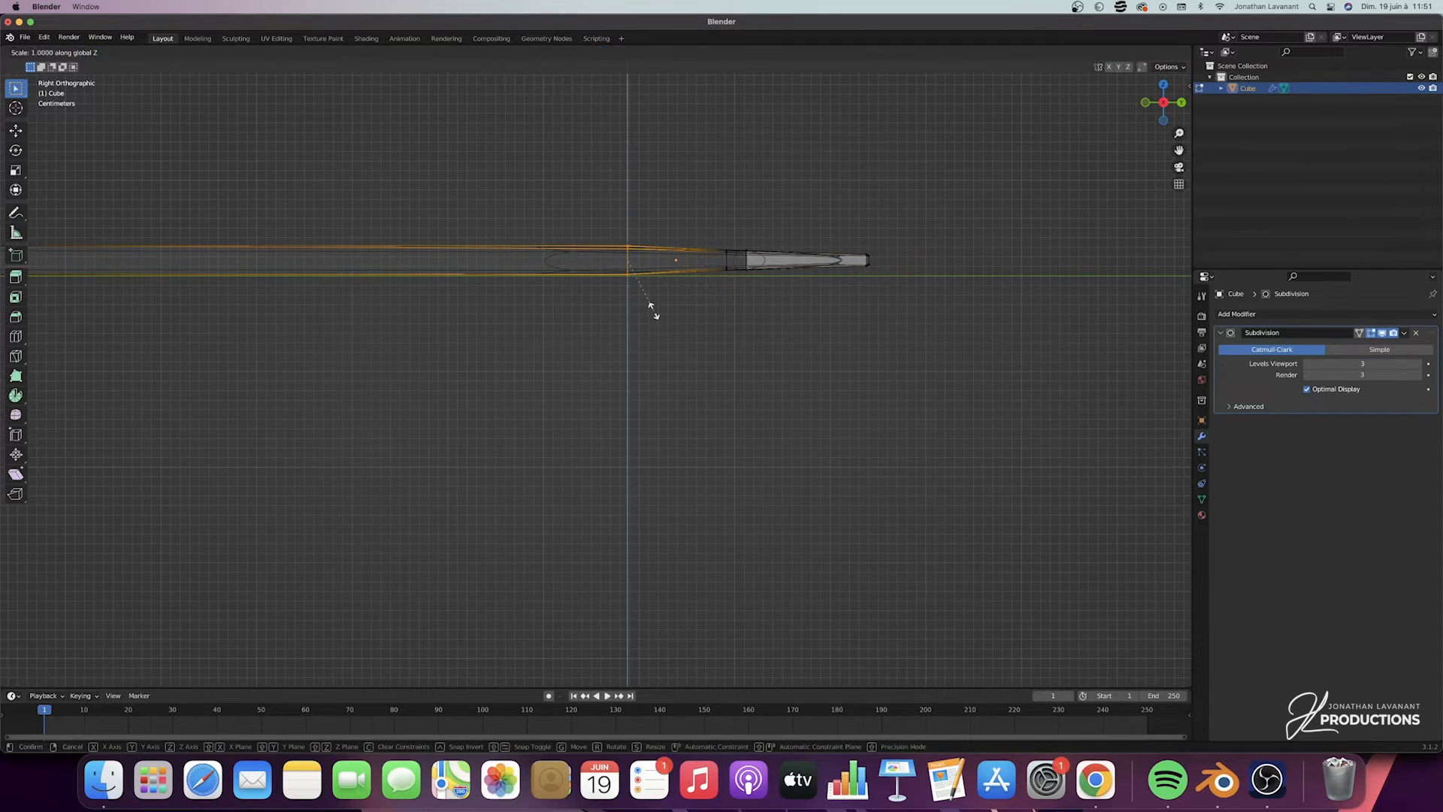
left_click(692, 307)
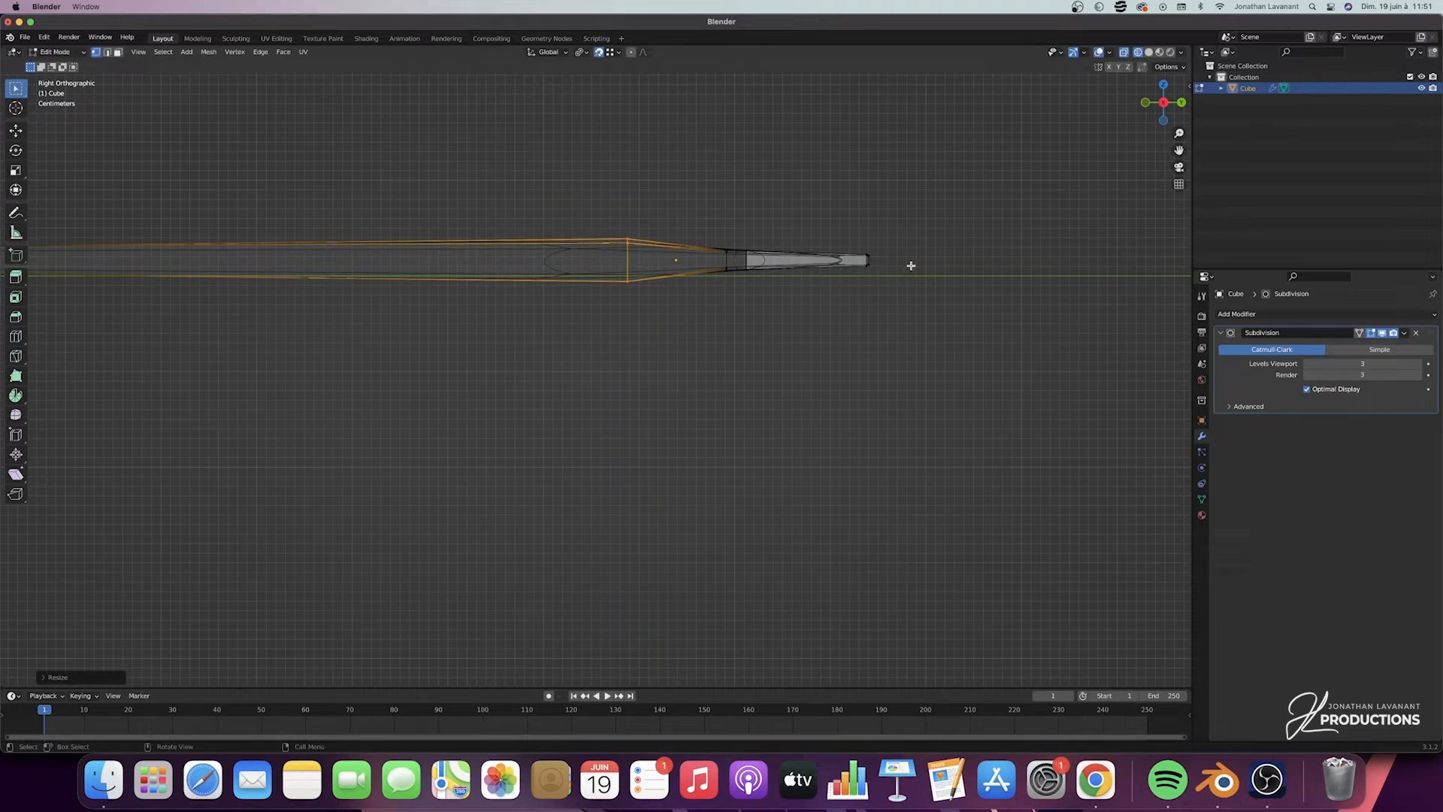
Scale up the plate's back-edge vertices along Z to match the thickened loop behind the teeth
left_click_drag(1179, 150, 310, 173)
left_click_drag(327, 238, 287, 315)
key("s")
key("z")
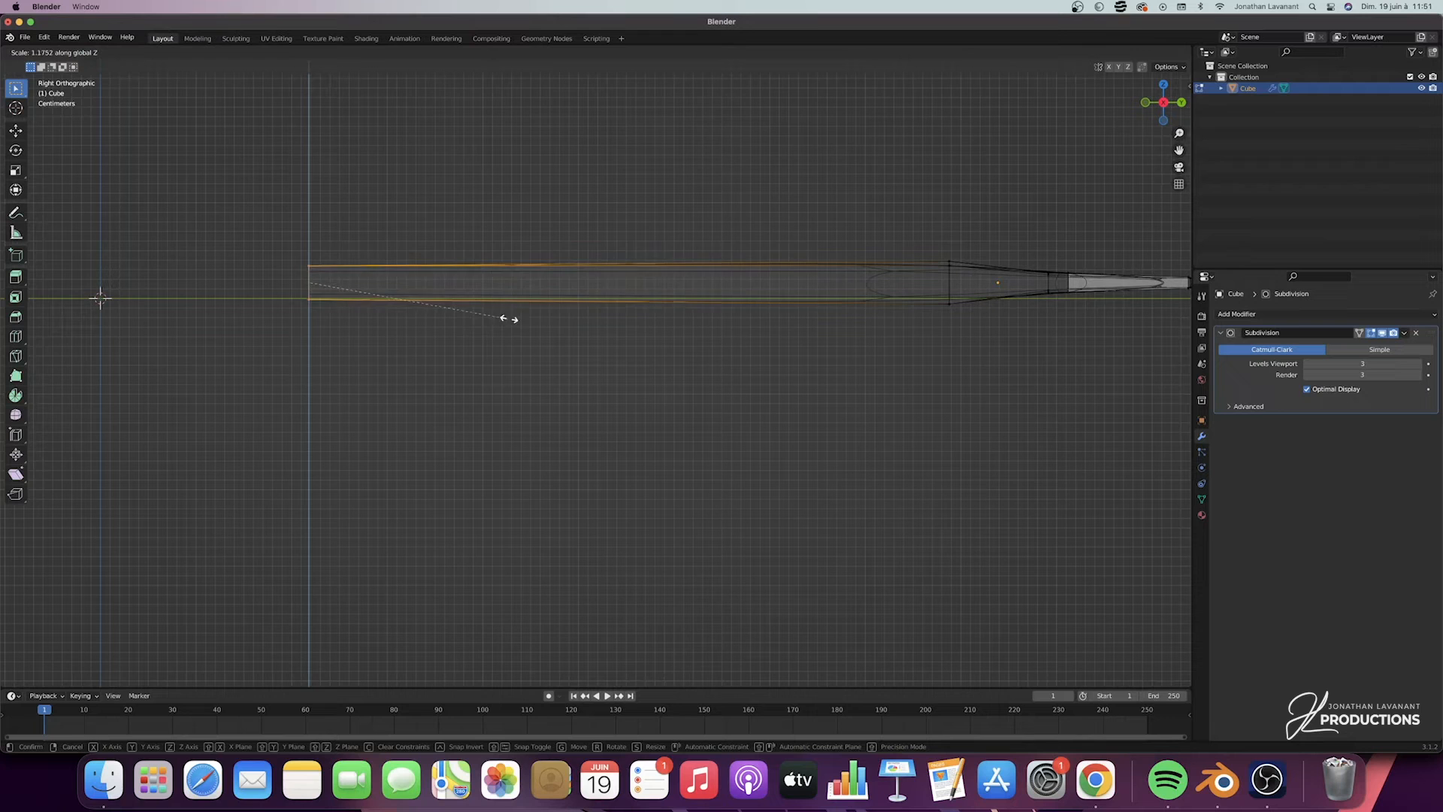
left_click(599, 308)
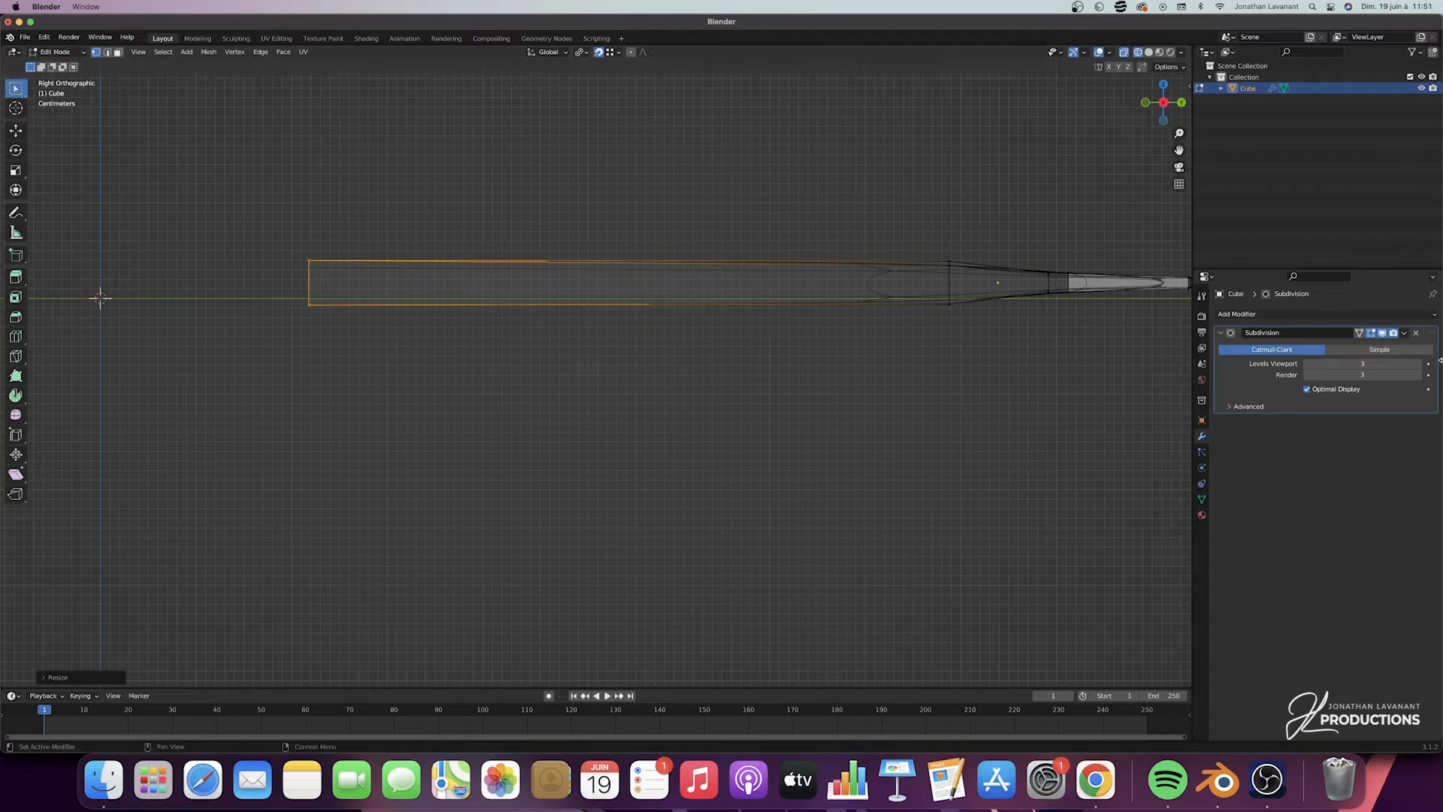
Hide the subdivision in the viewport and switch the view back to solid shading
left_click(1384, 333)
middle_click_drag(948, 286, 989, 260)
scroll(1180, 129, "down", 3)
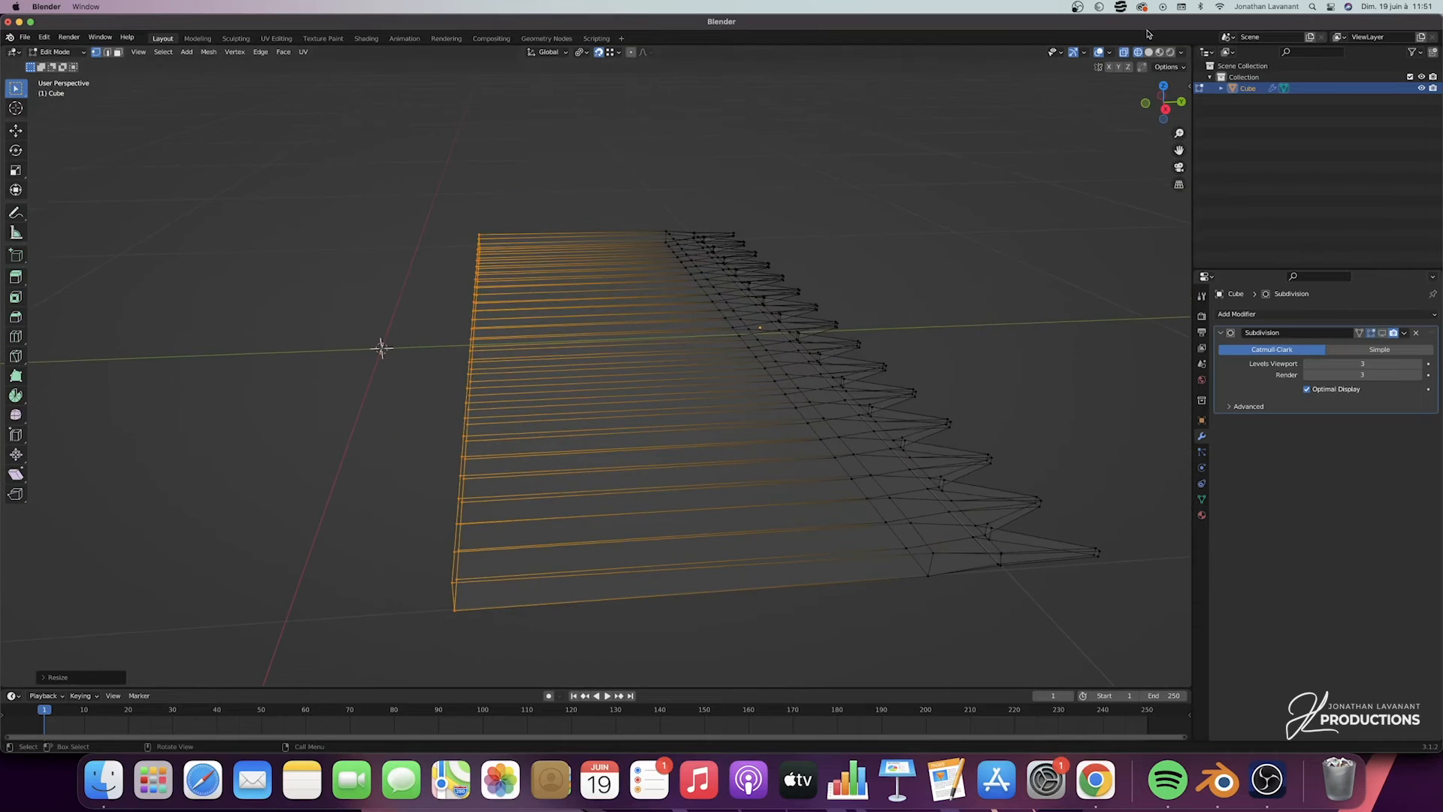
left_click(1149, 53)
mouse_move(803, 422)
middle_mouse_down()
mouse_move(653, 444)
mouse_move(708, 464)
middle_mouse_up()
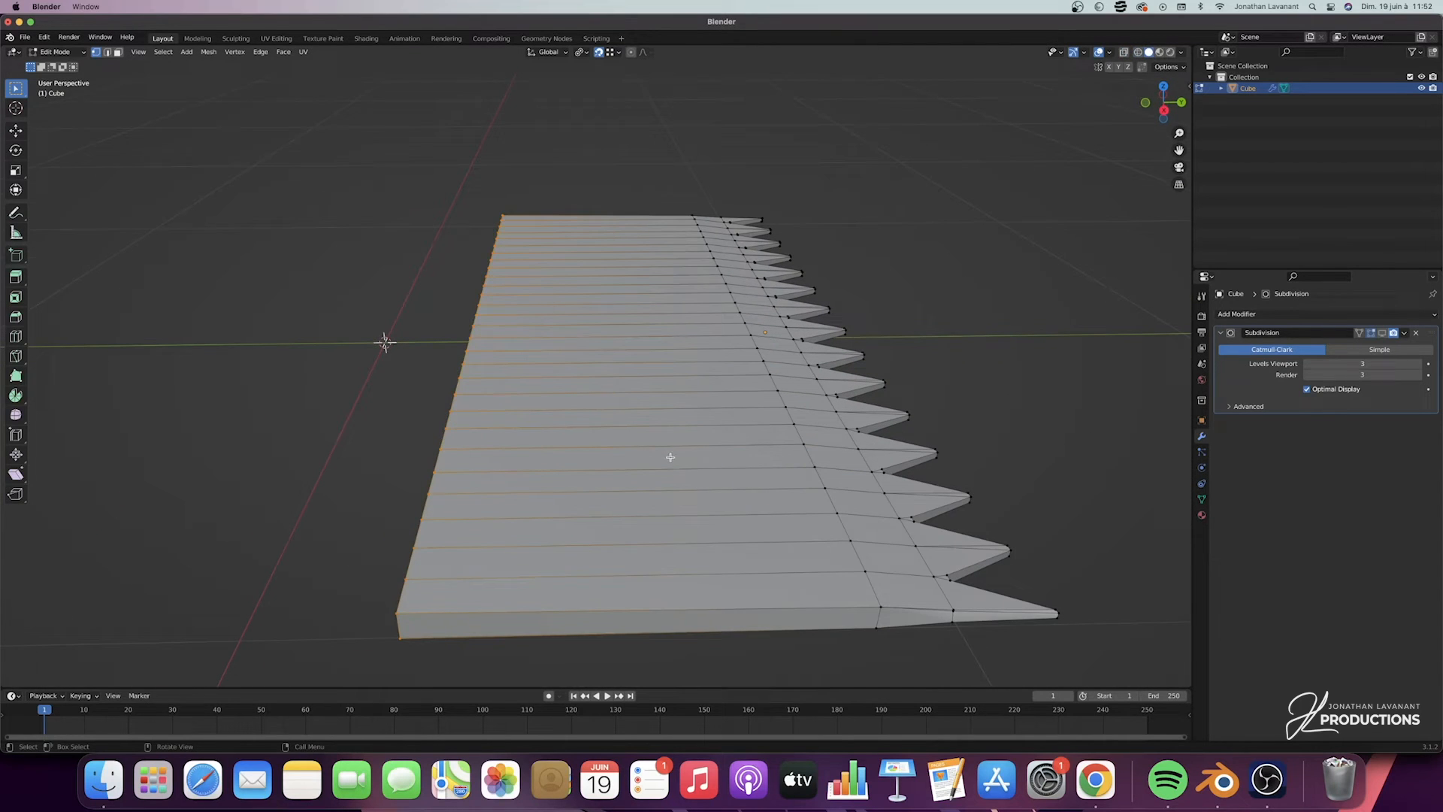
Add five evenly spaced, unslid lengthwise loop cuts between the back edge and the loop behind the teeth
key("ctrl+r")
scroll(624, 399, "up", 4)
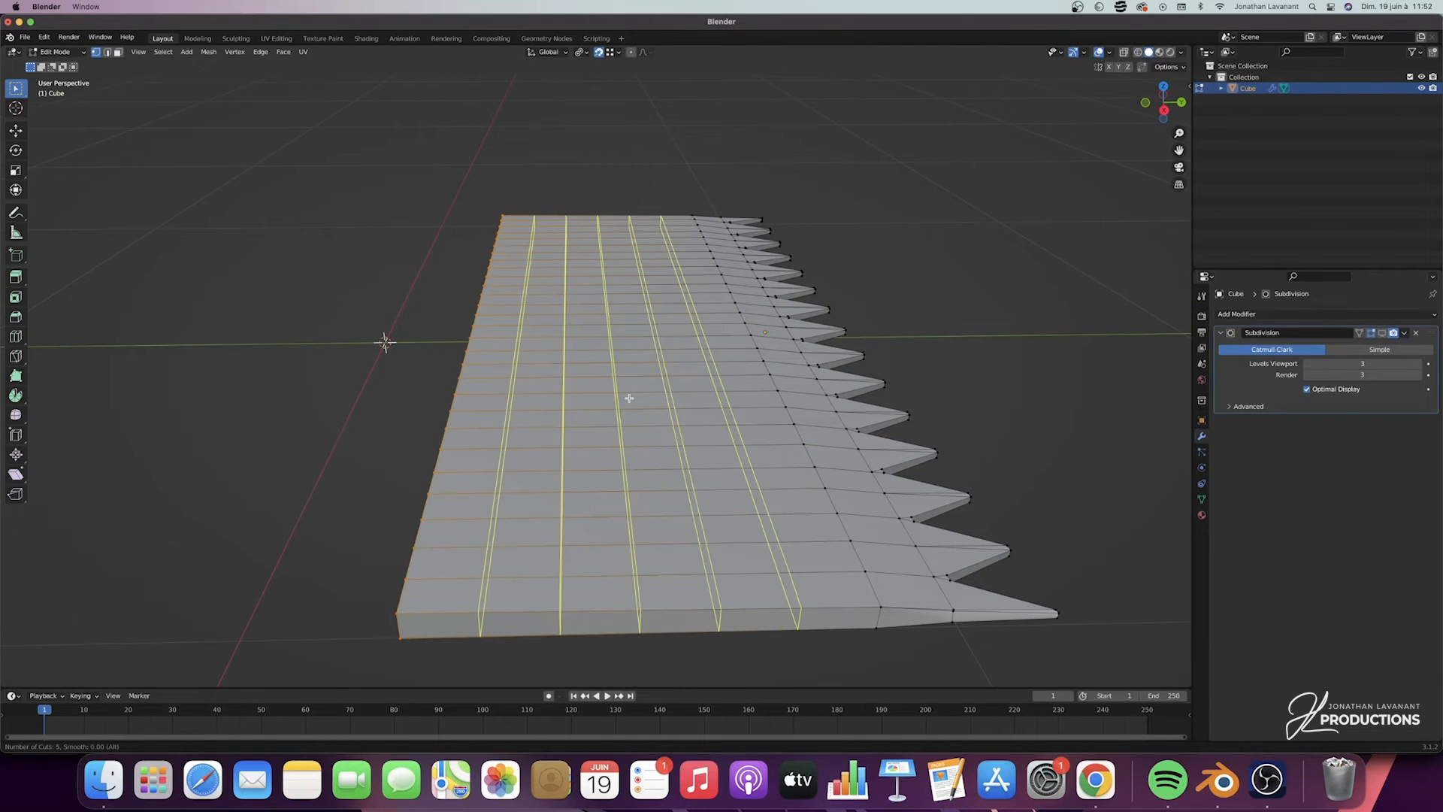
left_click(630, 398)
right_click(629, 397)
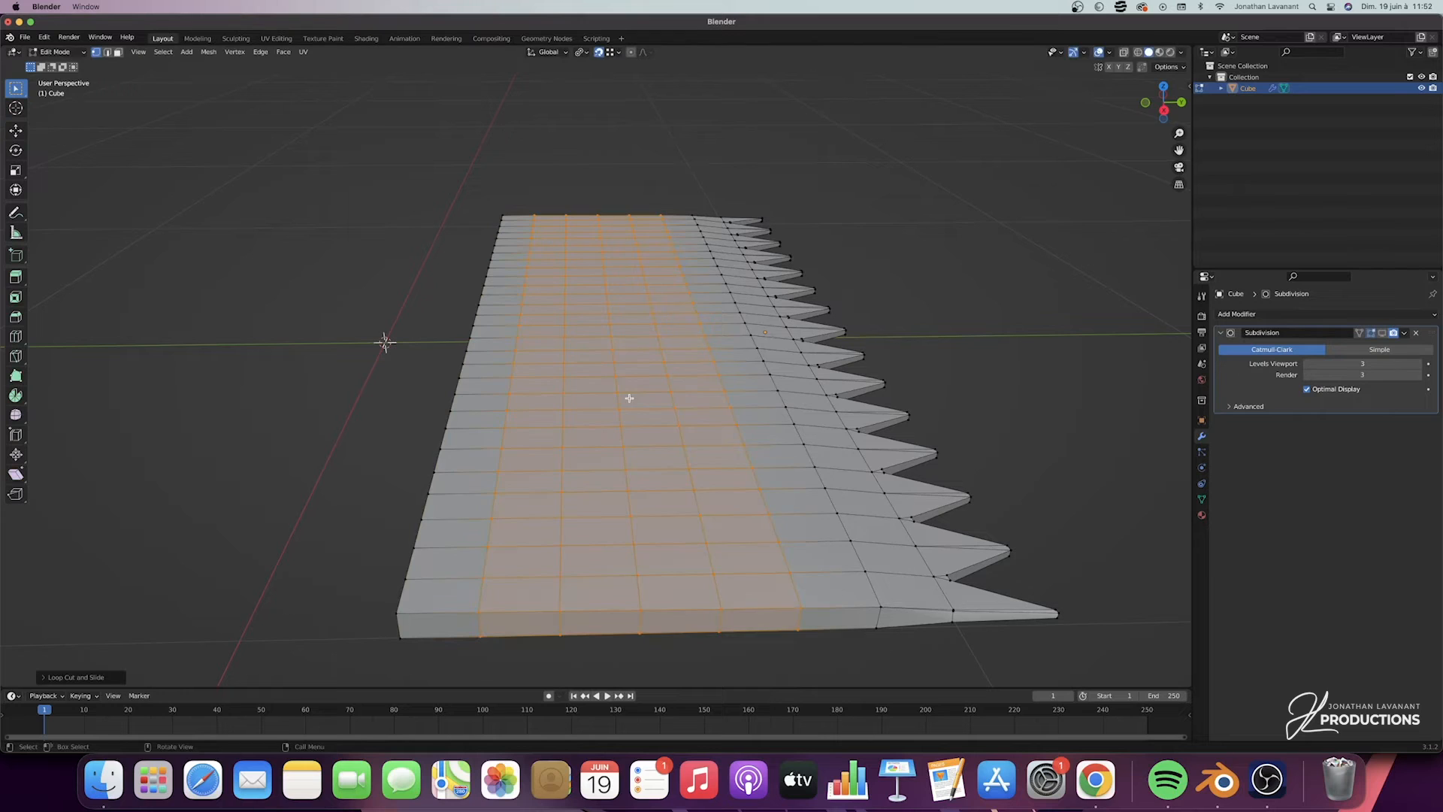
Select the first, third and fifth new edge loops and lower them about 0.054 m along Z to form a zigzag profile
left_click(498, 463, "alt")
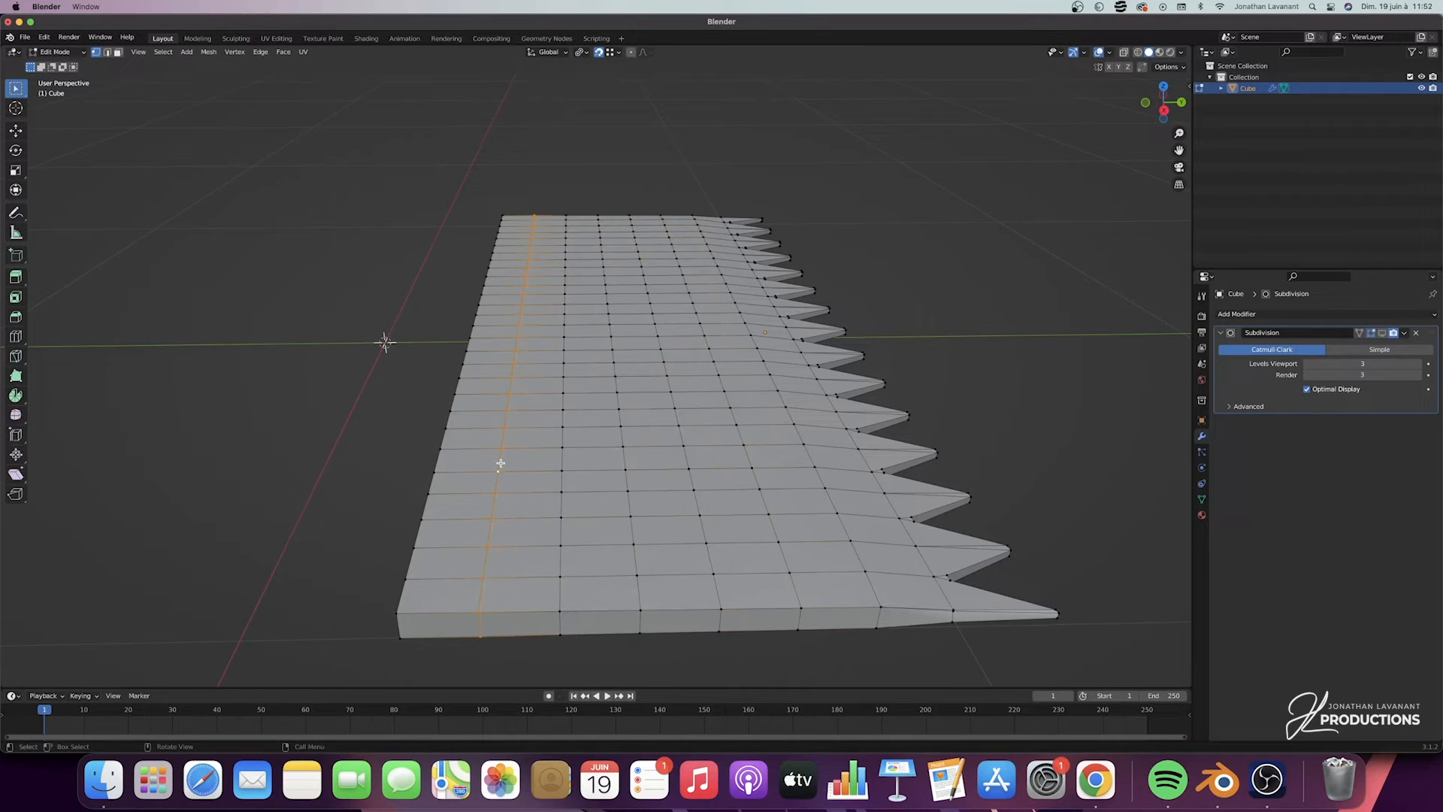
left_click(633, 479, "alt+shift")
middle_click_drag(633, 479, 635, 482)
left_click(778, 435, "alt+shift")
left_click(1164, 107)
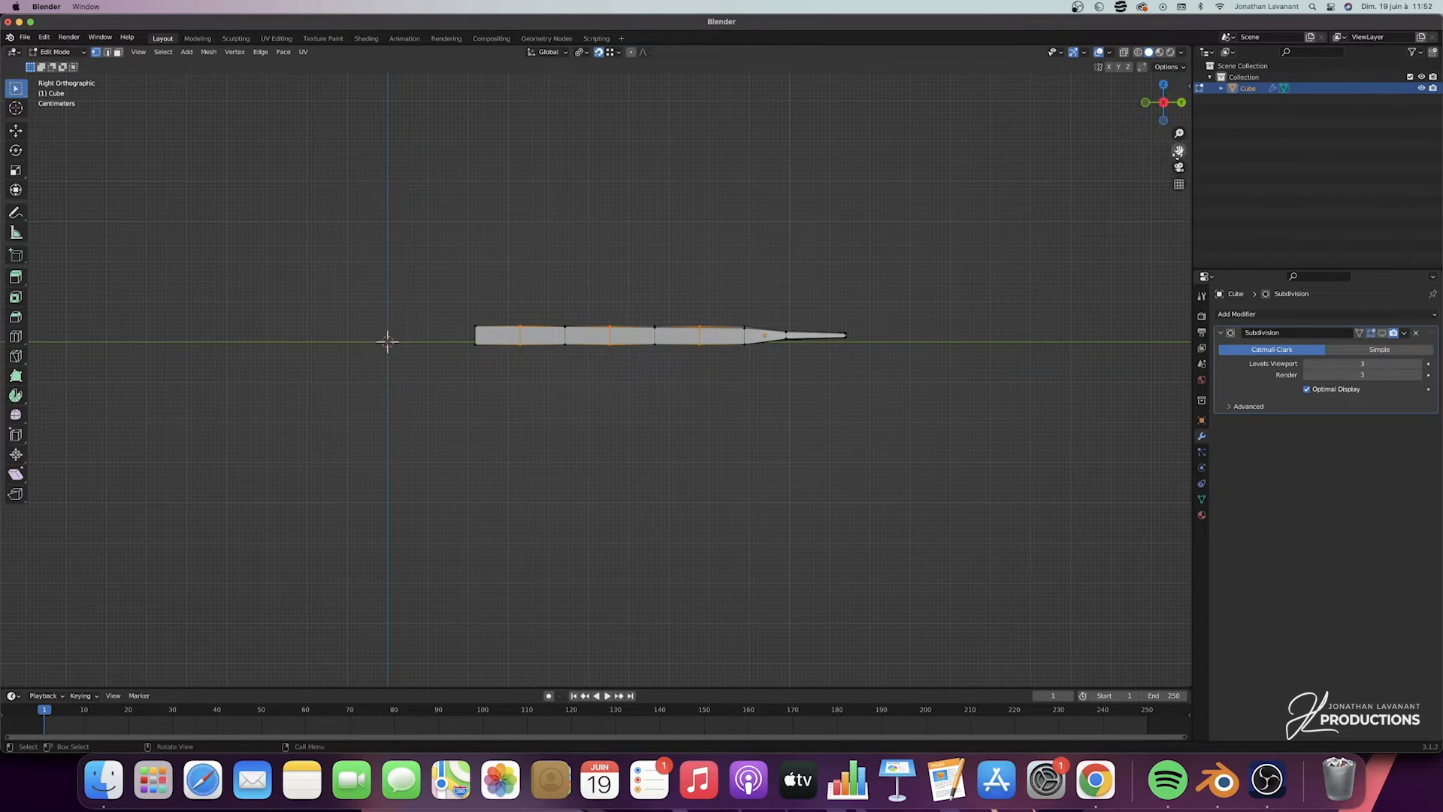
scroll(652, 347, "up", 3)
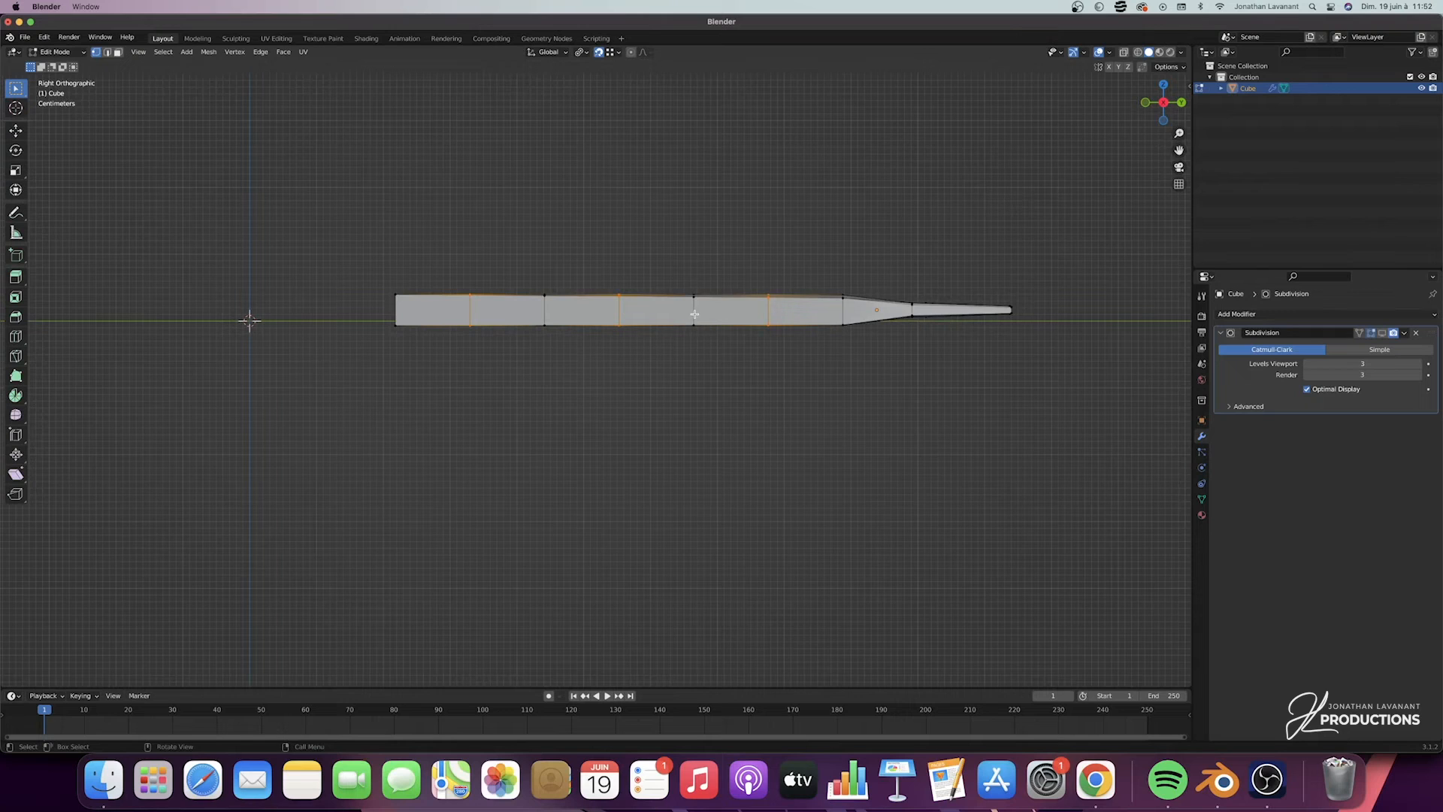
key("g")
key("z")
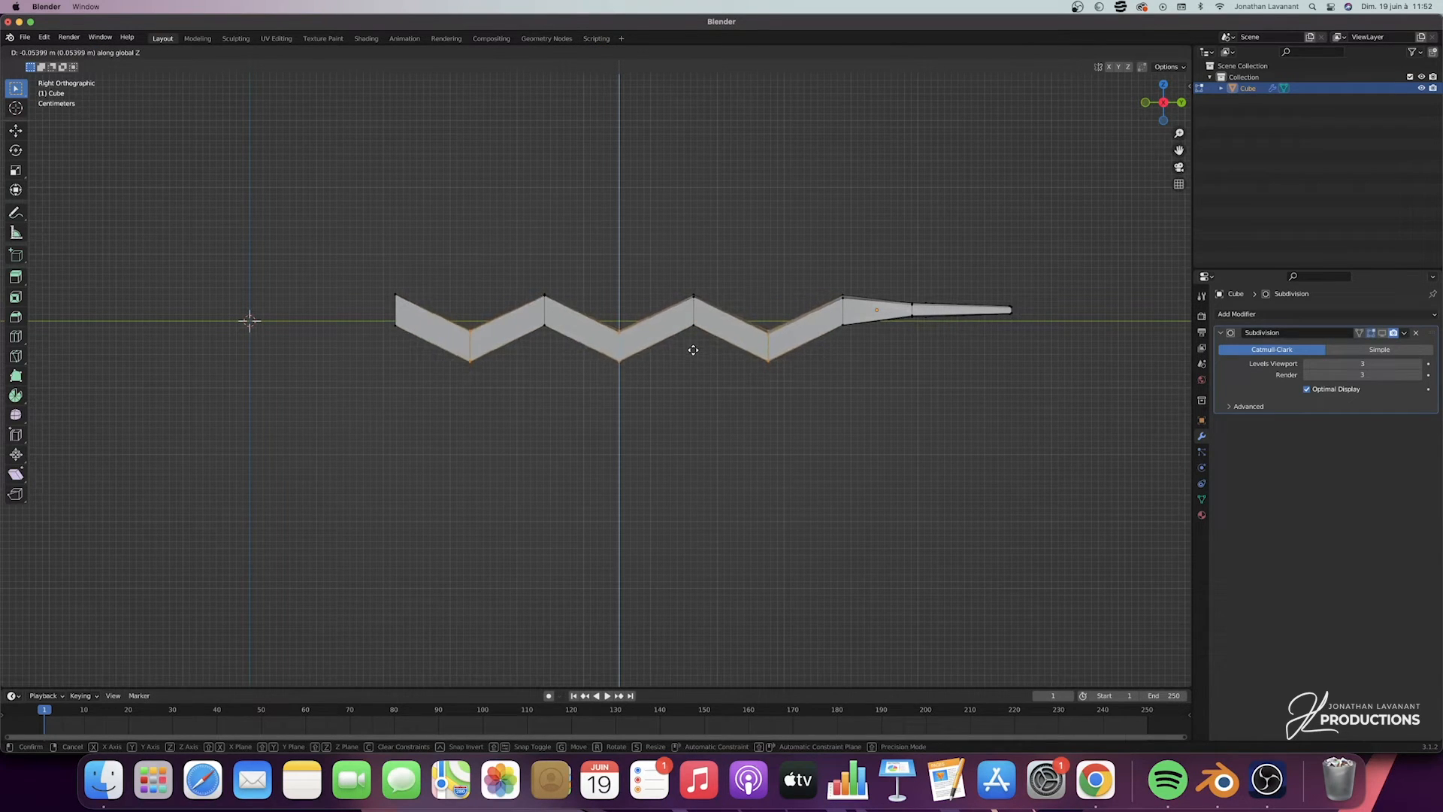
left_click(694, 349)
Select all vertices of the three upper fold lines in wireframe and raise them slightly along Z
left_click_drag(423, 260, 410, 285)
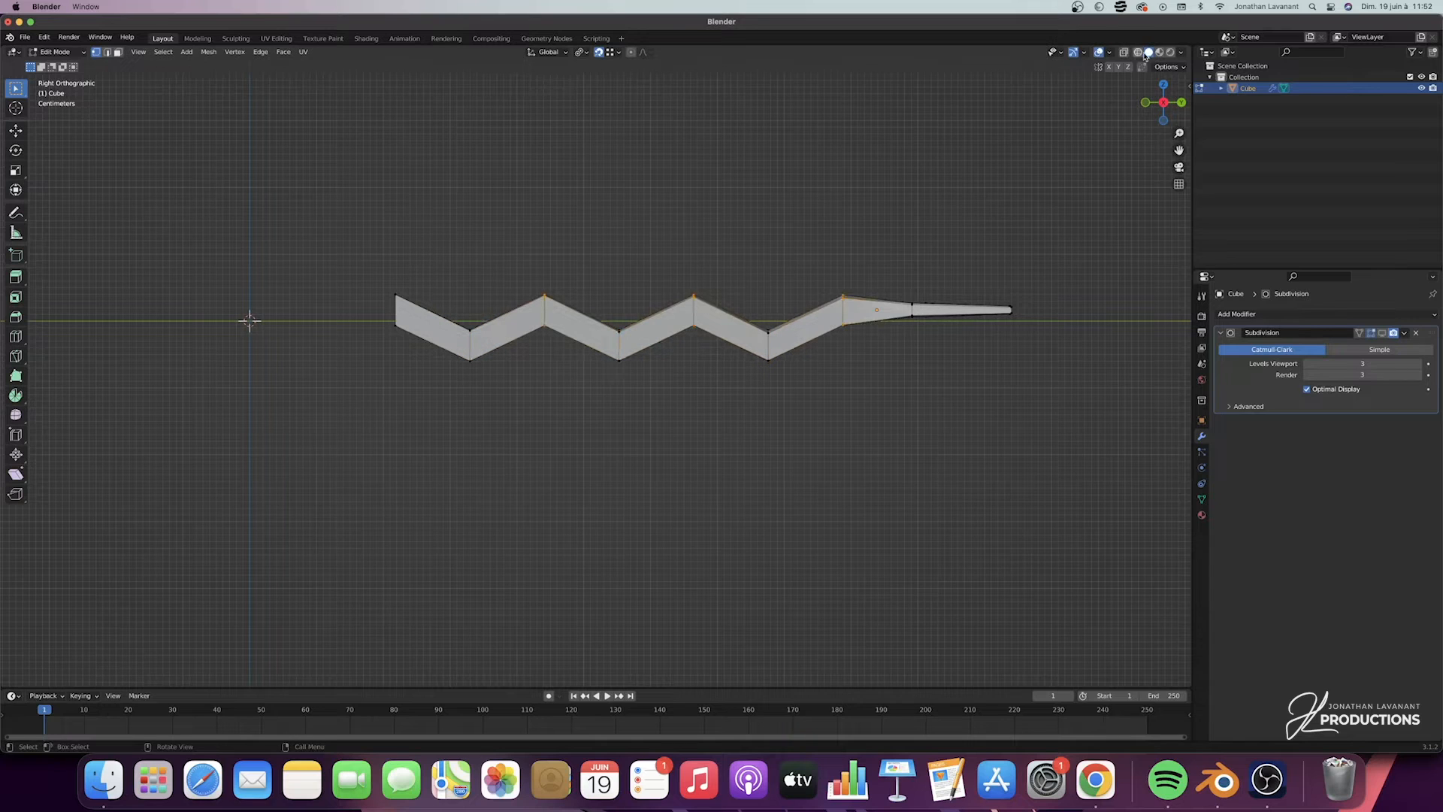
left_click(1137, 52)
left_click_drag(883, 262, 831, 365)
left_click_drag(726, 262, 680, 360, "shift")
left_click_drag(579, 259, 523, 345, "shift")
scroll(663, 216, "up", 5)
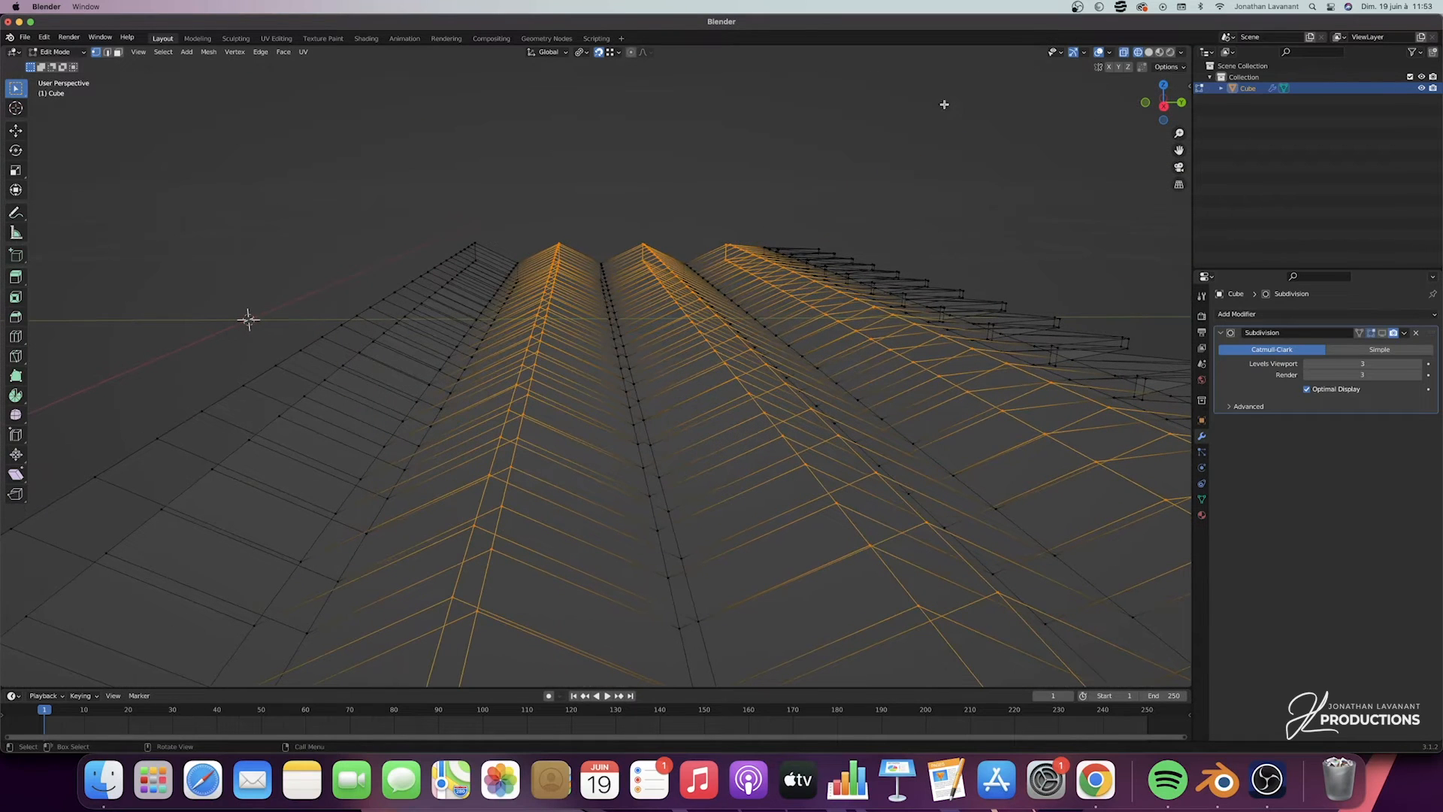
left_click(1163, 106)
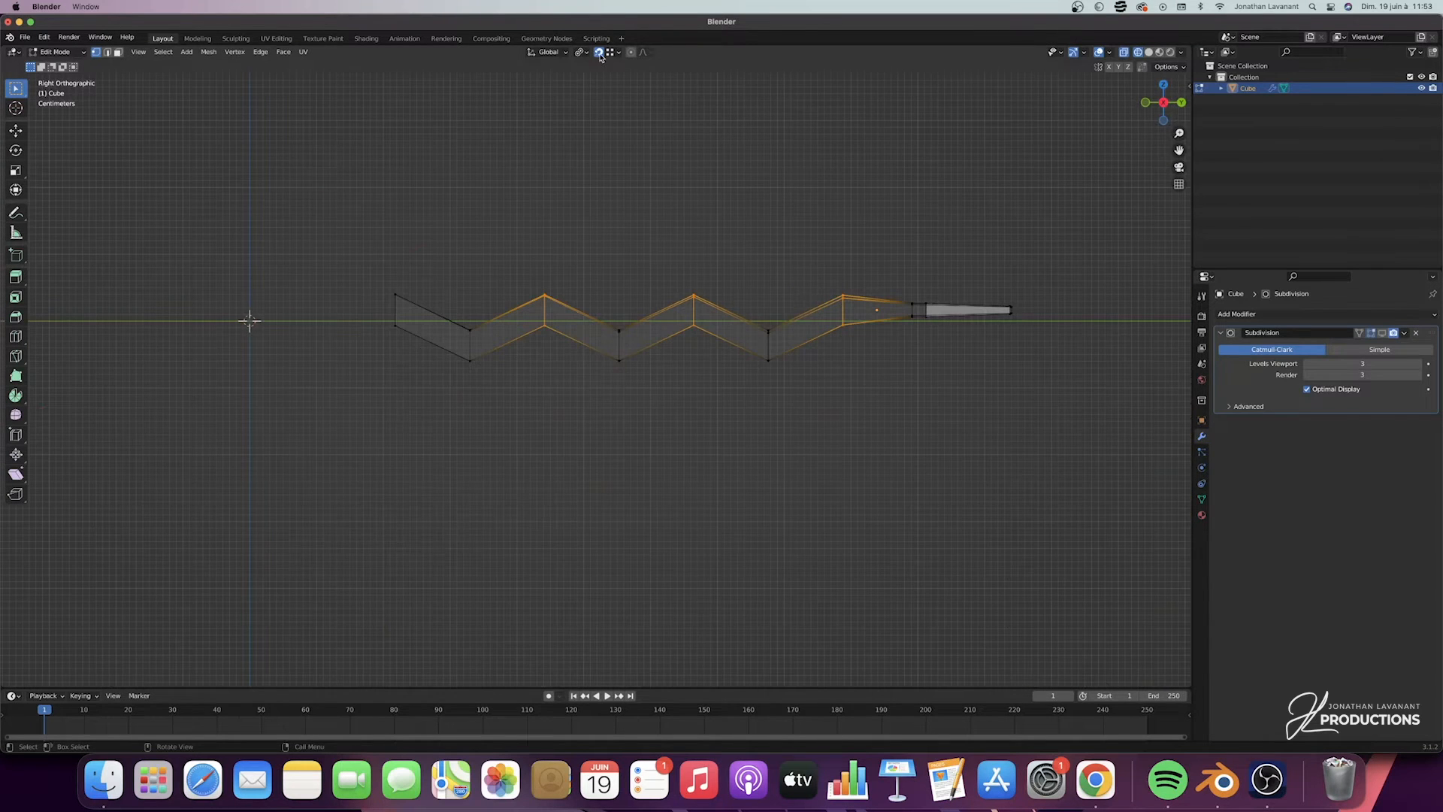
key("g")
key("z")
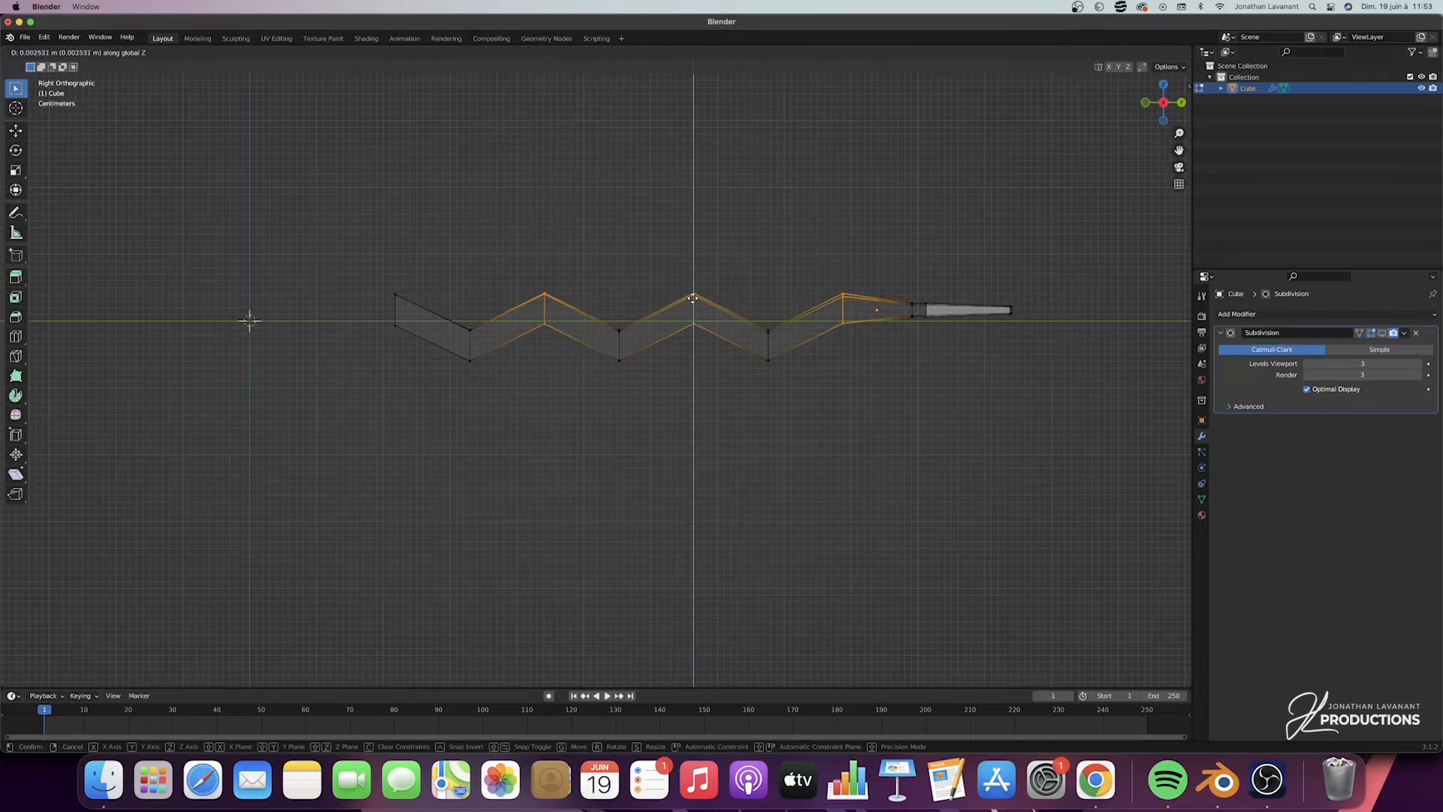
left_click(692, 284)
Return to Object Mode in solid shading and show the subdivision on the corrugated plate in the viewport
key("Tab")
mouse_move(698, 316)
middle_mouse_down()
mouse_move(1036, 216)
mouse_move(1120, 91)
middle_mouse_up()
left_click(1149, 52)
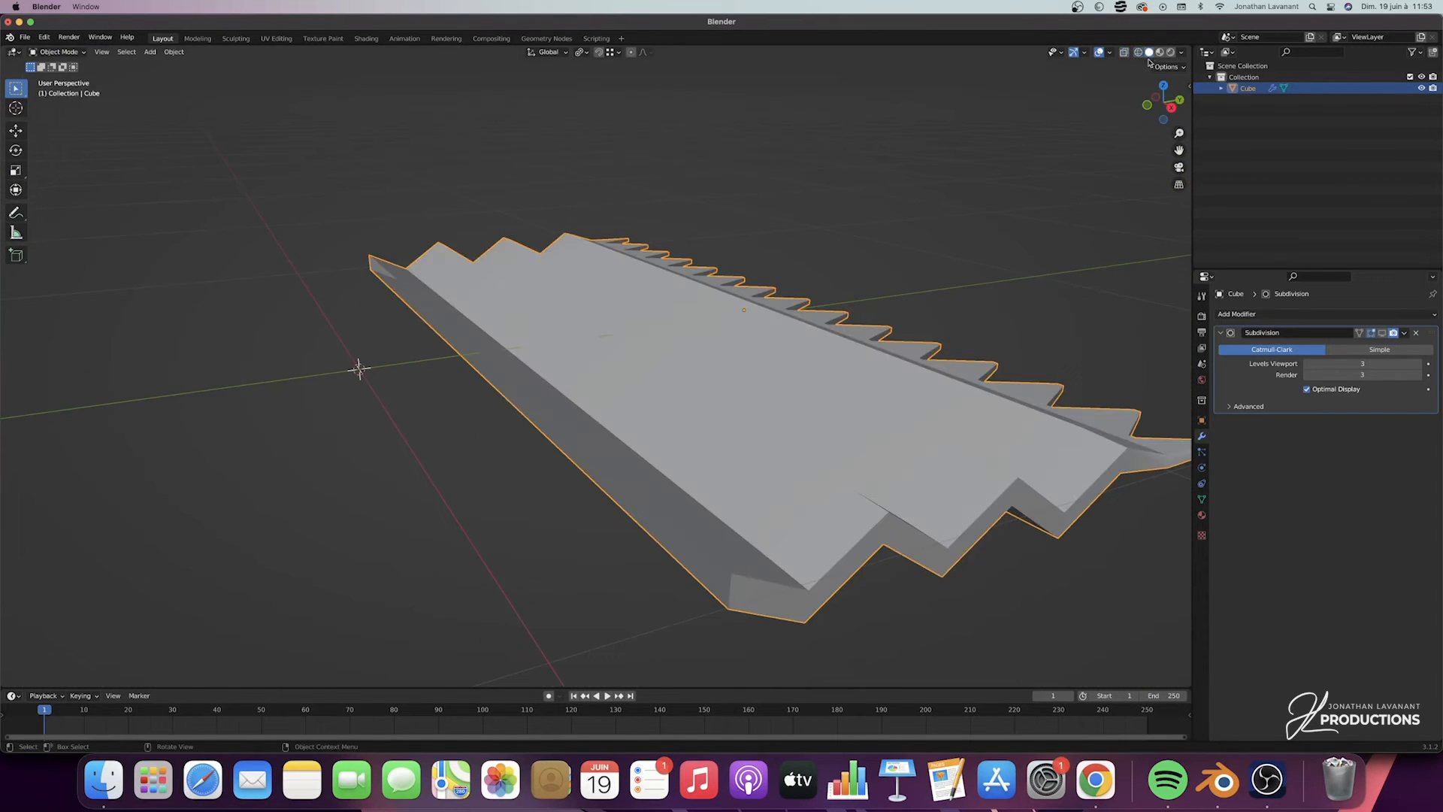
middle_click_drag(1151, 142, 928, 294)
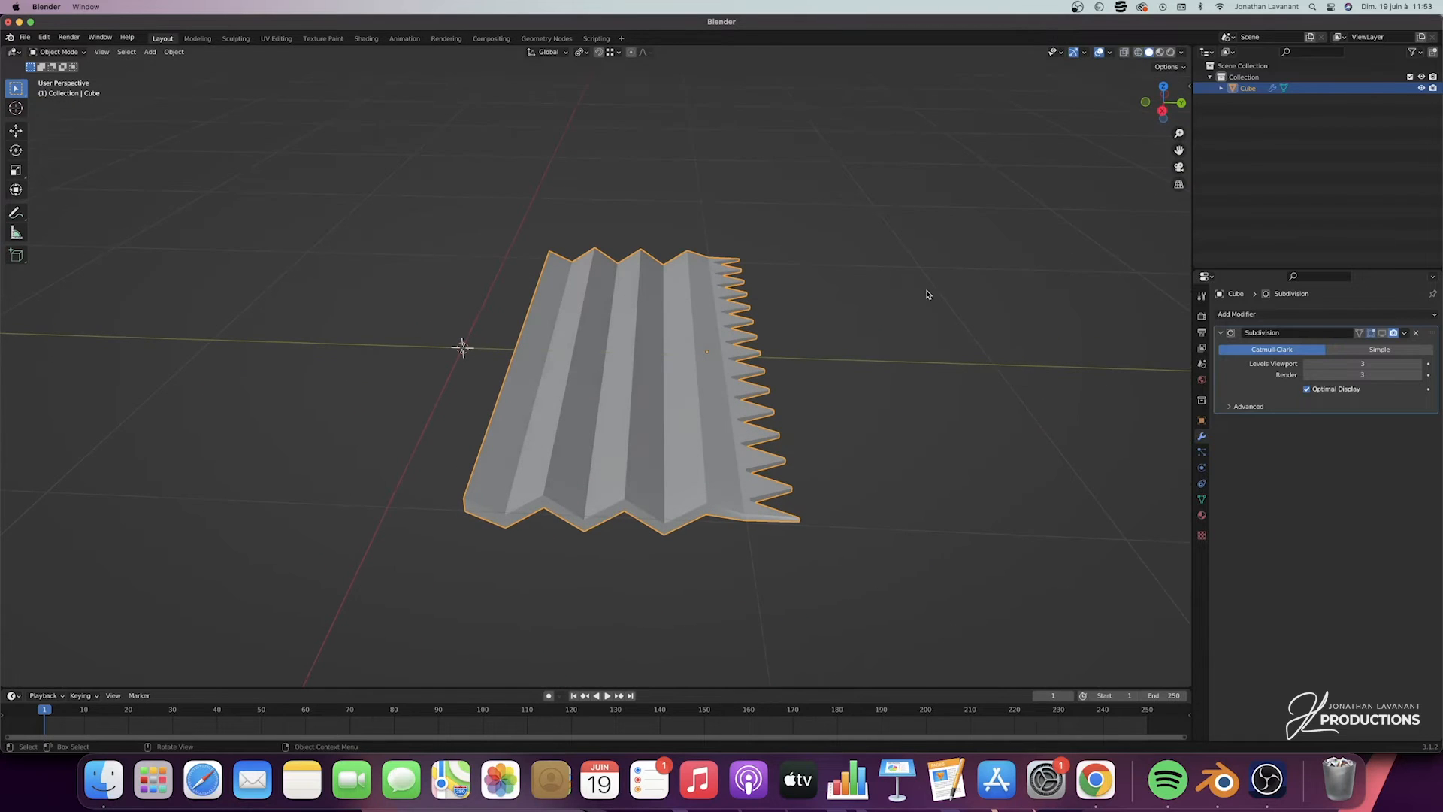
left_click(1382, 333)
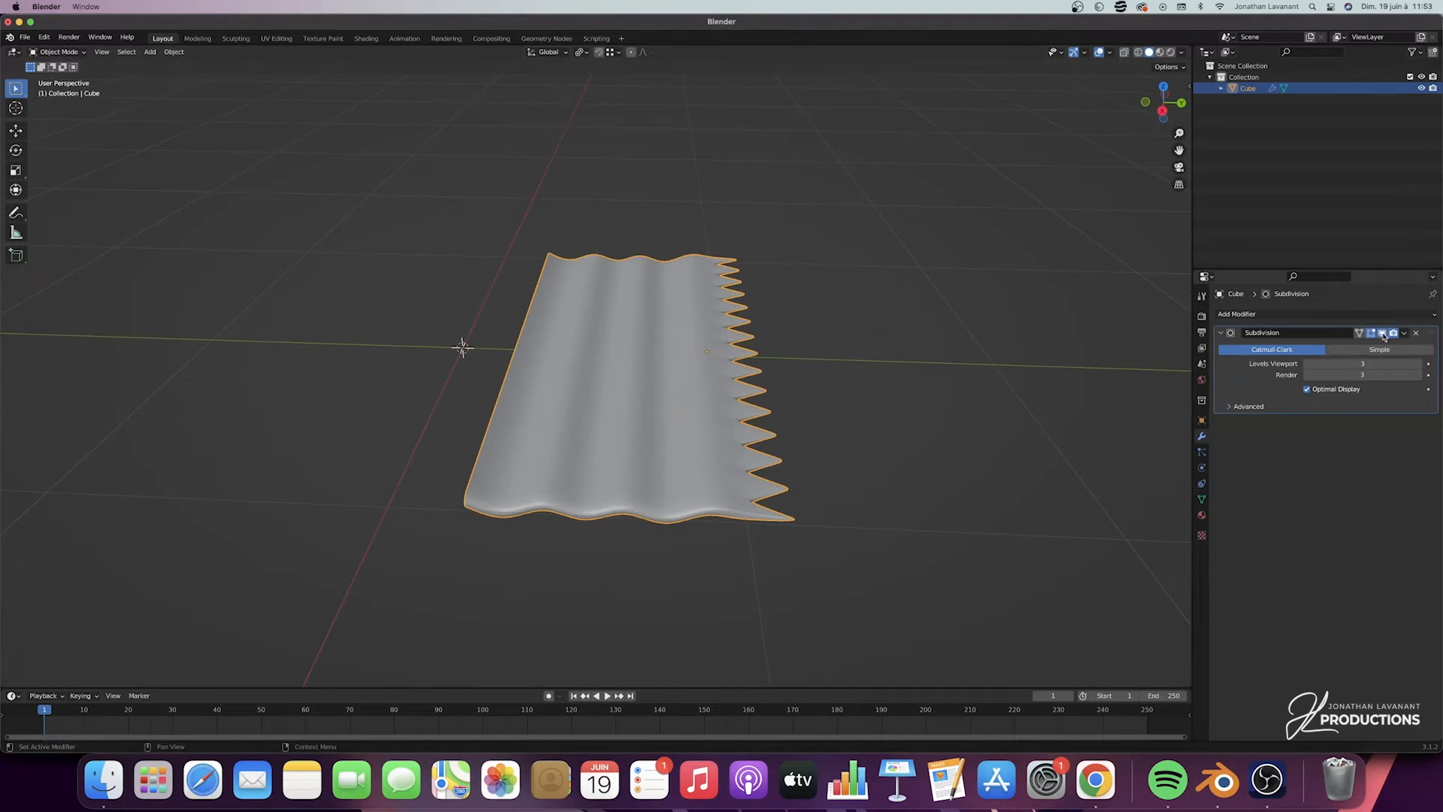
mouse_move(792, 444)
middle_mouse_down()
mouse_move(800, 433)
mouse_move(596, 430)
mouse_move(511, 402)
mouse_move(557, 402)
middle_mouse_up()
Select the plate's back-edge loop in Edit Mode and extrude it about 0.21 m along negative Y
key("Tab")
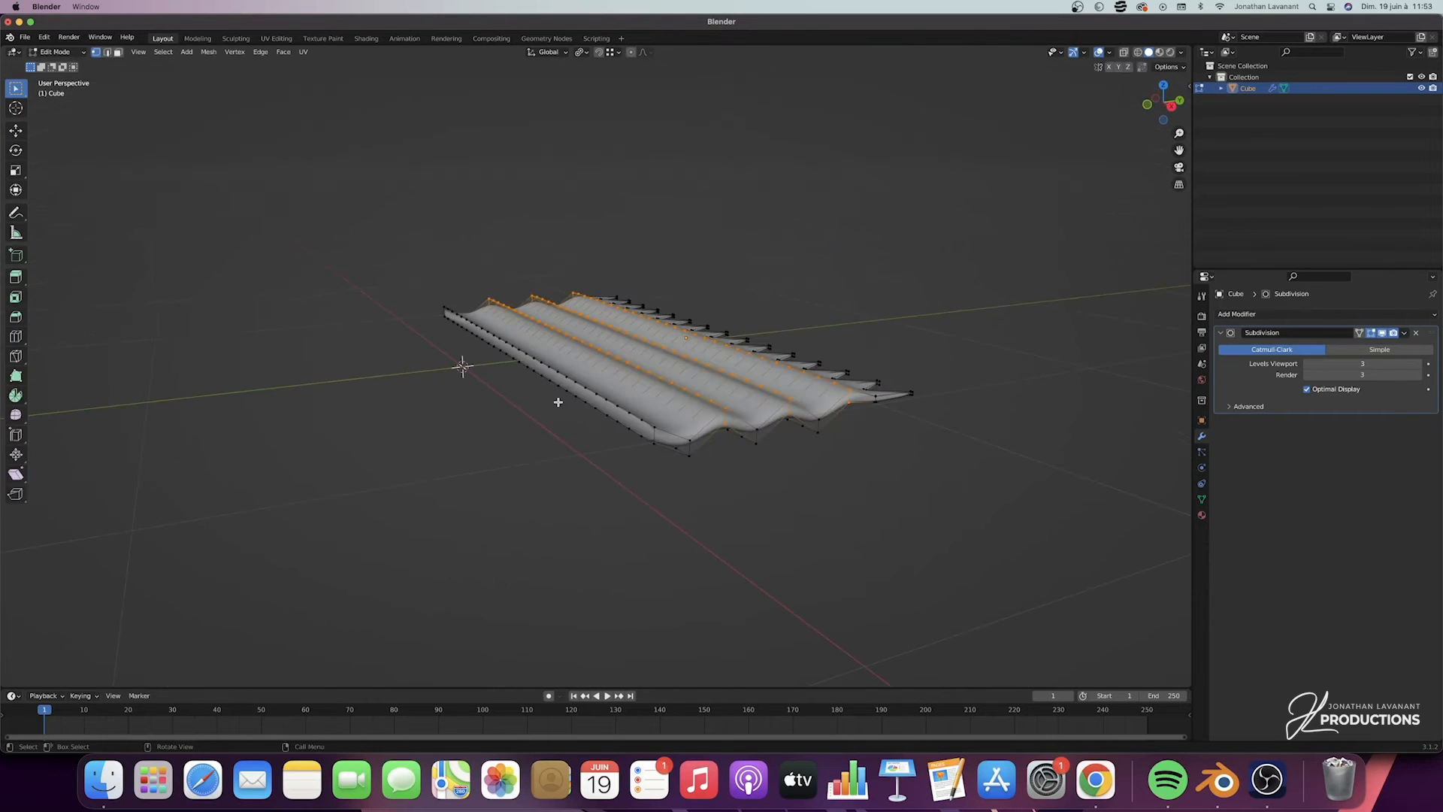
left_click(618, 407, "alt")
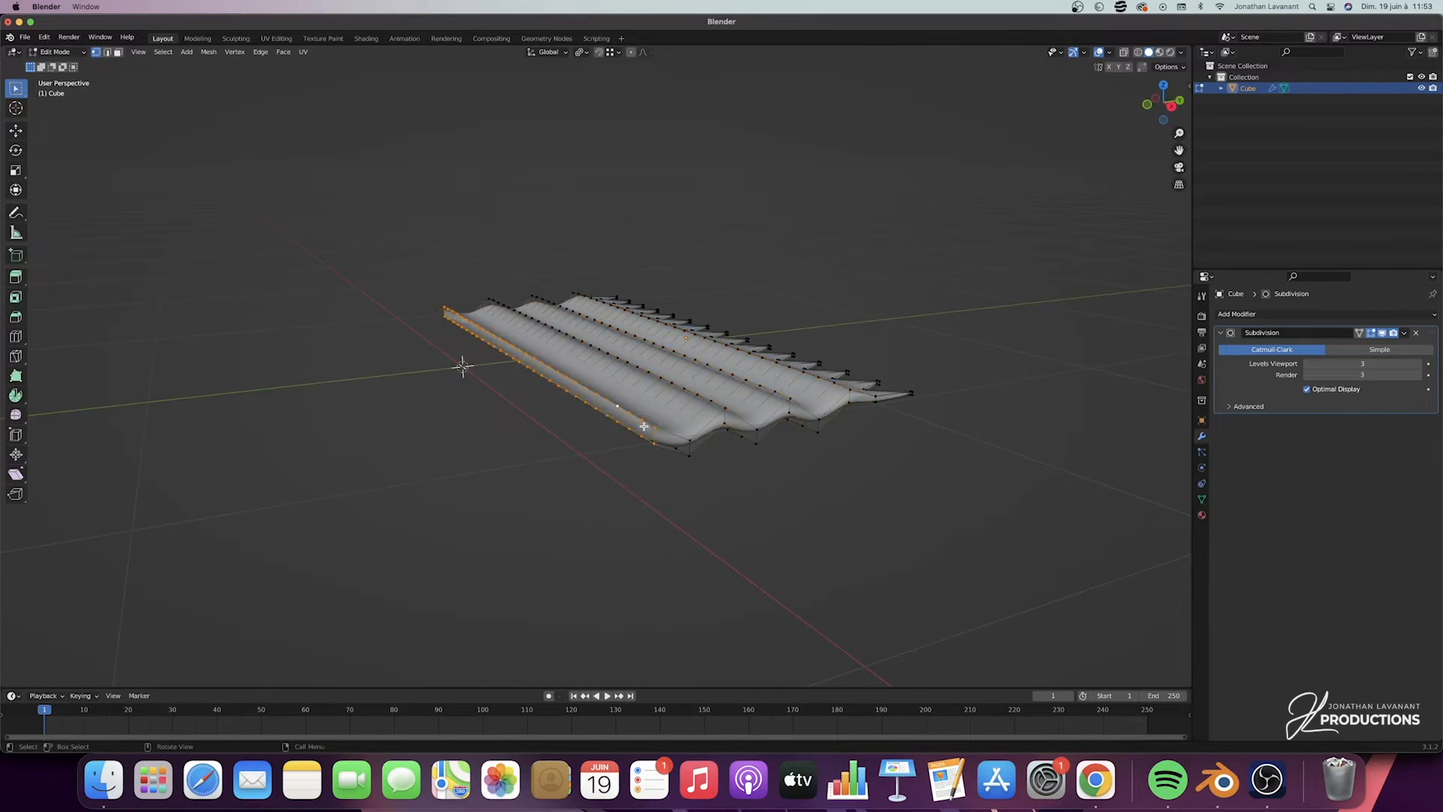
middle_click_drag(644, 426, 642, 426)
middle_click_drag(535, 365, 846, 268)
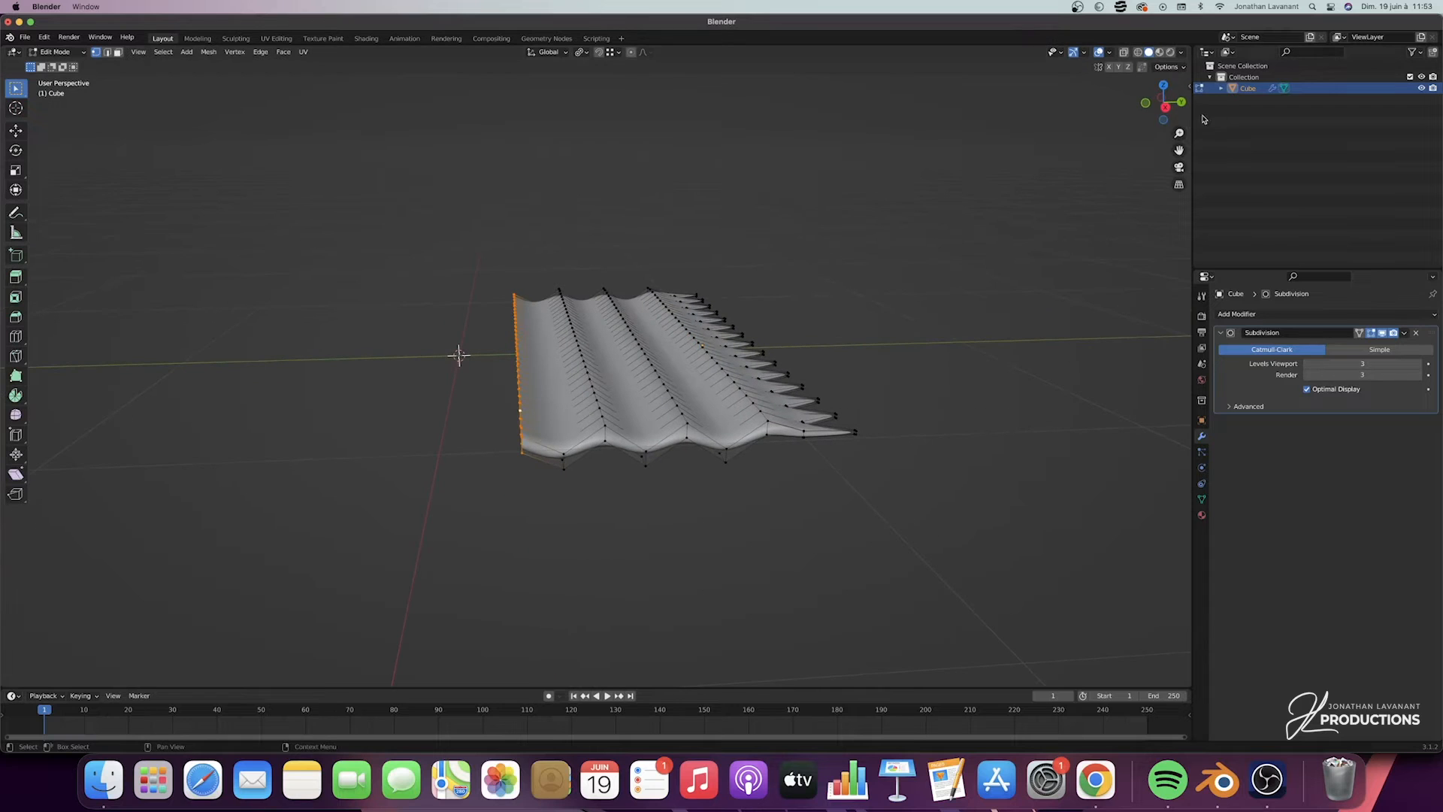
left_click(1166, 107)
middle_click_drag(1113, 119, 1176, 137, "shift")
scroll(618, 375, "up", 2)
key("g")
key("y")
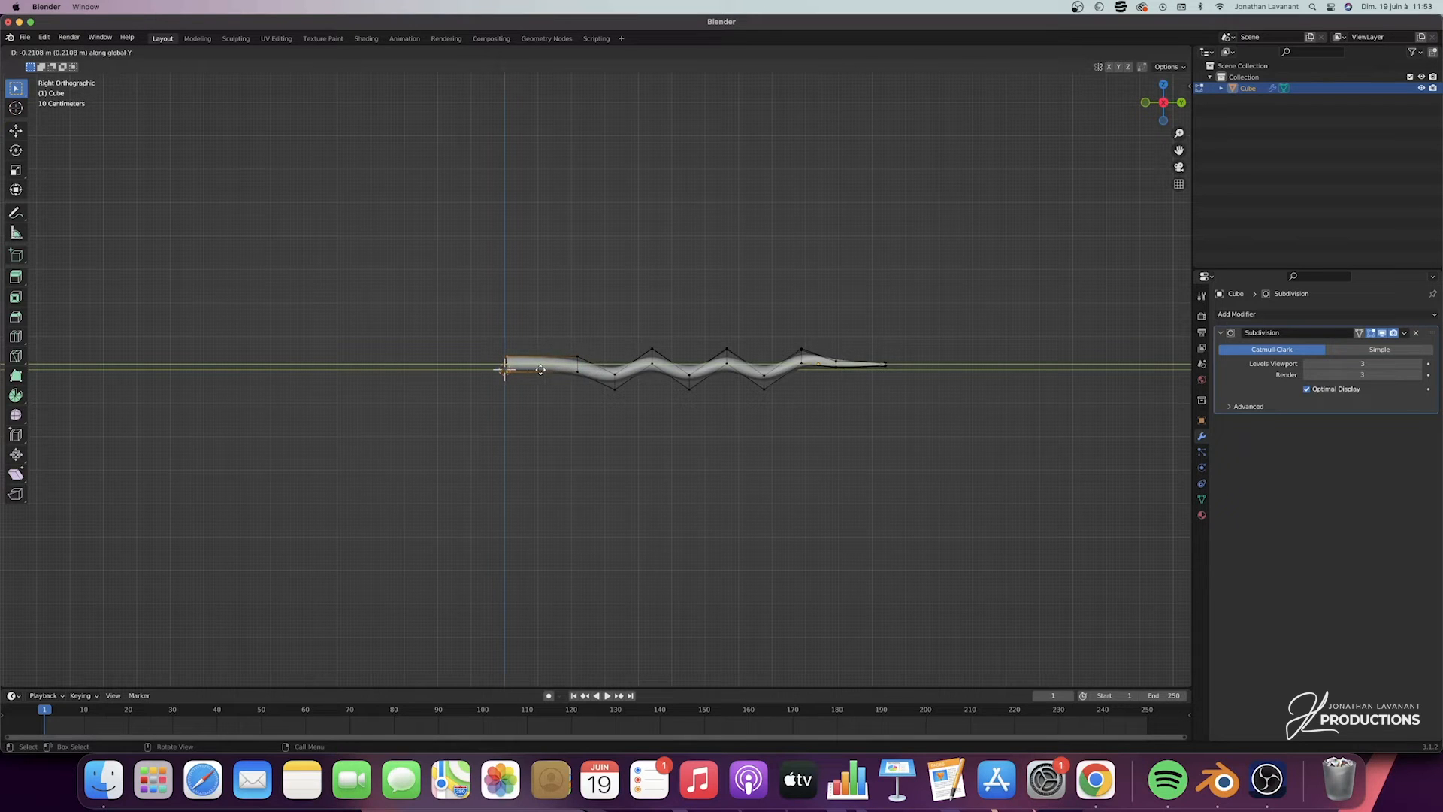
left_click(541, 370)
Flare the extruded back end by scaling it about 6.8 times along Z
key("s")
key("z")
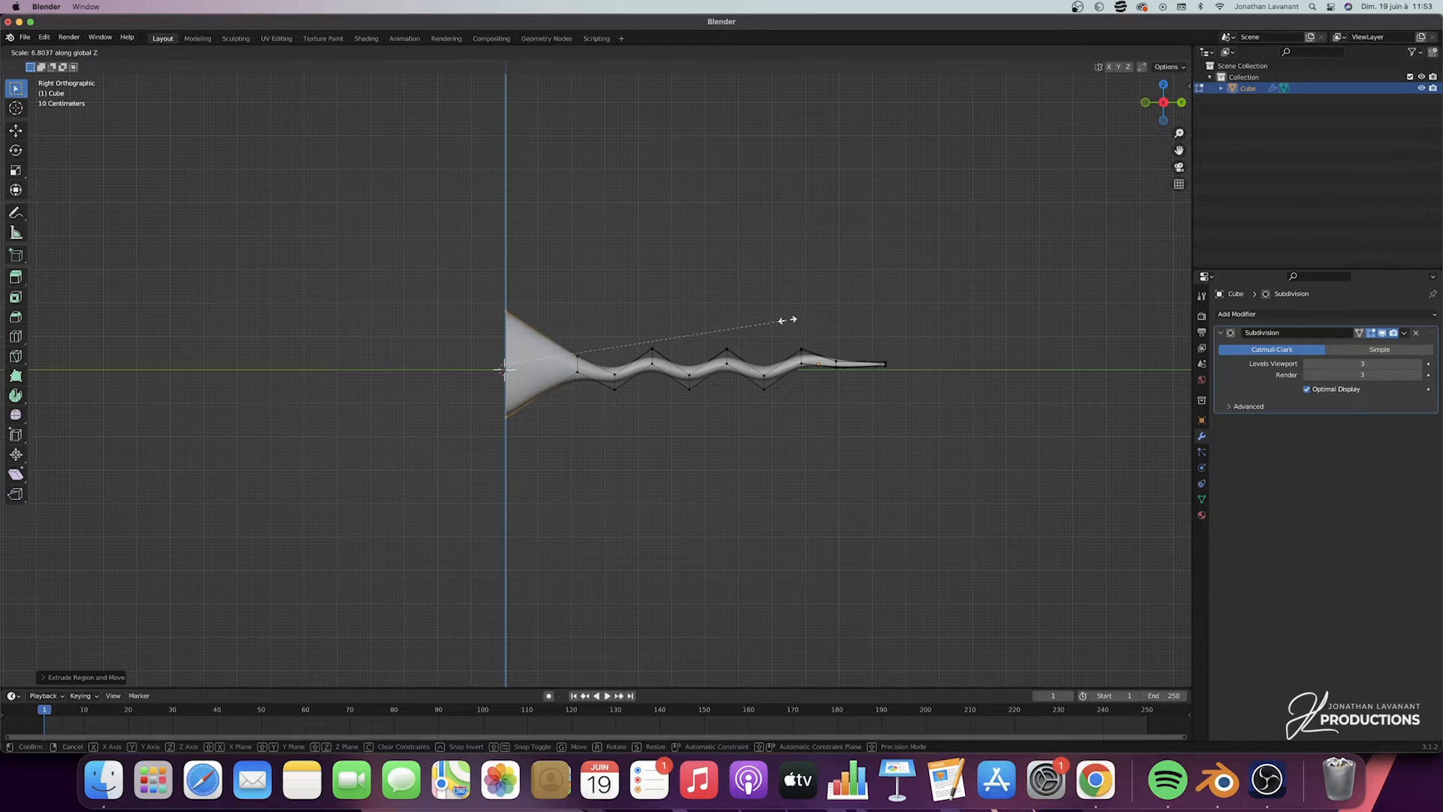
left_click(787, 320)
Extrude the flared end along negative Y and scale the new section slightly larger along Z
key("e")
key("y")
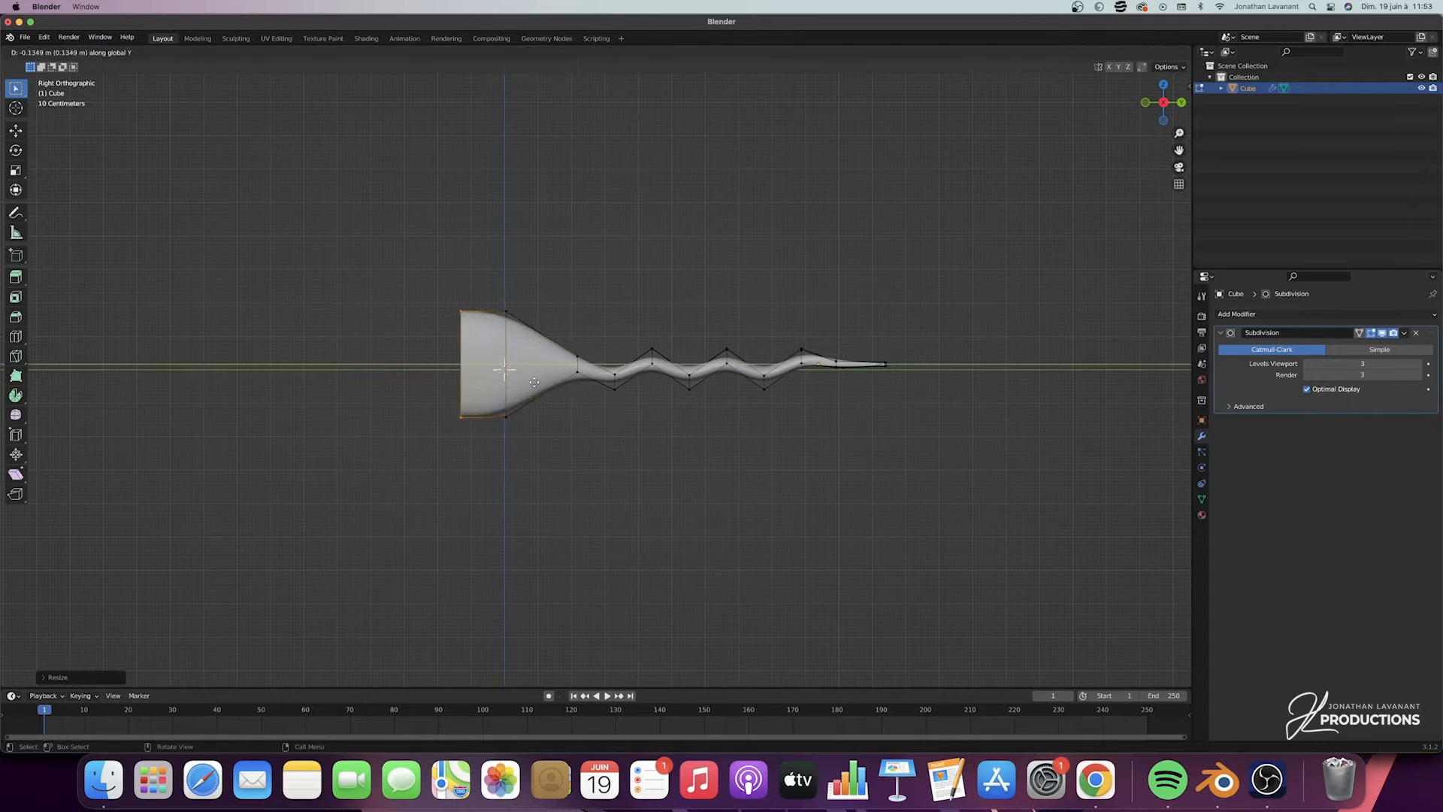
left_click(520, 381)
key("s")
key("z")
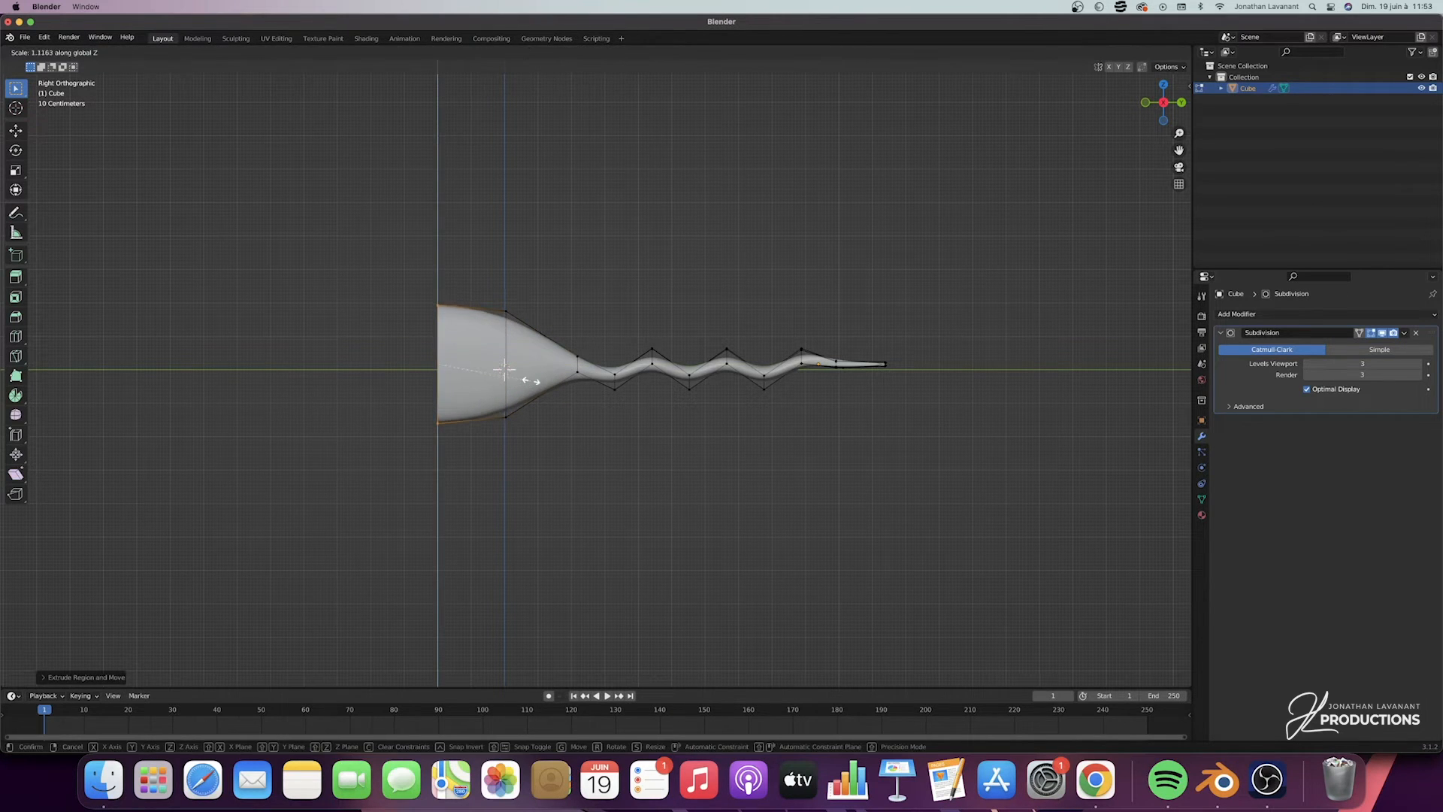
left_click(542, 380)
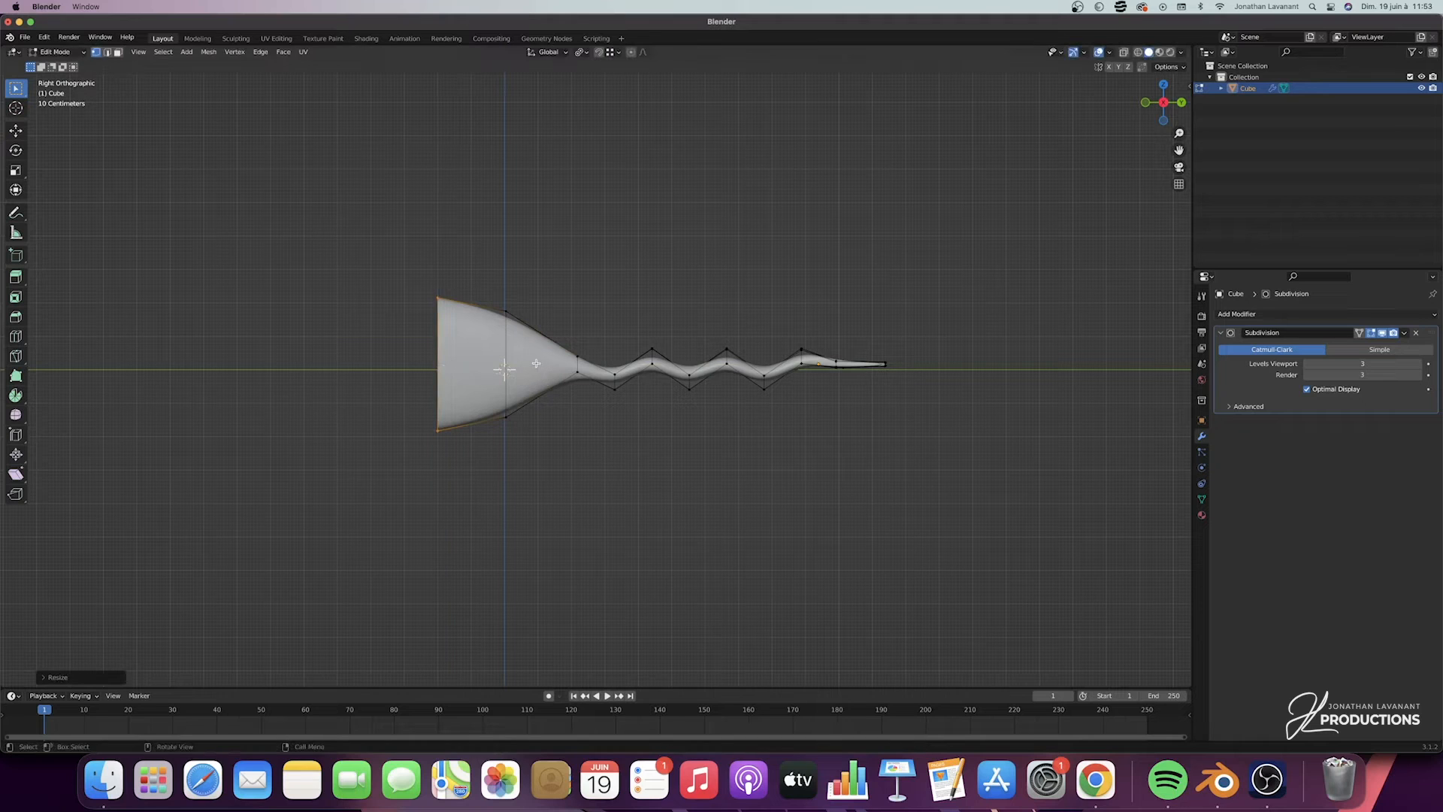
Extrude the open back end about 0.19 m farther along negative Y and scale the new section about 1.1 times along Z
key("e")
key("y")
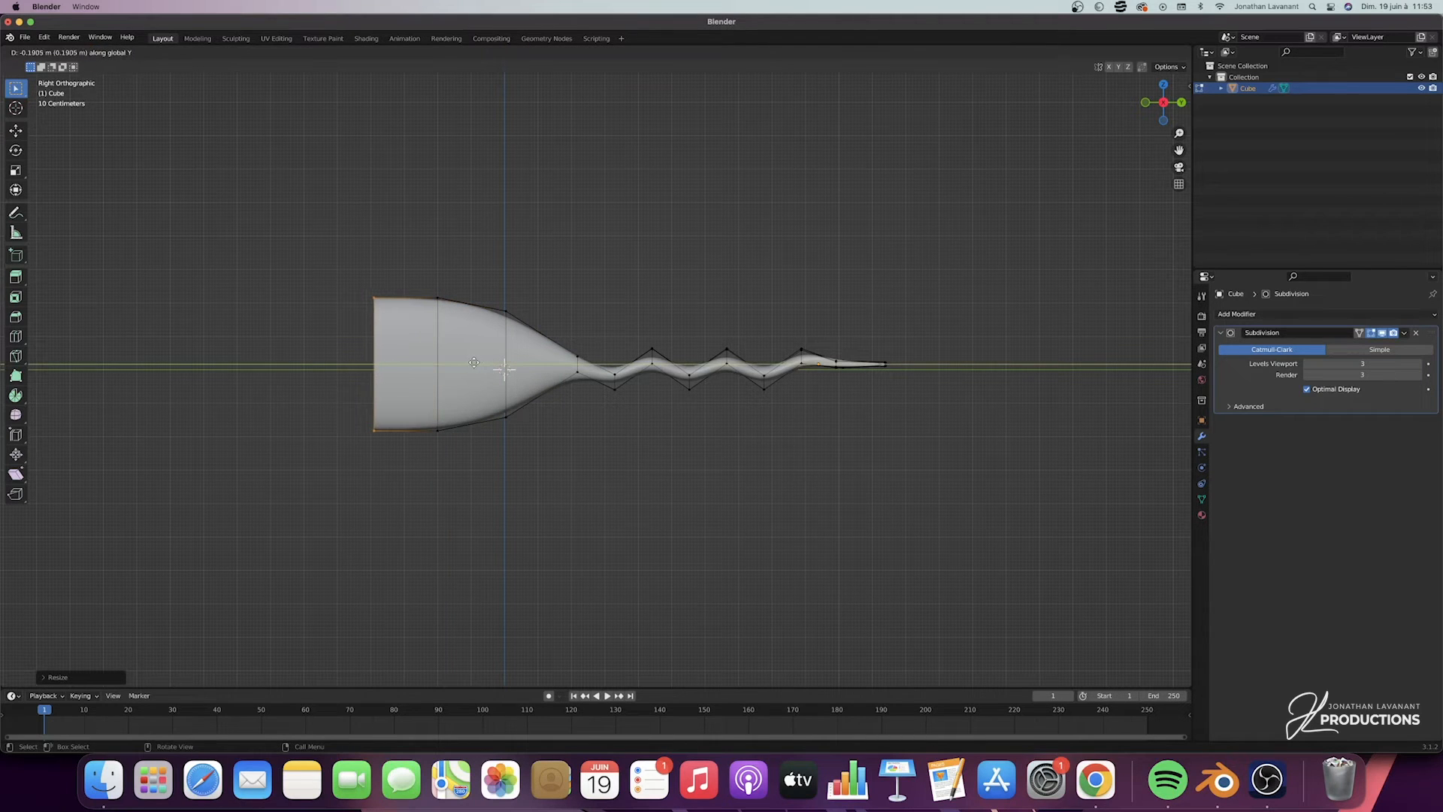
left_click(476, 363)
key("s")
key("z")
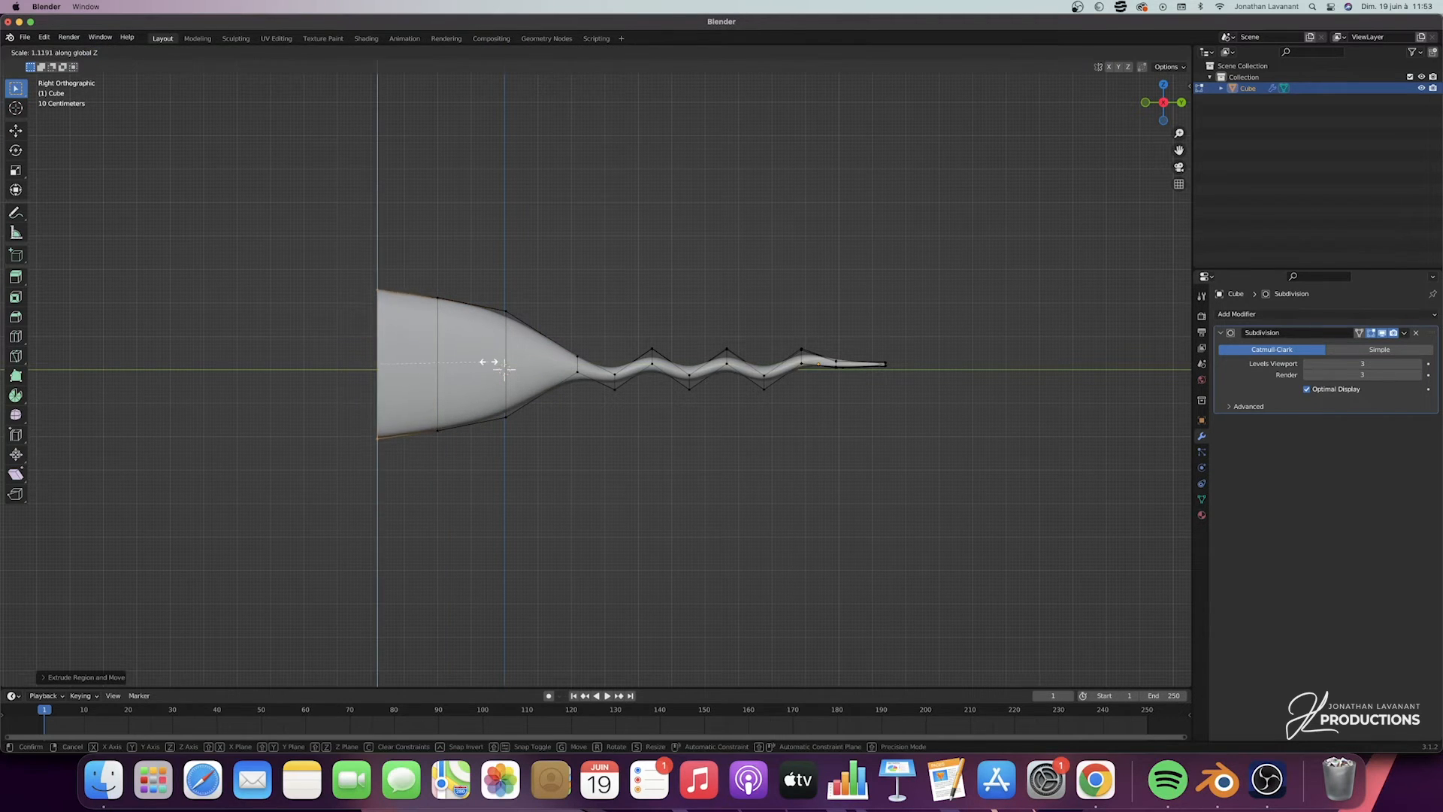
left_click(503, 368)
In top view, narrow the first two edge loops behind the corrugations, scaling the second loop in more than the first
middle_click_drag(484, 364, 489, 363)
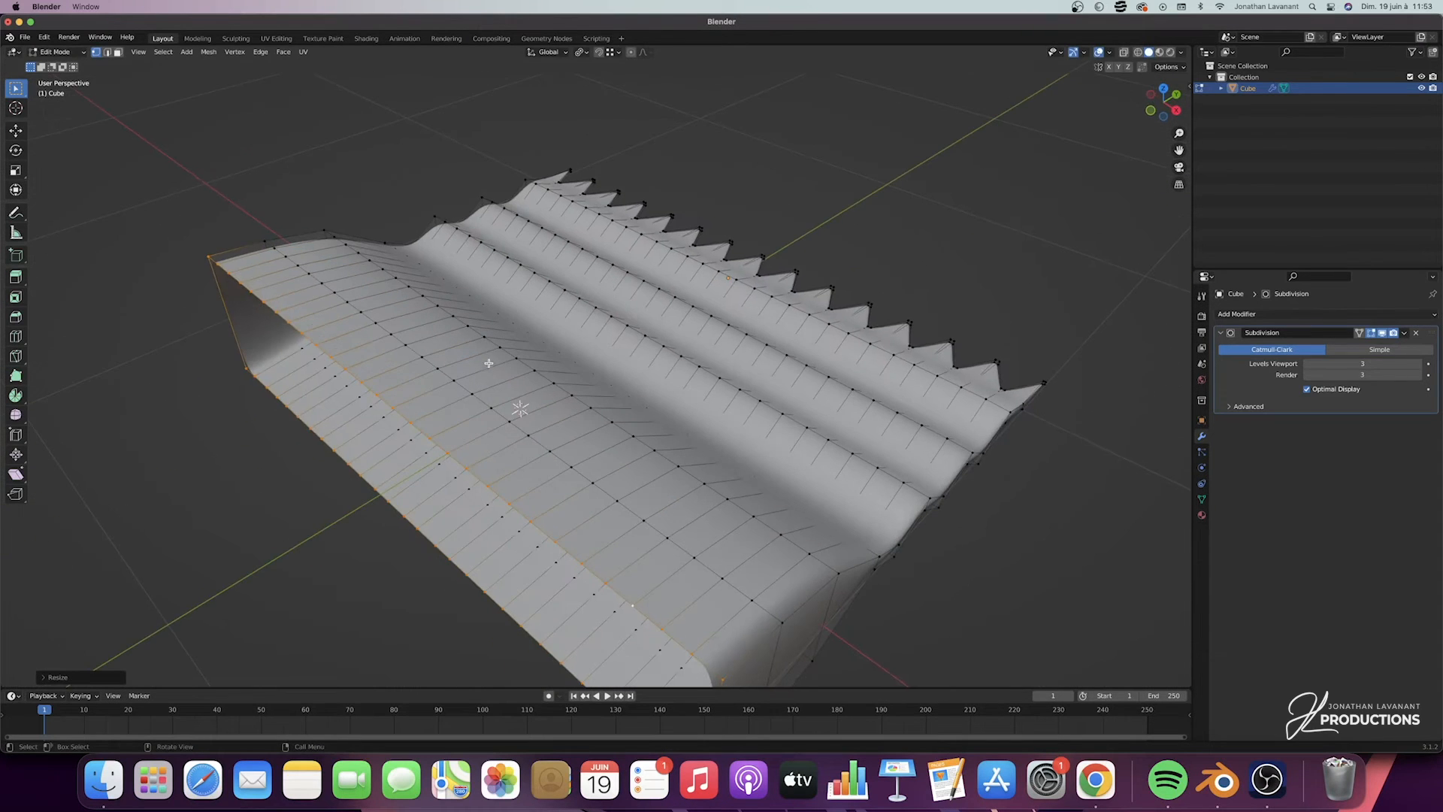
left_click(1163, 89)
left_click_drag(1176, 135, 1179, 148)
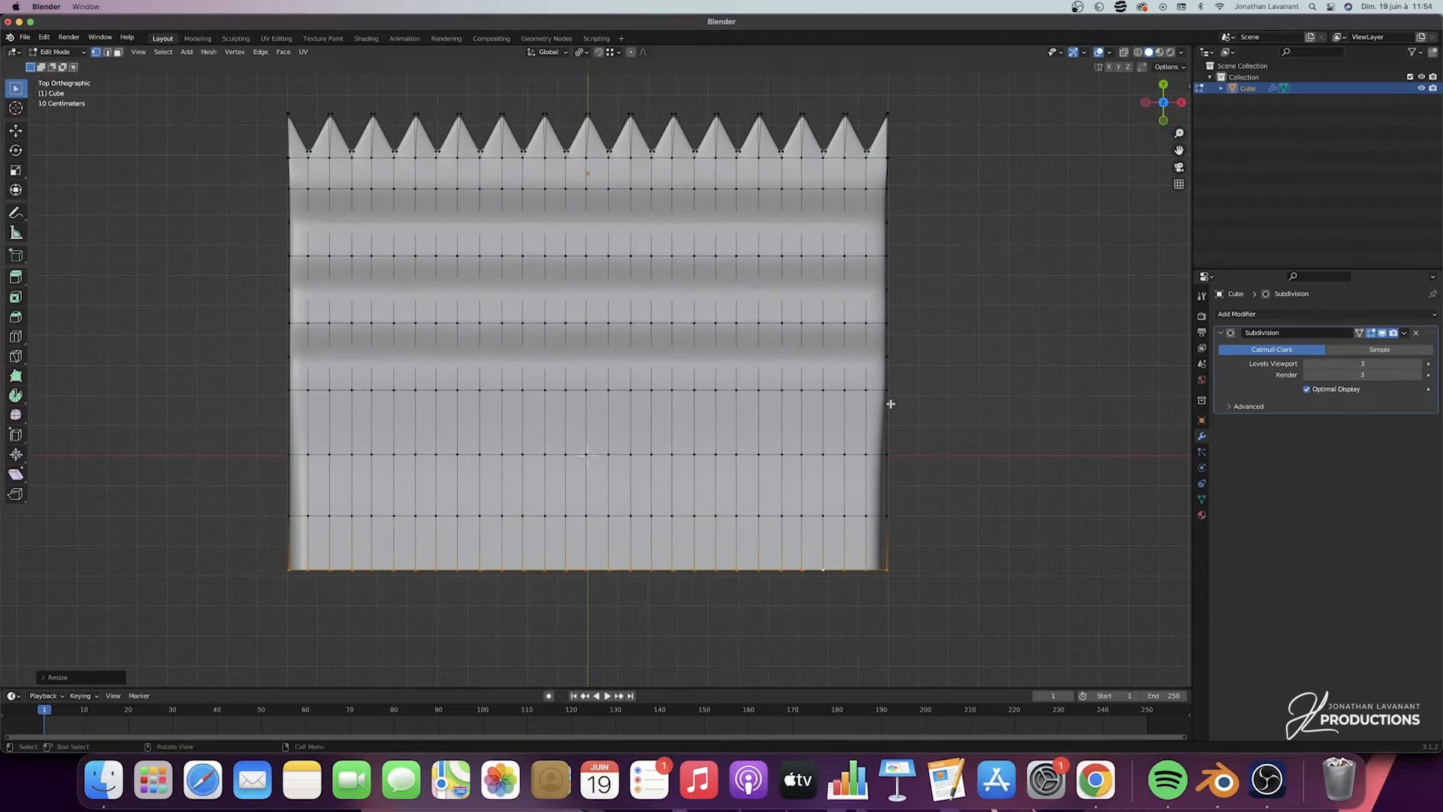
left_click(770, 390, "alt")
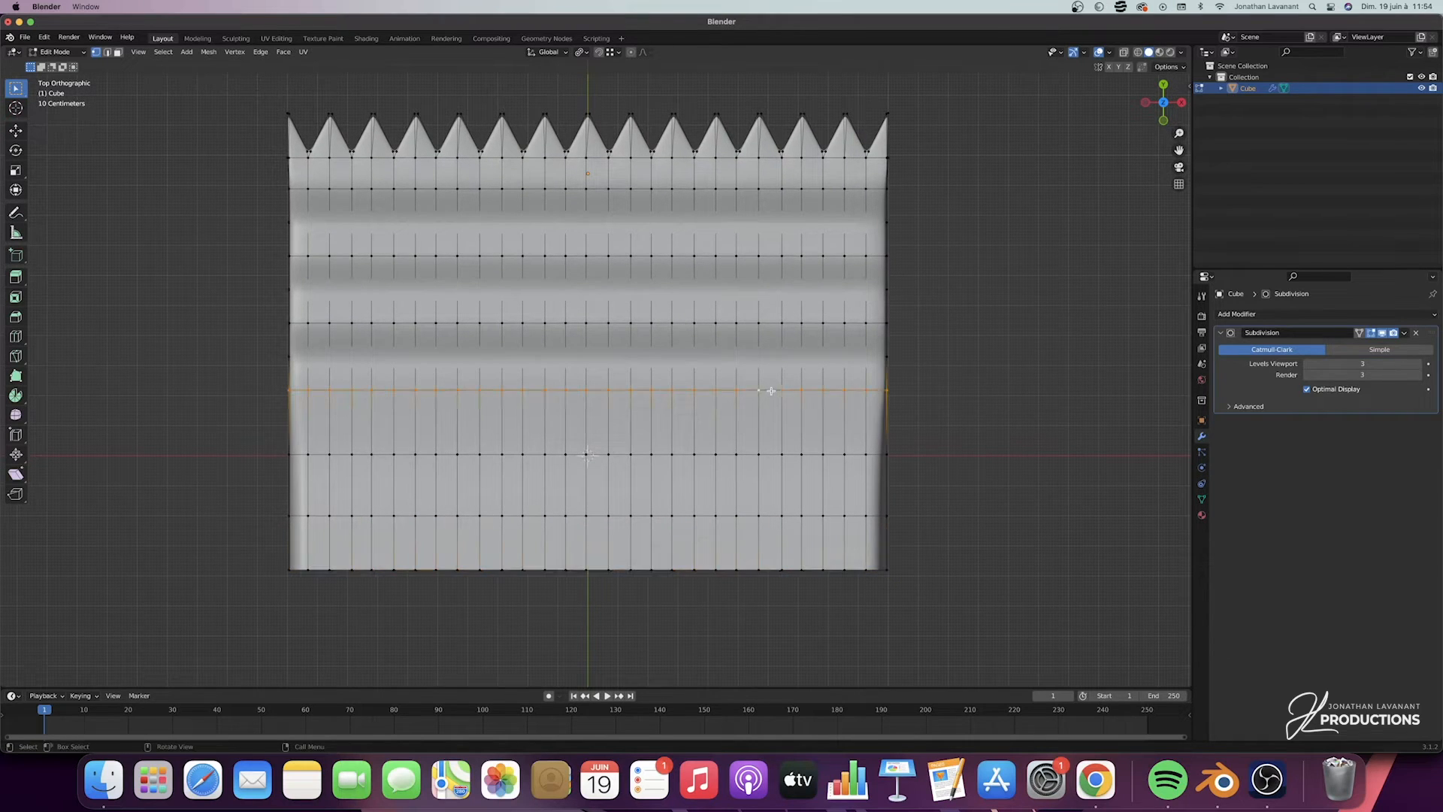
key("s")
key("x")
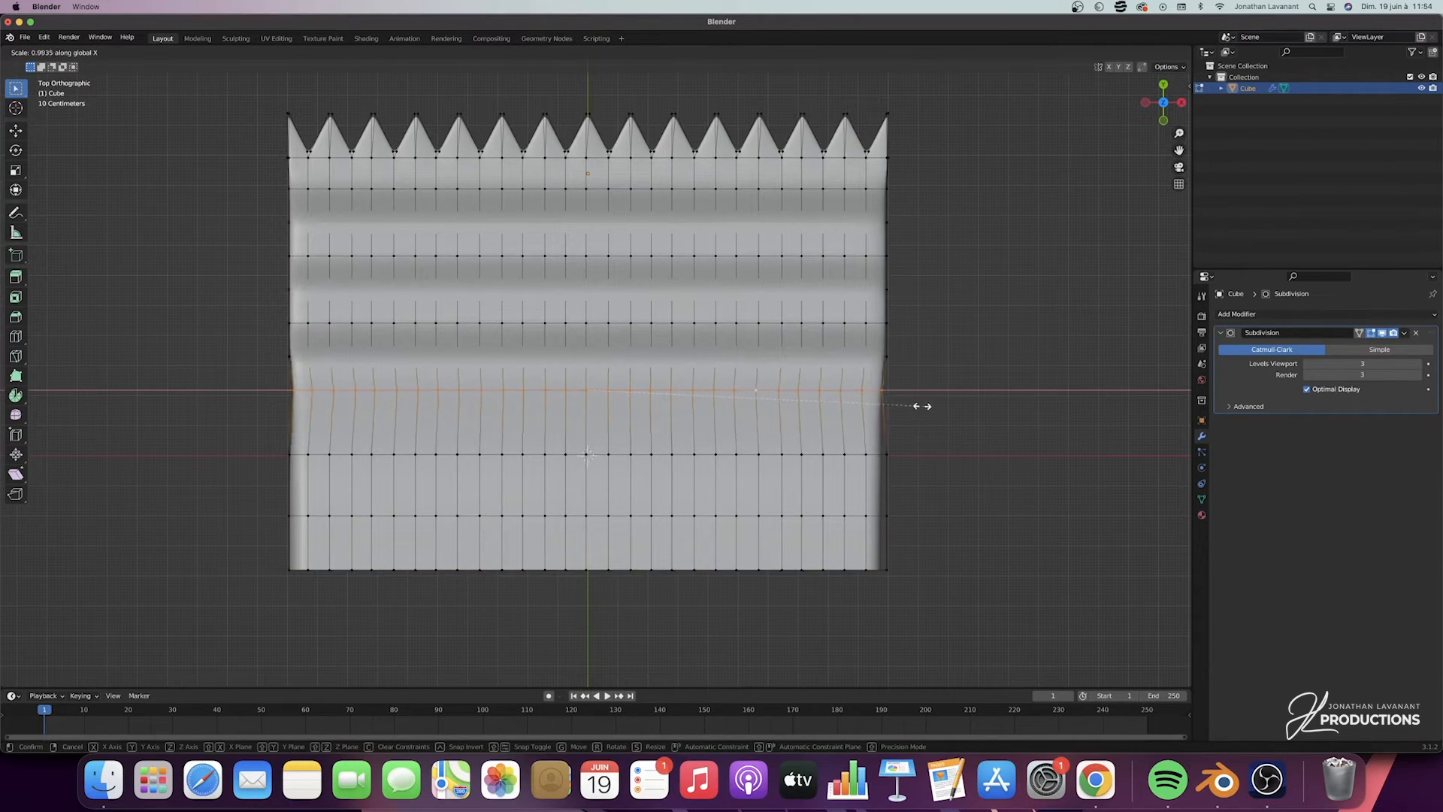
left_click(908, 404)
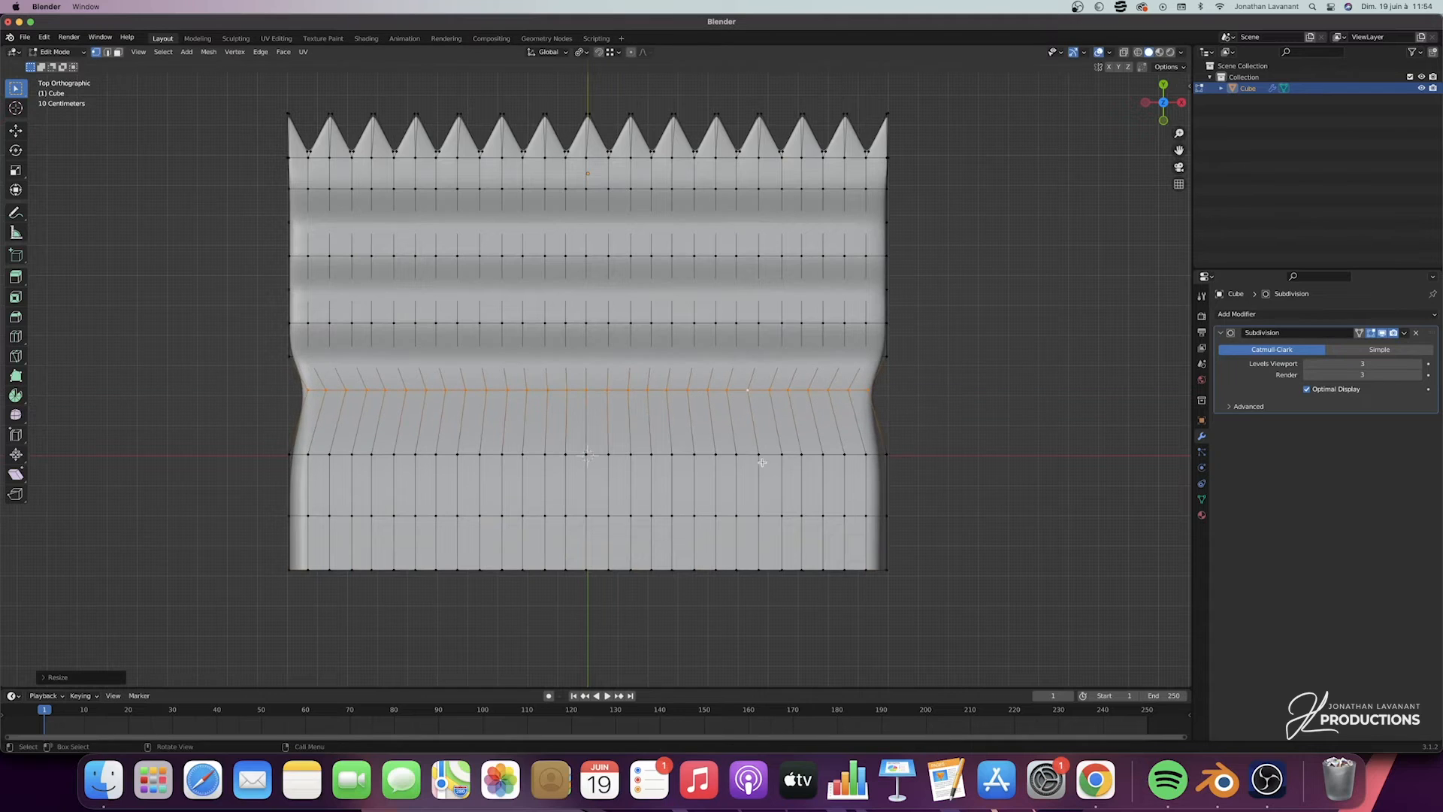
left_click(750, 454, "alt")
key("s")
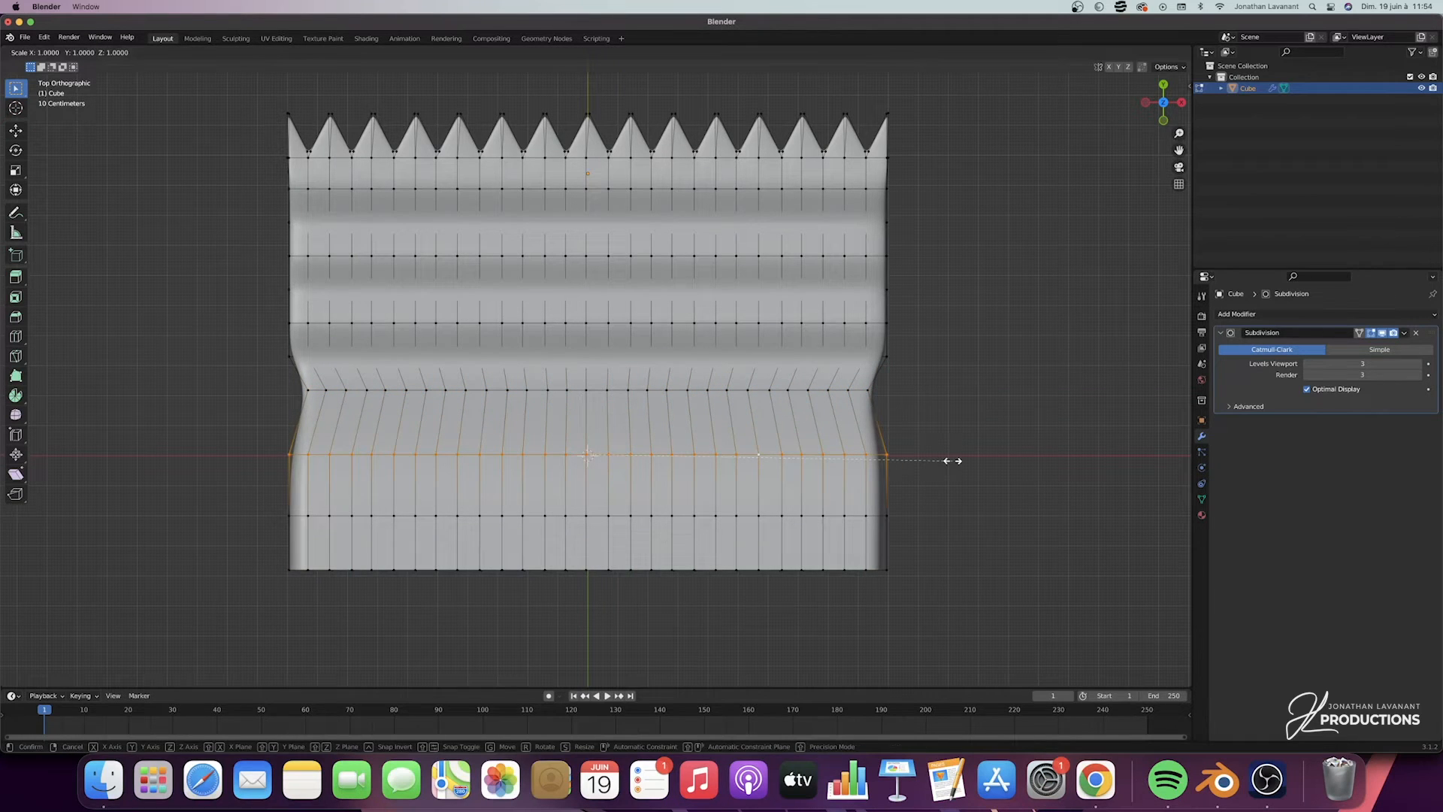
left_click(914, 458)
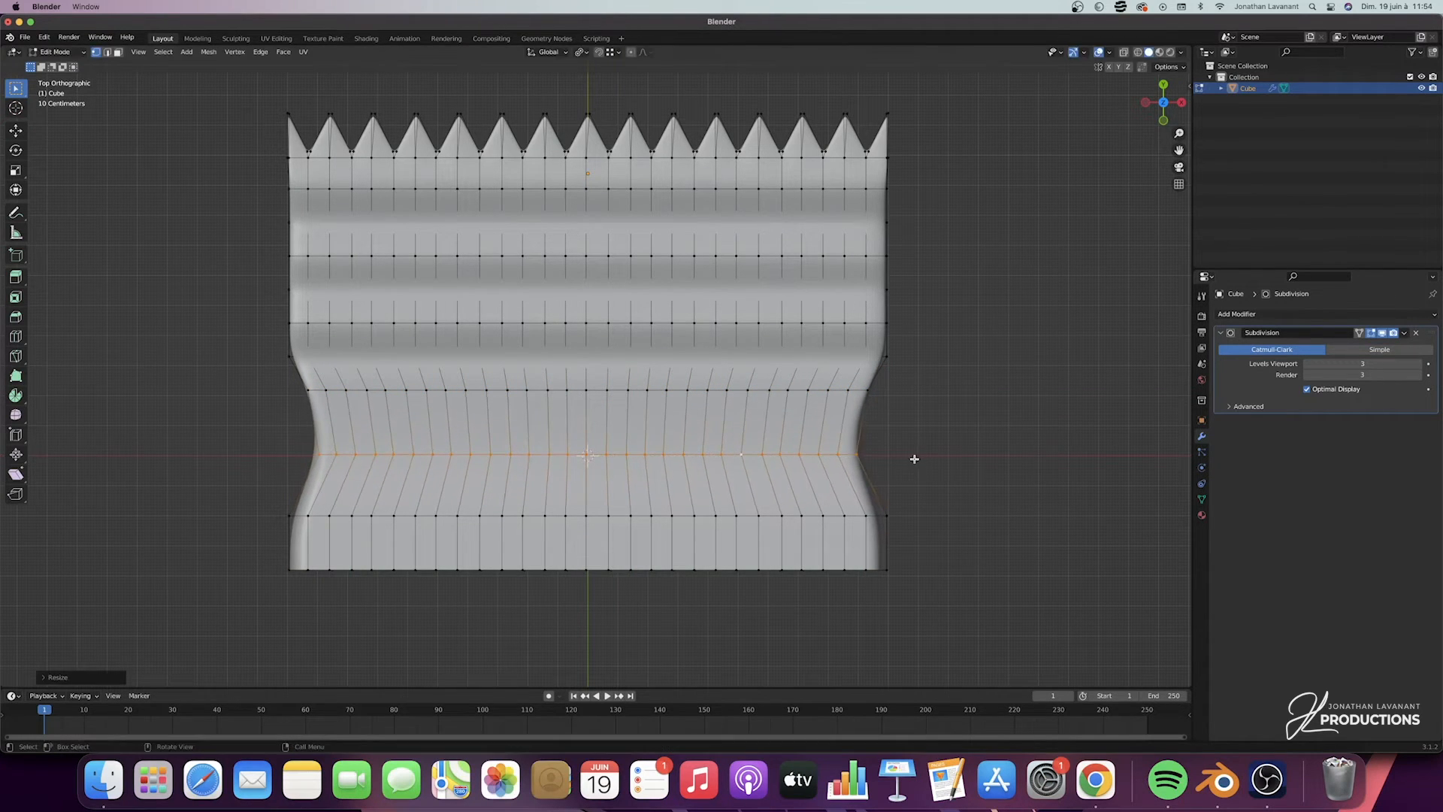
Narrow the last two edge loops at the back along X so the sides continue tapering inward smoothly
left_click(746, 516, "alt")
key("s")
key("x")
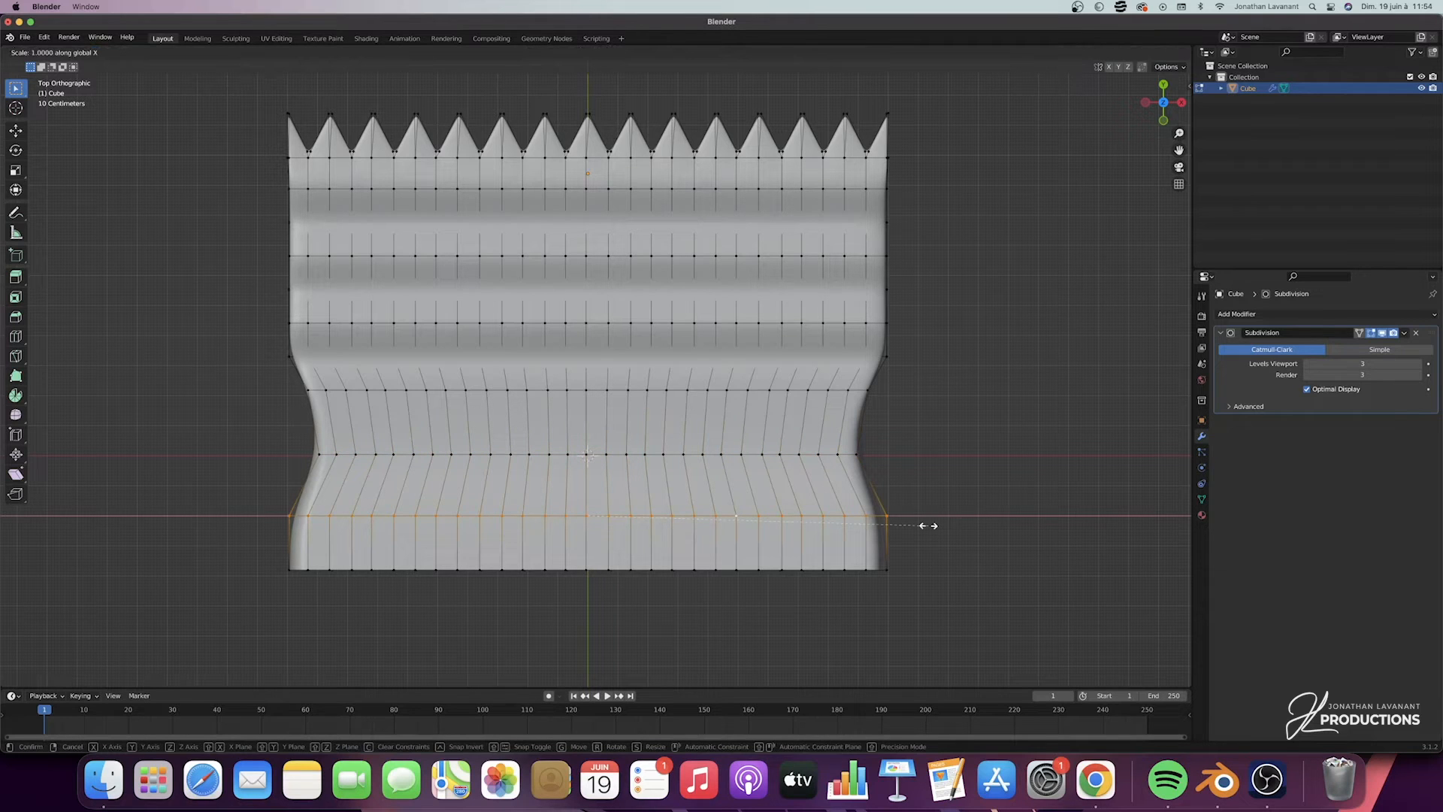
left_click(883, 523)
left_click(808, 569, "alt")
key("s")
key("x")
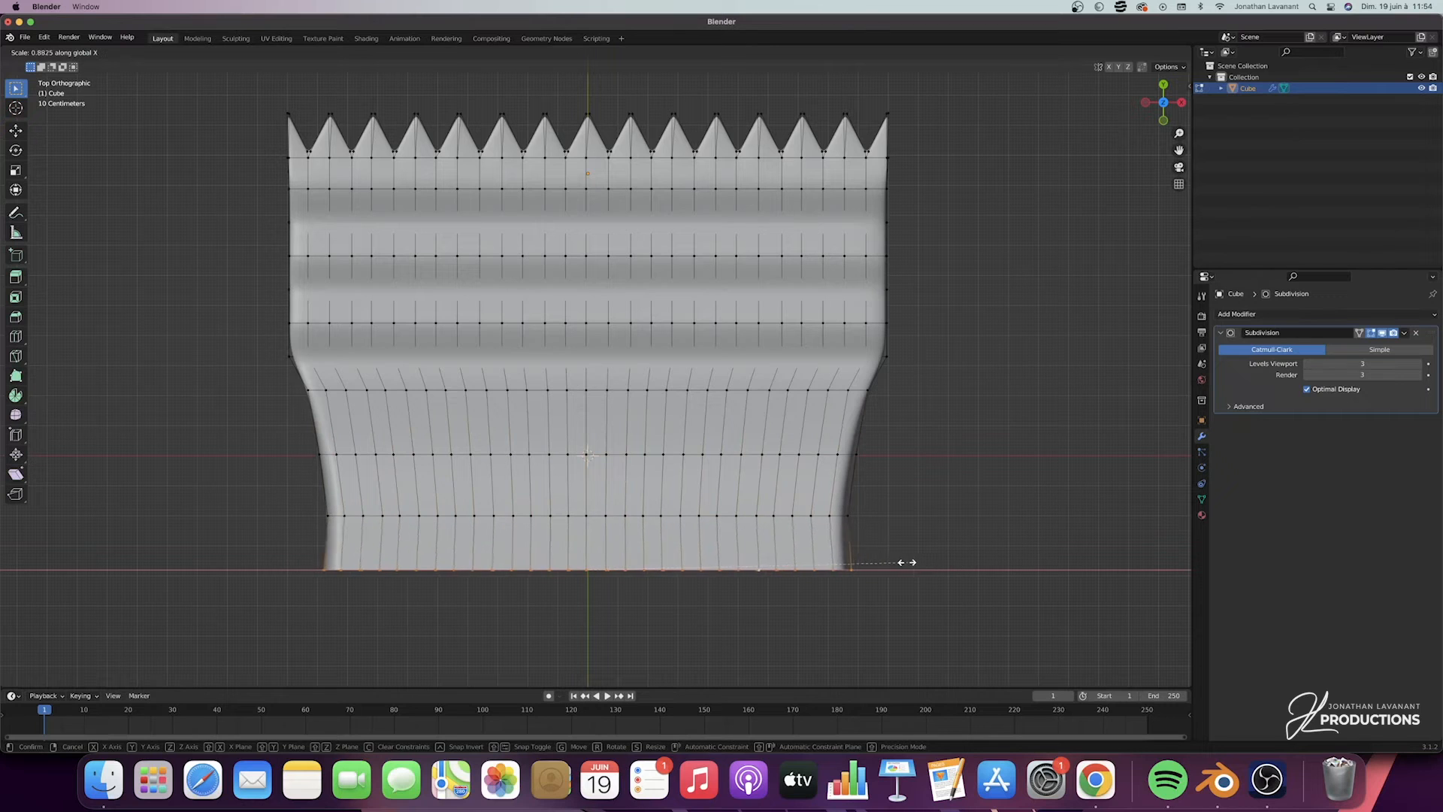
left_click(902, 563)
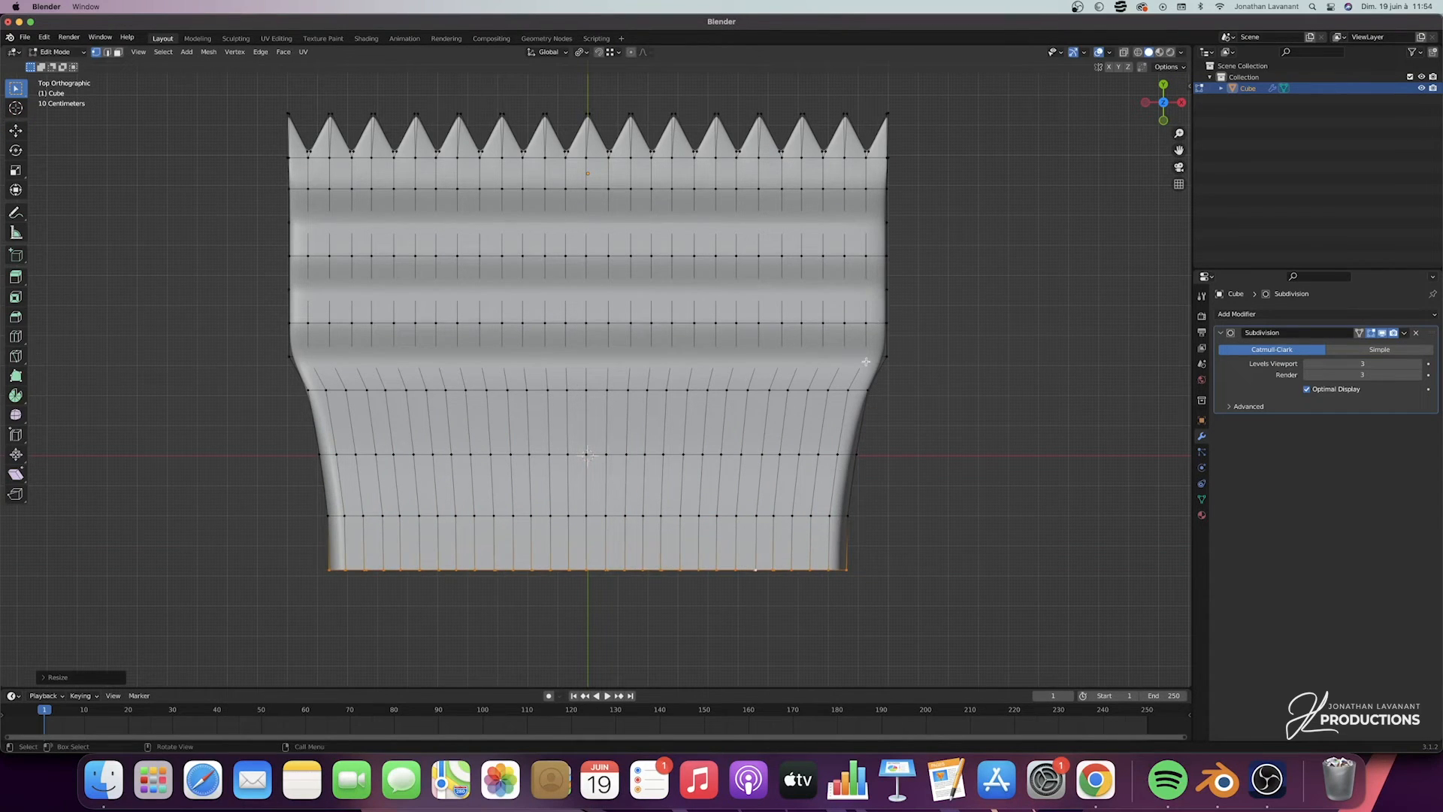
Check the shape in Object Mode, then extrude the open back end about 2.12 m along negative Y in Edit Mode
scroll(867, 354, "down", 10)
key("Tab")
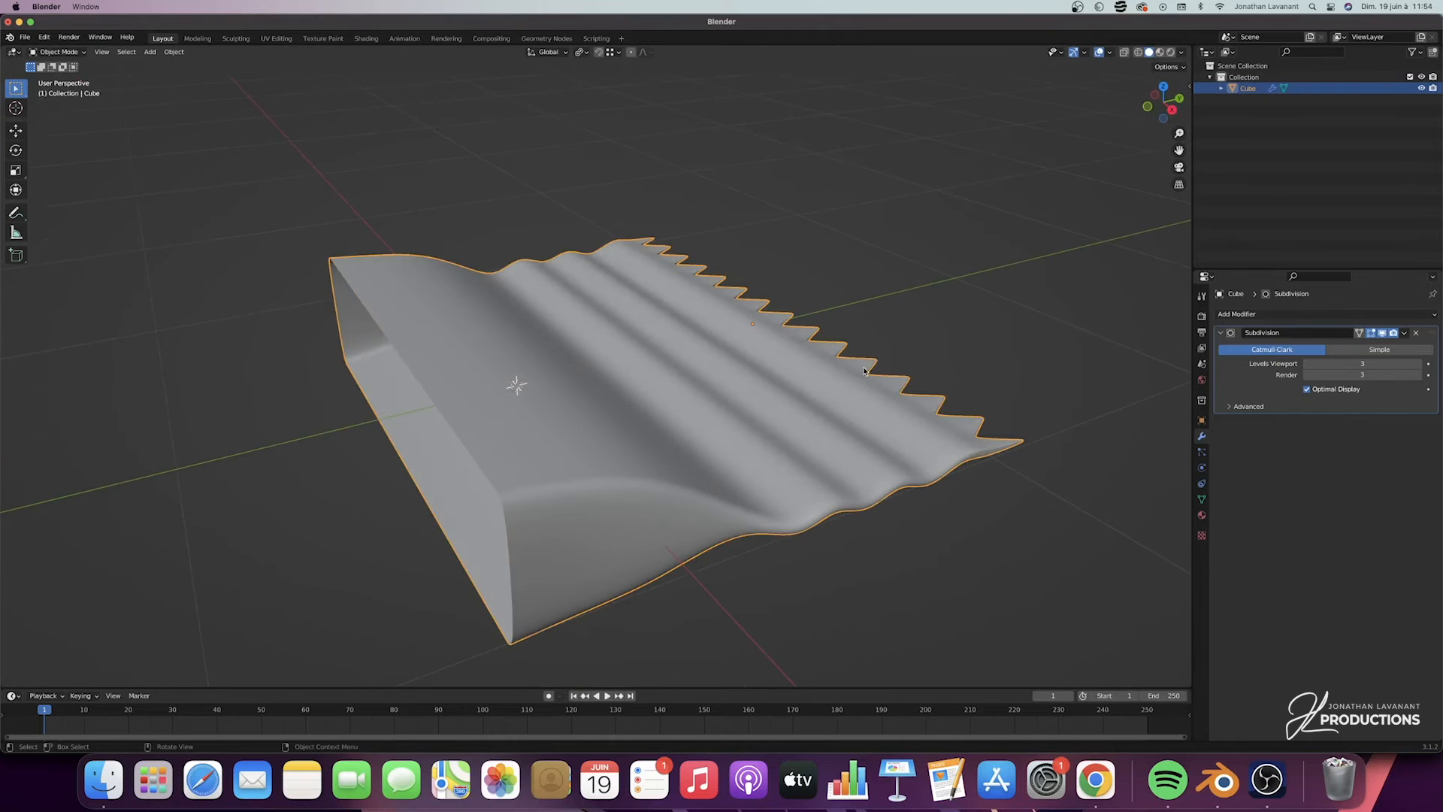
scroll(938, 314, "right", 10)
scroll(939, 314, "down", 10, "ctrl")
scroll(938, 314, "up", 4, "ctrl")
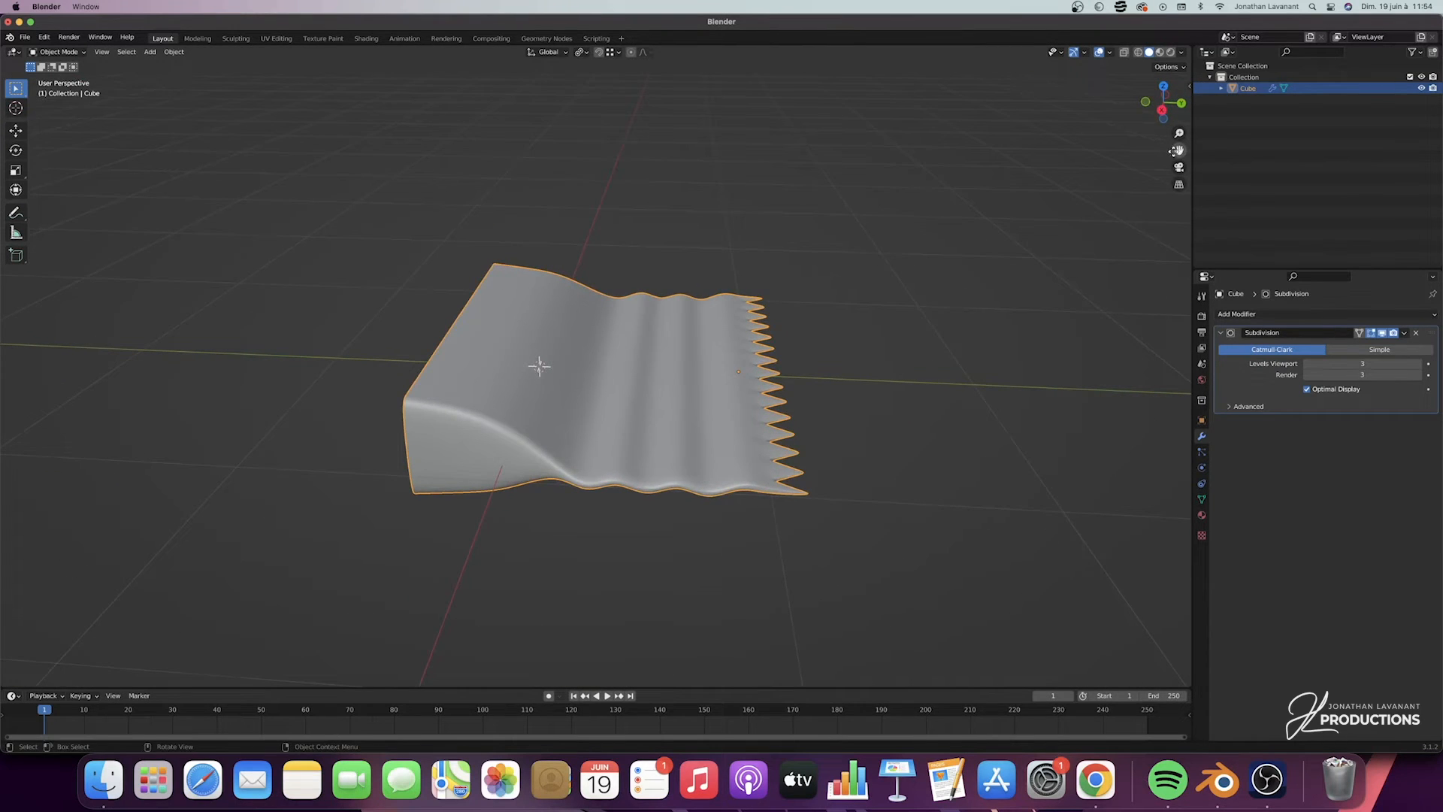
left_click_drag(1173, 151, 1121, 128)
key("Tab")
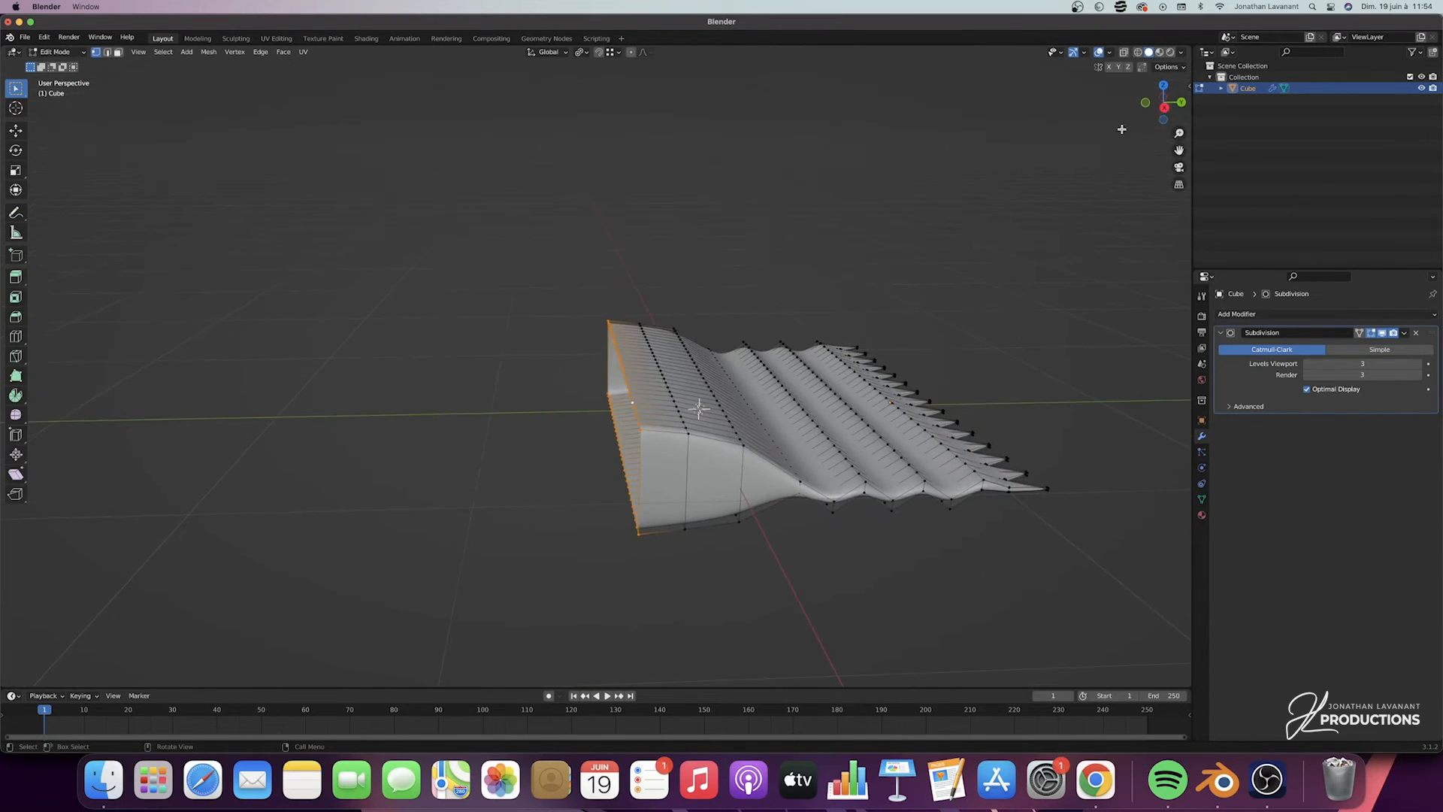
left_click(1164, 107)
left_click_drag(1179, 150, 1302, 174)
key("e")
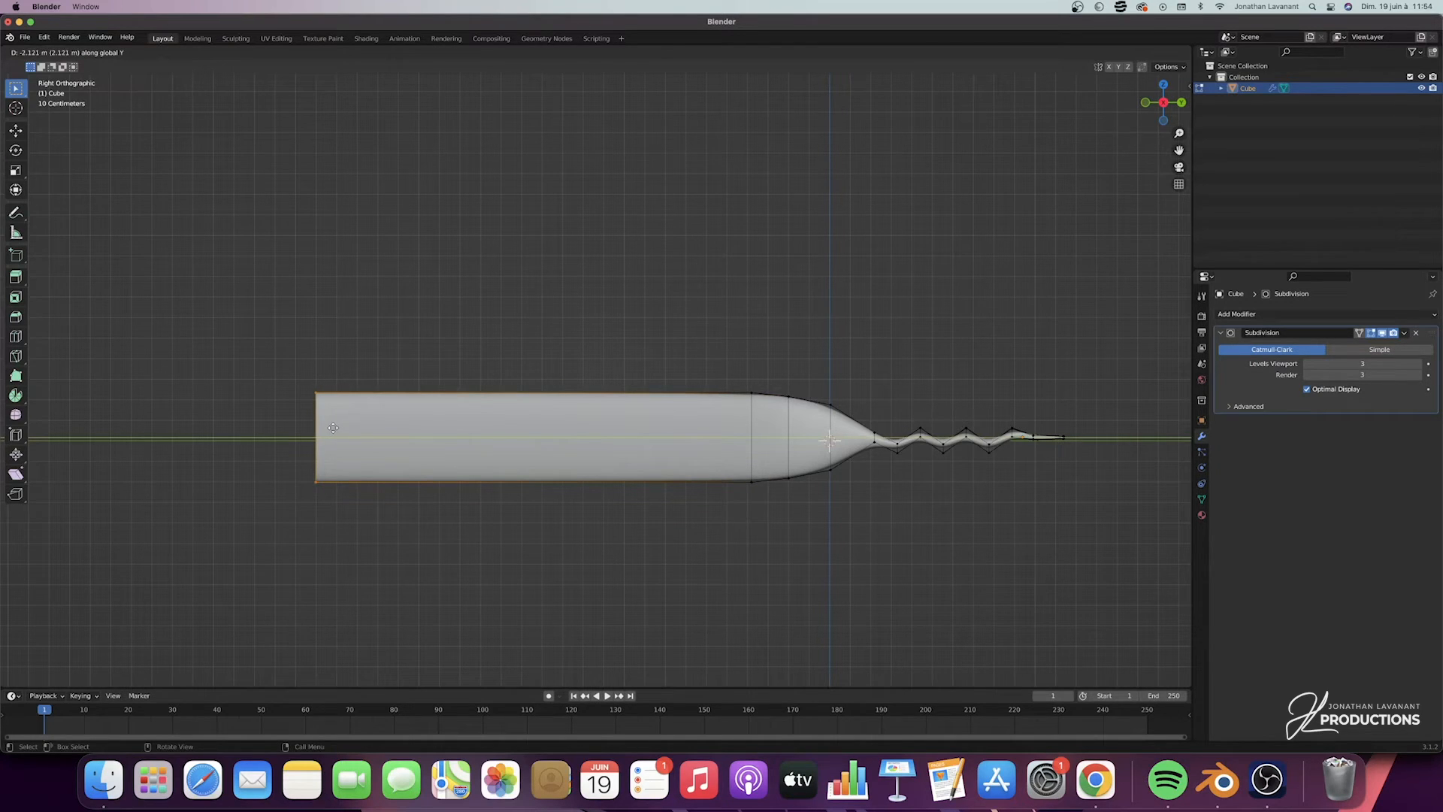
left_click(334, 429)
Select the middle upper and lower vertices of the open back end and snap the 3D cursor to the selection
scroll(335, 430, "left", 10)
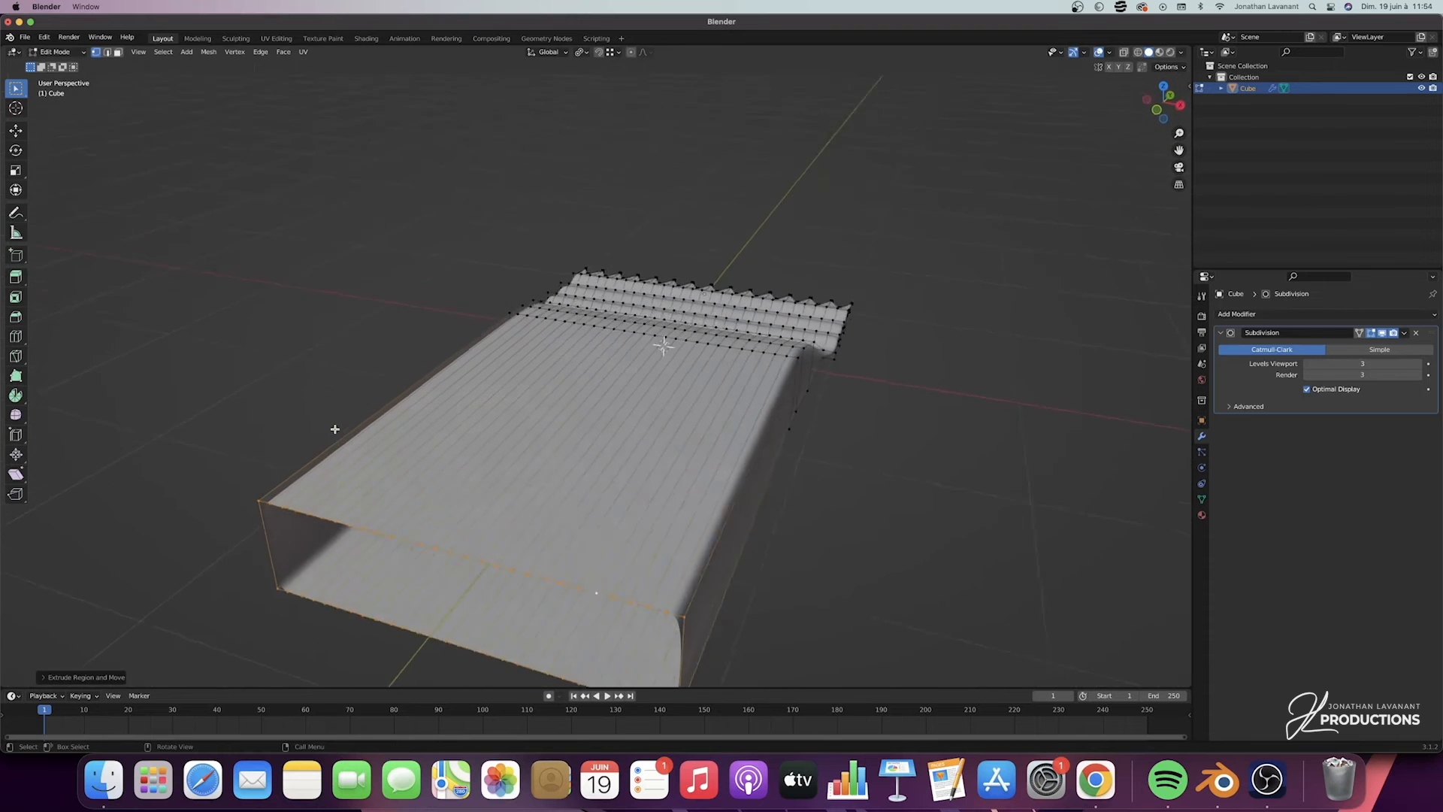
scroll(334, 429, "down", 5)
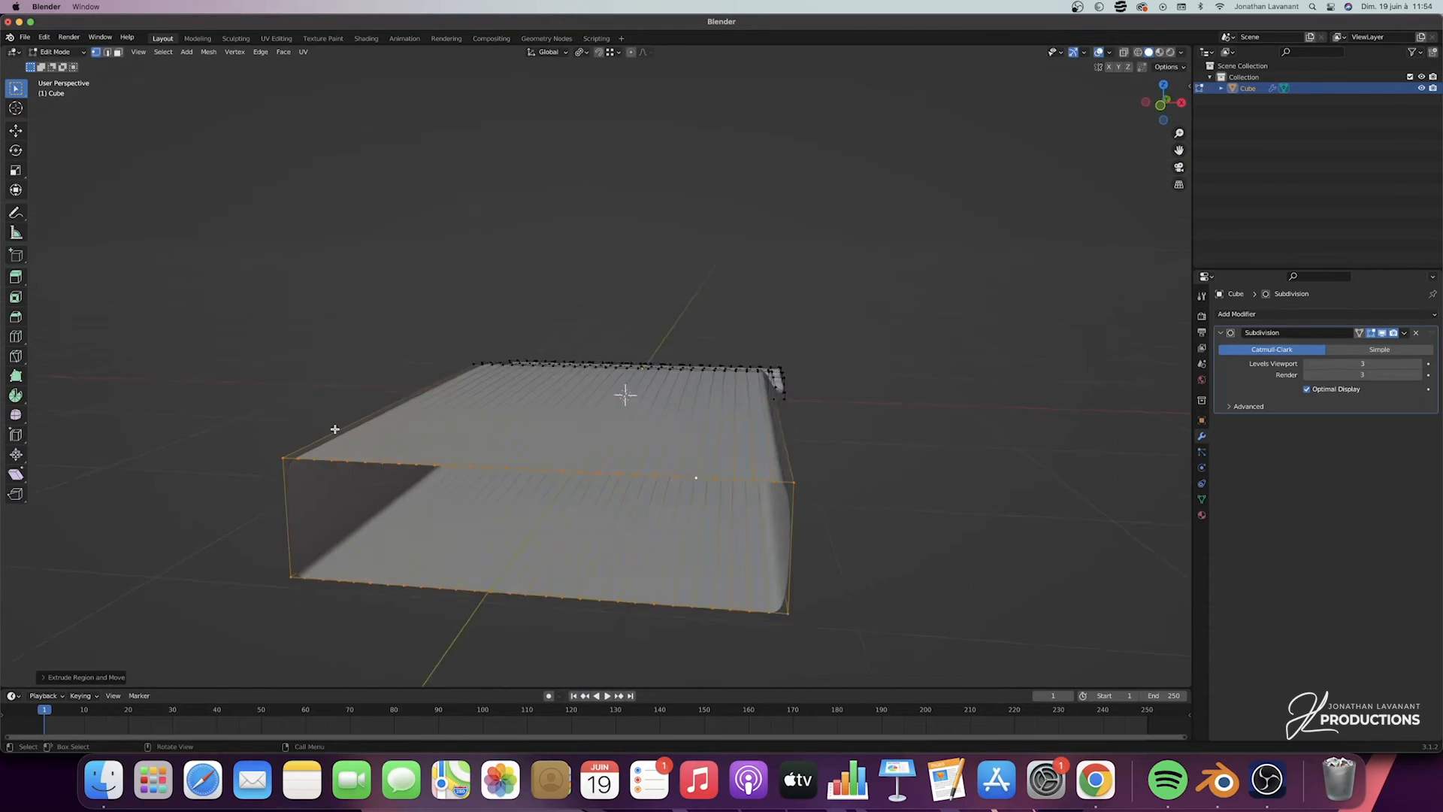
left_click(1163, 105)
left_click(1165, 86)
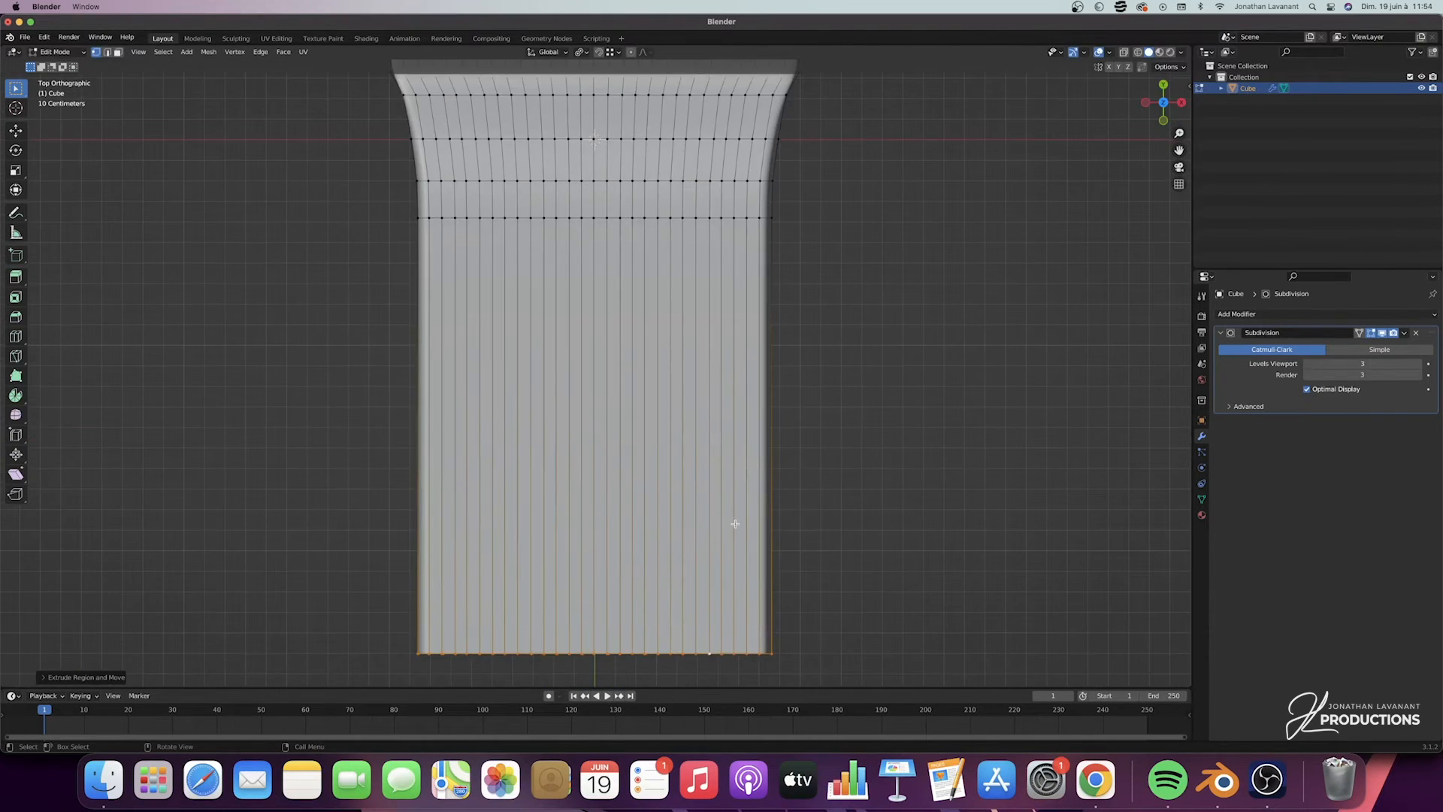
left_click_drag(1178, 150, 869, 416)
left_click(619, 544)
scroll(650, 551, "down", 8)
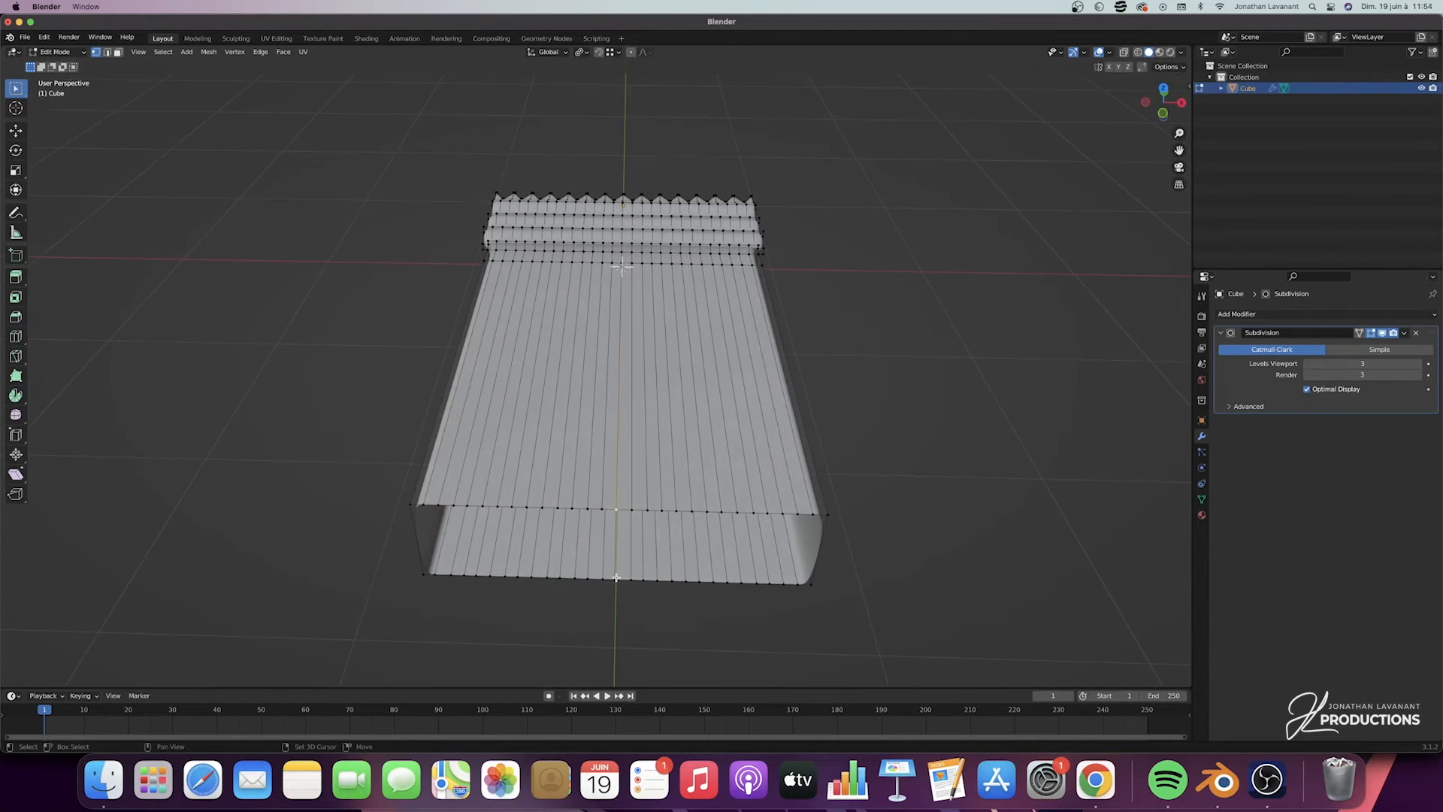
scroll(616, 577, "down", 3)
left_click(599, 575, "shift")
key("shift+s")
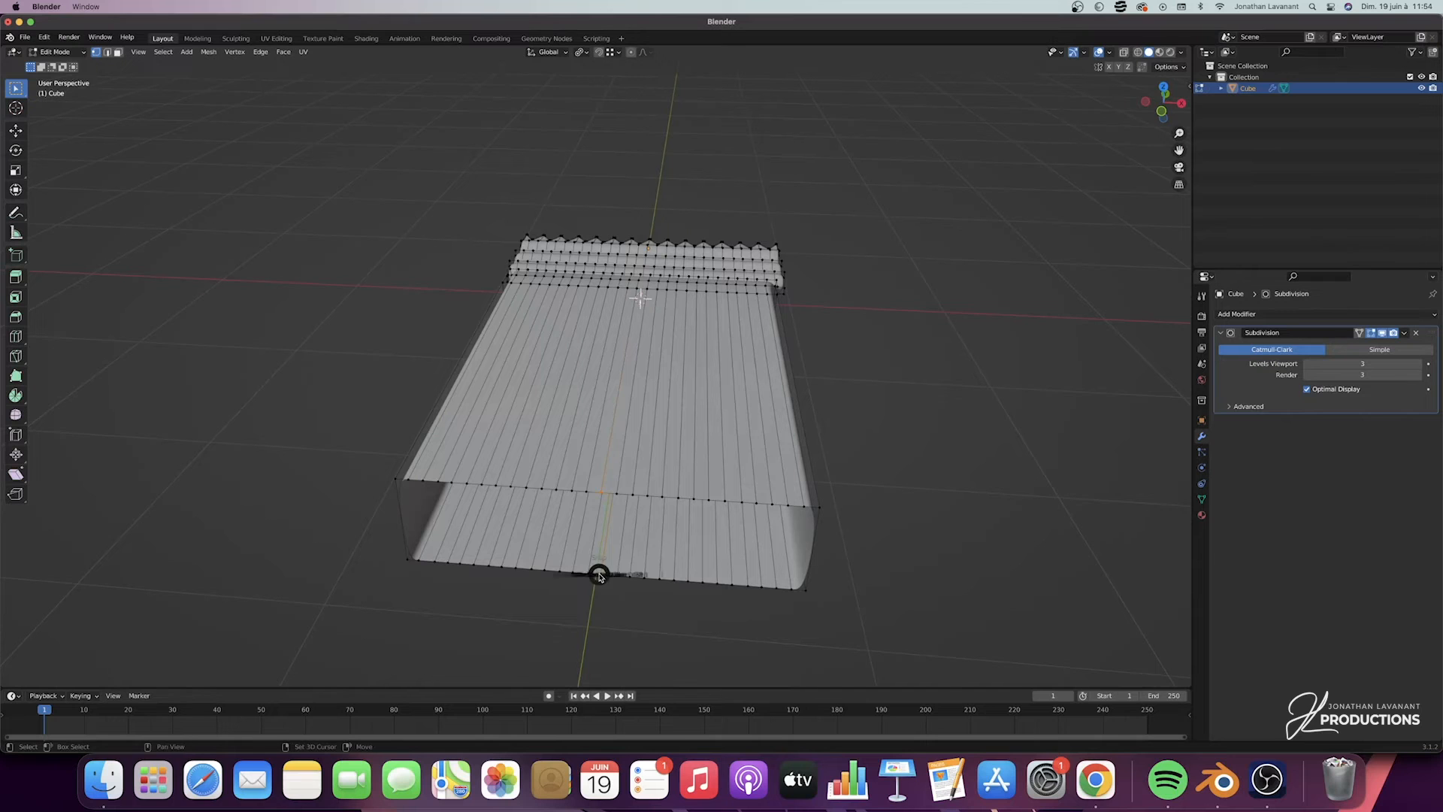
left_click(600, 637)
Return to Object Mode and set the object's origin to the 3D cursor
scroll(608, 592, "left", 3)
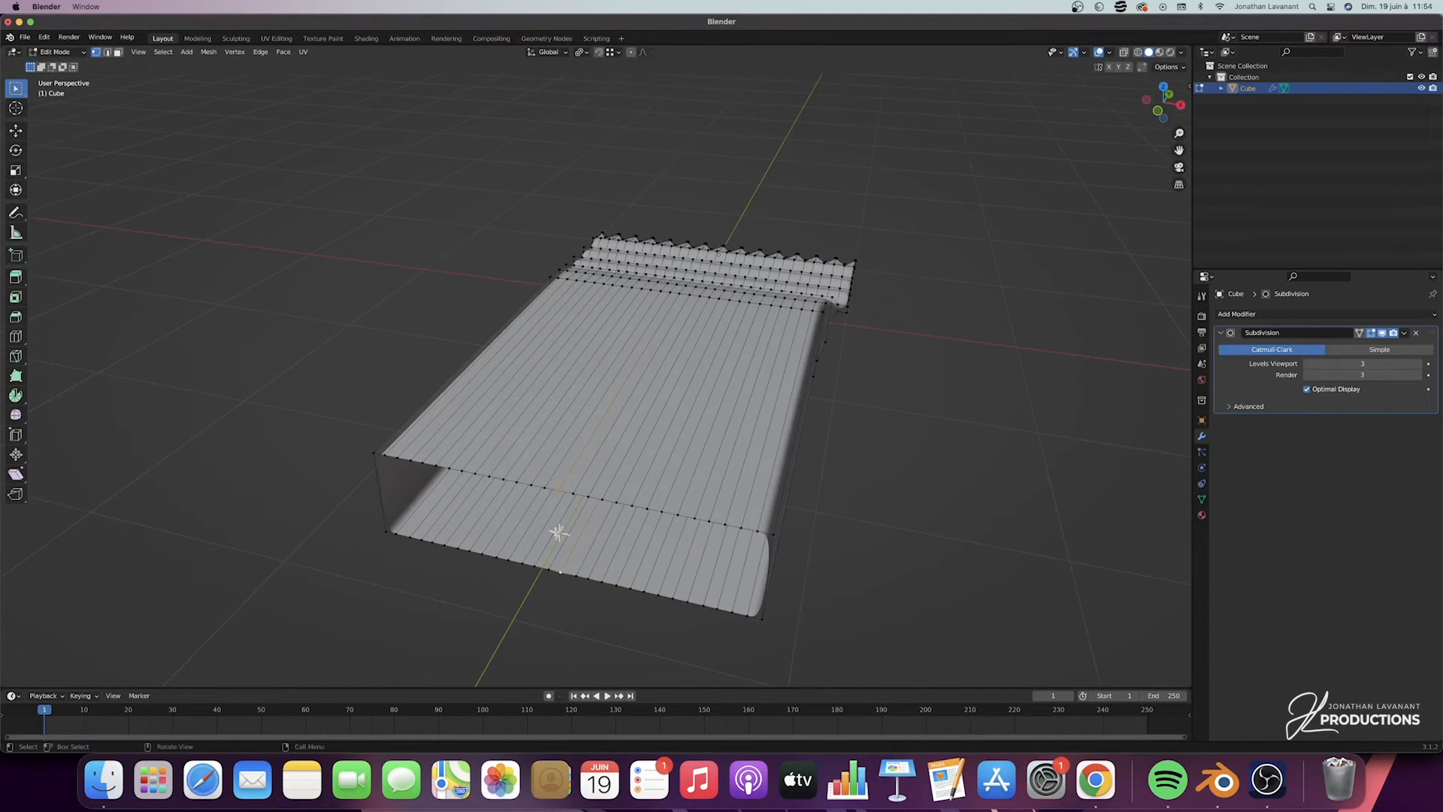
scroll(558, 532, "down", 4)
key("Tab")
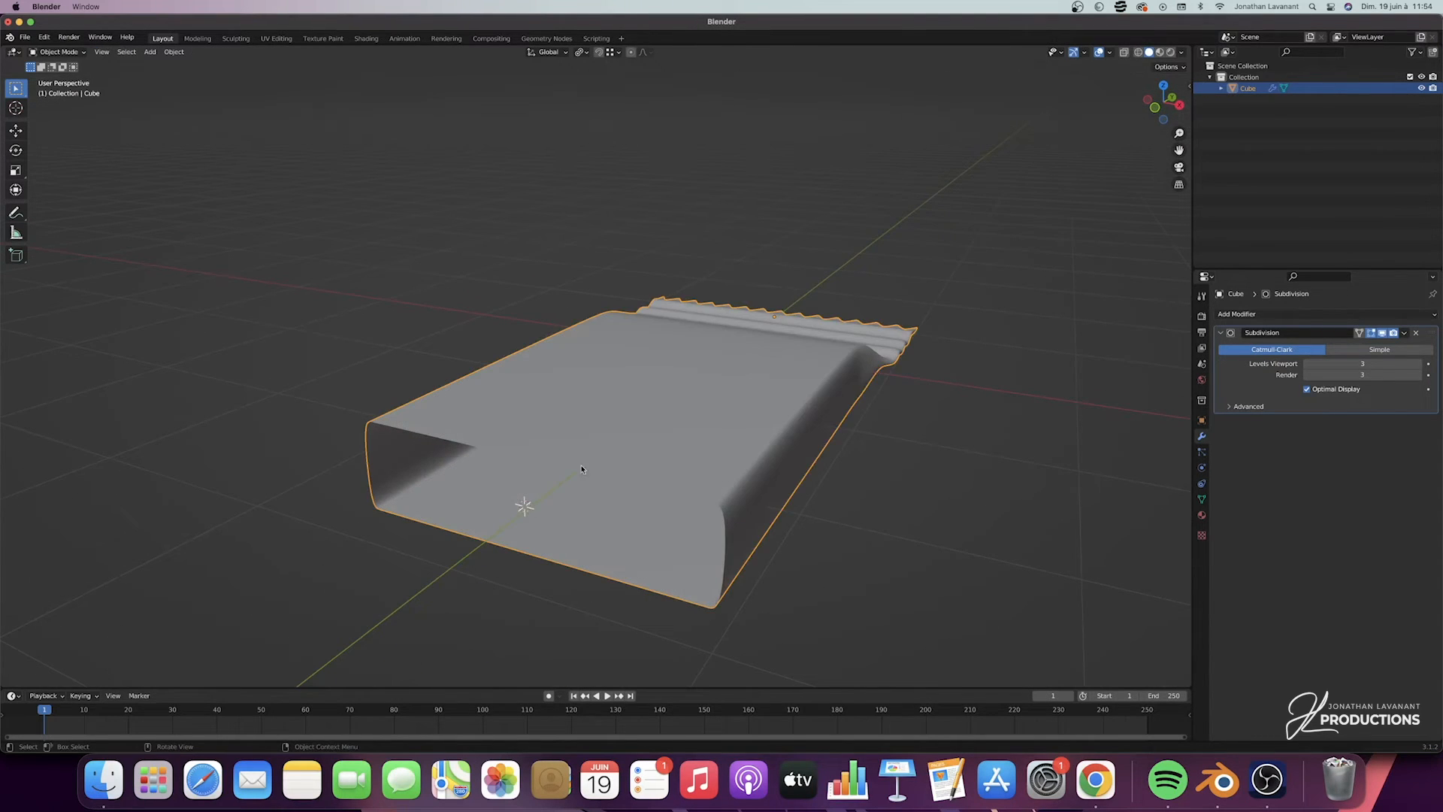
left_click(174, 52)
mouse_move(200, 79)
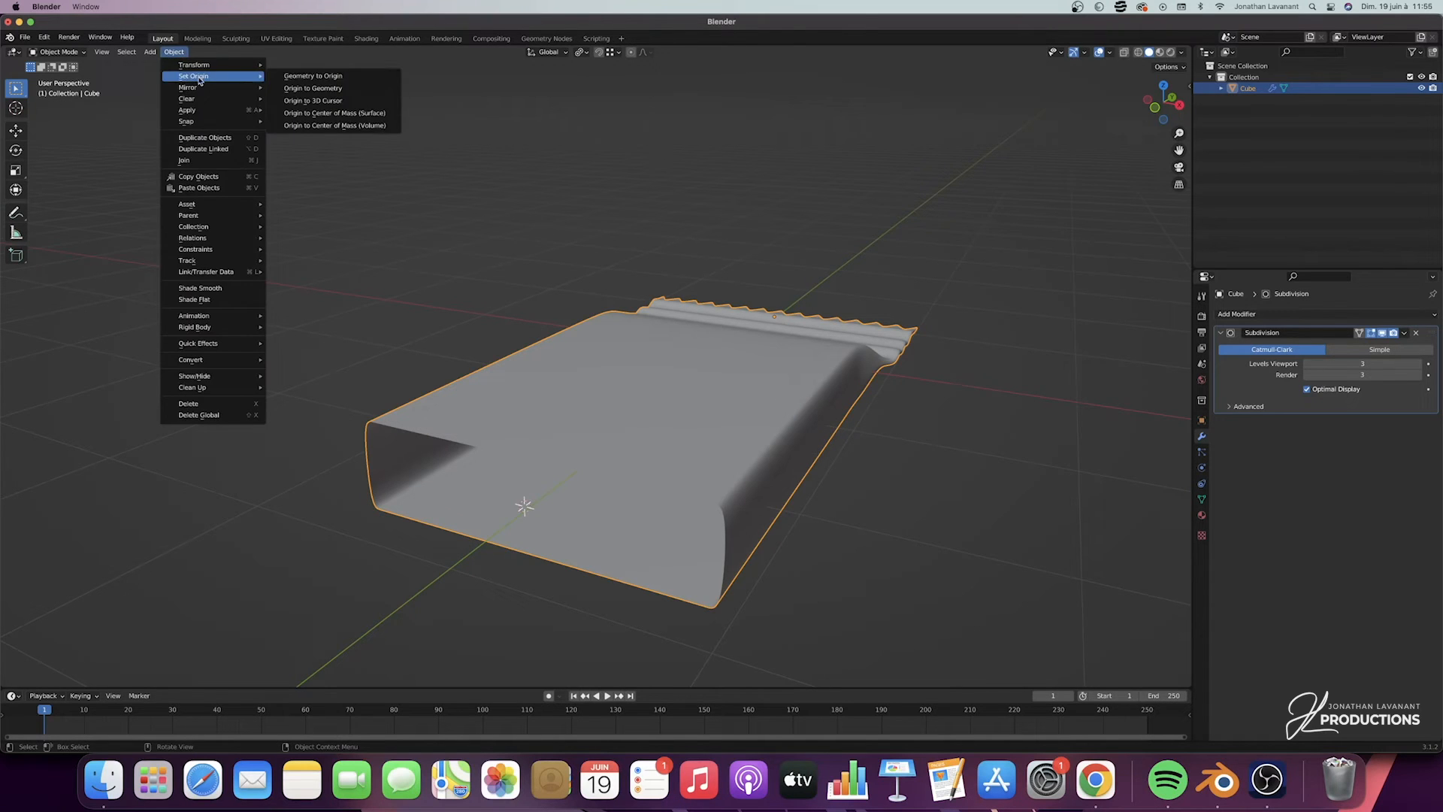
left_click(312, 100)
middle_click_drag(436, 184, 597, 374)
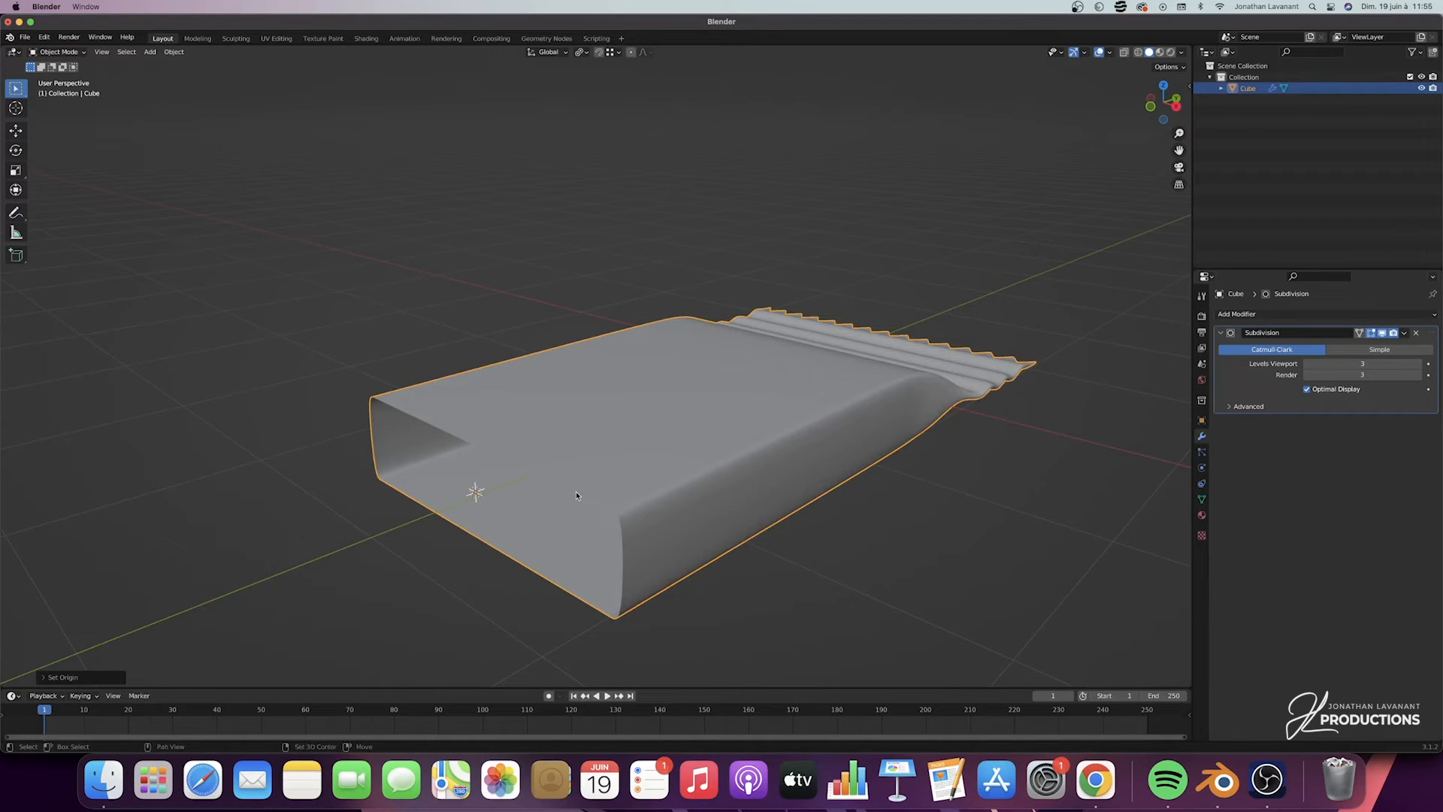
Reset the 3D cursor to the world origin and snap the object to it
key("shift+s")
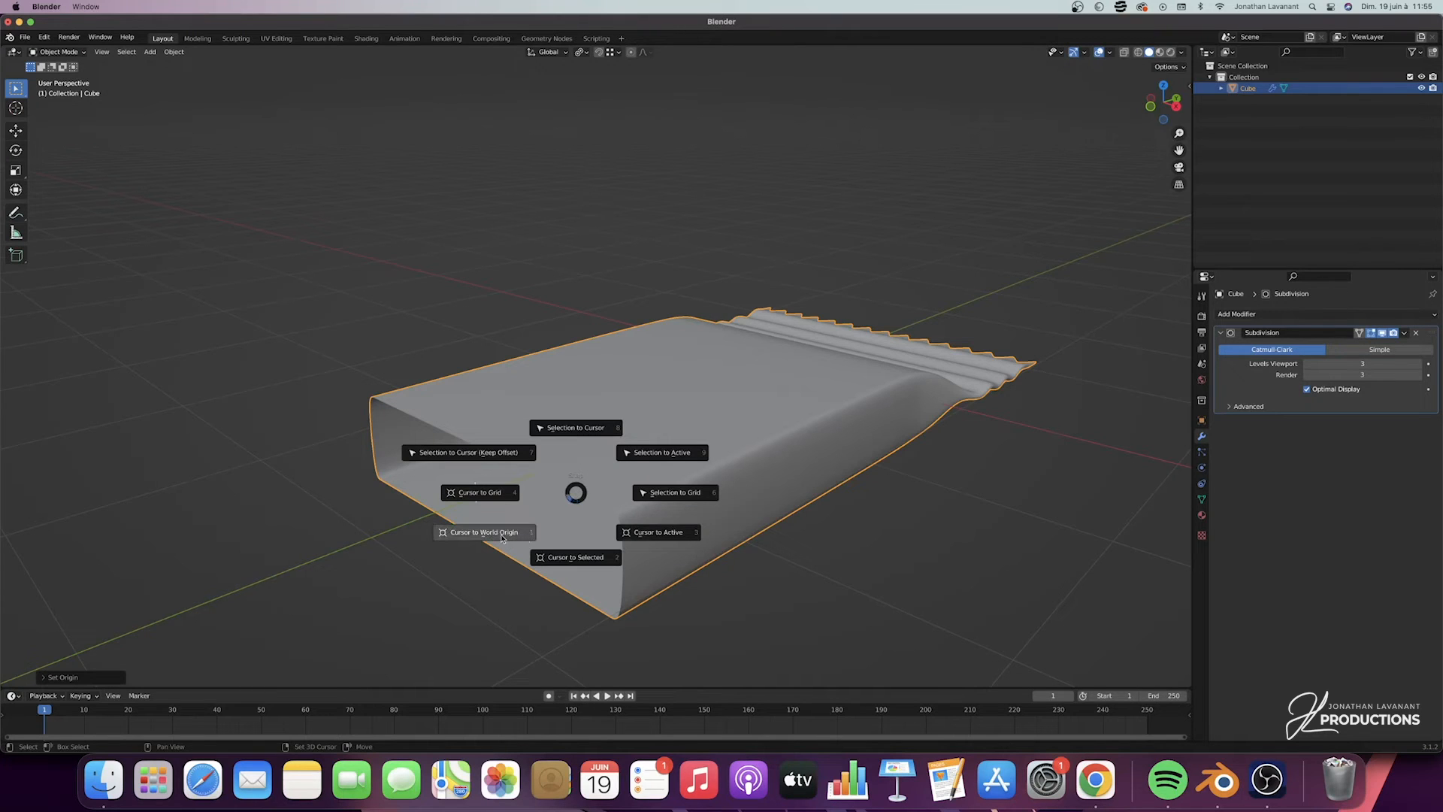
left_click(499, 536)
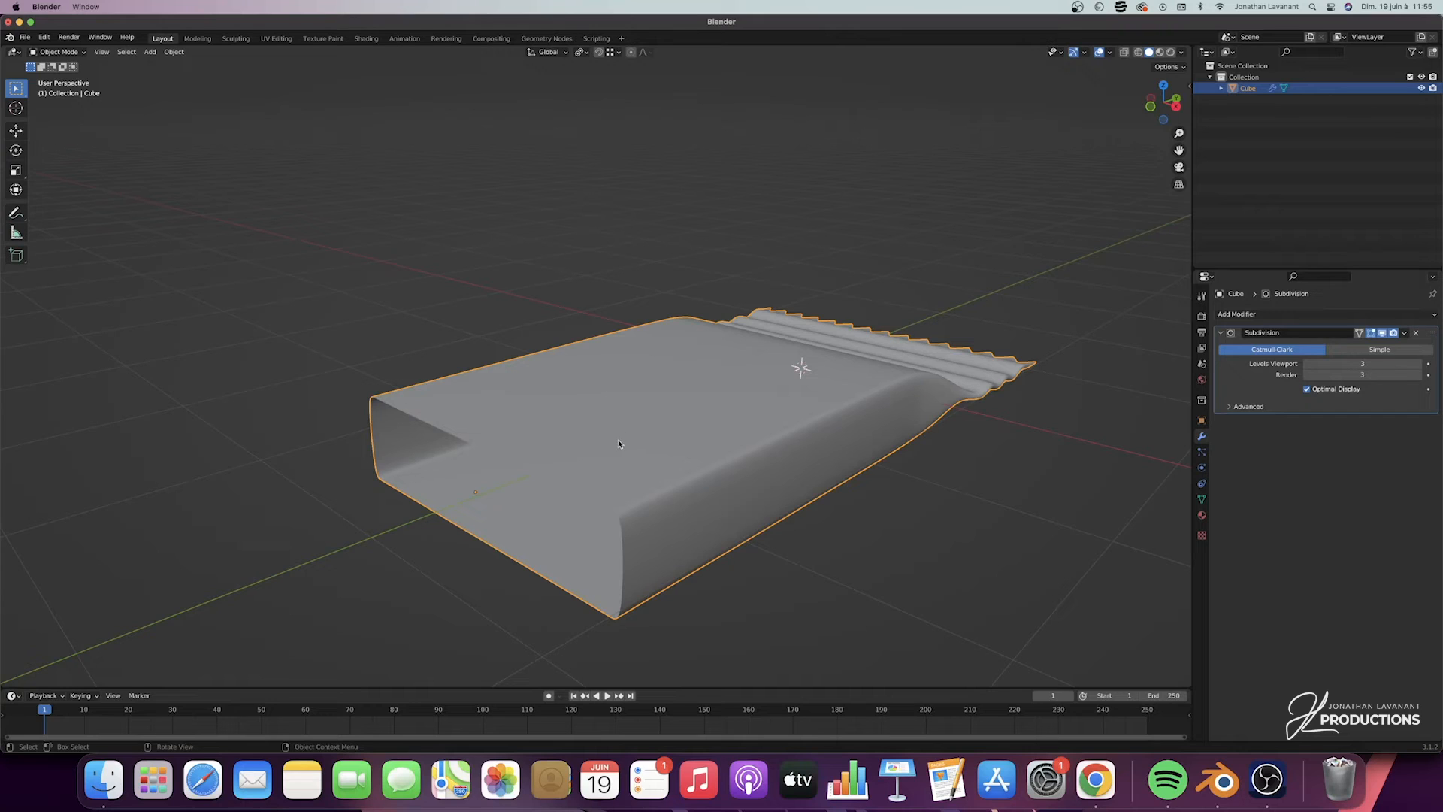
key("shift+s")
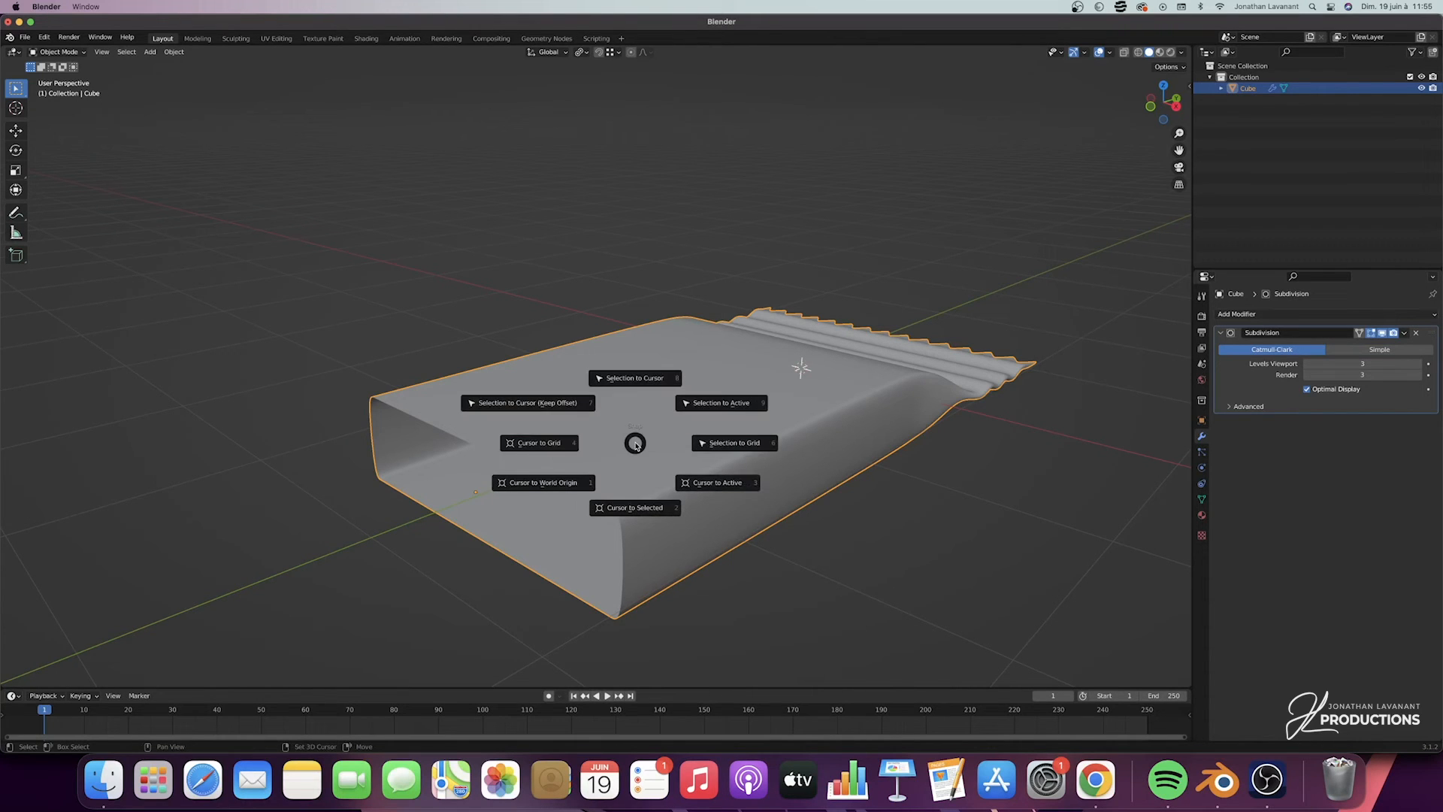
left_click(635, 389)
Add a Mirror modifier to the object with Y as its only axis and Clipping enabled
middle_click_drag(853, 380, 966, 363)
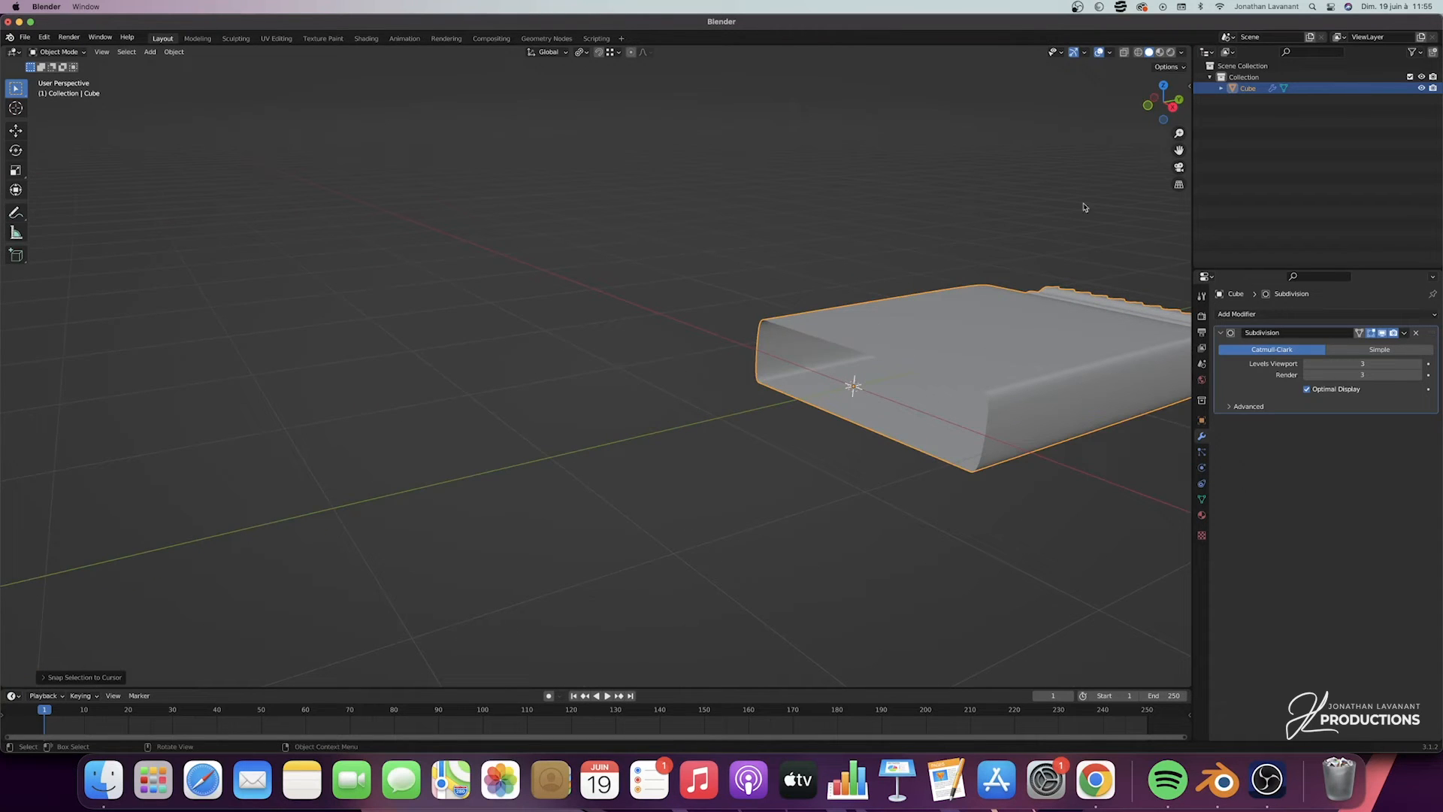
left_click_drag(1179, 150, 940, 196)
middle_click_drag(928, 365, 853, 356)
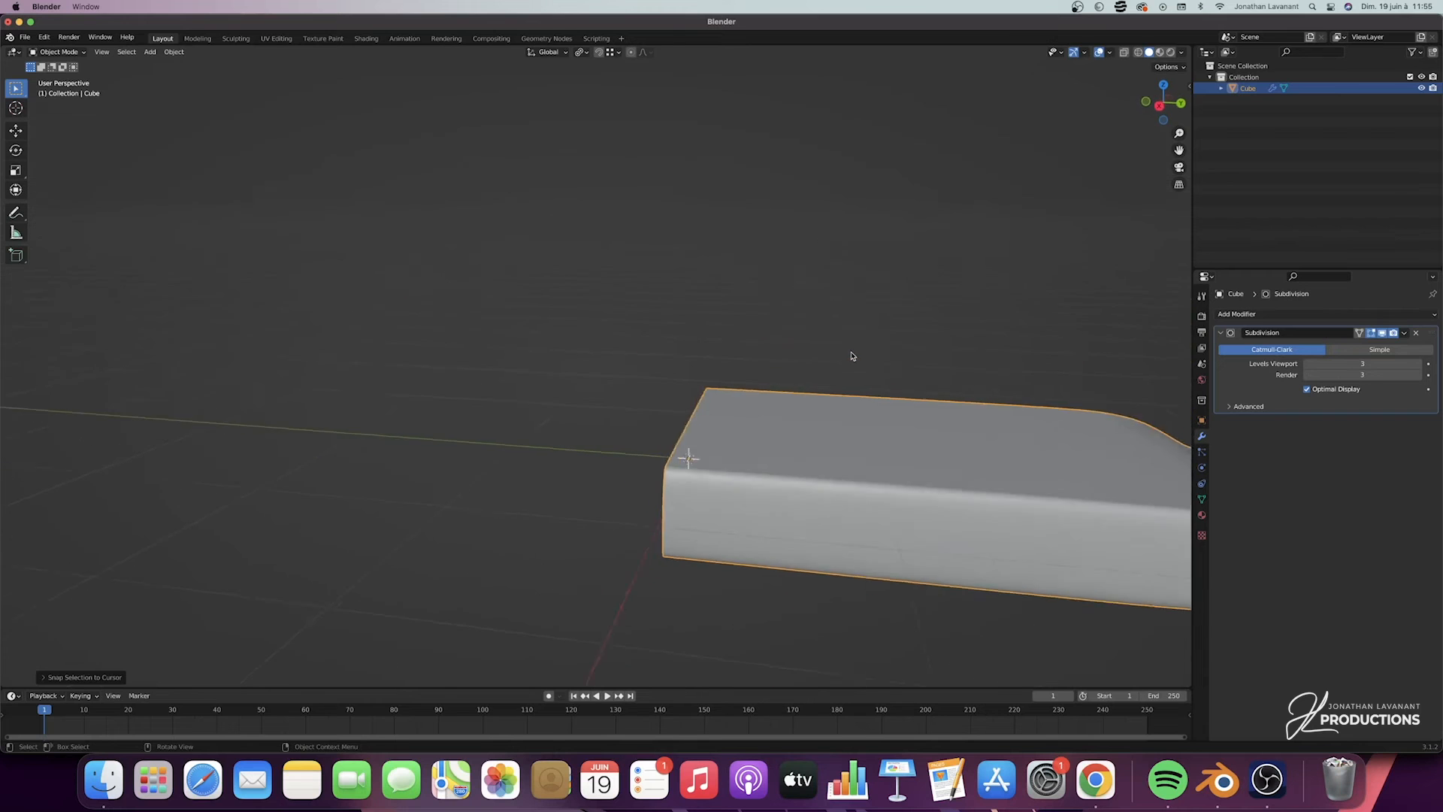
scroll(852, 356, "up", 5)
scroll(853, 355, "left", 10)
scroll(853, 356, "right", 3)
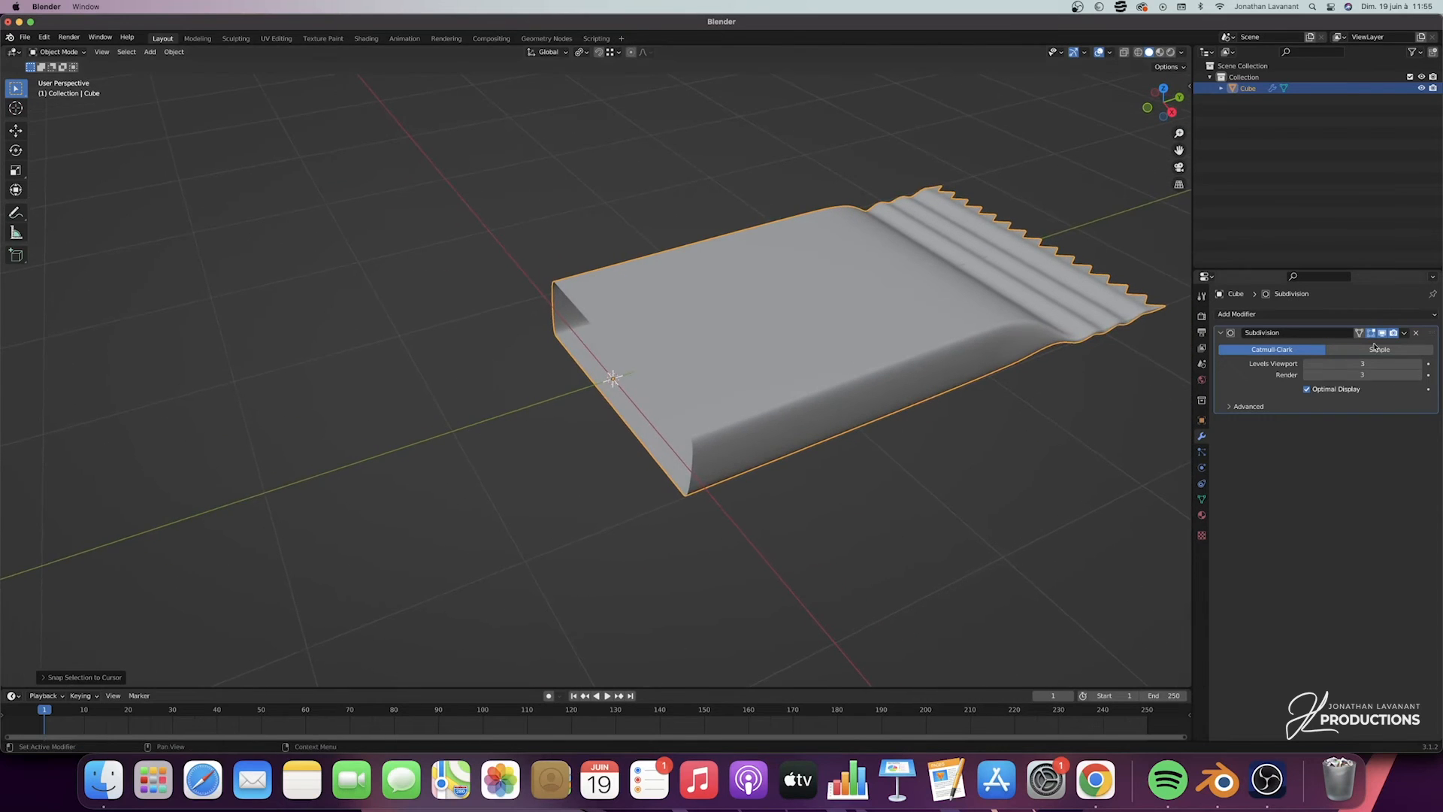
left_click(1340, 320)
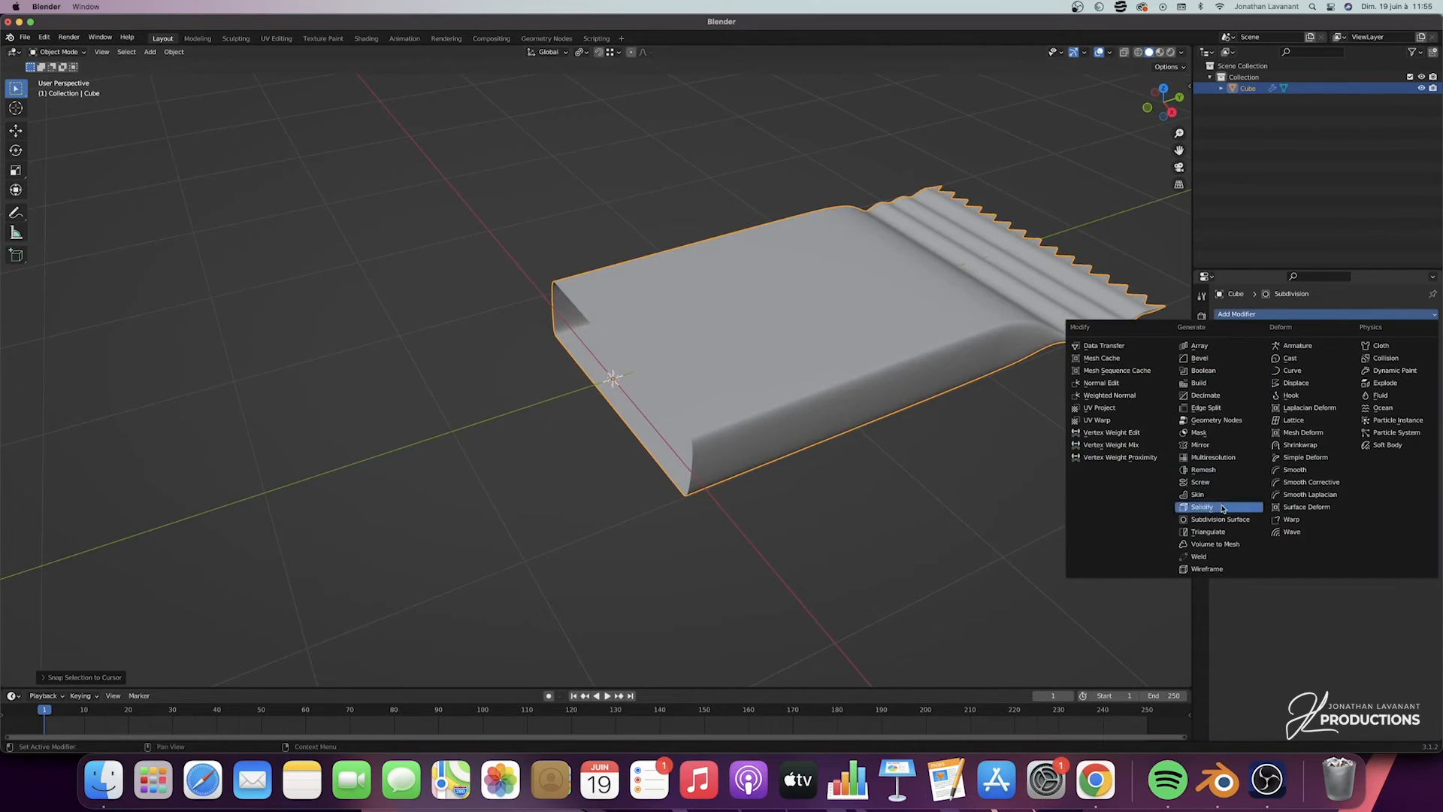
left_click(1219, 446)
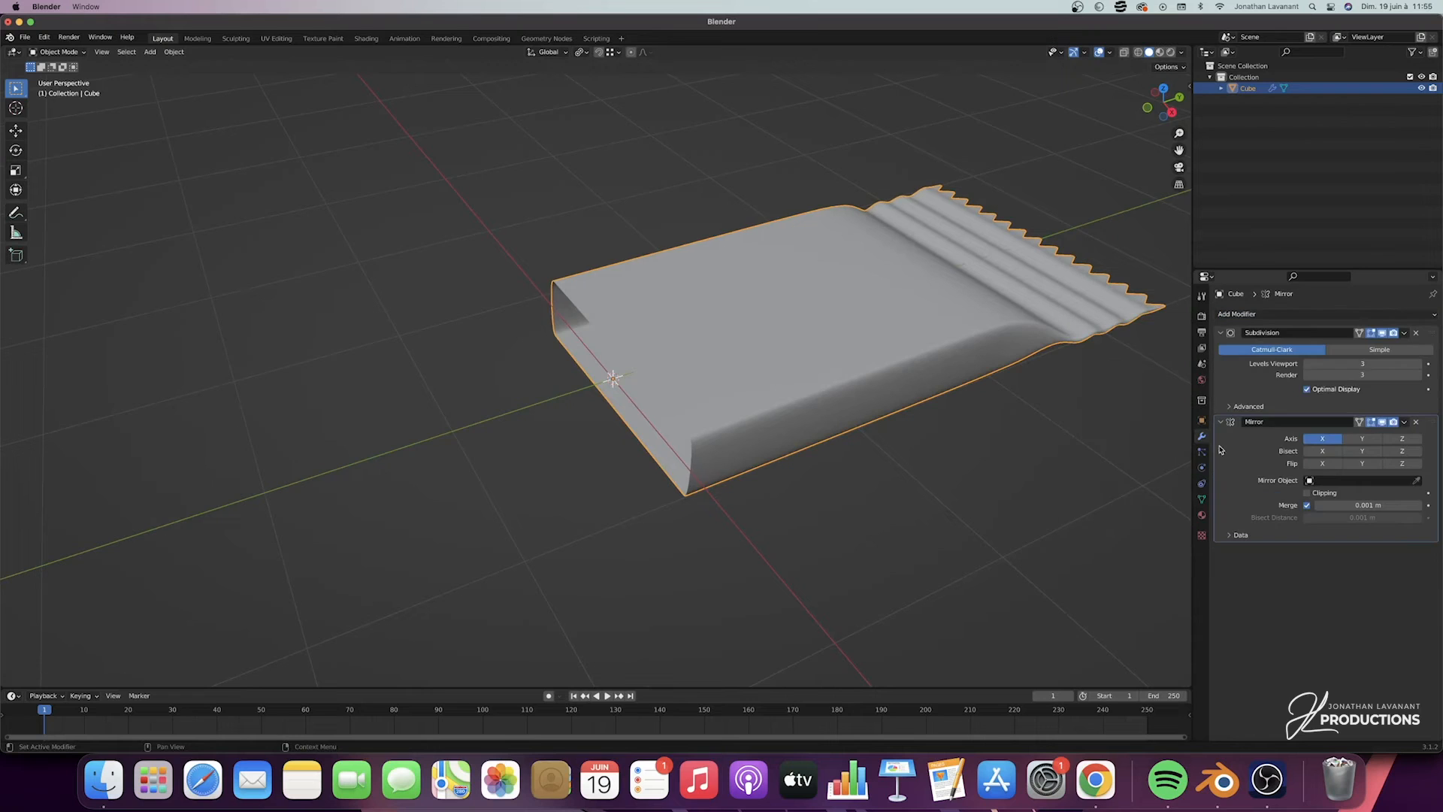
left_click(1323, 438)
left_click(1362, 439)
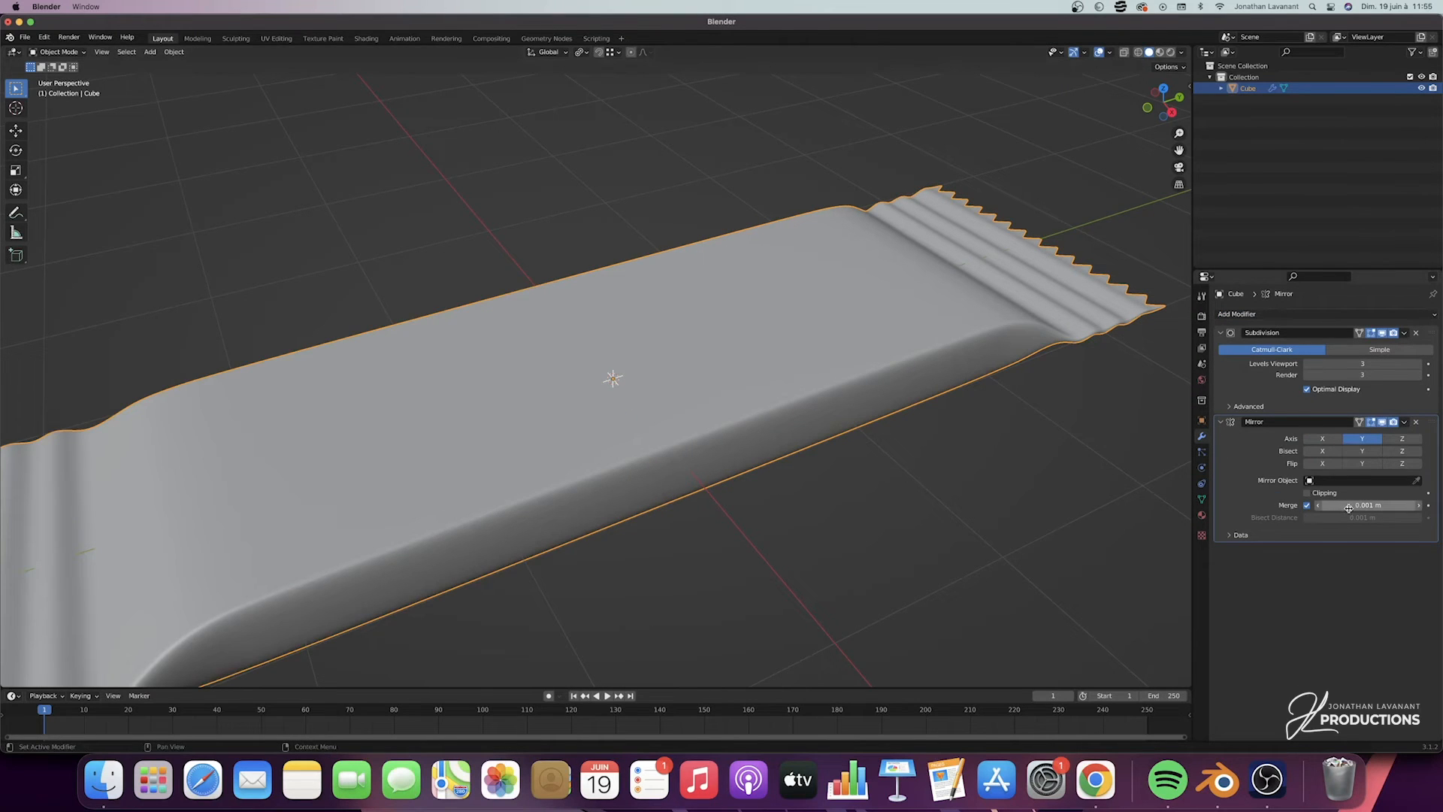
left_click(1308, 493)
middle_click_drag(641, 409, 611, 402)
left_click_drag(1180, 133, 1179, 181)
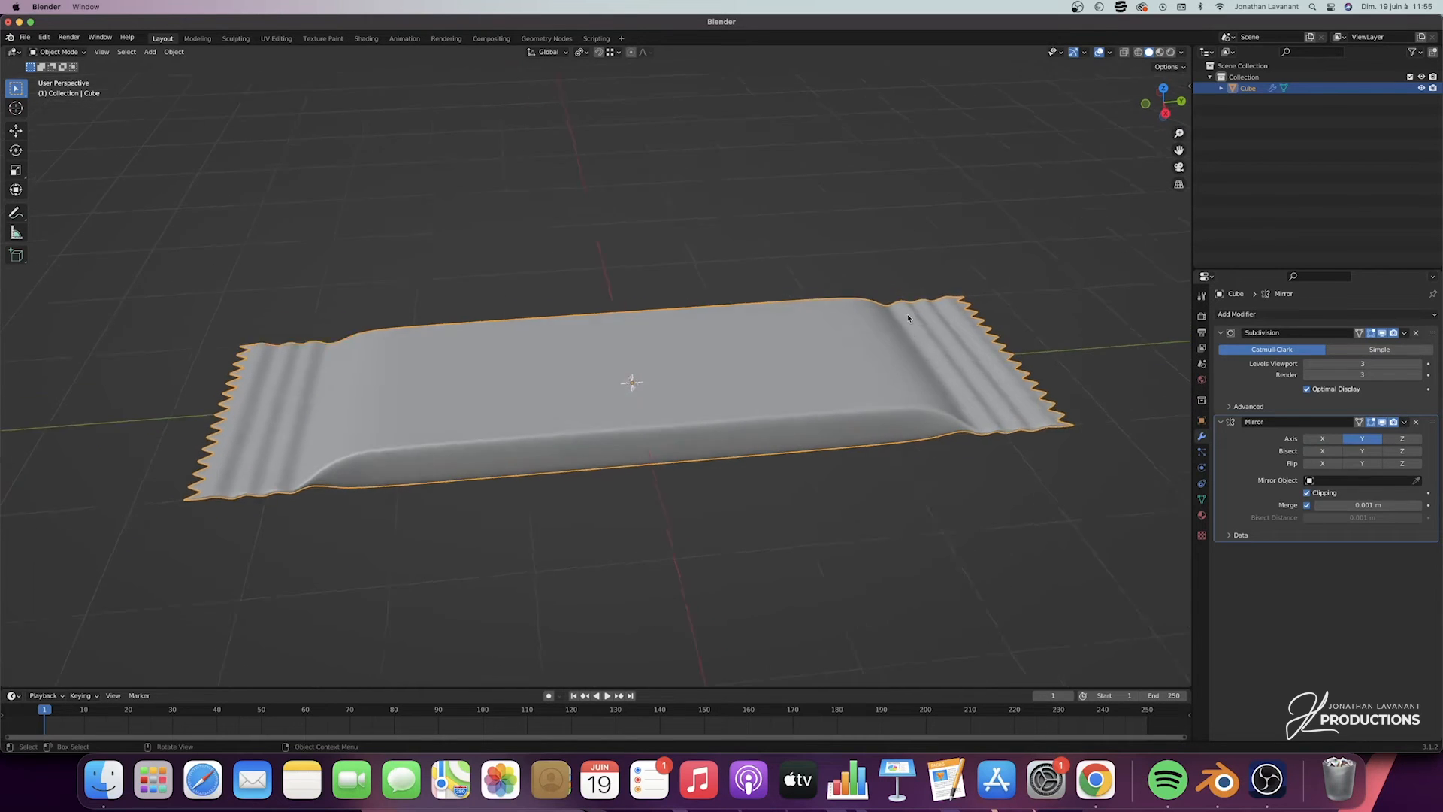
Add about 17 evenly spaced crosswise loop cuts along the long flat body of the mirrored half and return to Object Mode
left_click(1163, 88)
left_click_drag(1179, 133, 1179, 181)
key("Tab")
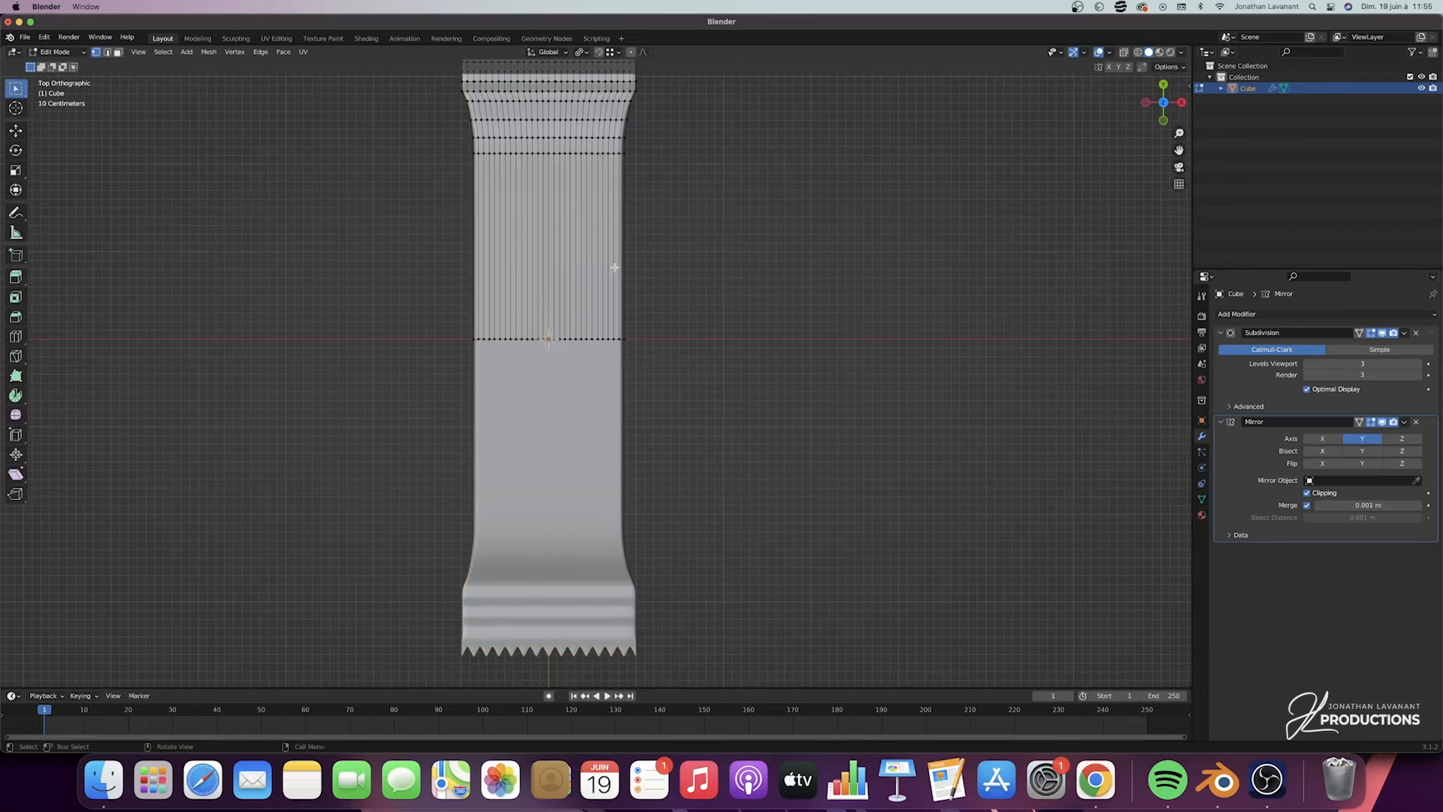
left_click_drag(1179, 150, 1180, 98)
key("ctrl+r")
scroll(606, 355, "up", 7)
scroll(606, 355, "up", 9)
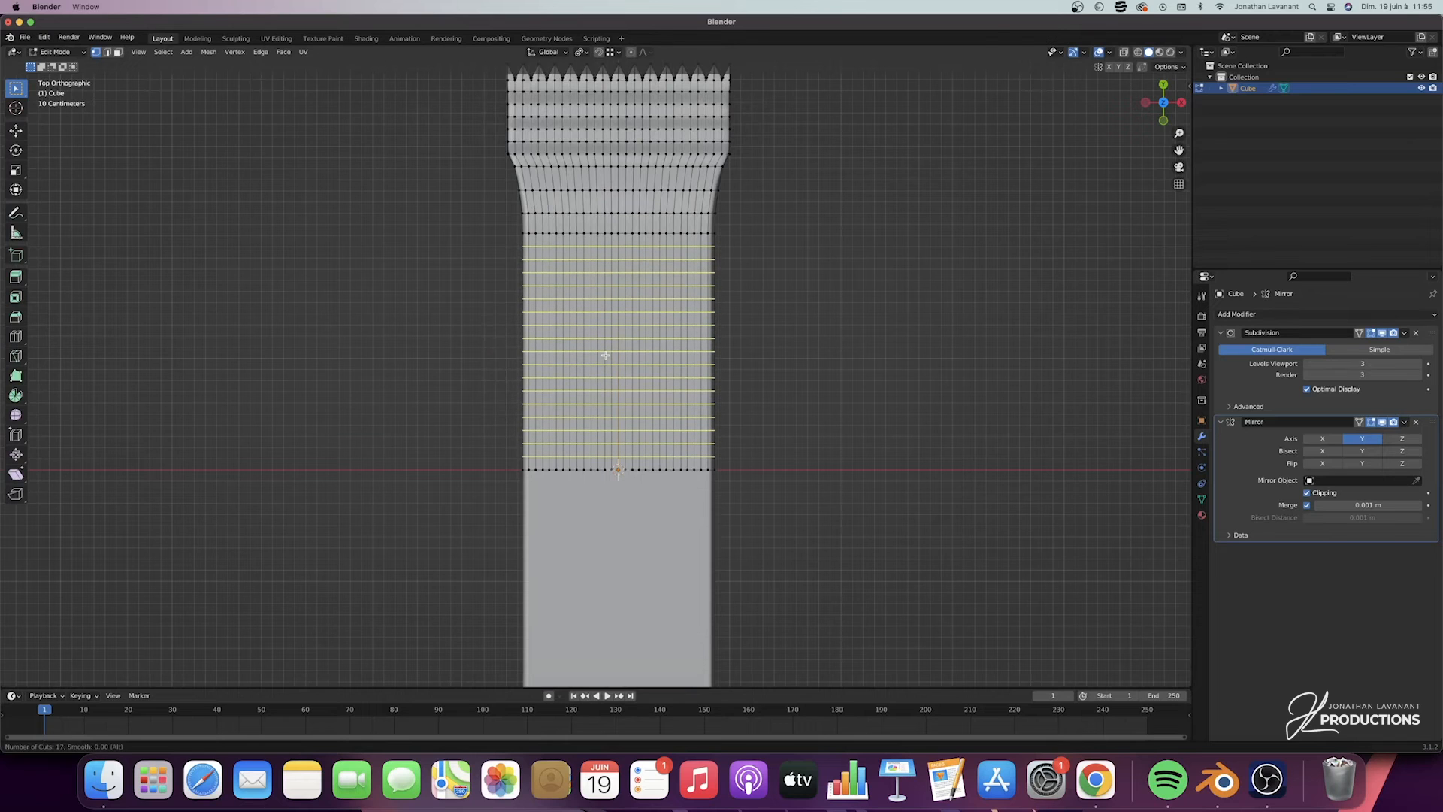
scroll(606, 355, "up", 1)
left_click(606, 354)
left_click(686, 361)
middle_click_drag(686, 361, 690, 366)
key("Tab")
key("Tab")
key("Tab")
middle_click_drag(687, 402, 687, 401)
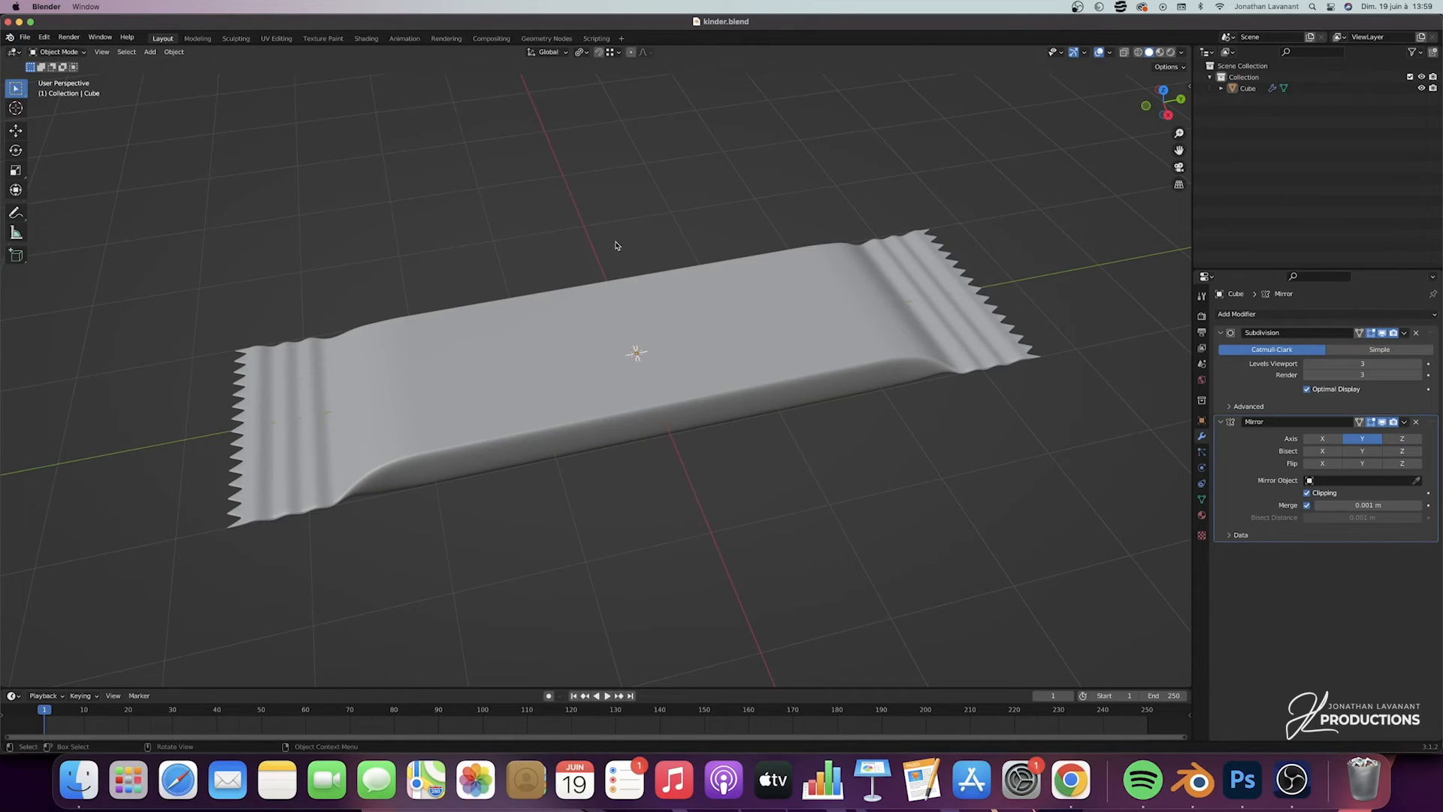
Apply the wrapper's Mirror modifier, keeping the Subdivision modifier live
middle_click_drag(703, 366, 716, 364)
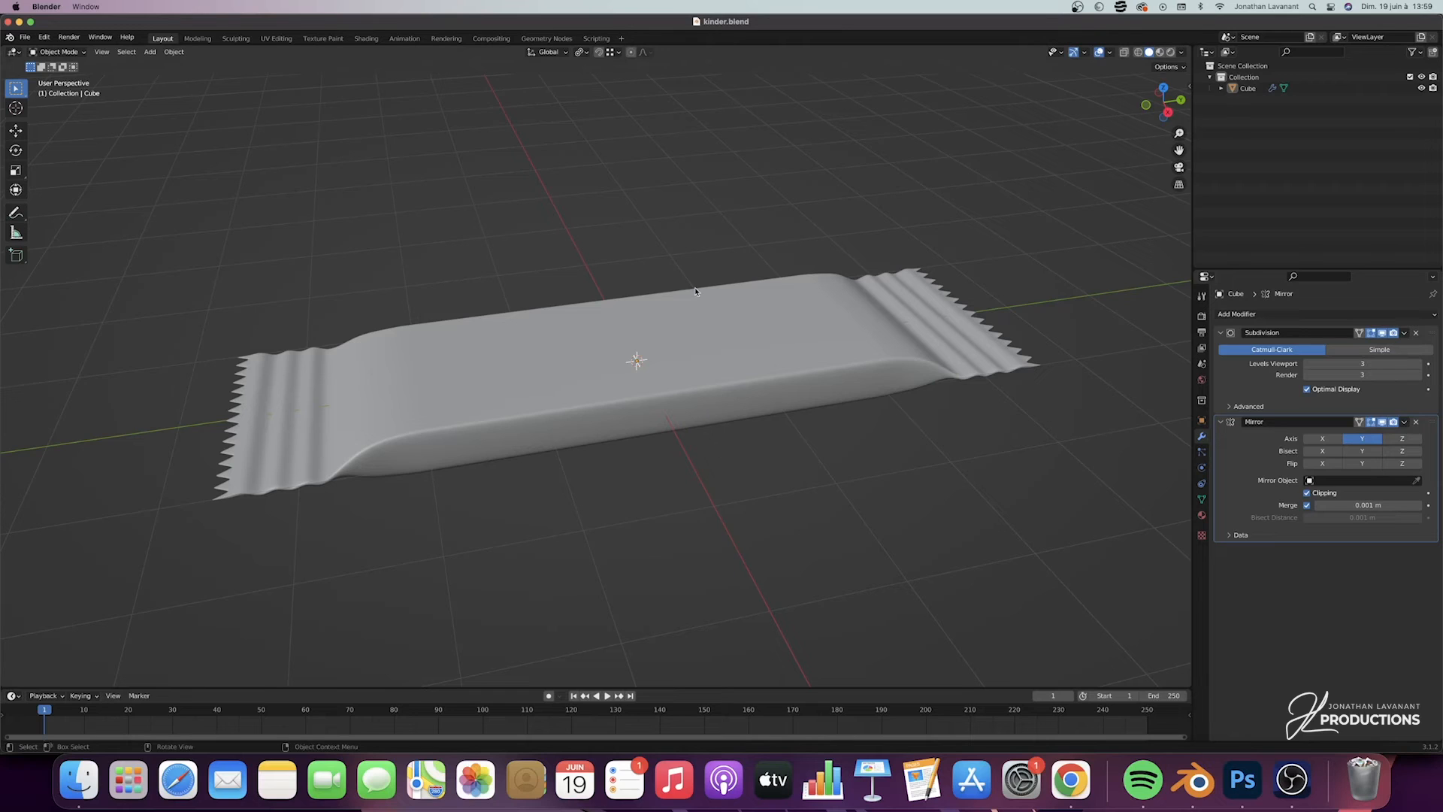
left_click(711, 310)
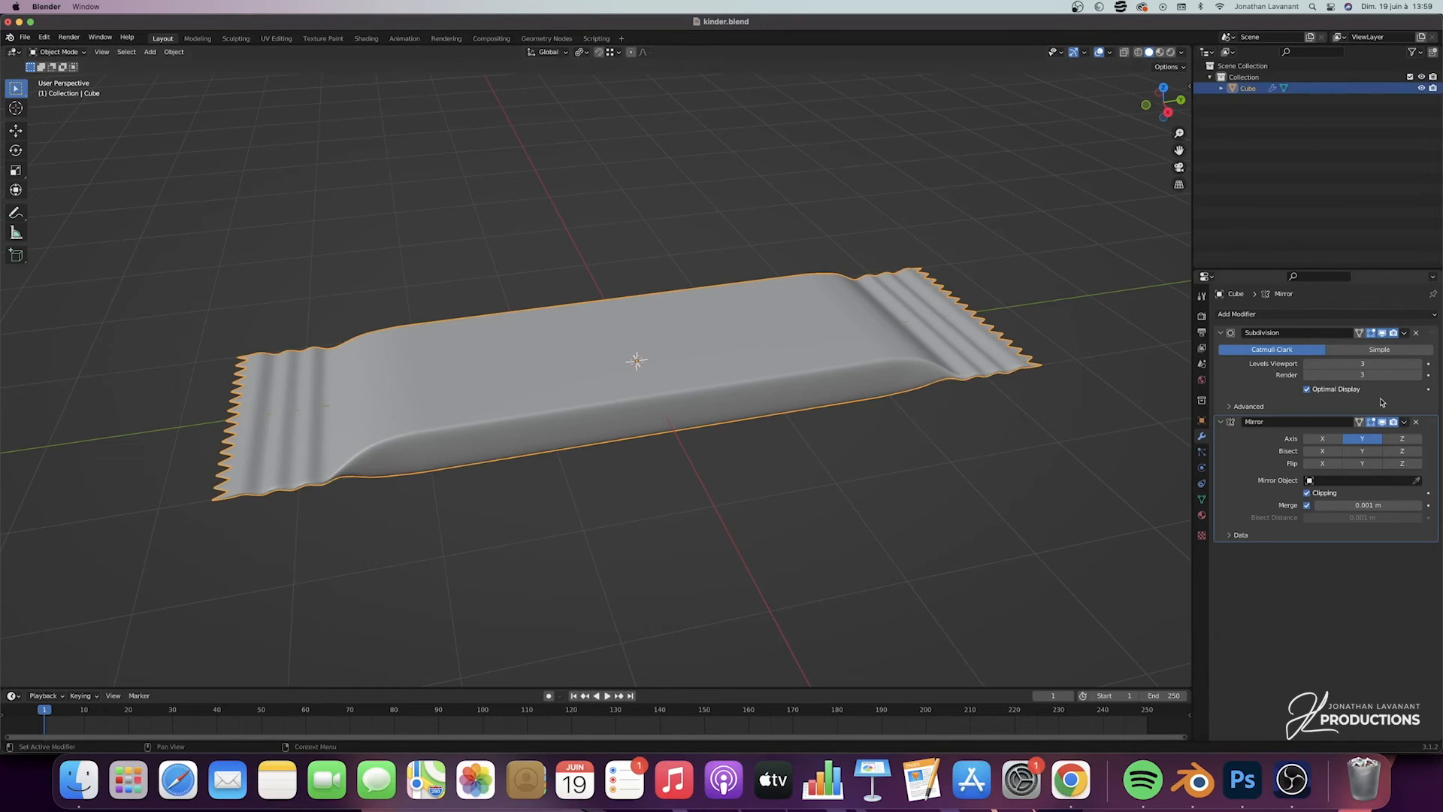
left_click(1405, 423)
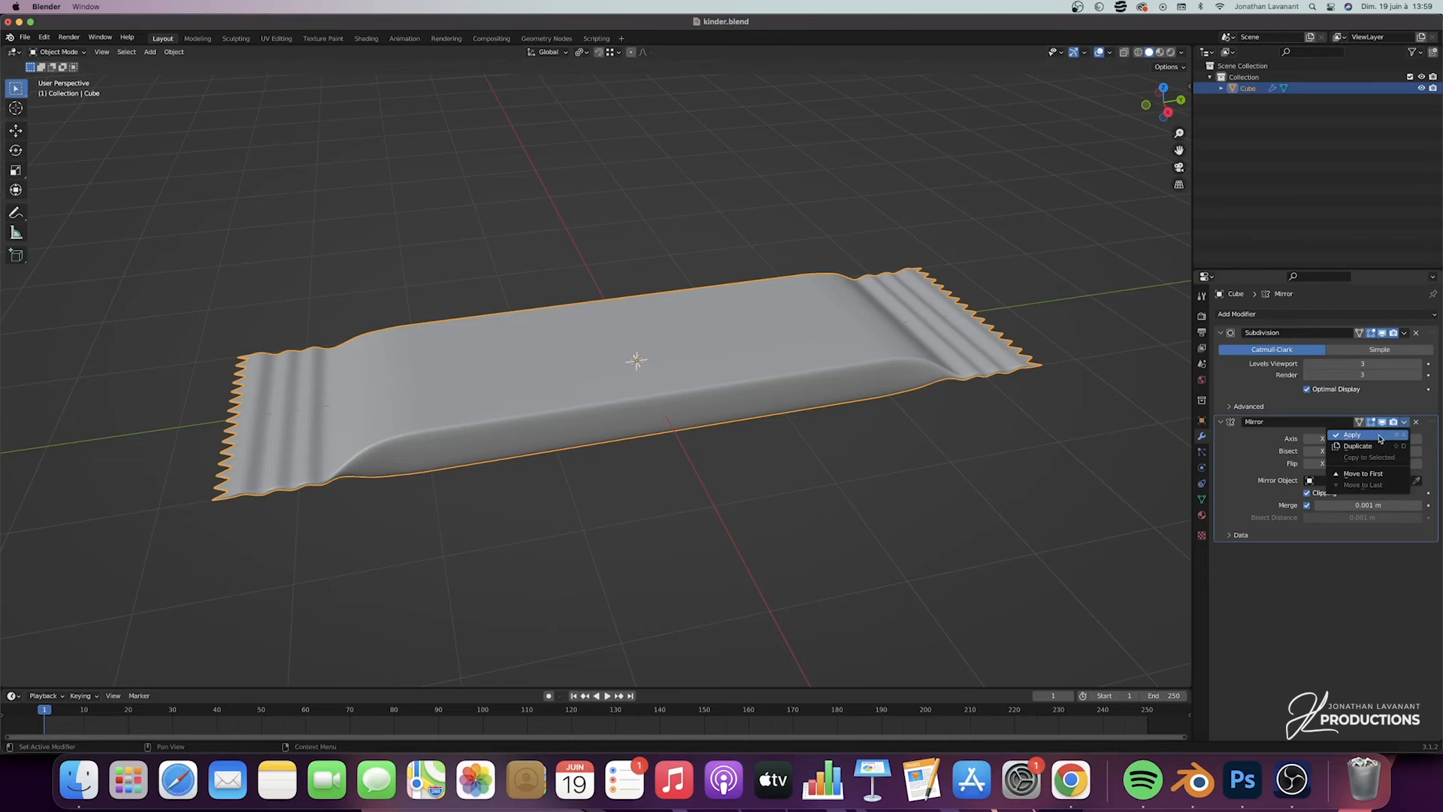
left_click(1383, 436)
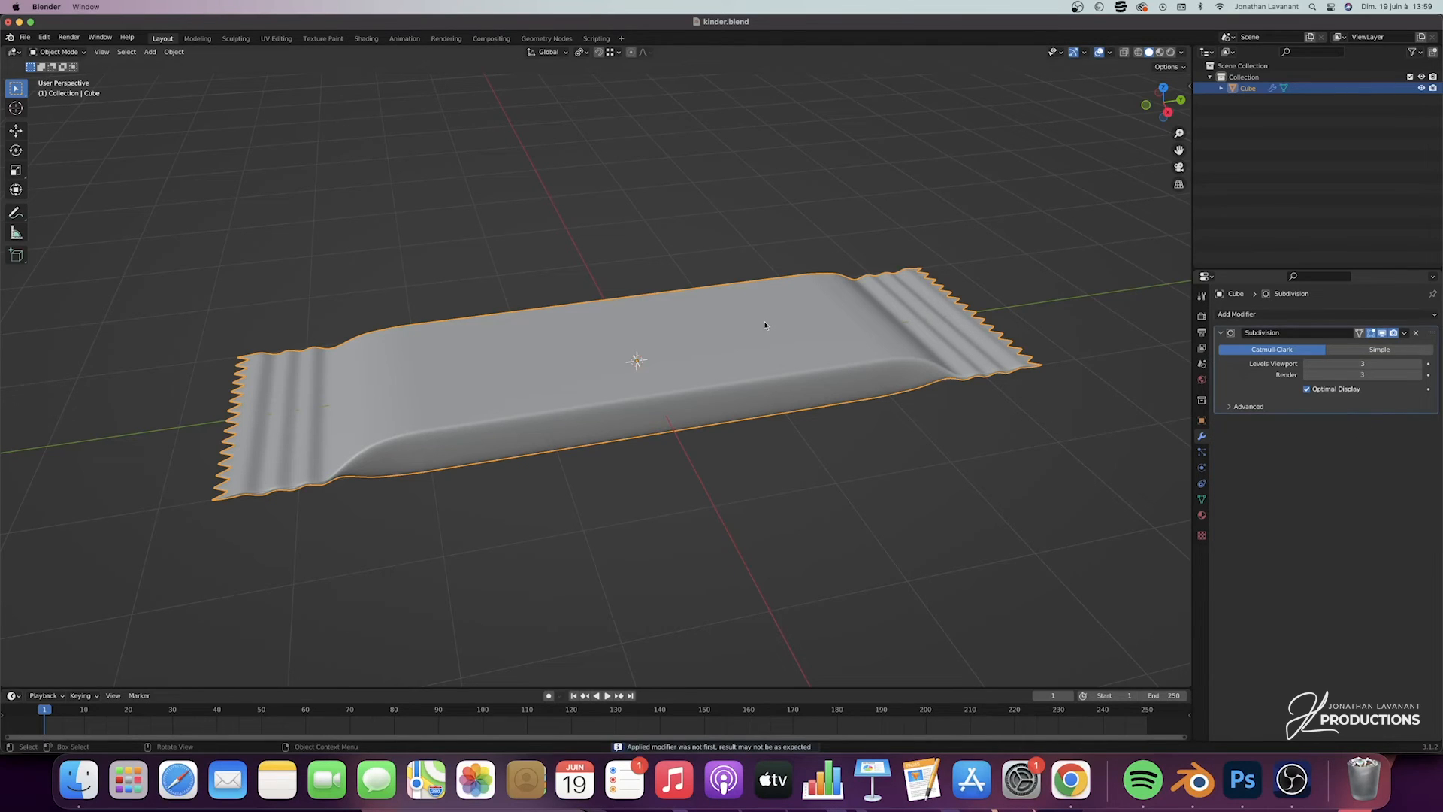
key("Tab")
key("Tab")
In Edit Mode, add one centred loop cut running lengthwise around the wrapper at mid-height of its sides, without sliding it
middle_click_drag(845, 335, 955, 292)
key("Tab")
middle_click_drag(799, 362, 791, 382)
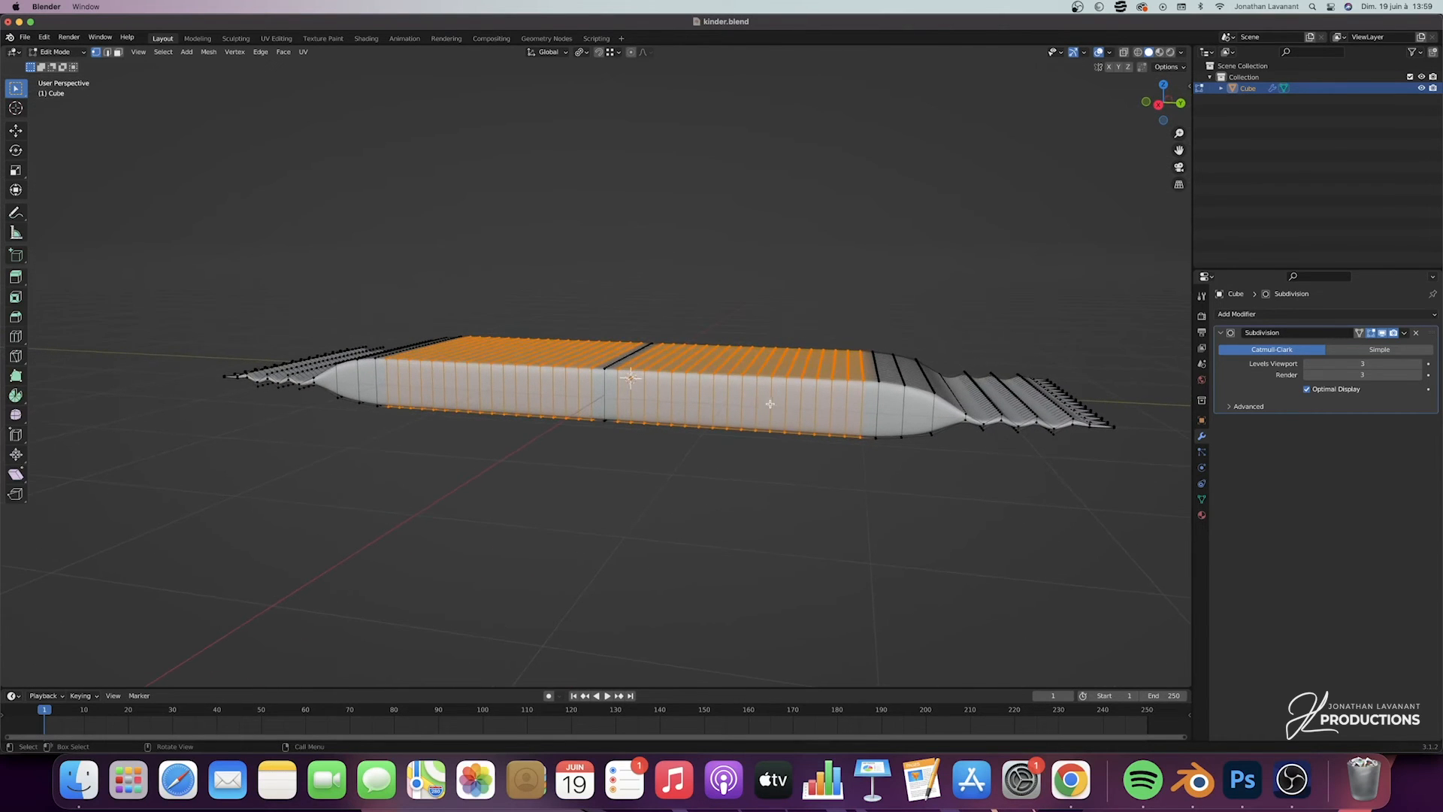
left_click(819, 512)
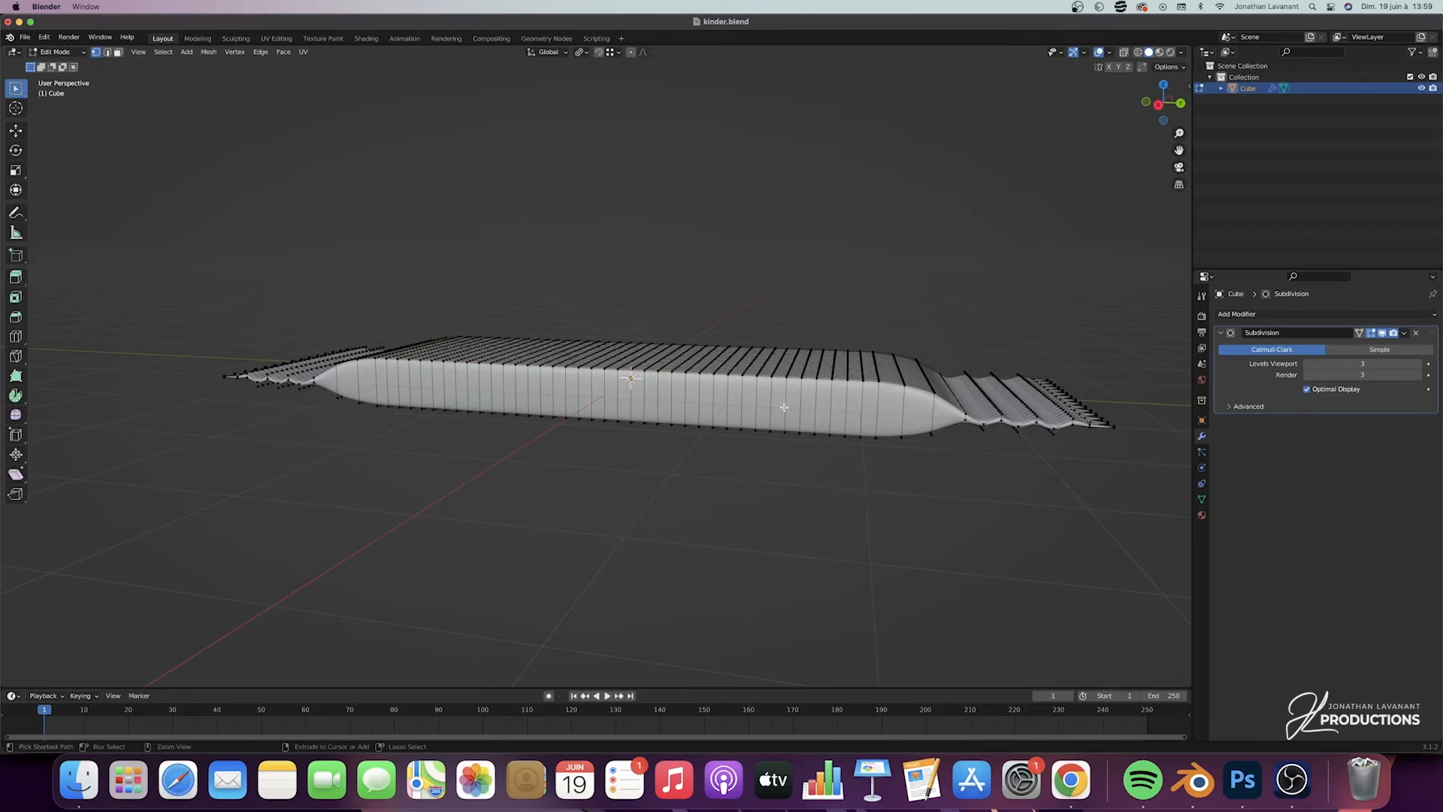
key("ctrl+r")
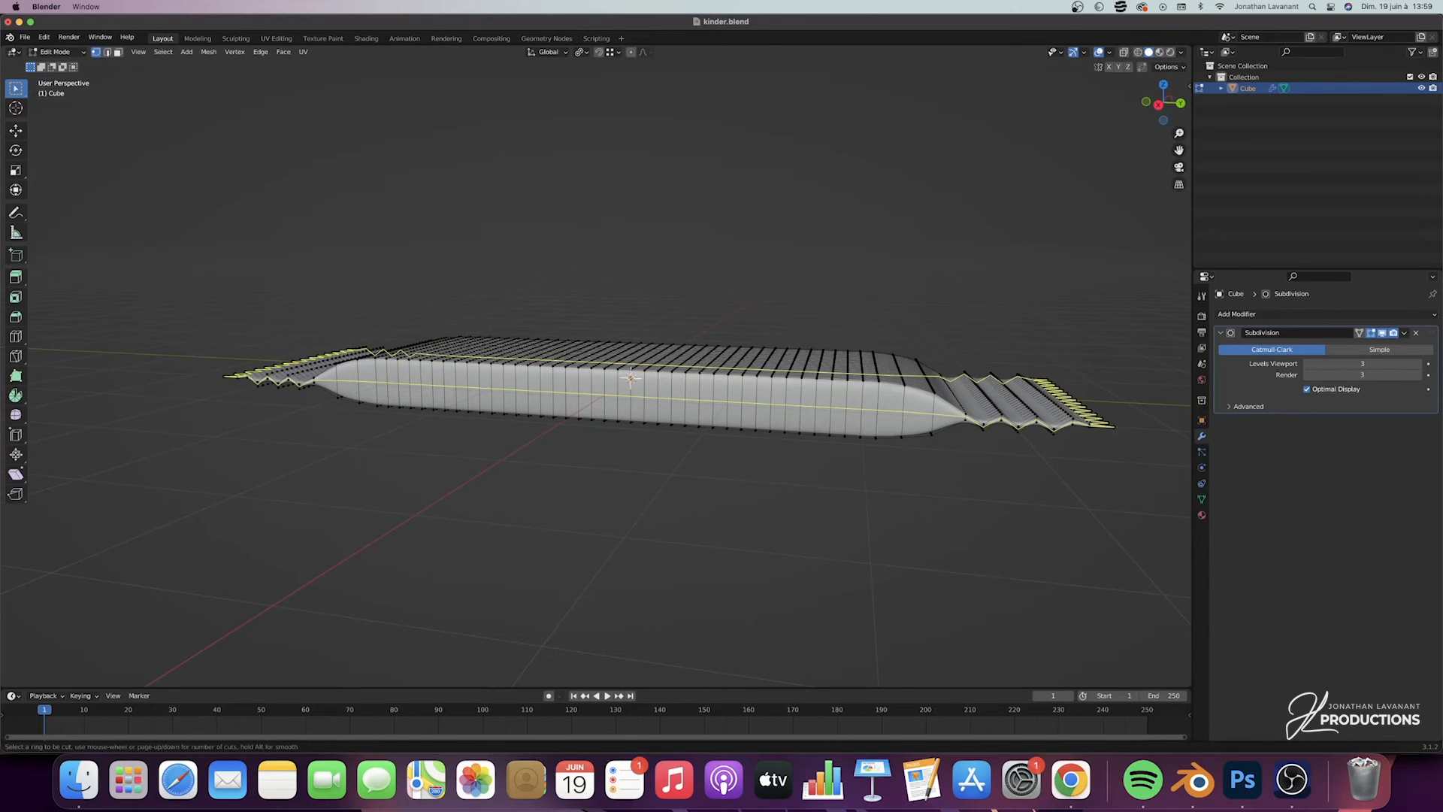
left_click(825, 395)
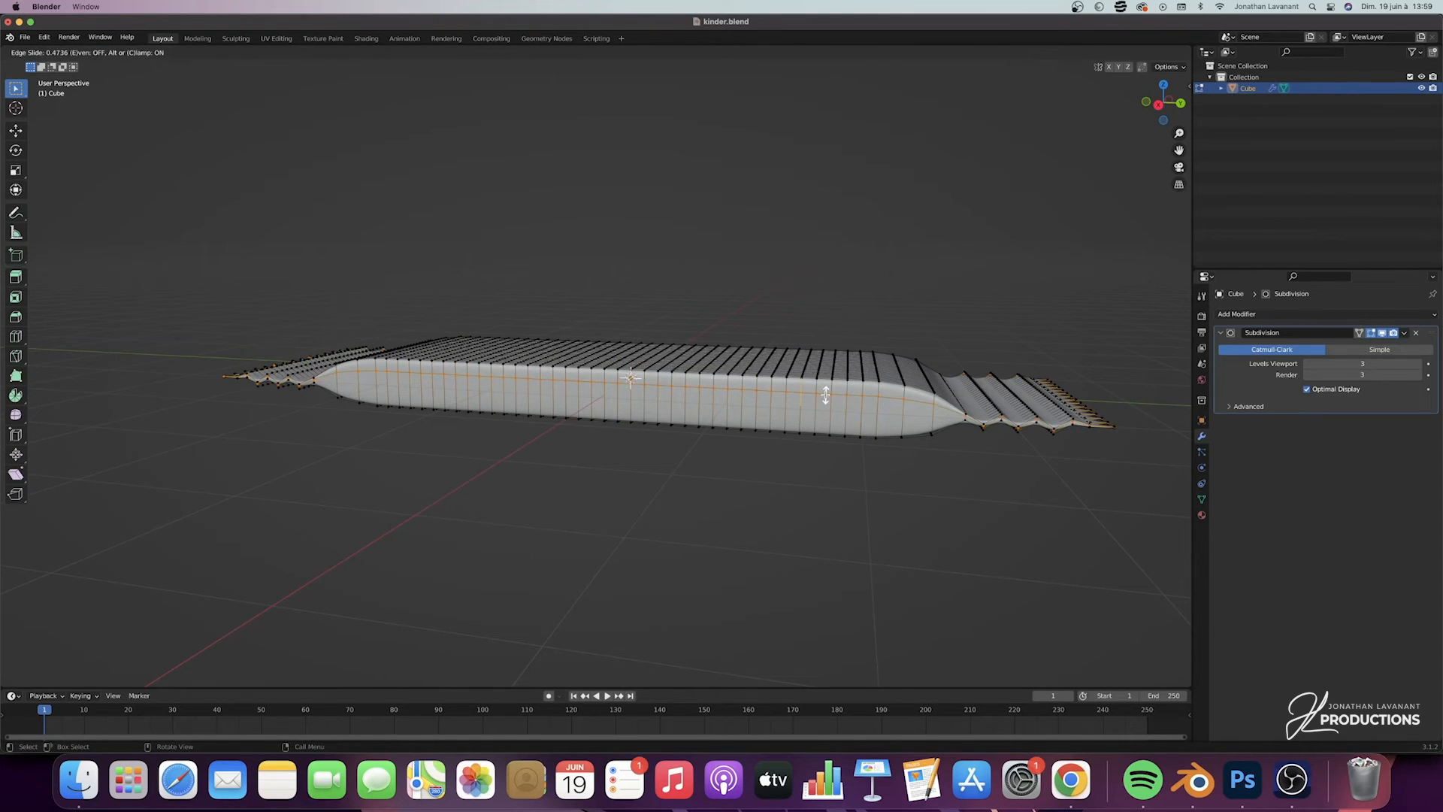
right_click(825, 394)
middle_click_drag(825, 394, 756, 401)
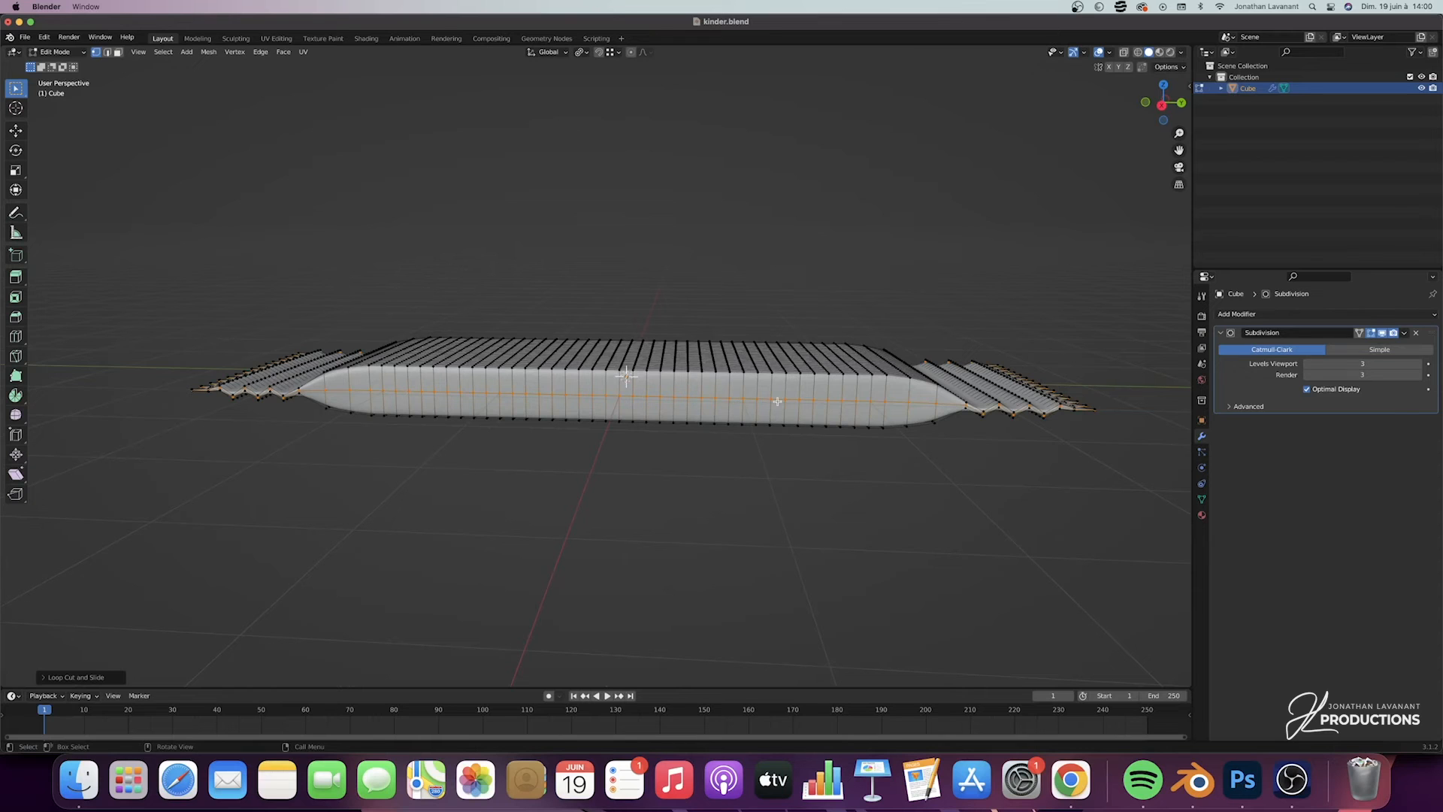
middle_click_drag(907, 400, 879, 409)
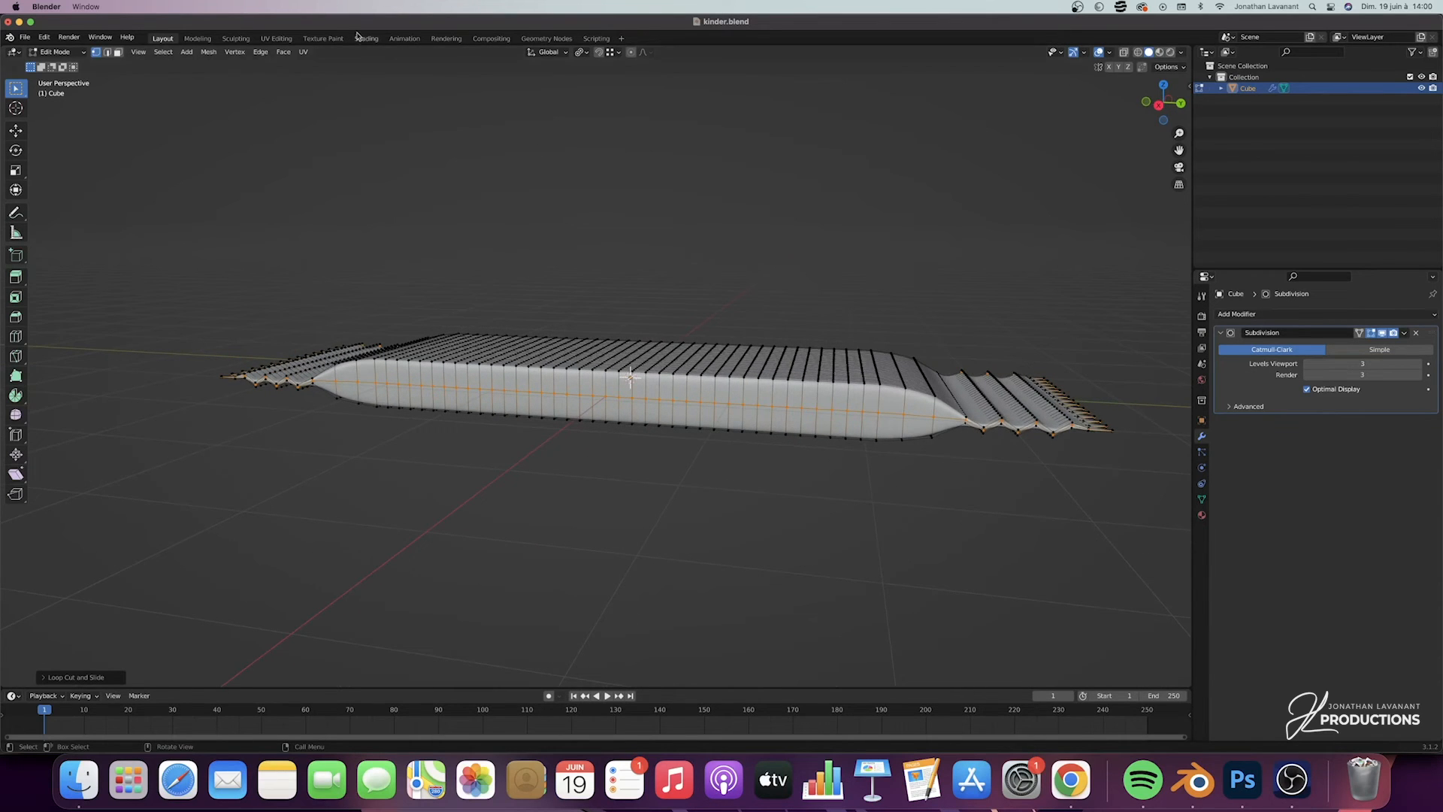
Switch to the UV Editing workspace, select the mid-height edge loop around the wrapper's sides, and mark it as a seam
left_click(283, 39)
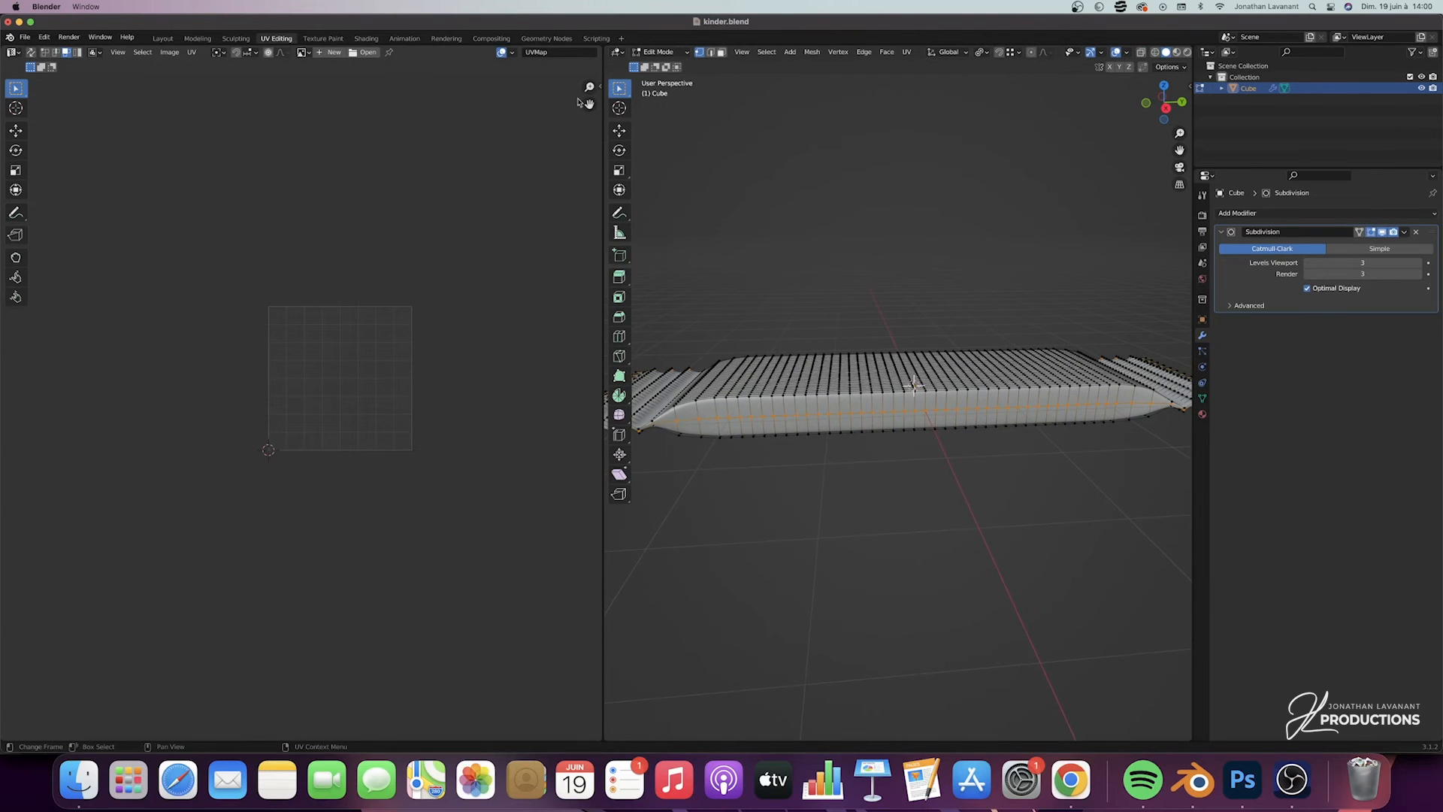
left_click(711, 52)
middle_click_drag(895, 416, 909, 423)
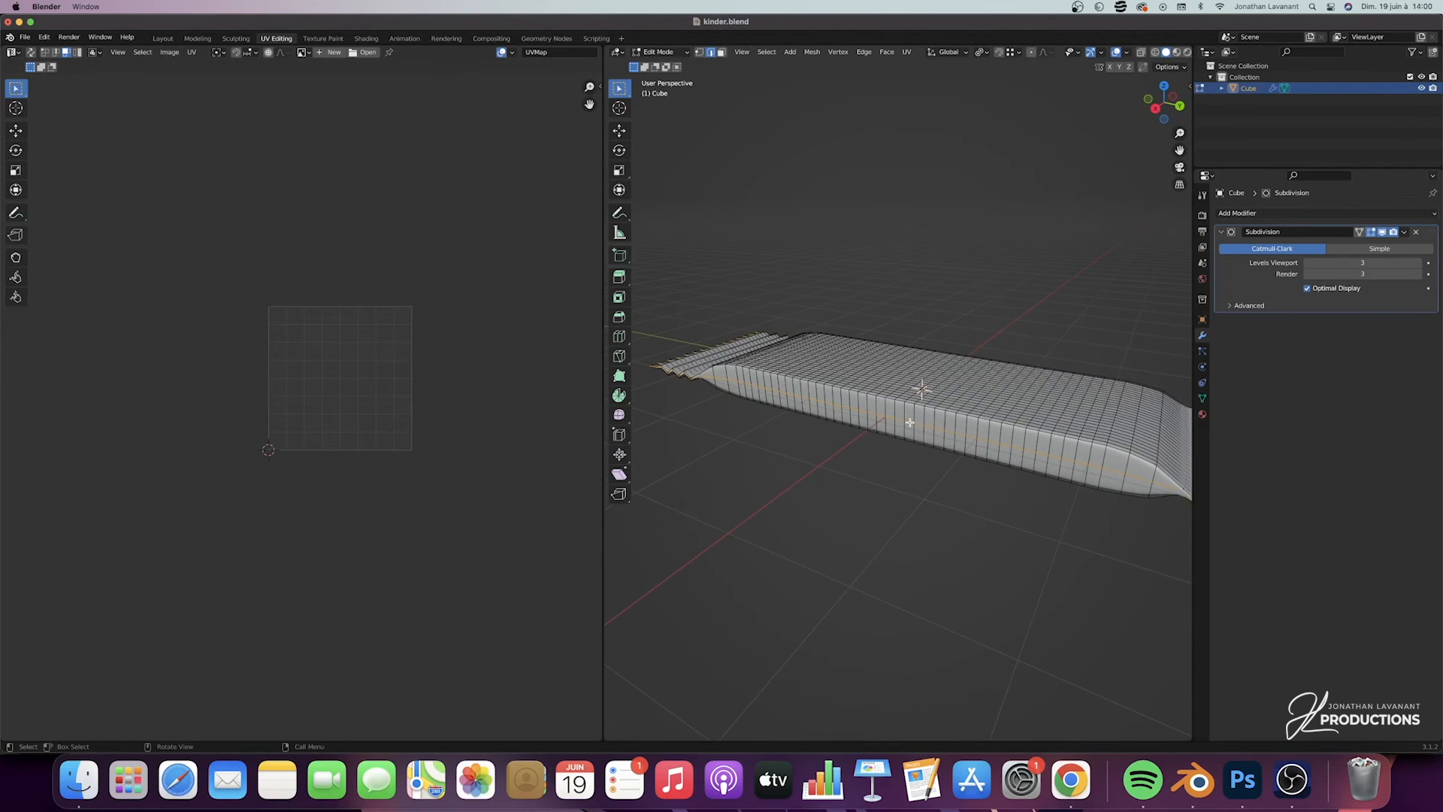
left_click(904, 449)
left_click(919, 426, "alt")
middle_click_drag(857, 397, 857, 397)
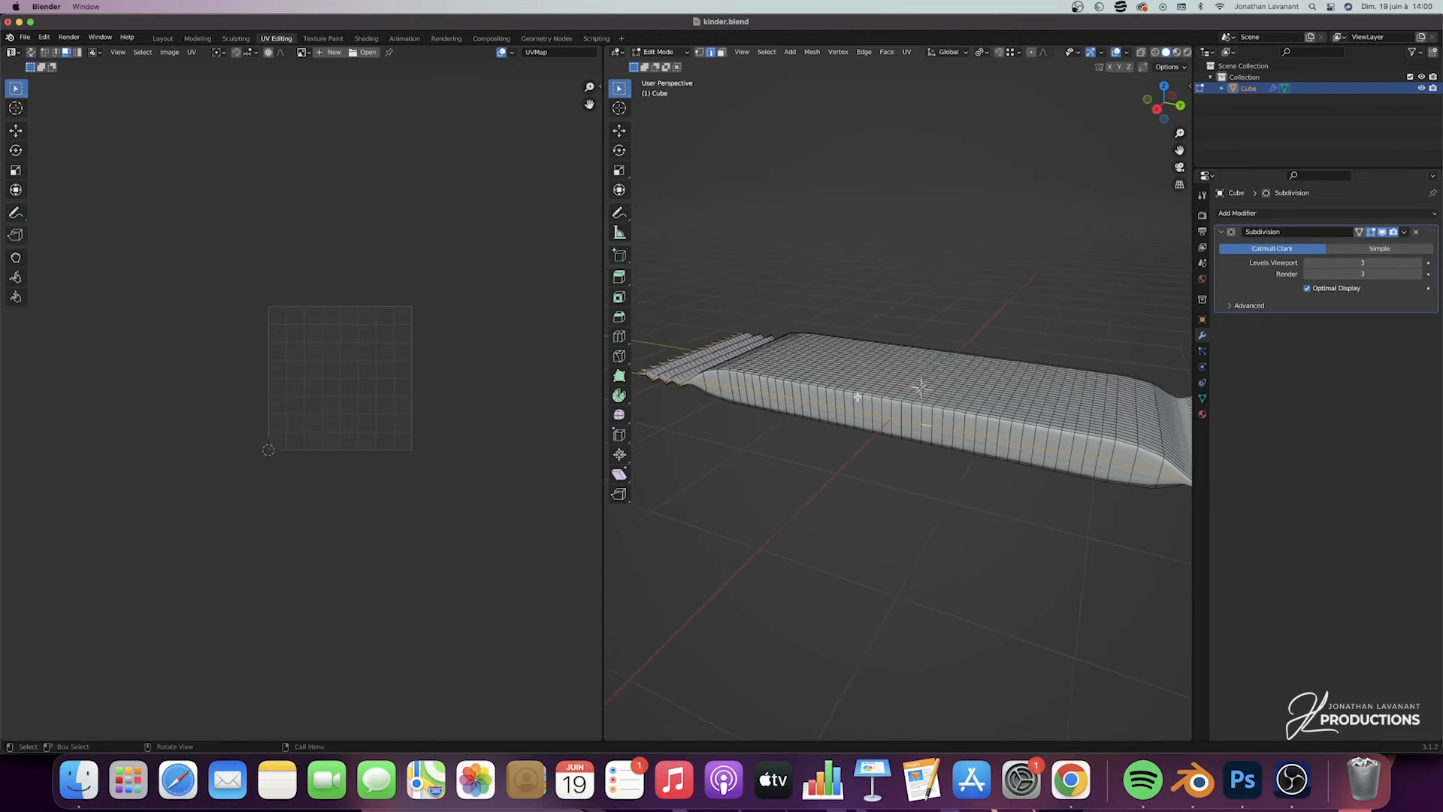
middle_click_drag(917, 435, 916, 436)
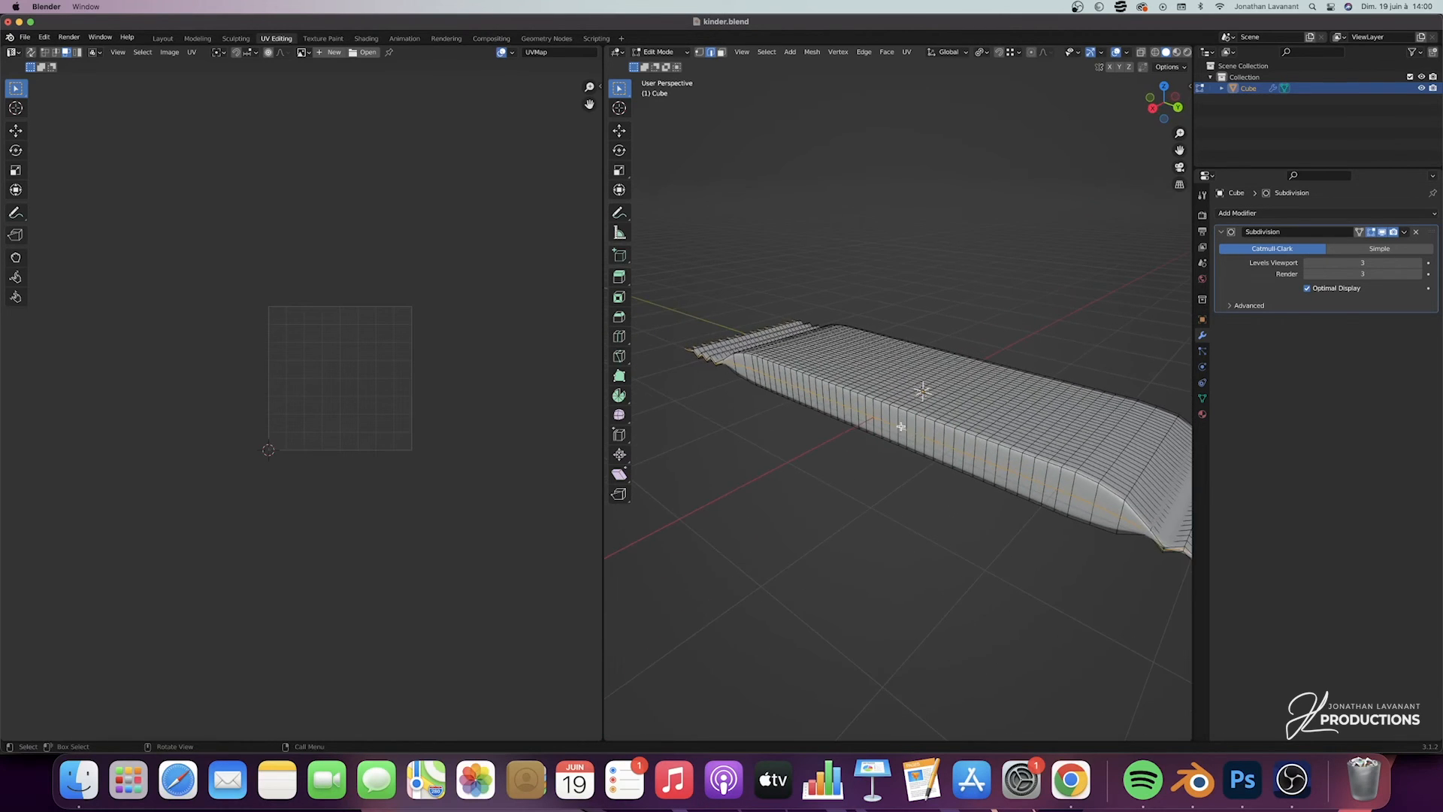
right_click(901, 427)
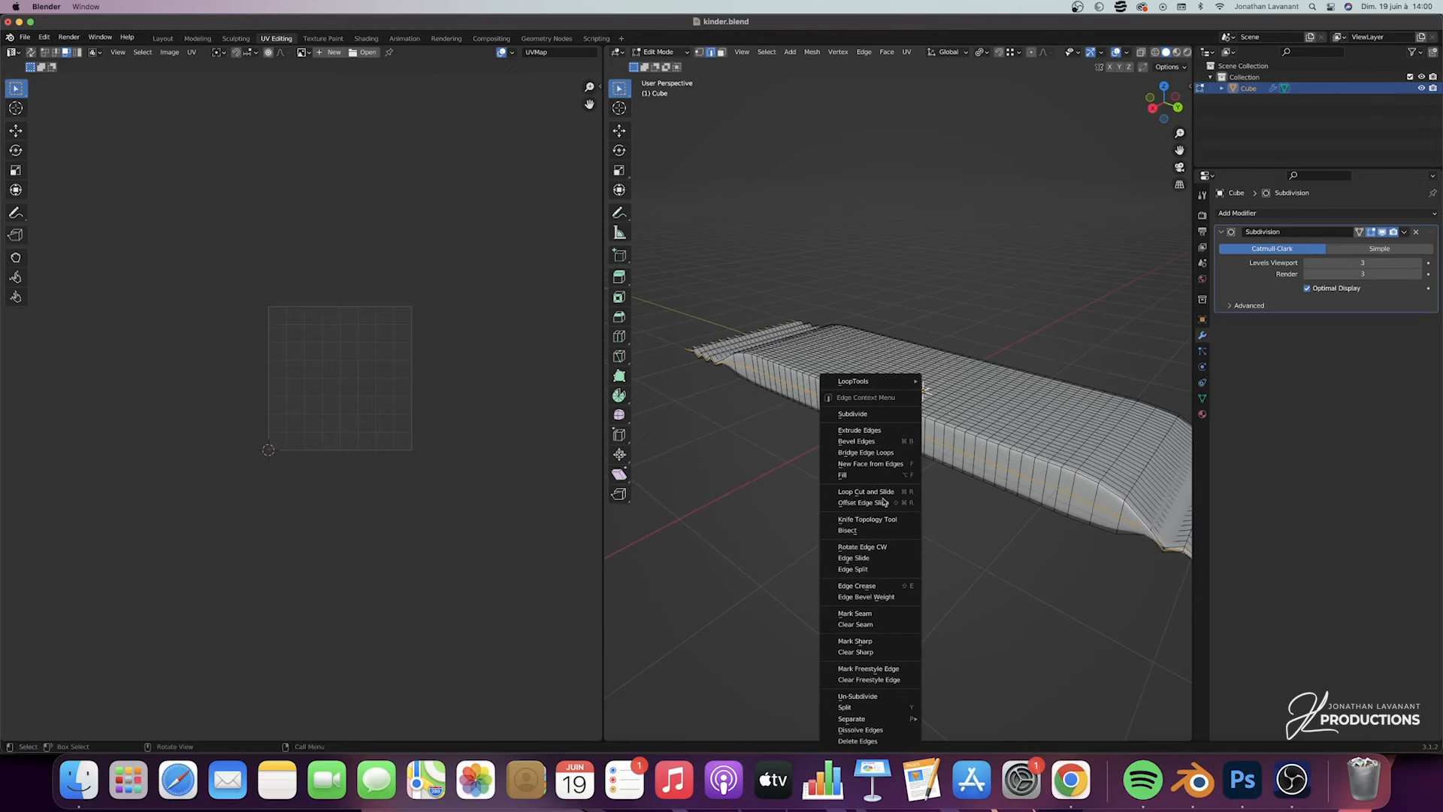
left_click(889, 615)
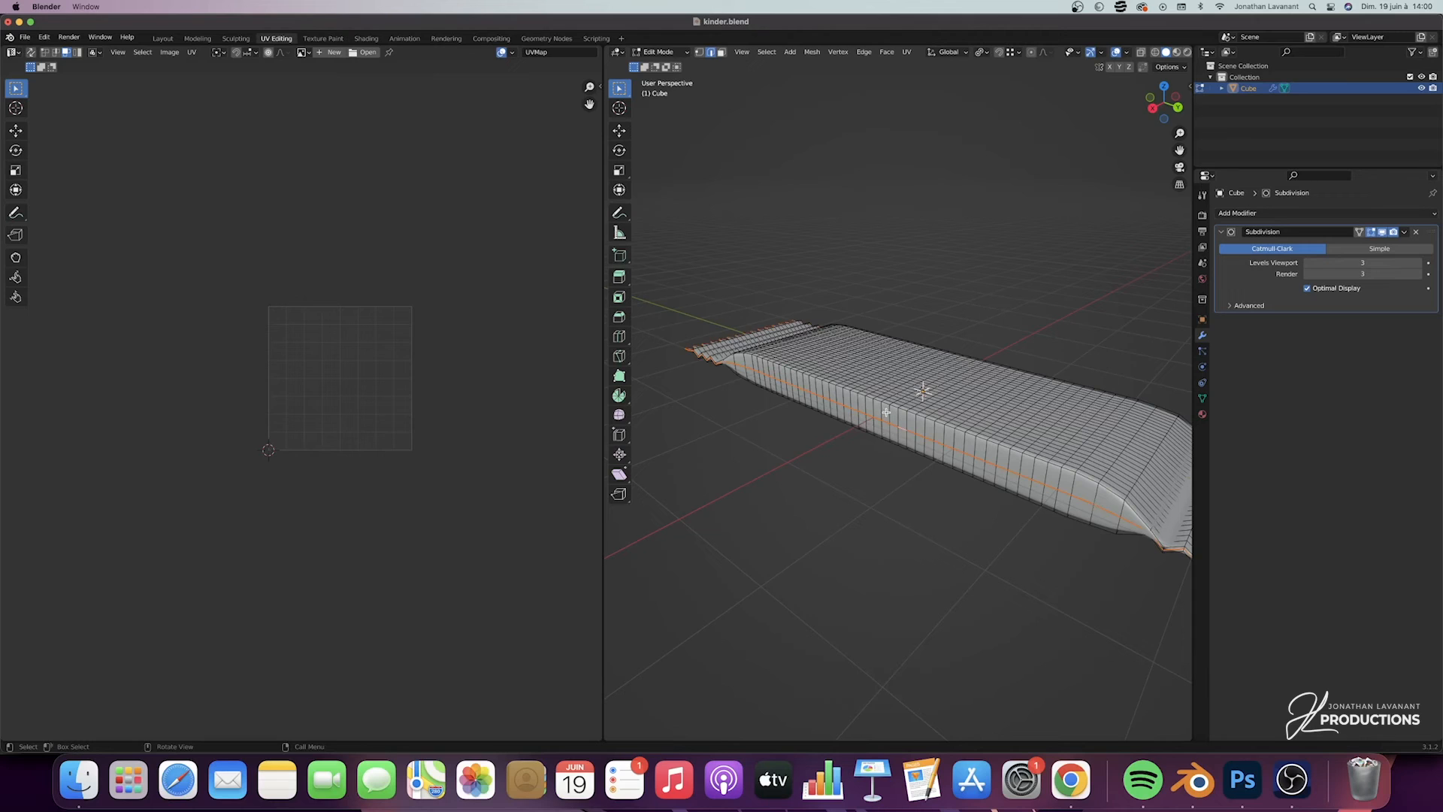
Select the whole wrapper mesh and unwrap it along the seam into UV islands
key("a")
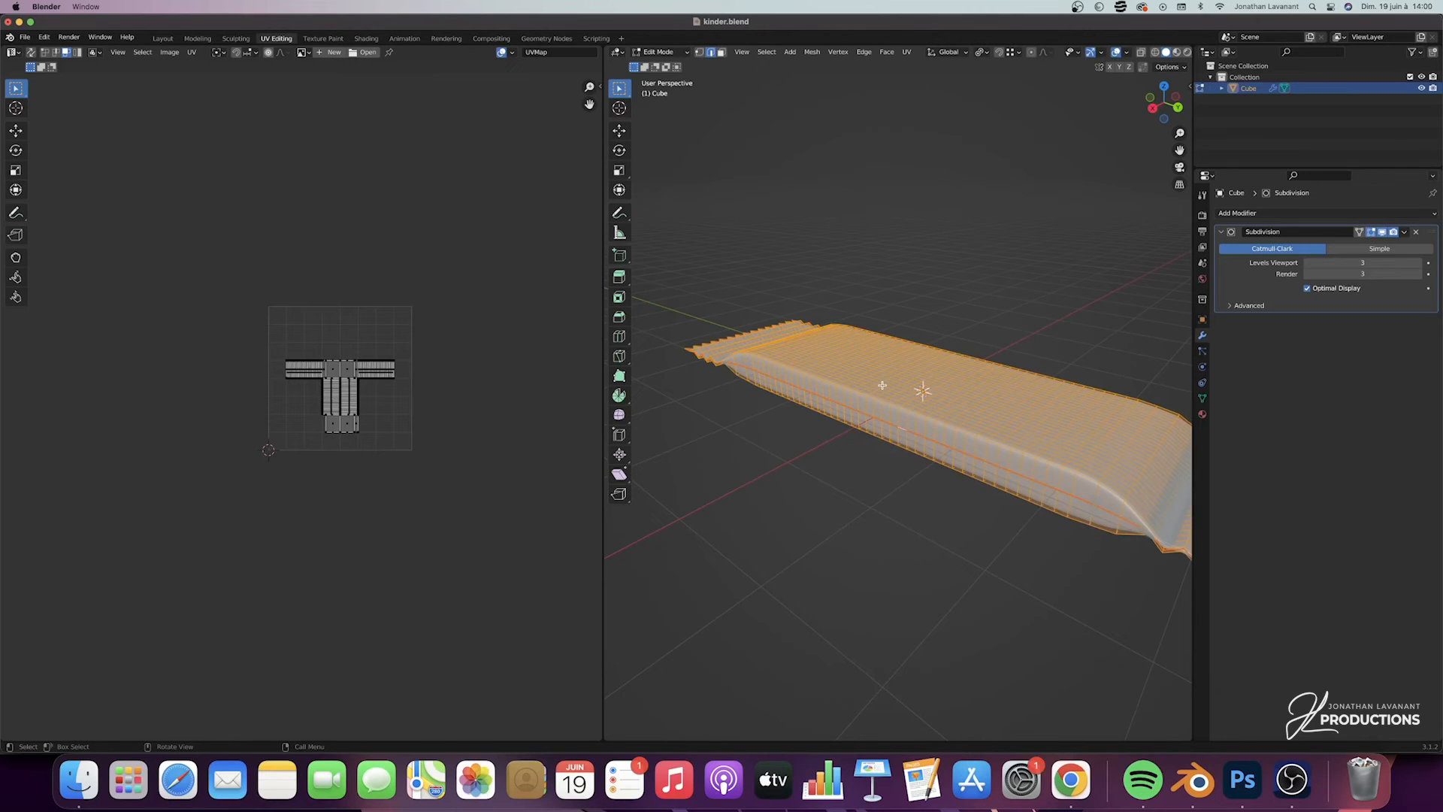
key("u")
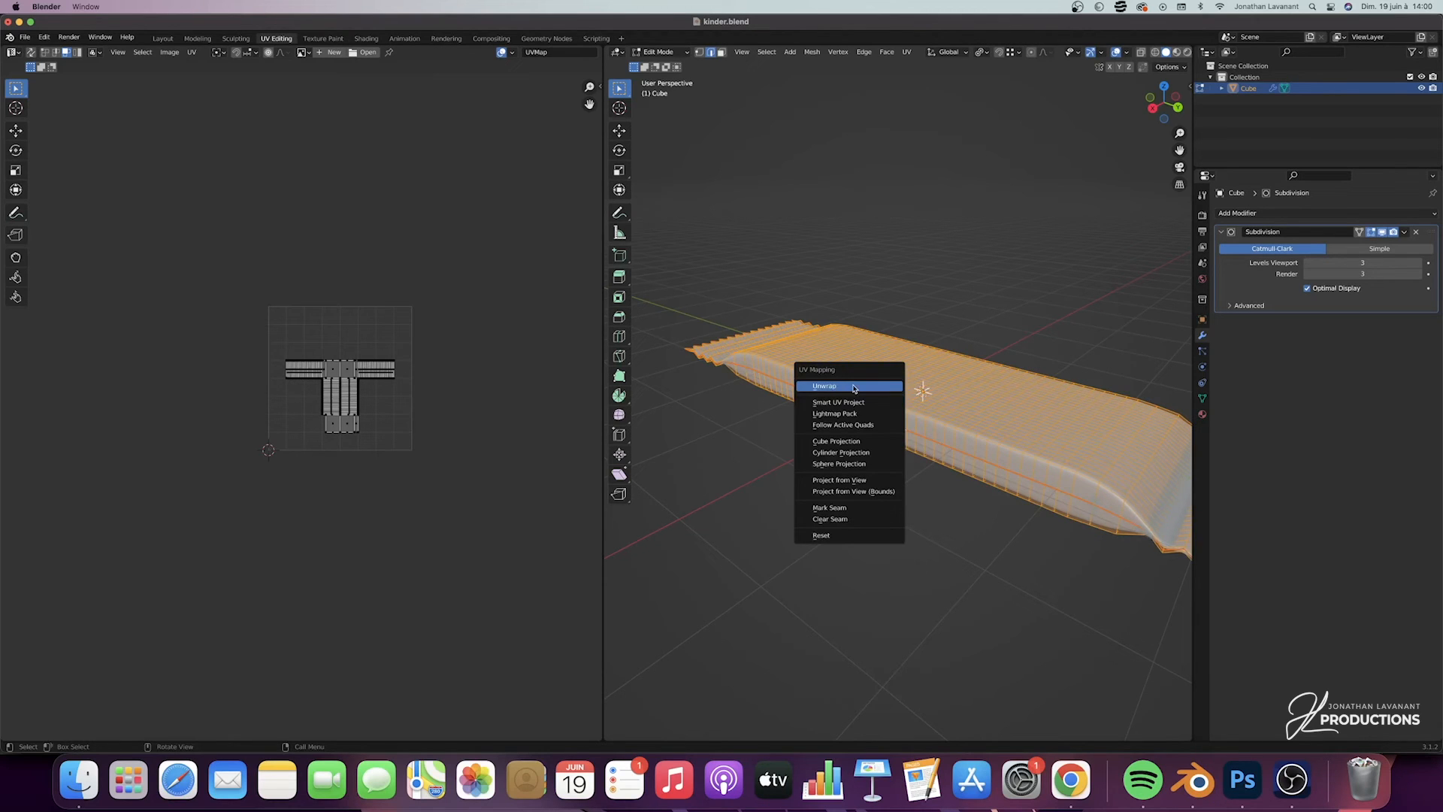
left_click(855, 388)
scroll(590, 94, "up", 2)
left_click_drag(589, 87, 590, 15)
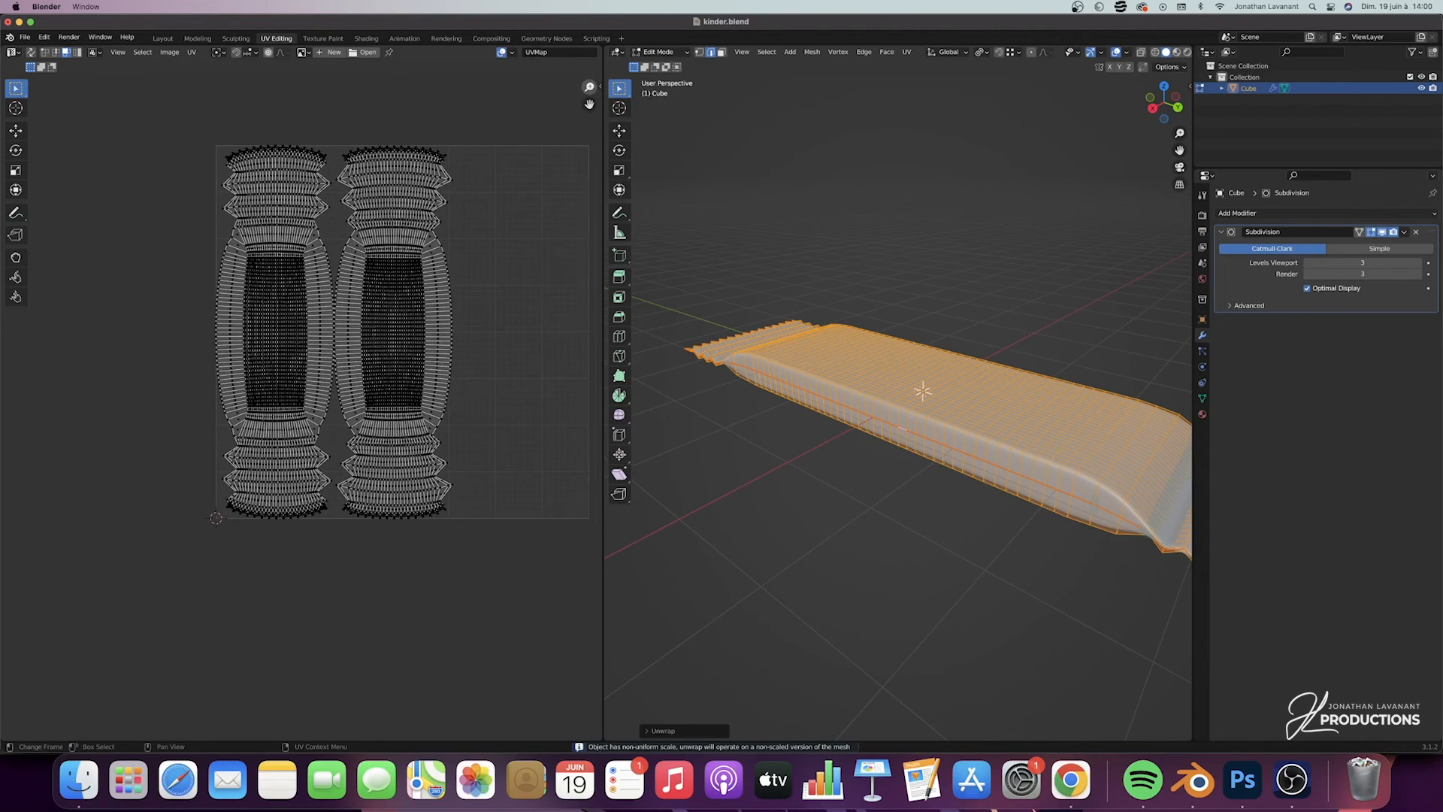
left_click_drag(589, 87, 590, 54)
left_click_drag(589, 103, 583, 156)
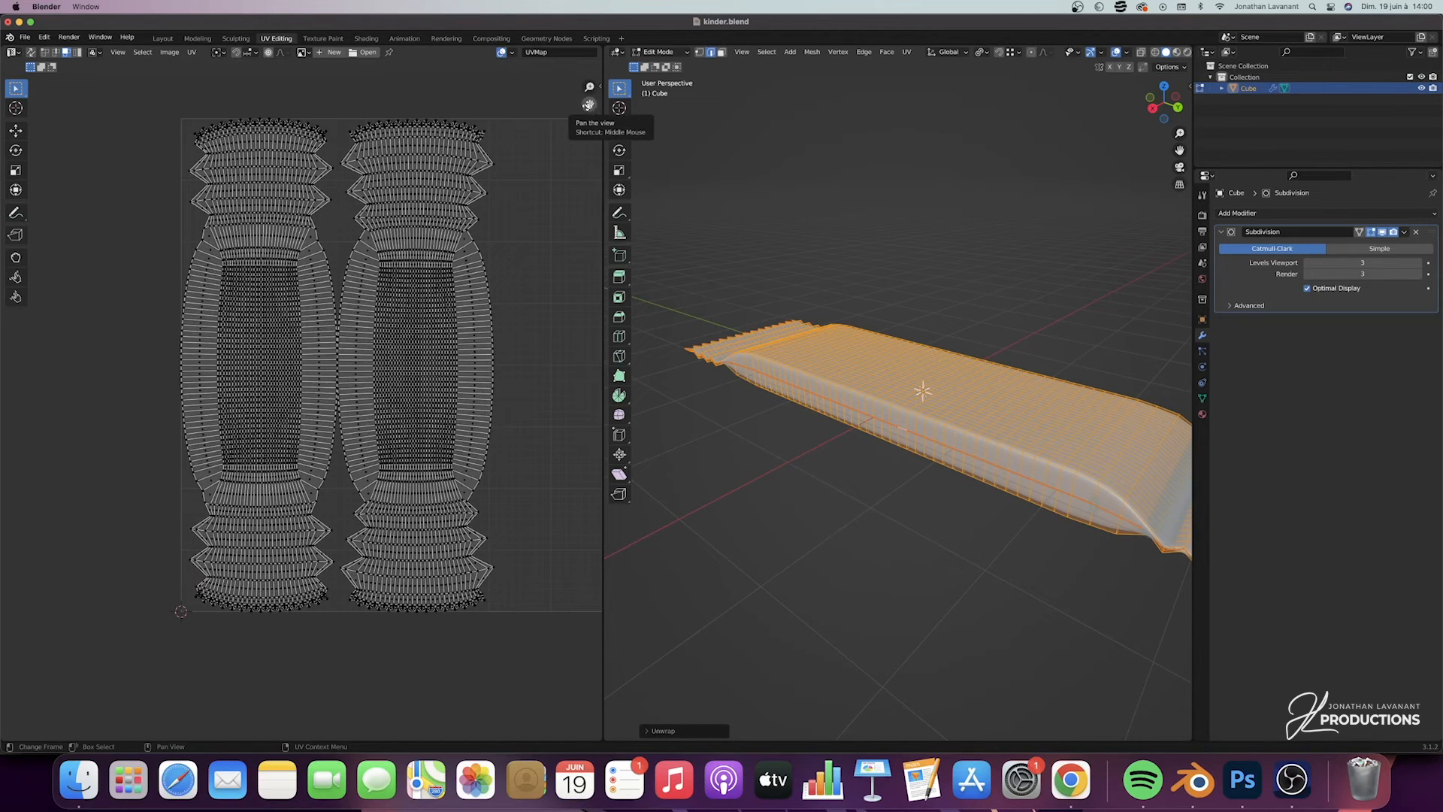
left_click_drag(589, 86, 589, 101)
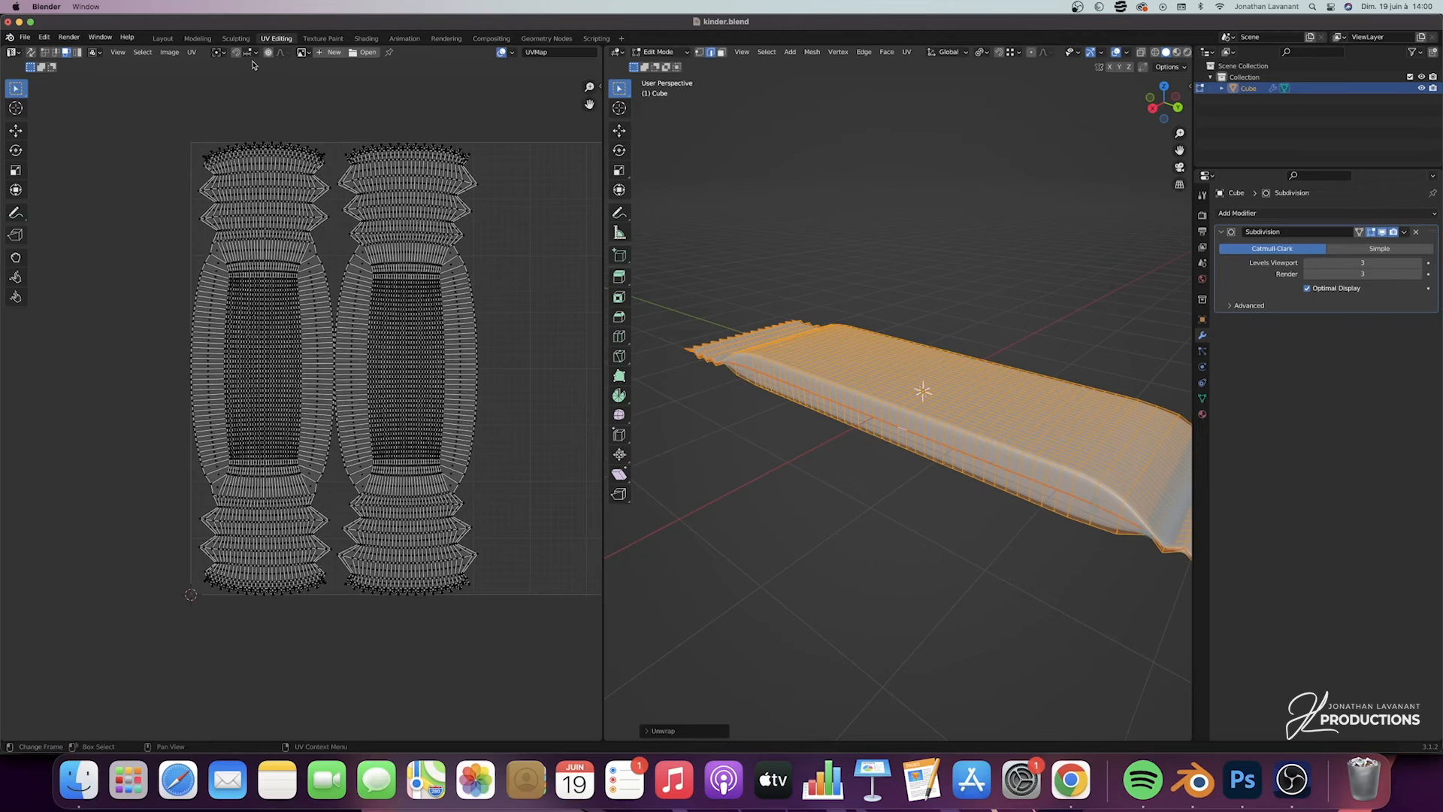
left_click(192, 52)
left_click_drag(589, 87, 539, 115)
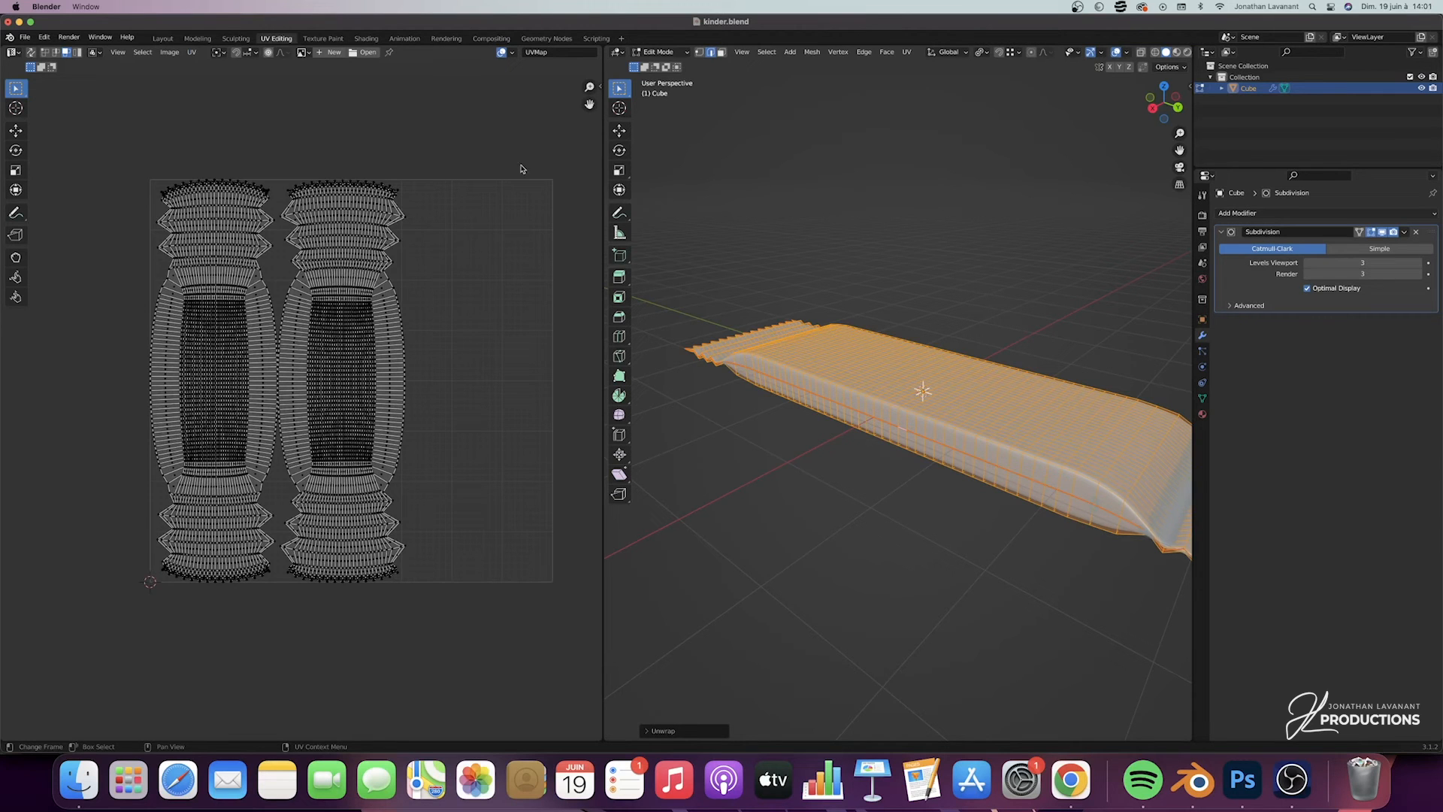
left_click_drag(589, 87, 589, 36)
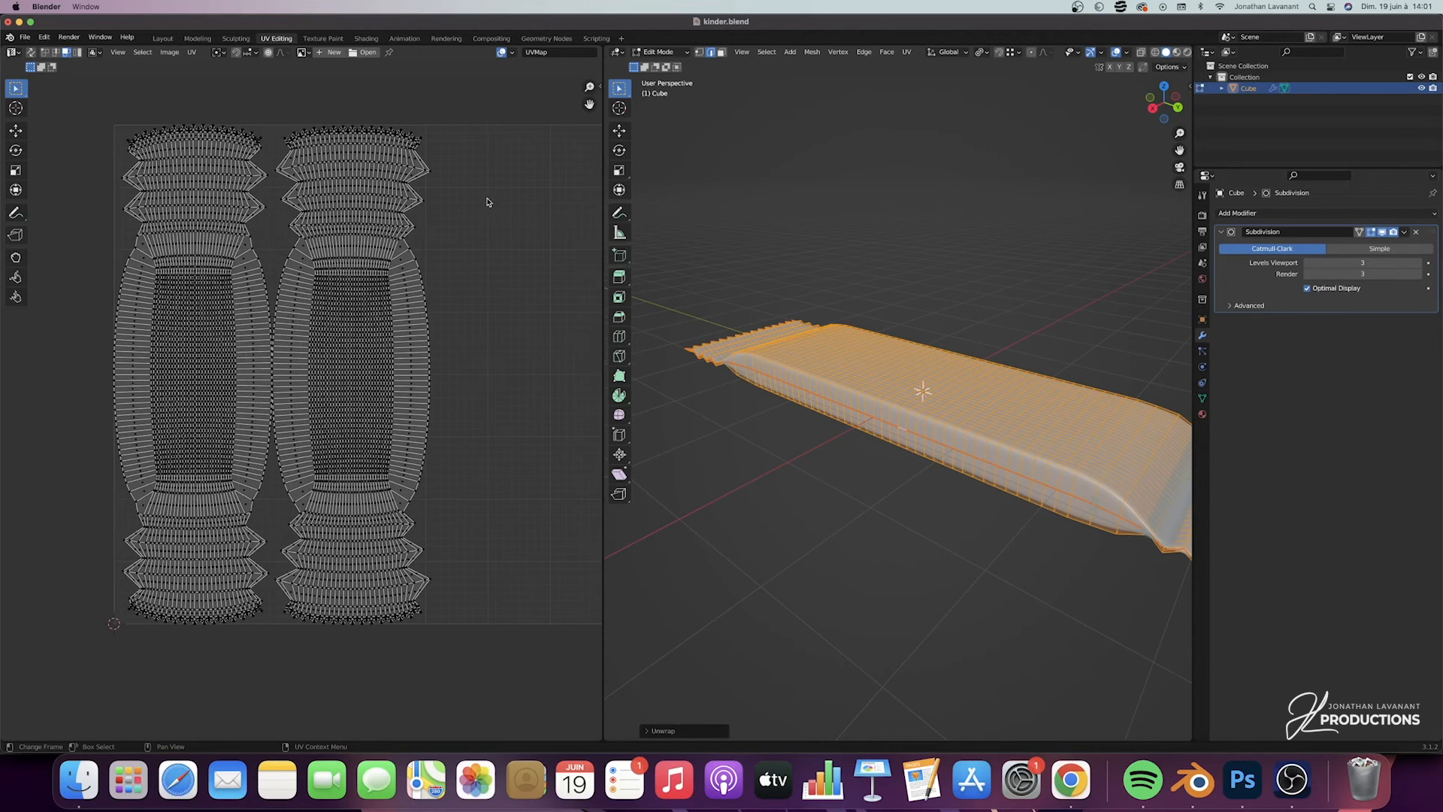
Switch to the Shading workspace and create a new material for the wrapper
left_click(367, 38)
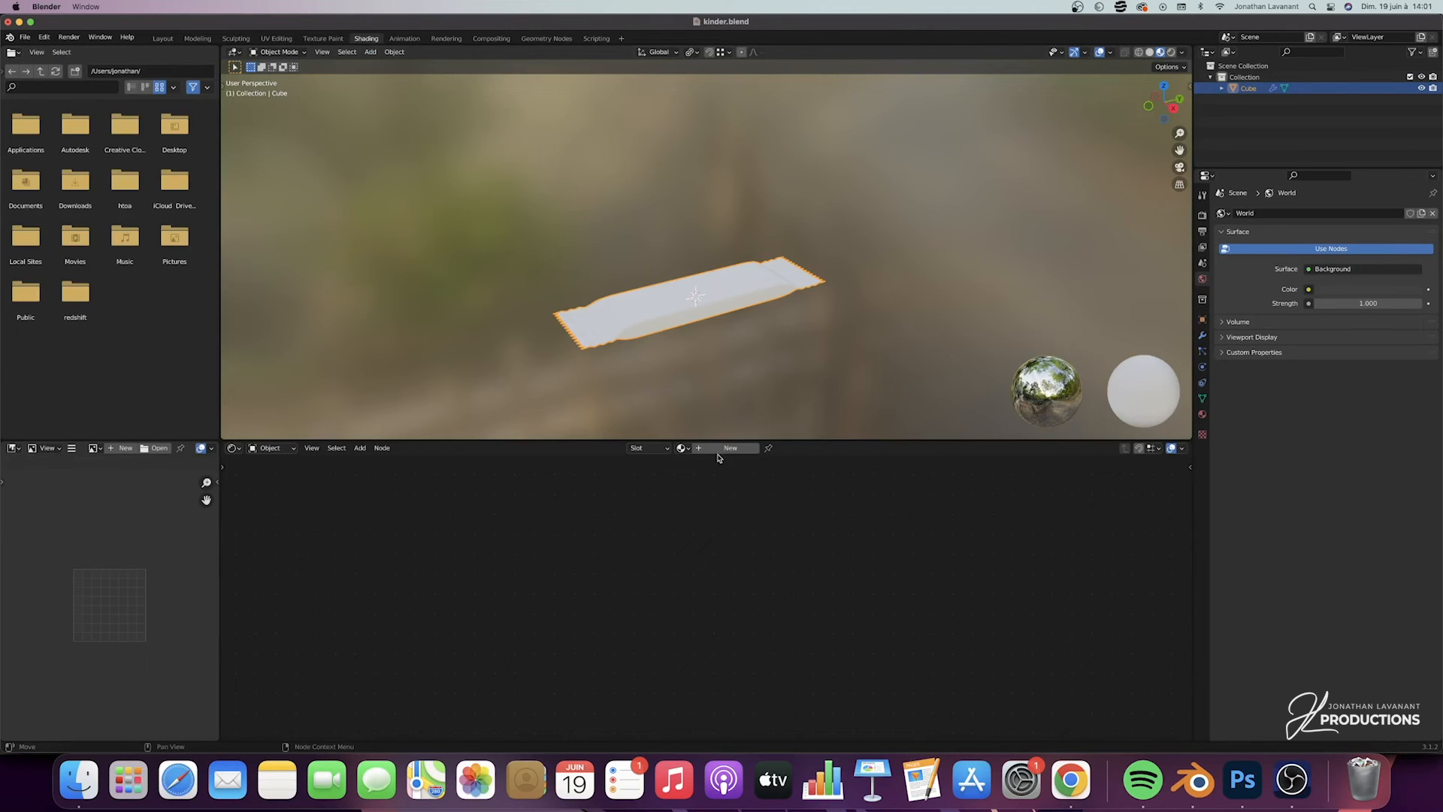
left_click(720, 449)
key("Home")
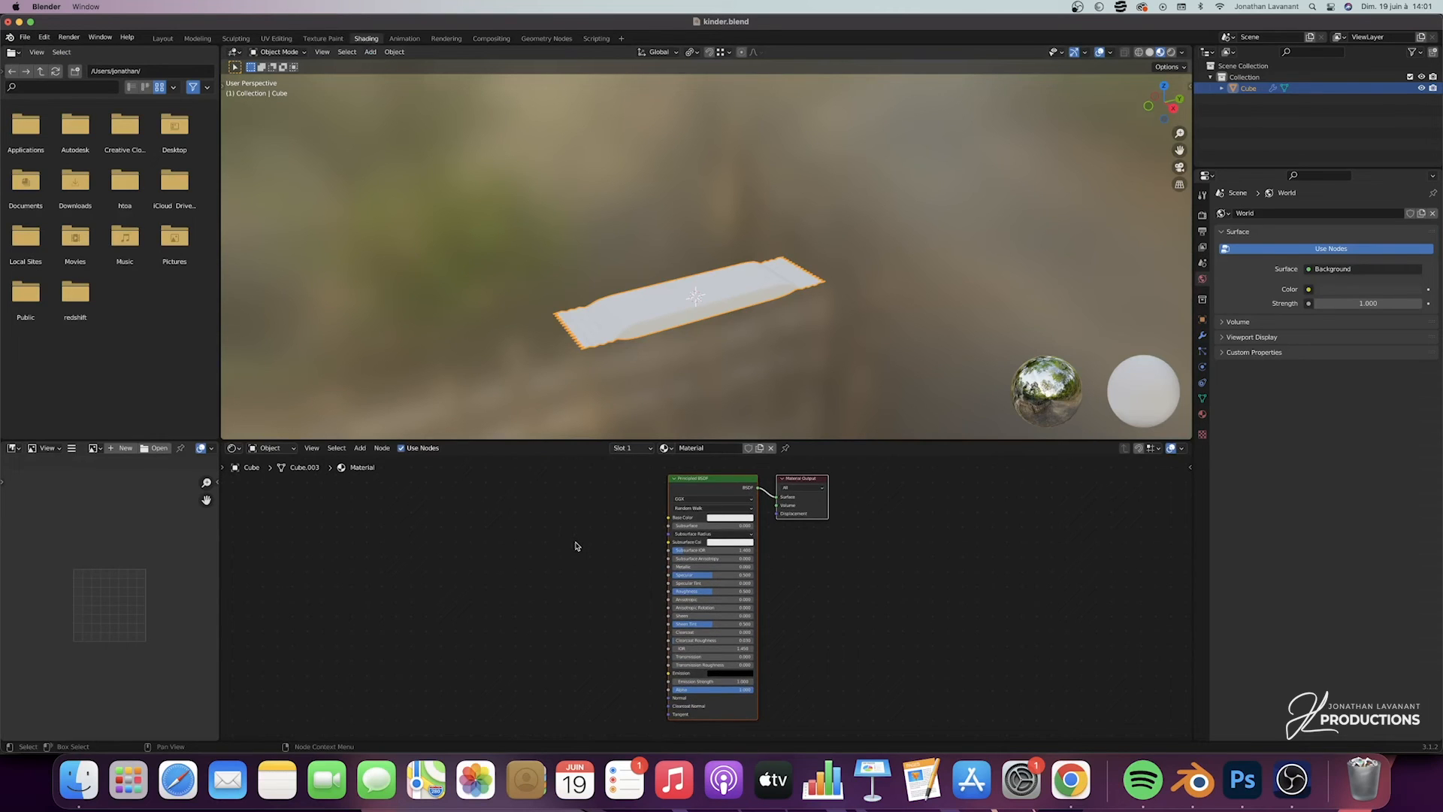
Bring texture.png from Finder in as an image texture feeding Base Color, and attach Mapping and Texture Coordinate nodes to it
left_click(79, 779)
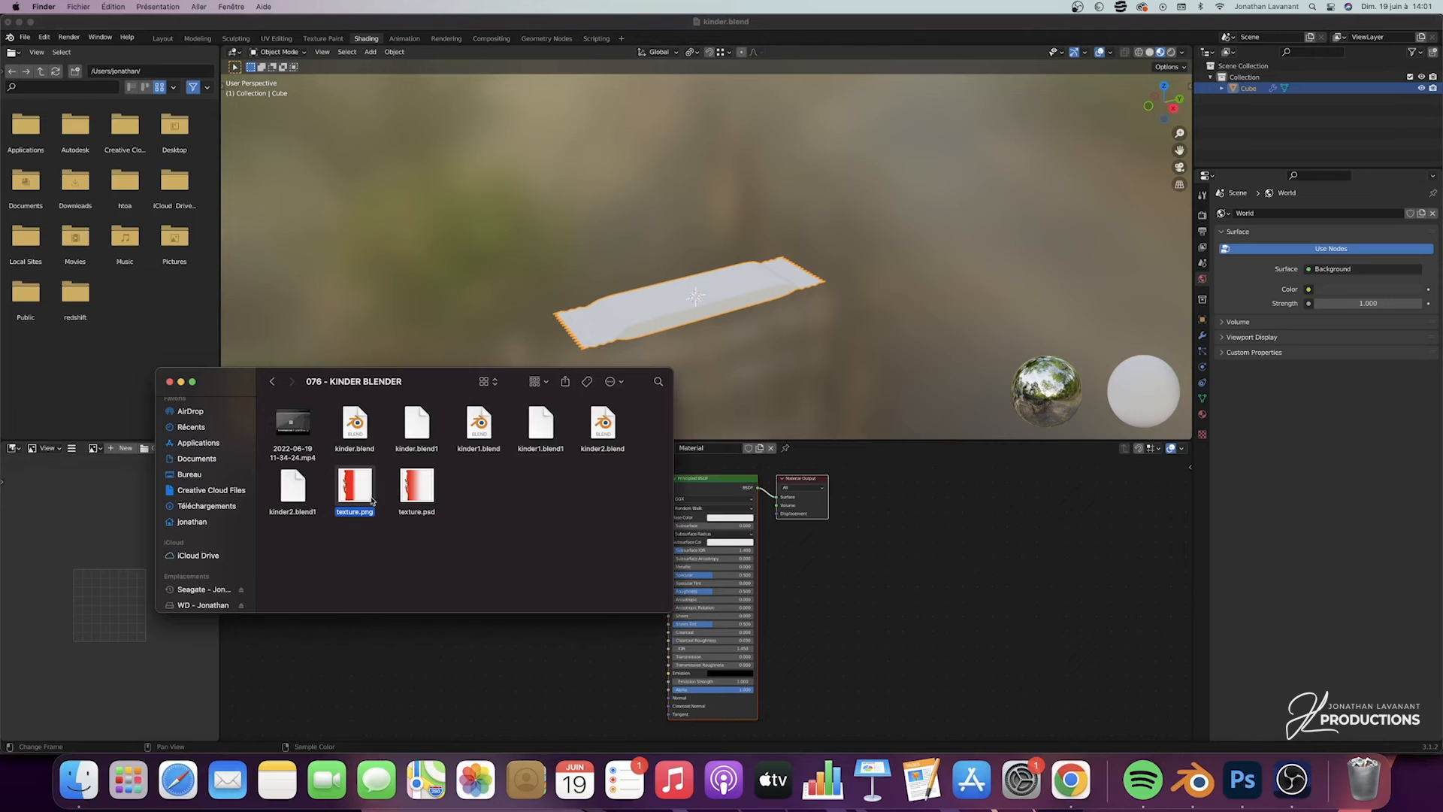
left_click_drag(472, 385, 433, 200)
left_click_drag(314, 309, 668, 517)
middle_click_drag(715, 318, 719, 322)
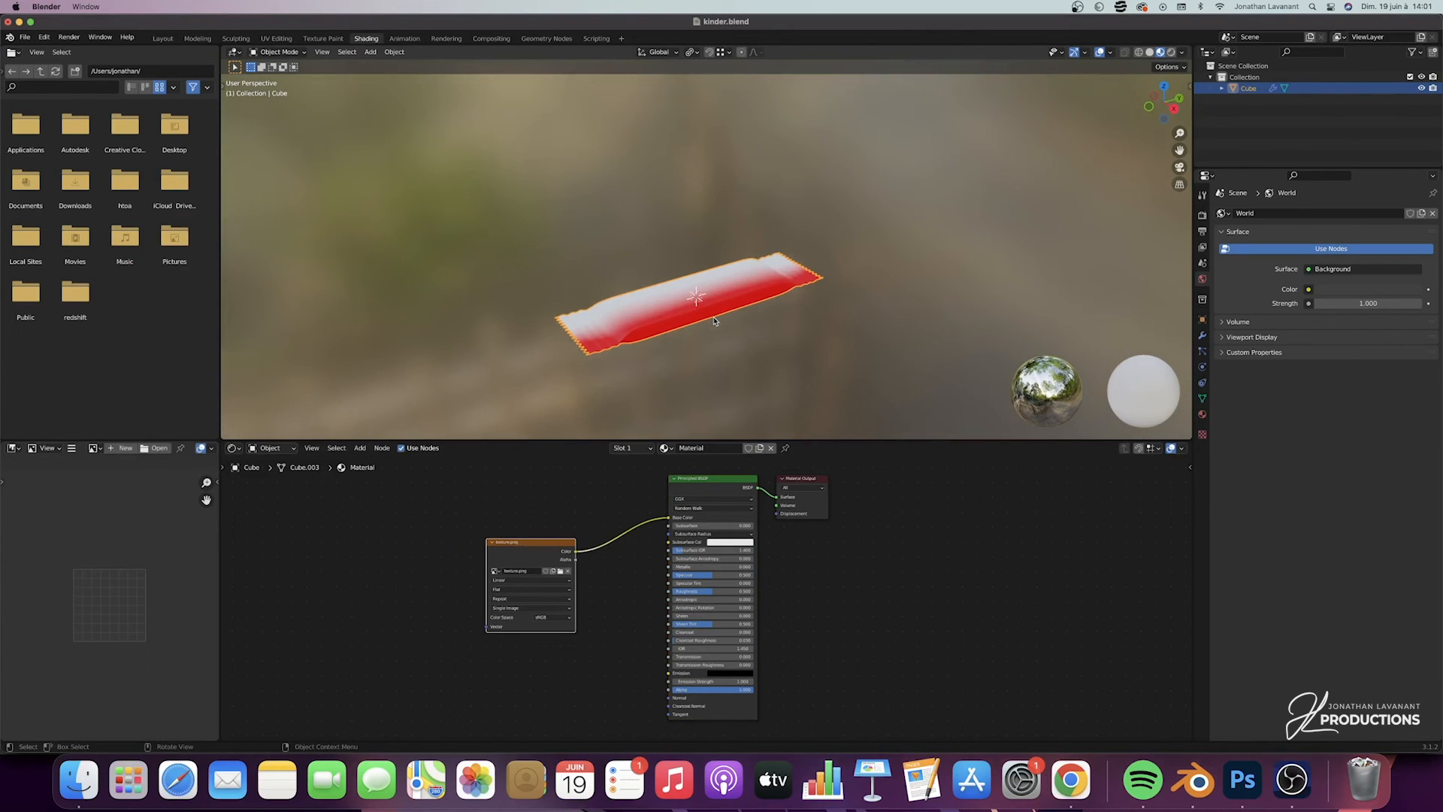
left_click_drag(541, 493, 492, 569)
key("ctrl+t")
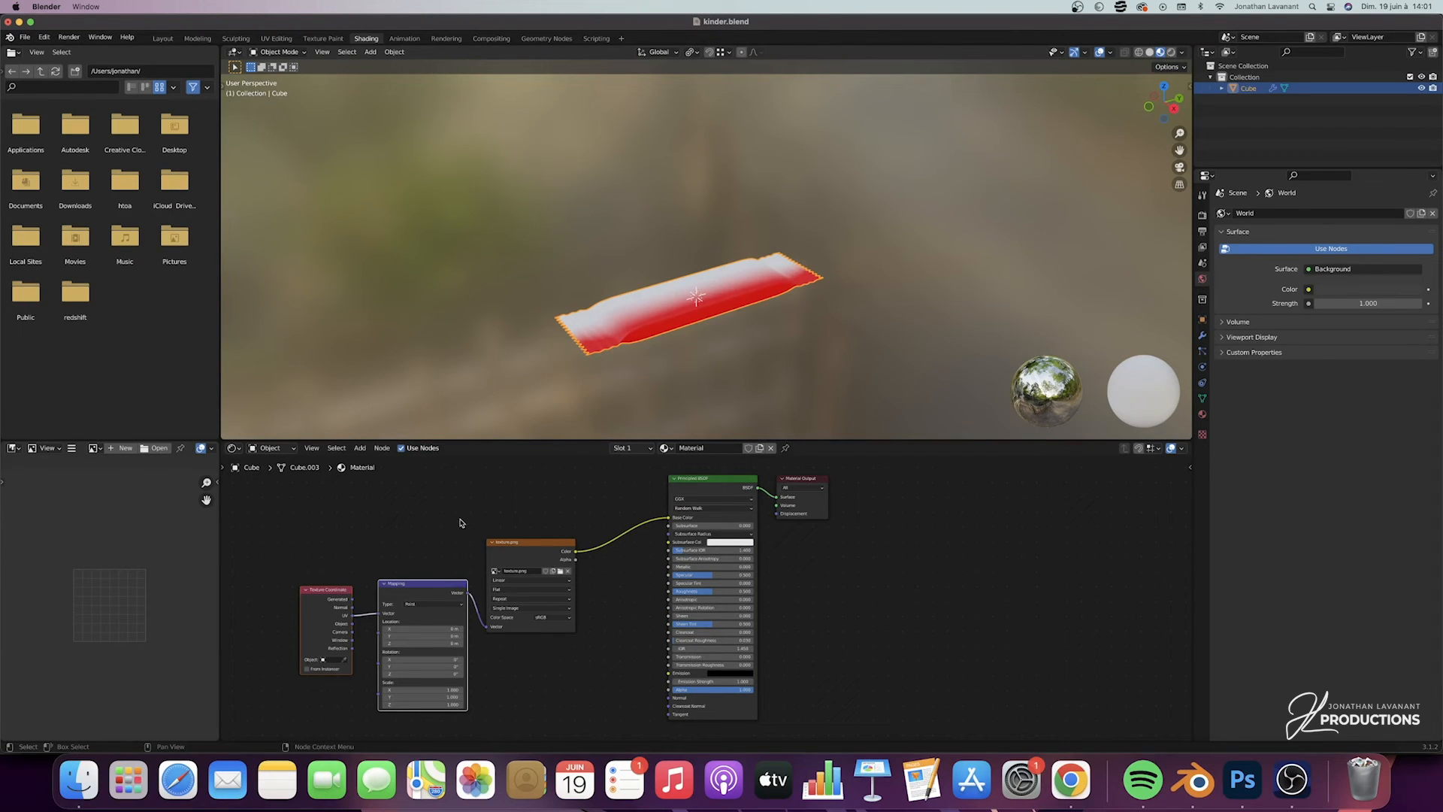
Search the add-on preferences for "node", check whether Node Wrangler is enabled, and close the preferences
left_click(44, 37)
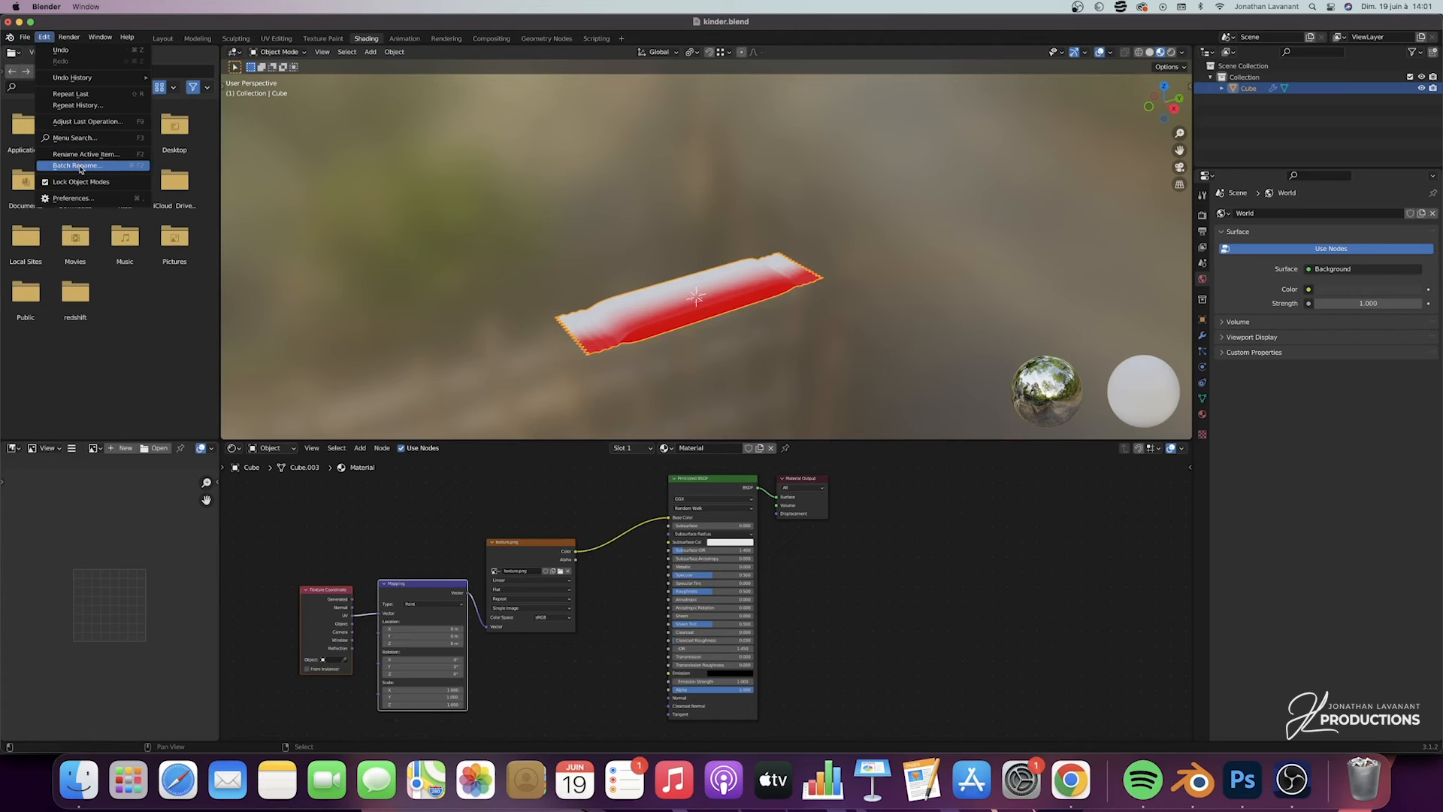
left_click(83, 197)
left_click(309, 72)
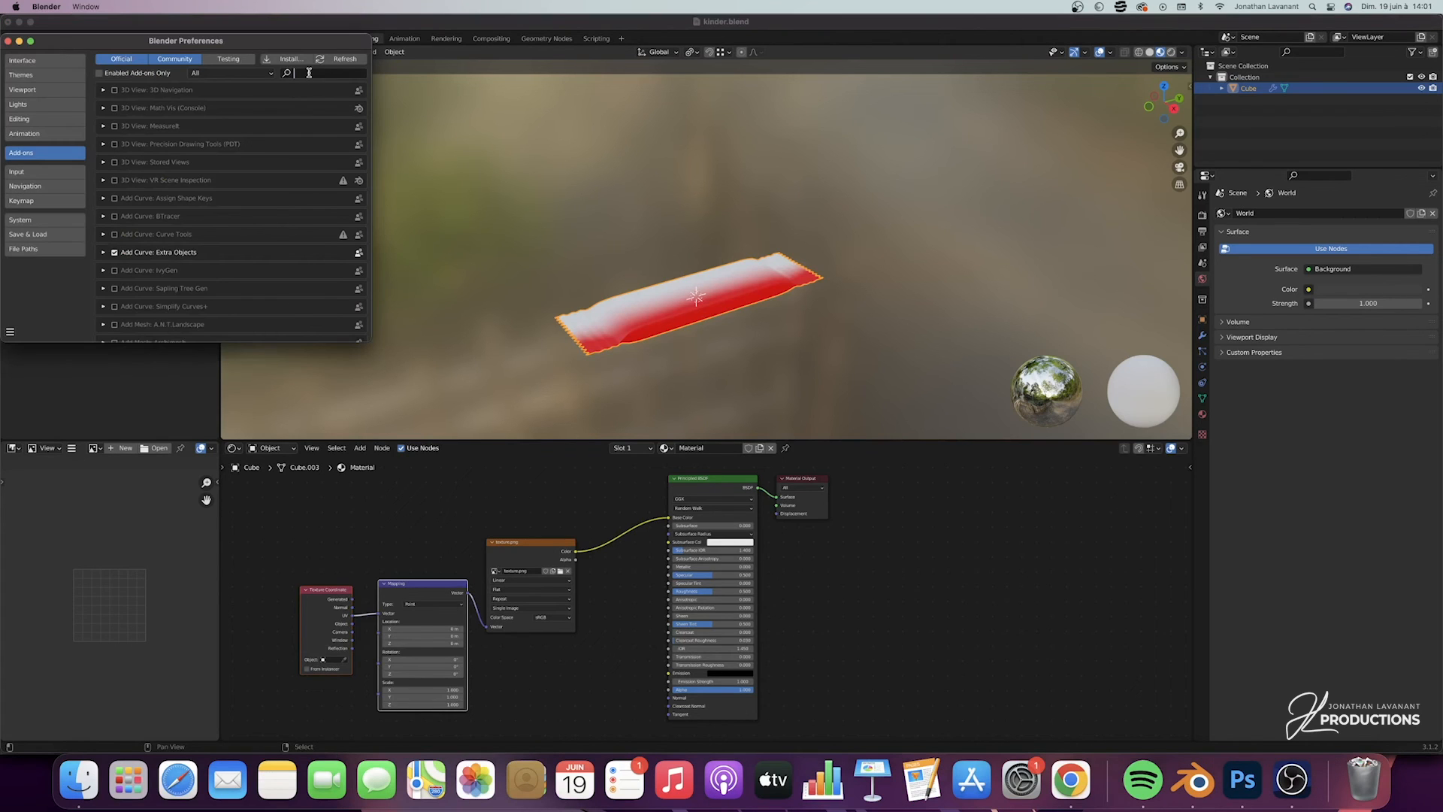
type("node")
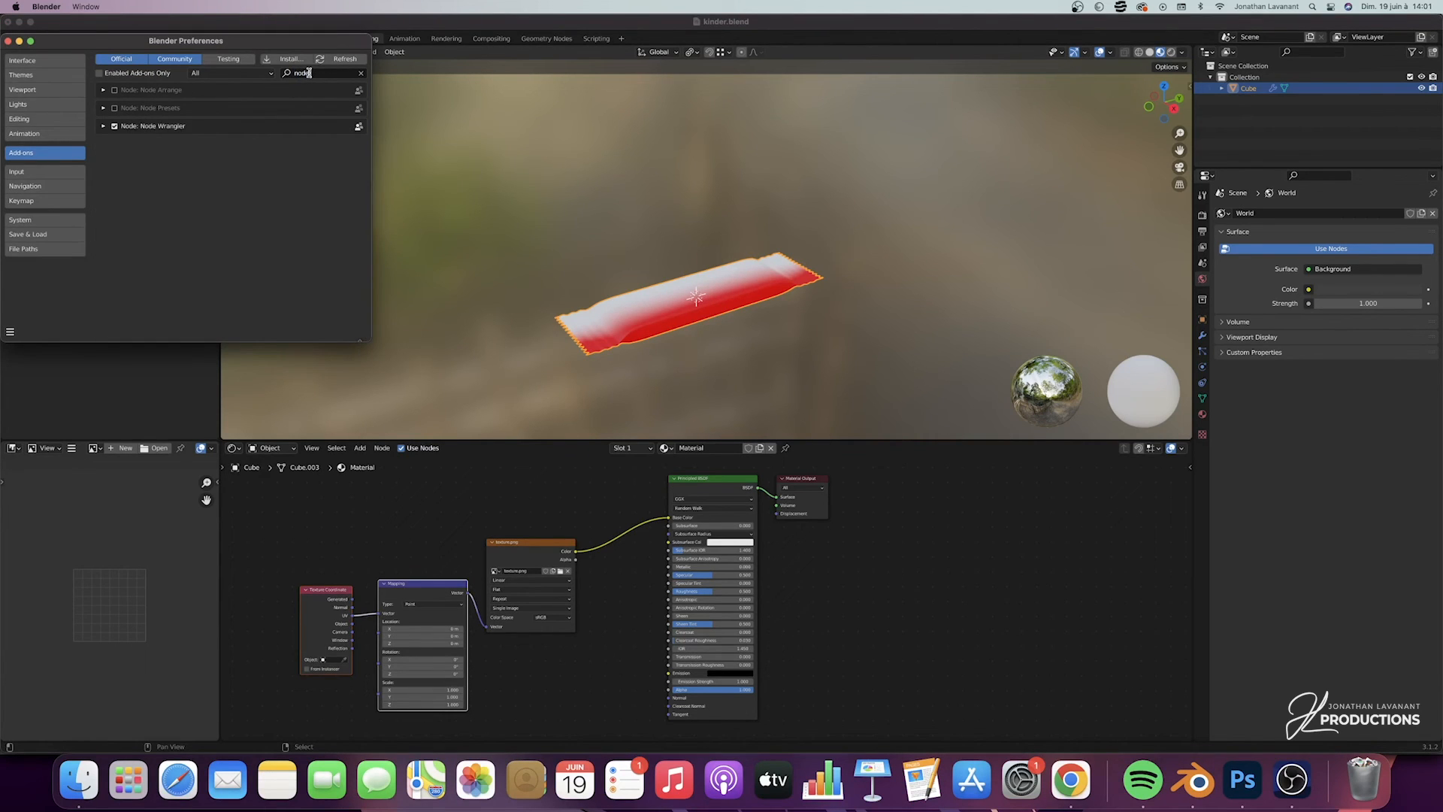
left_click(8, 41)
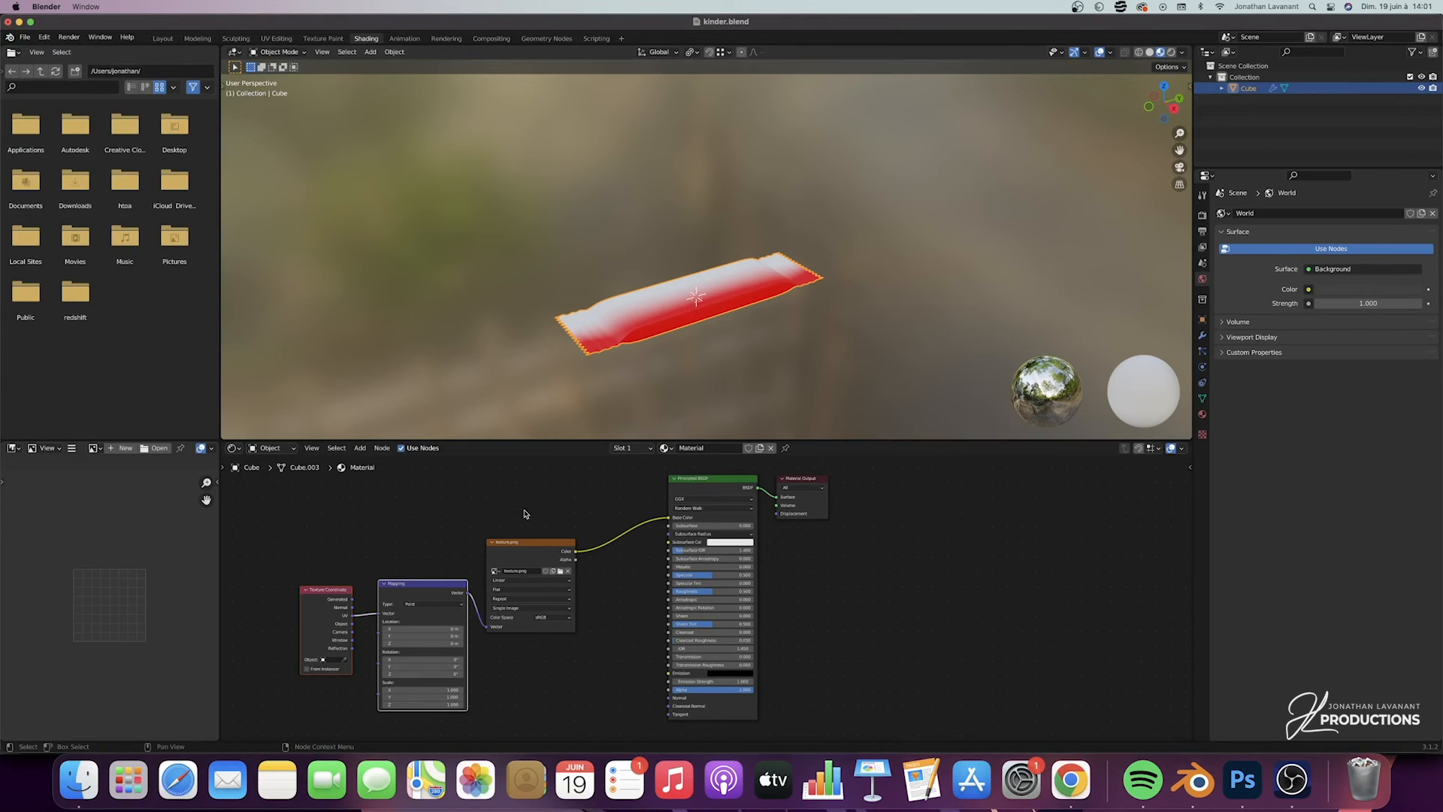
Move the Texture Coordinate and Mapping nodes up beside the image texture, and return to the Layout workspace with Material Preview shading
left_click_drag(430, 511, 311, 638)
left_click_drag(425, 585, 405, 541)
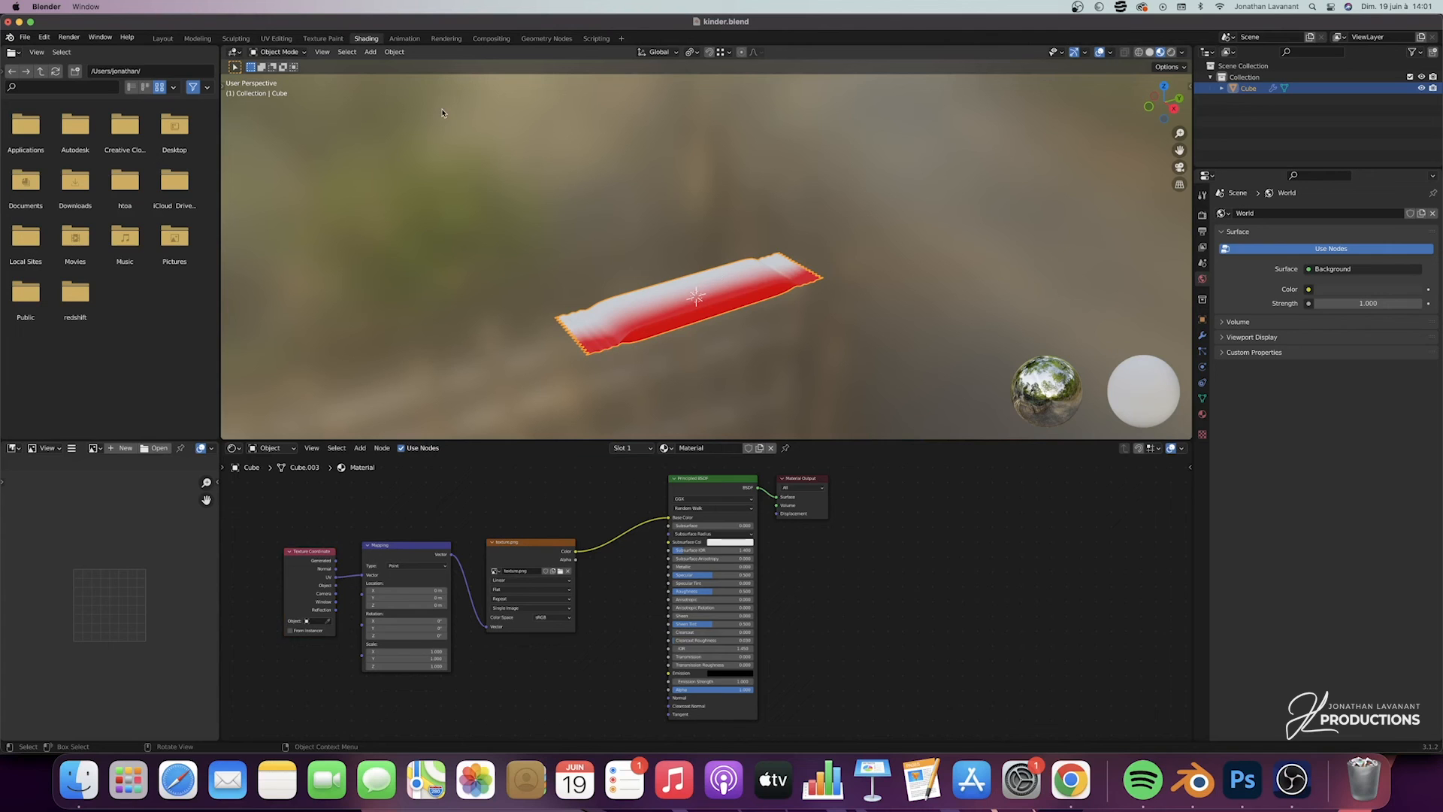
left_click(163, 39)
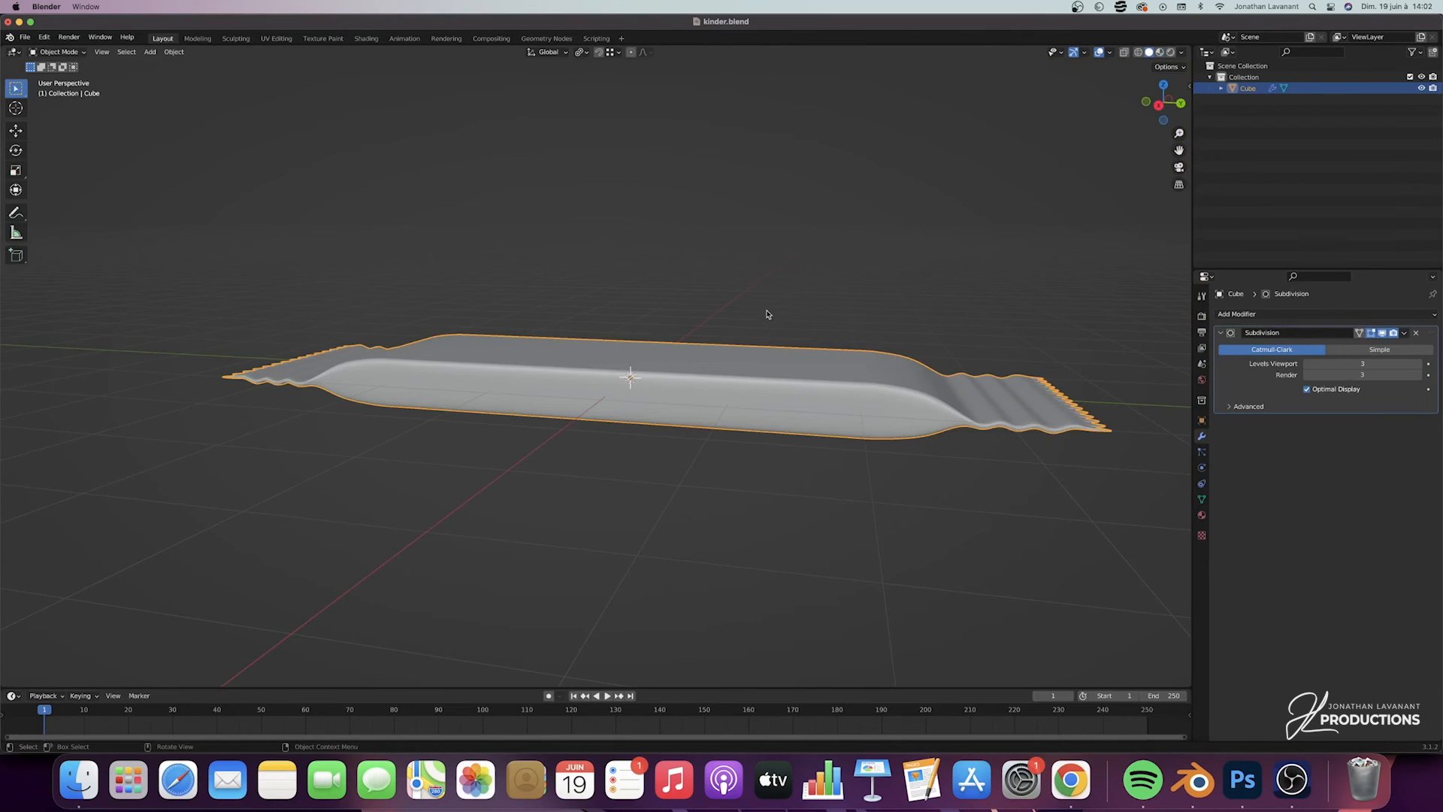
left_click(1161, 52)
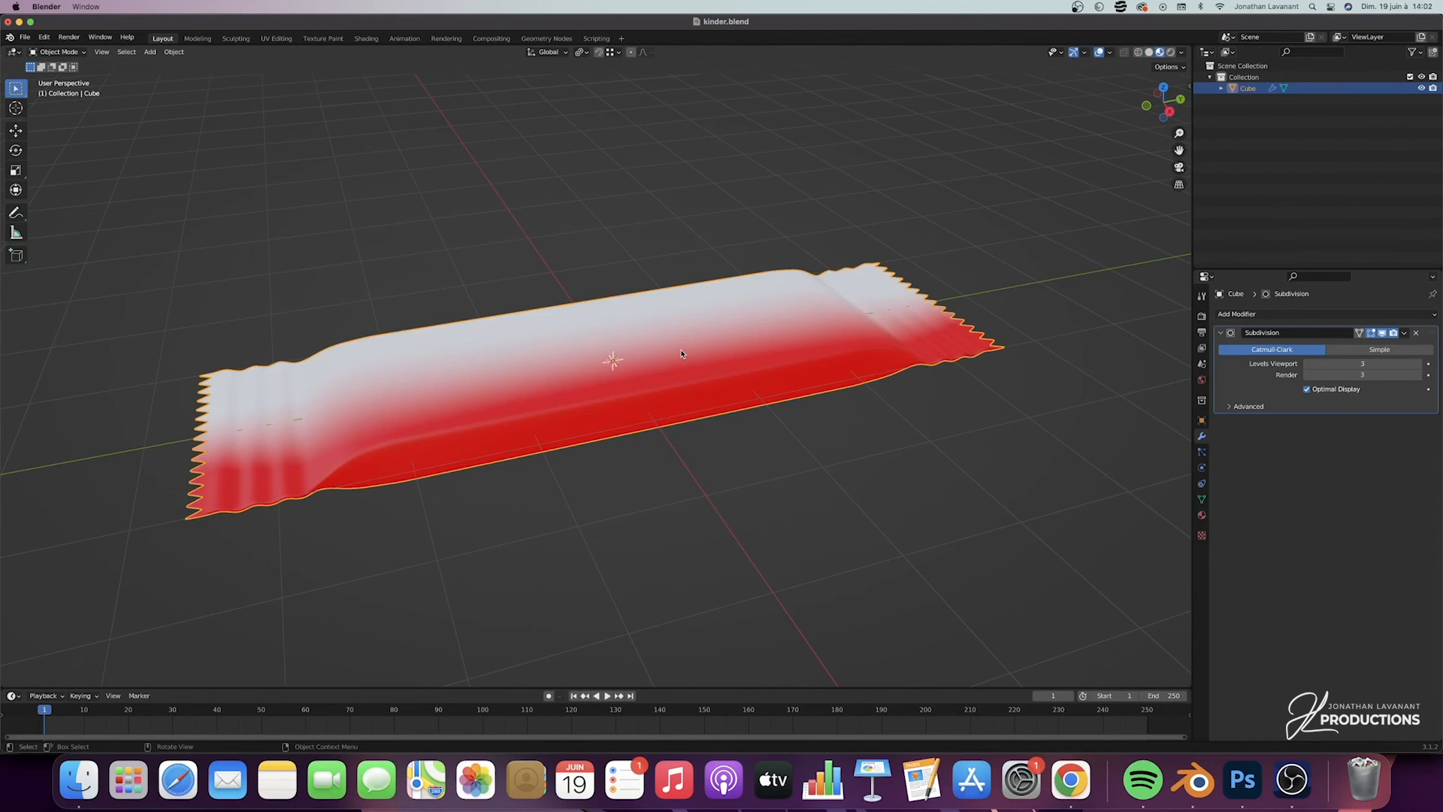
Rotate the wrapper 180° around the global Y axis
type("ry")
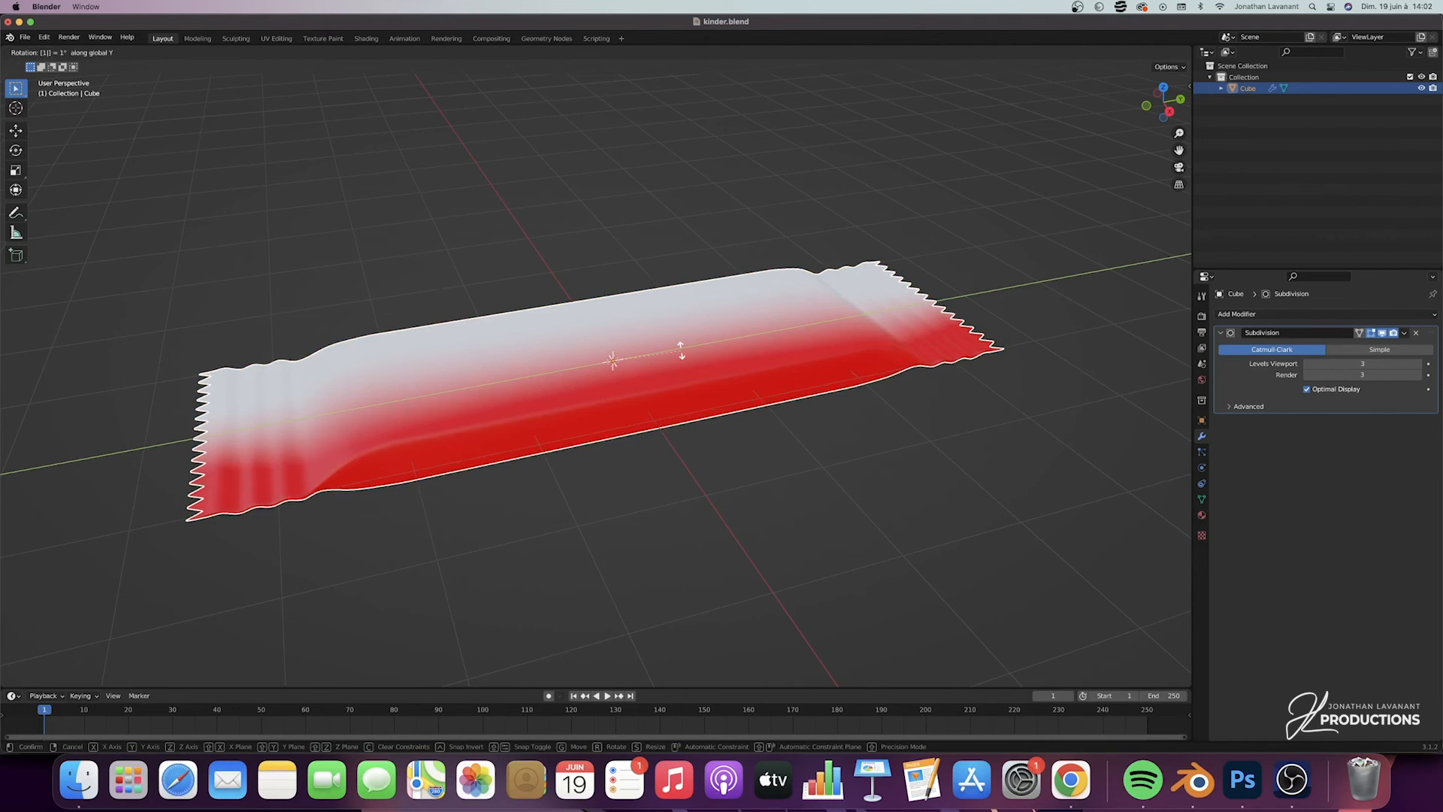
type("180")
key("Return")
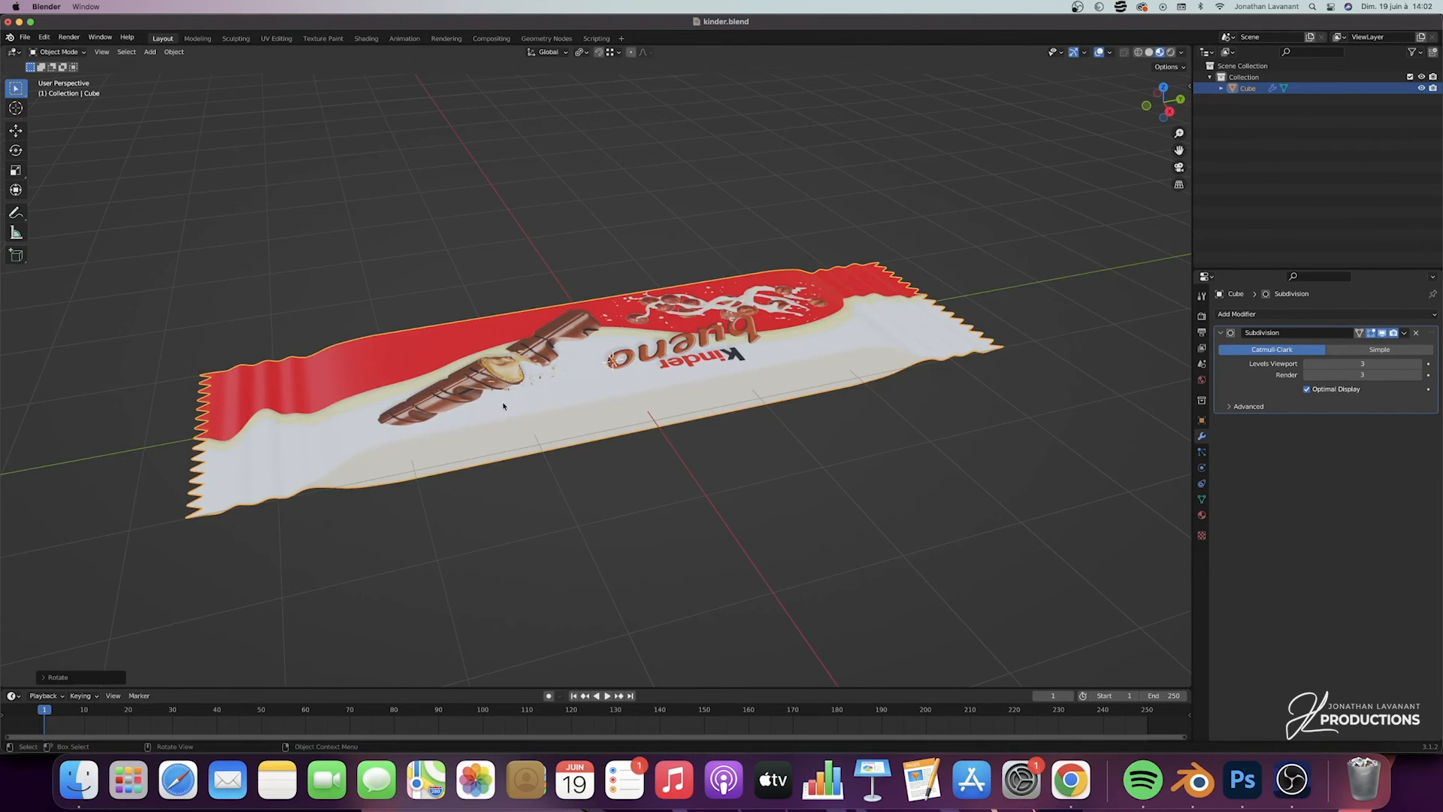
Examine the textured wrapper's front, underside and crimped ends from several angles
scroll(509, 406, "left", 10)
scroll(496, 403, "right", 3)
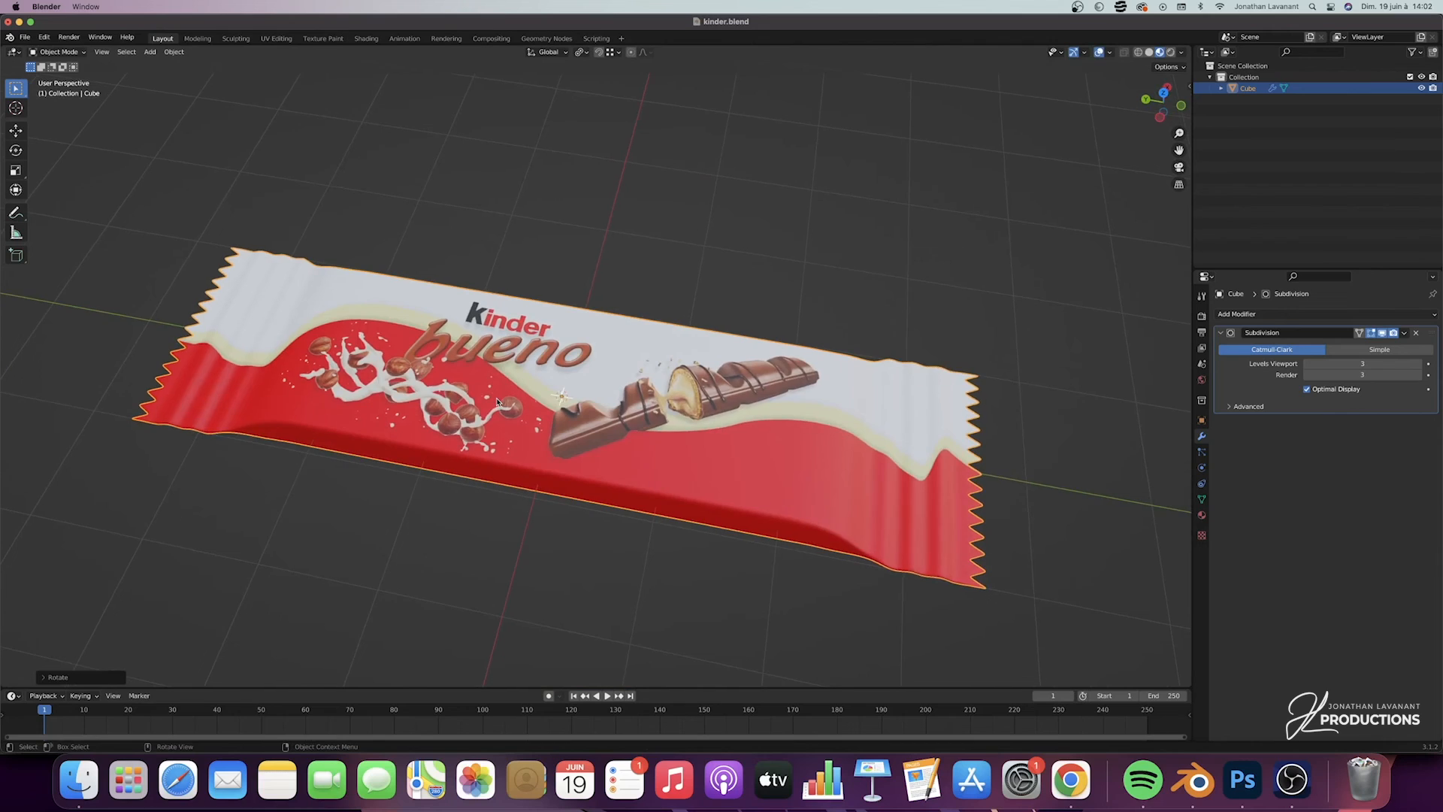
scroll(497, 402, "up", 2)
scroll(497, 402, "down", 10)
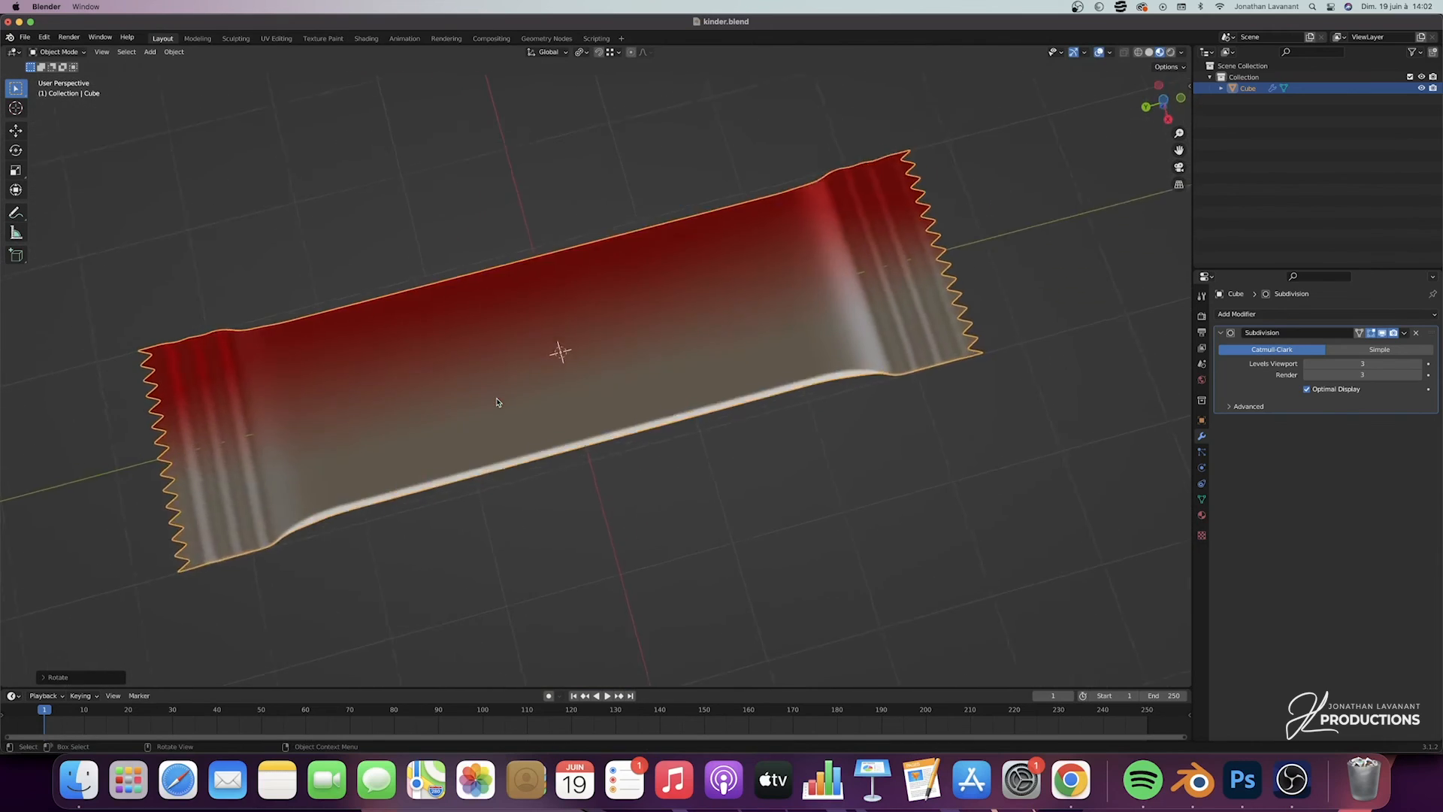
scroll(497, 402, "down", 15)
scroll(497, 402, "up", 10)
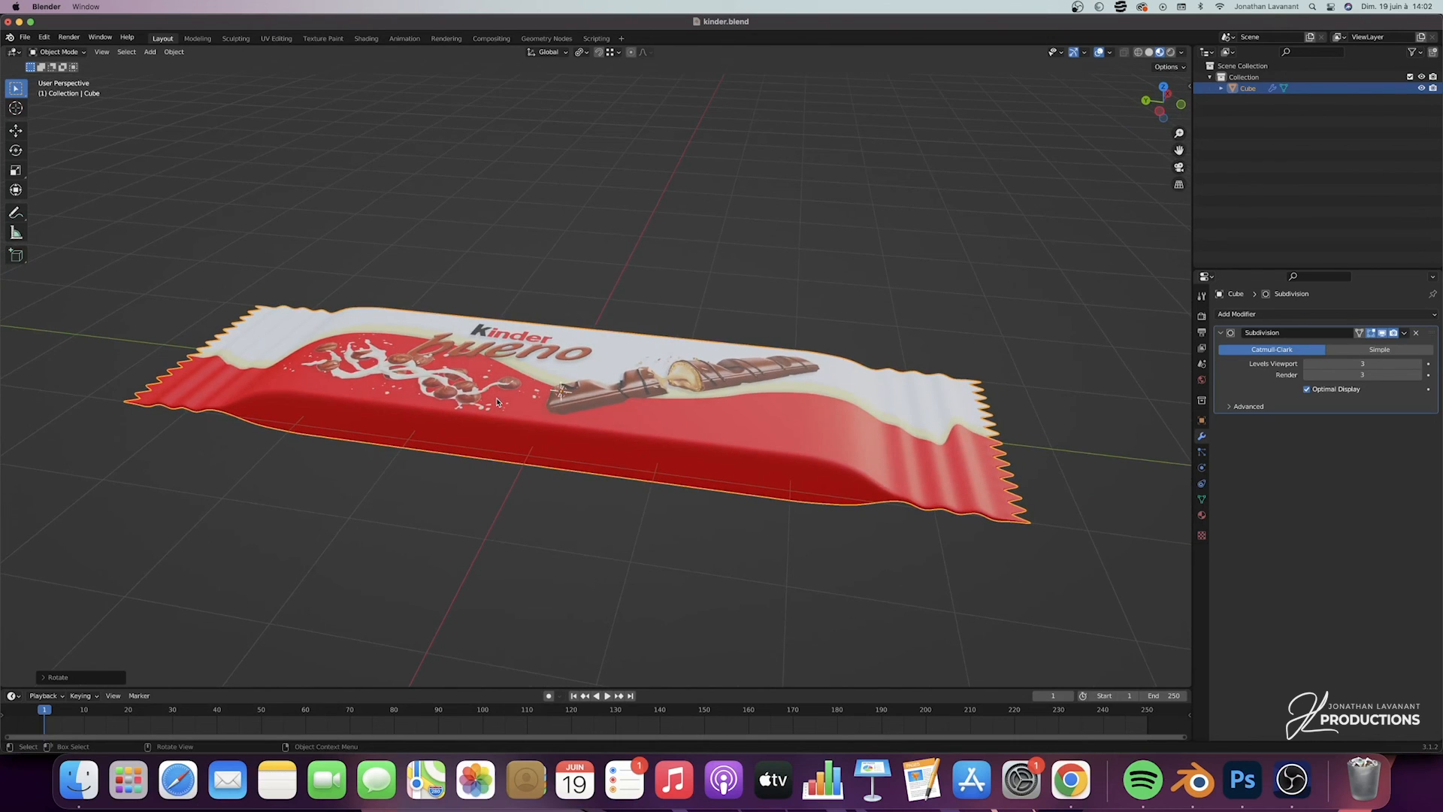
scroll(554, 423, "down", 3)
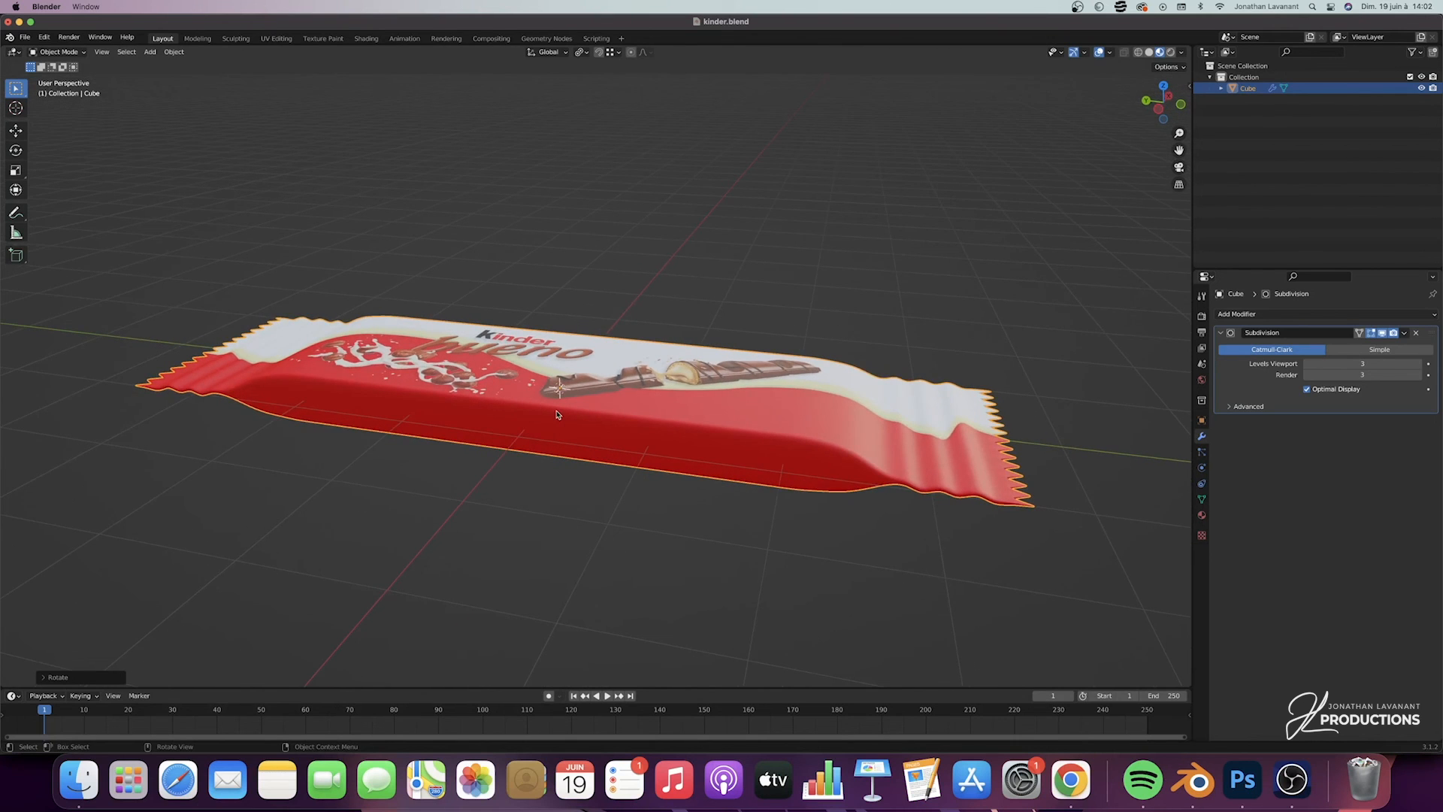
scroll(595, 425, "right", 4)
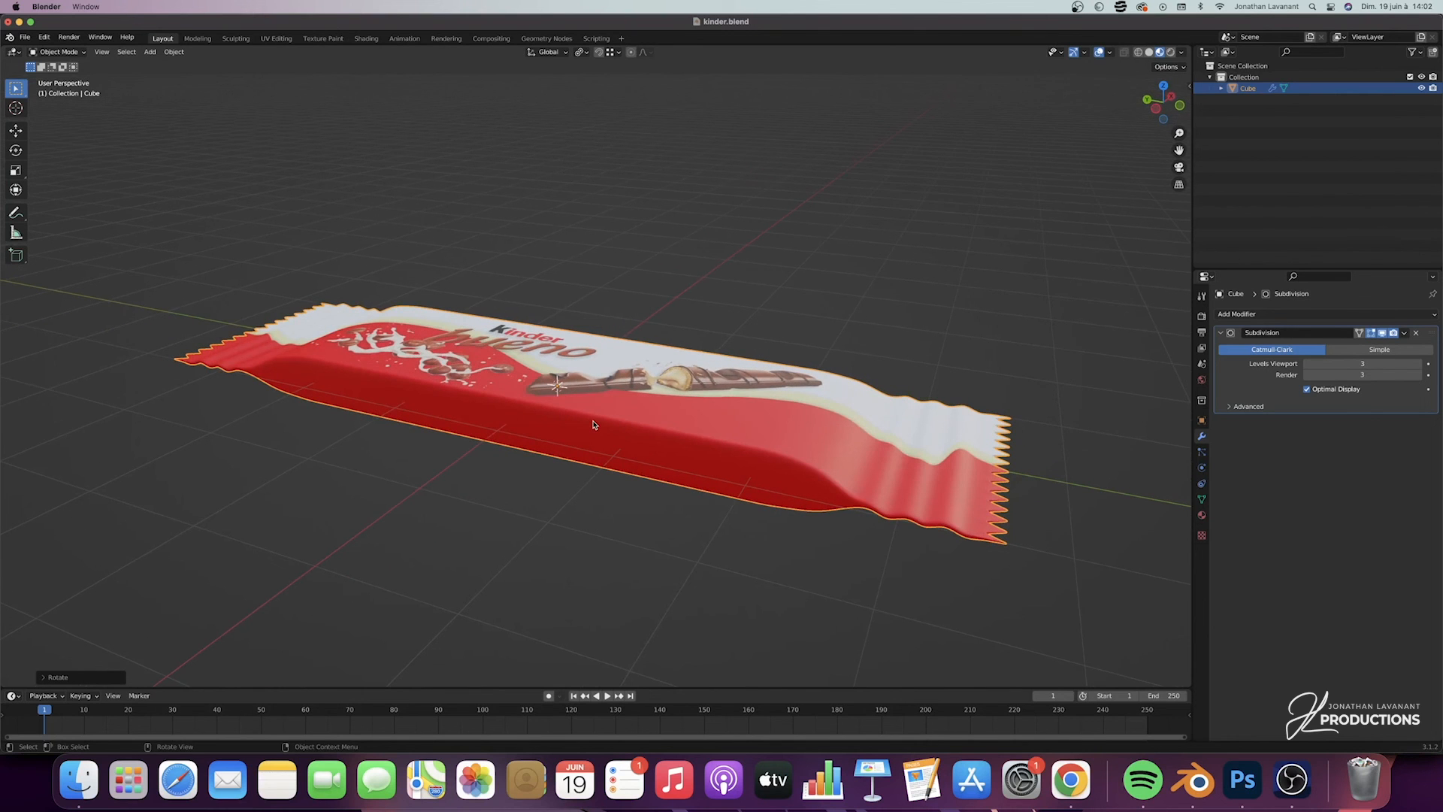
scroll(565, 443, "right", 15)
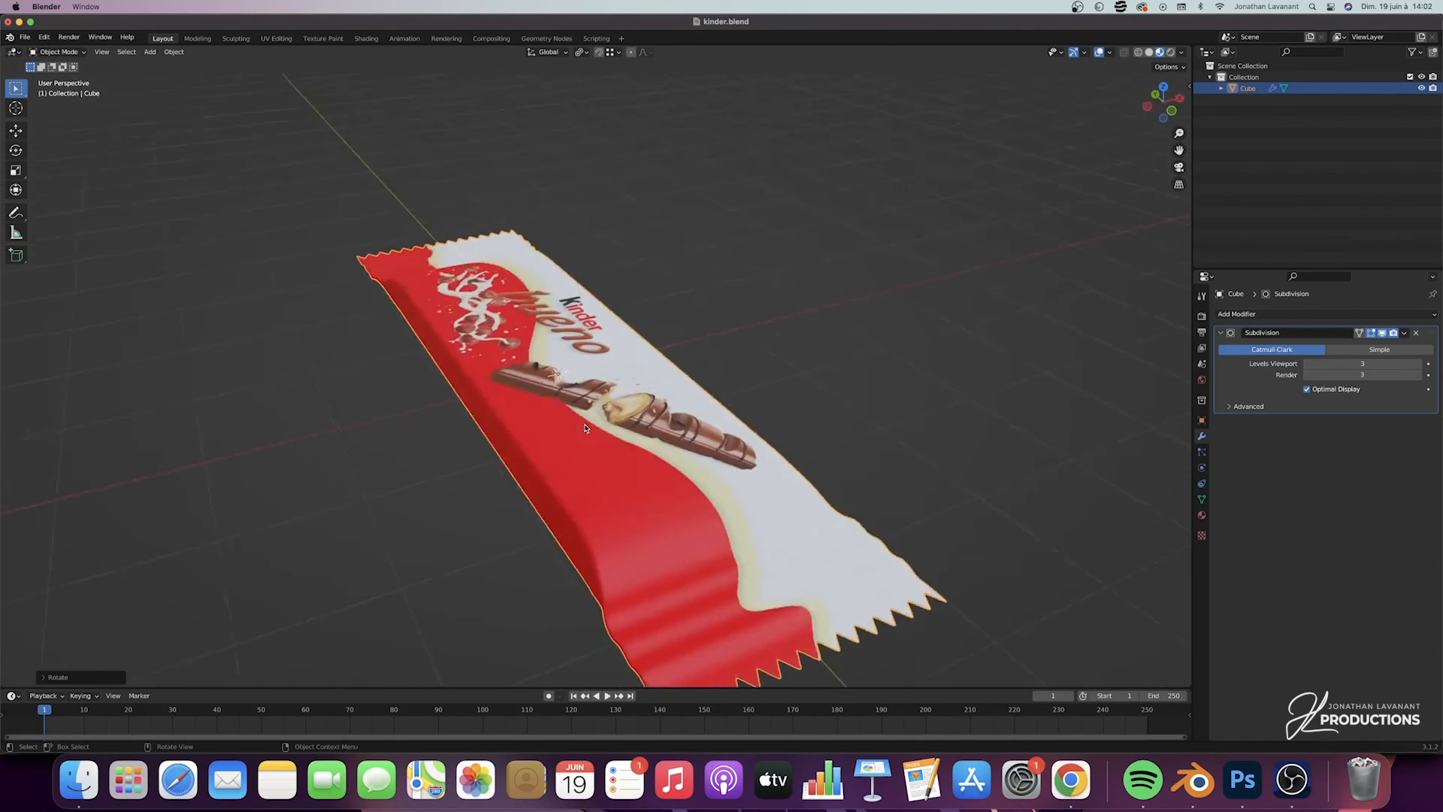
scroll(586, 428, "up", 15)
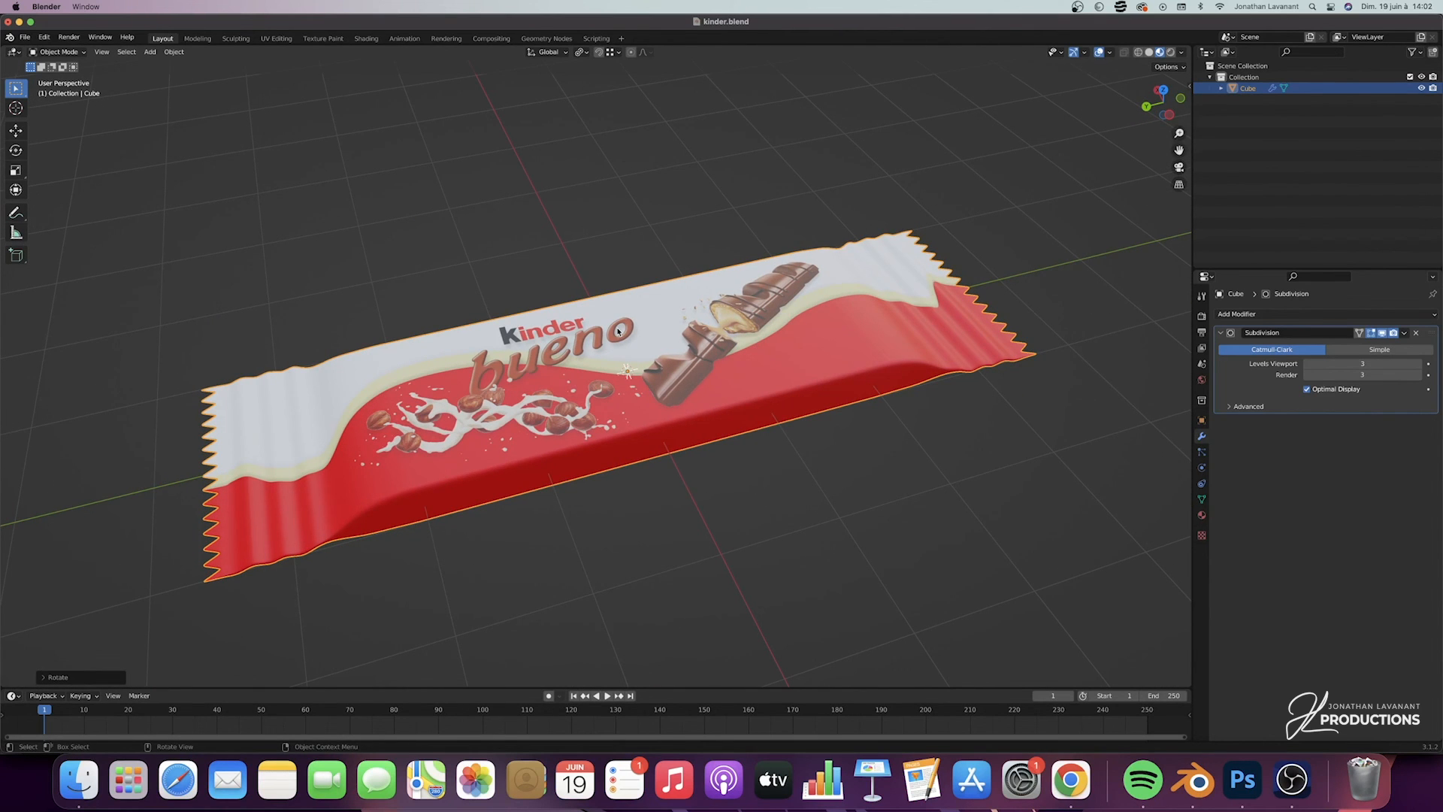
middle_click_drag(617, 330, 842, 374)
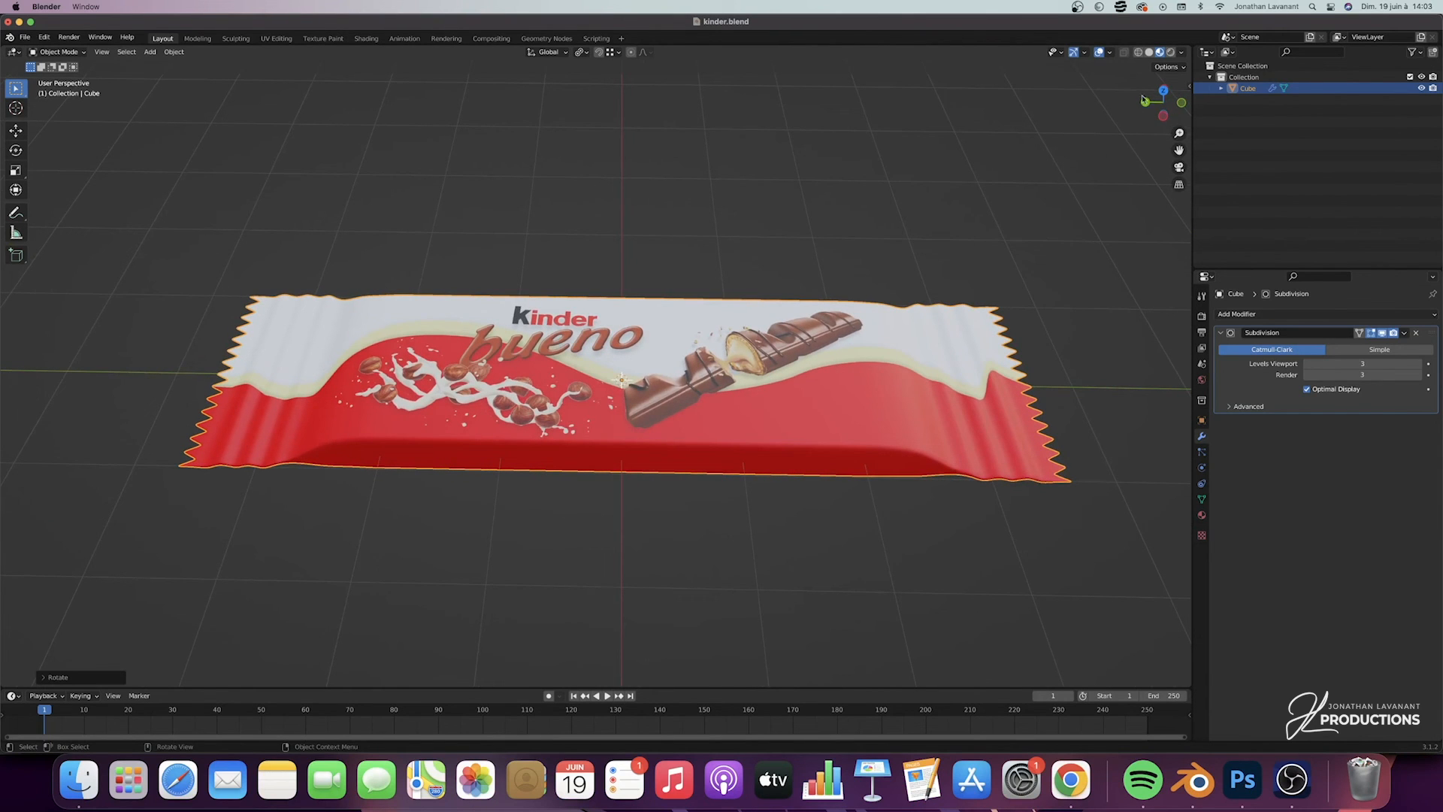
left_click_drag(1179, 150, 1149, 151)
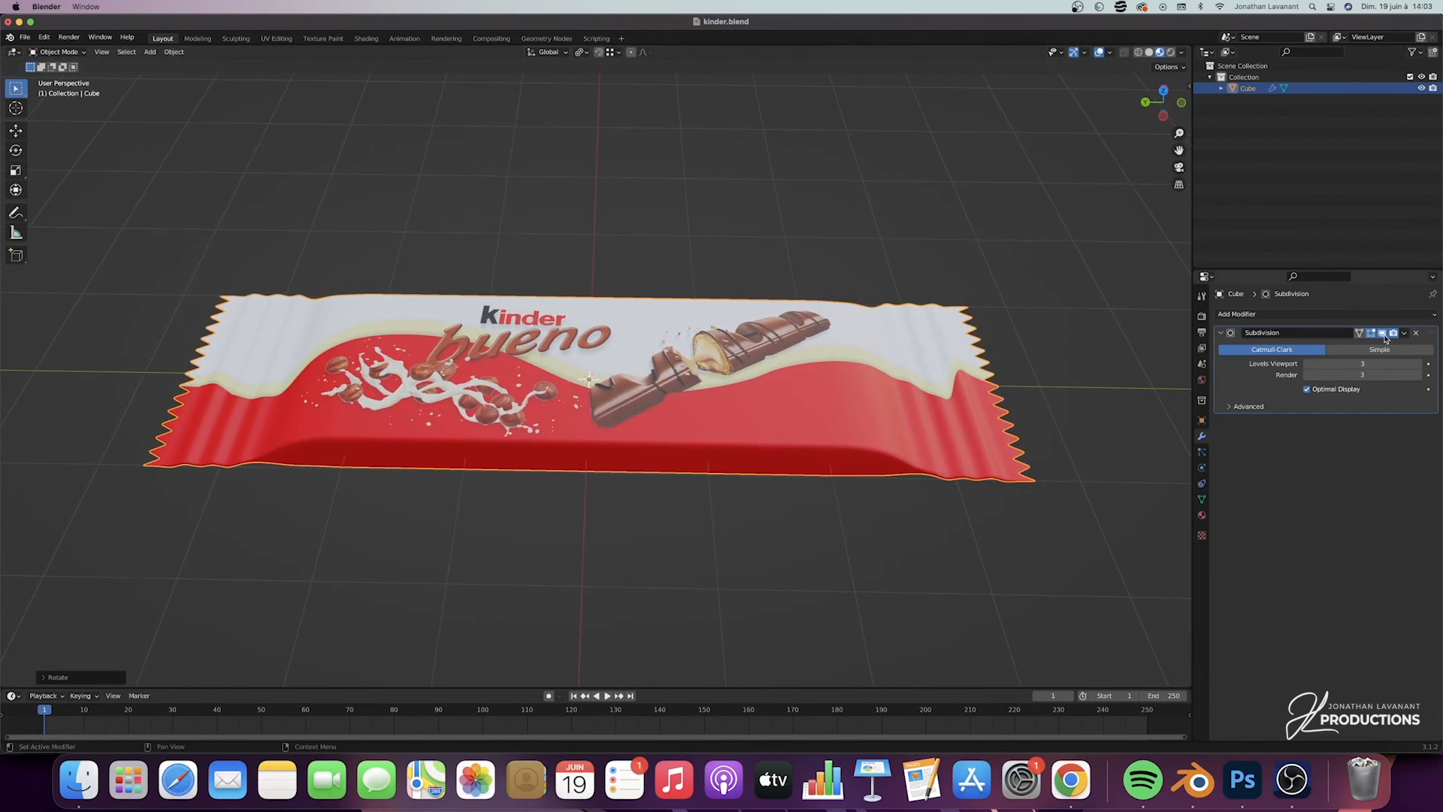
Turn off the Subdivision modifier's viewport display, enable proportional editing and open the wrapper mesh in Edit Mode
left_click(1383, 333)
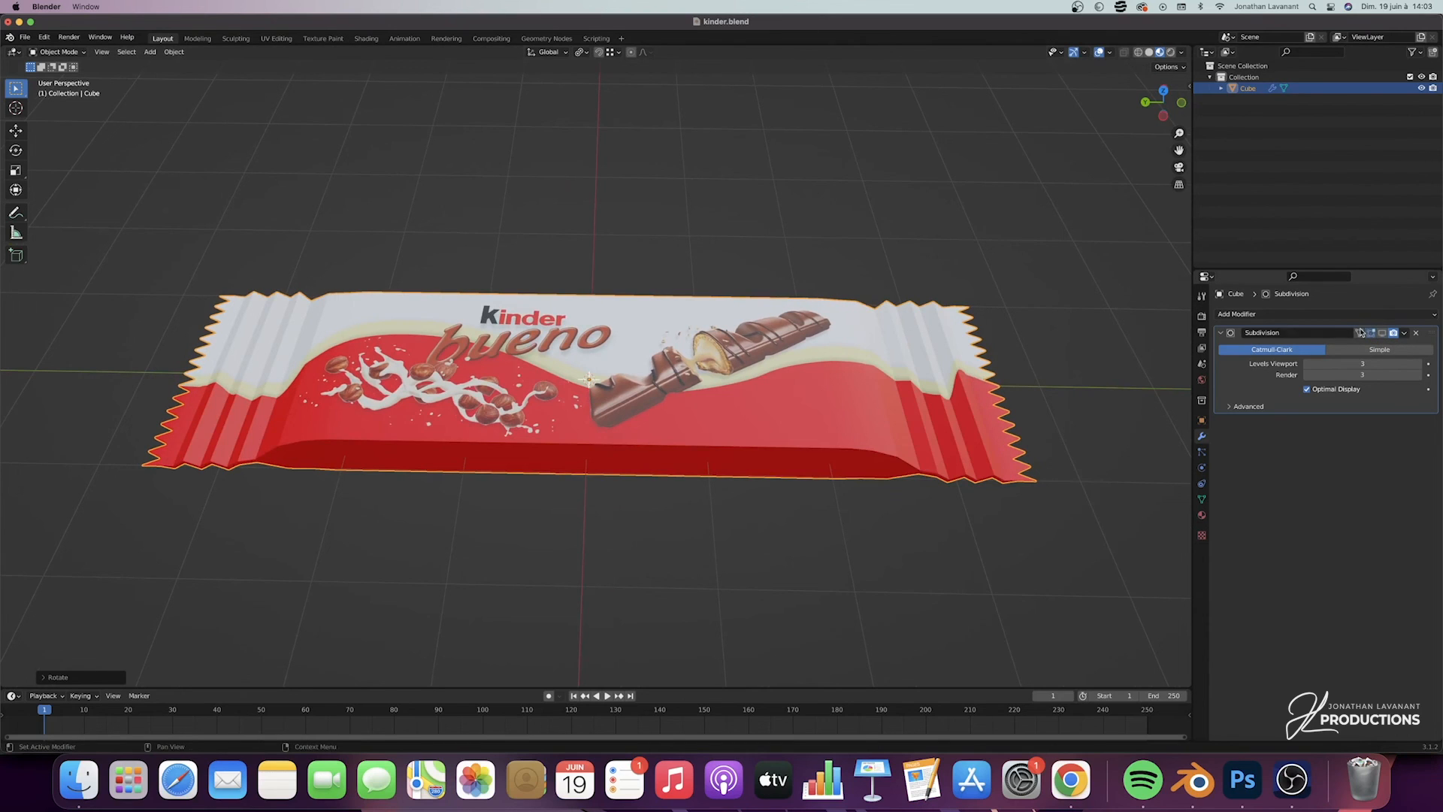
left_click(632, 52)
key("Tab")
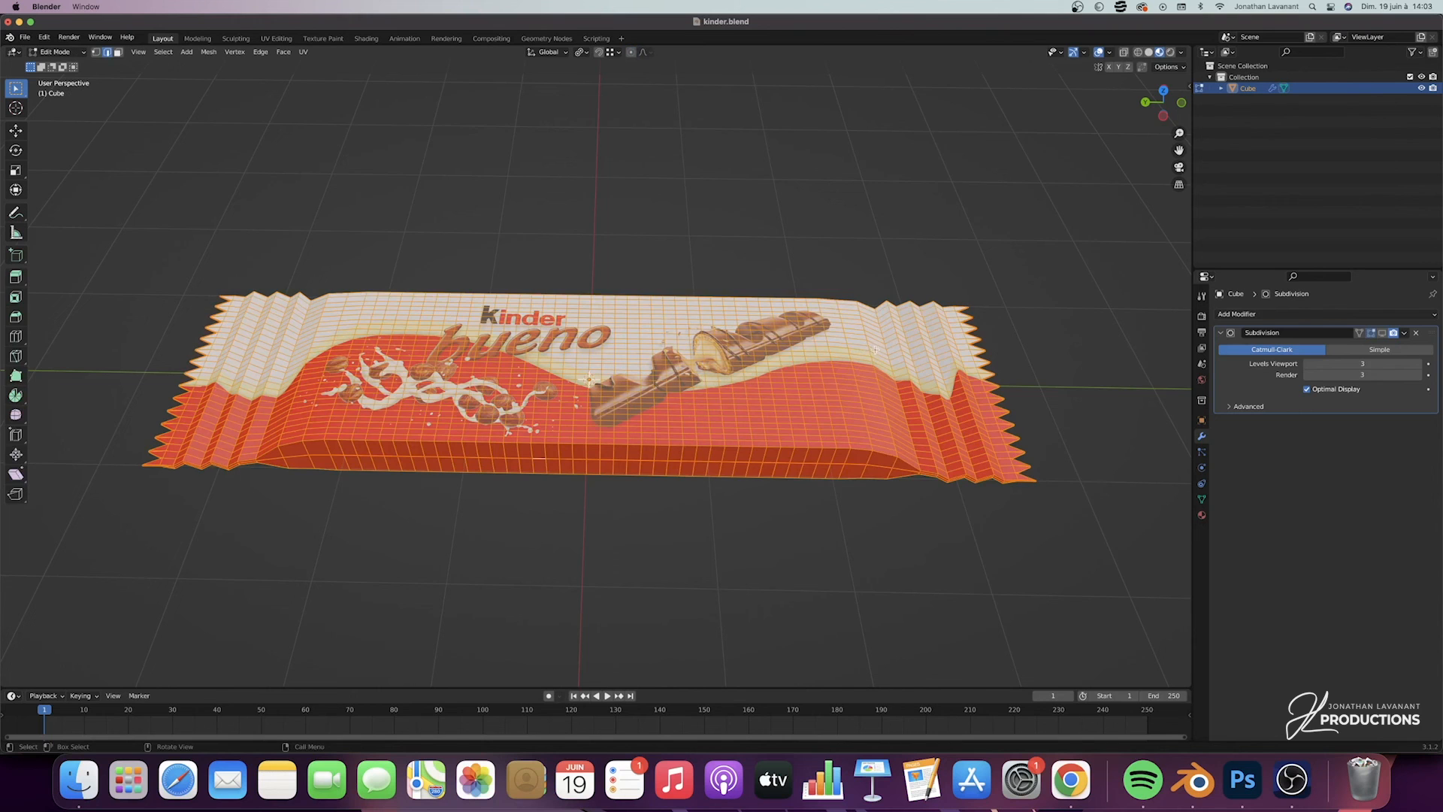
middle_click_drag(854, 375, 997, 532)
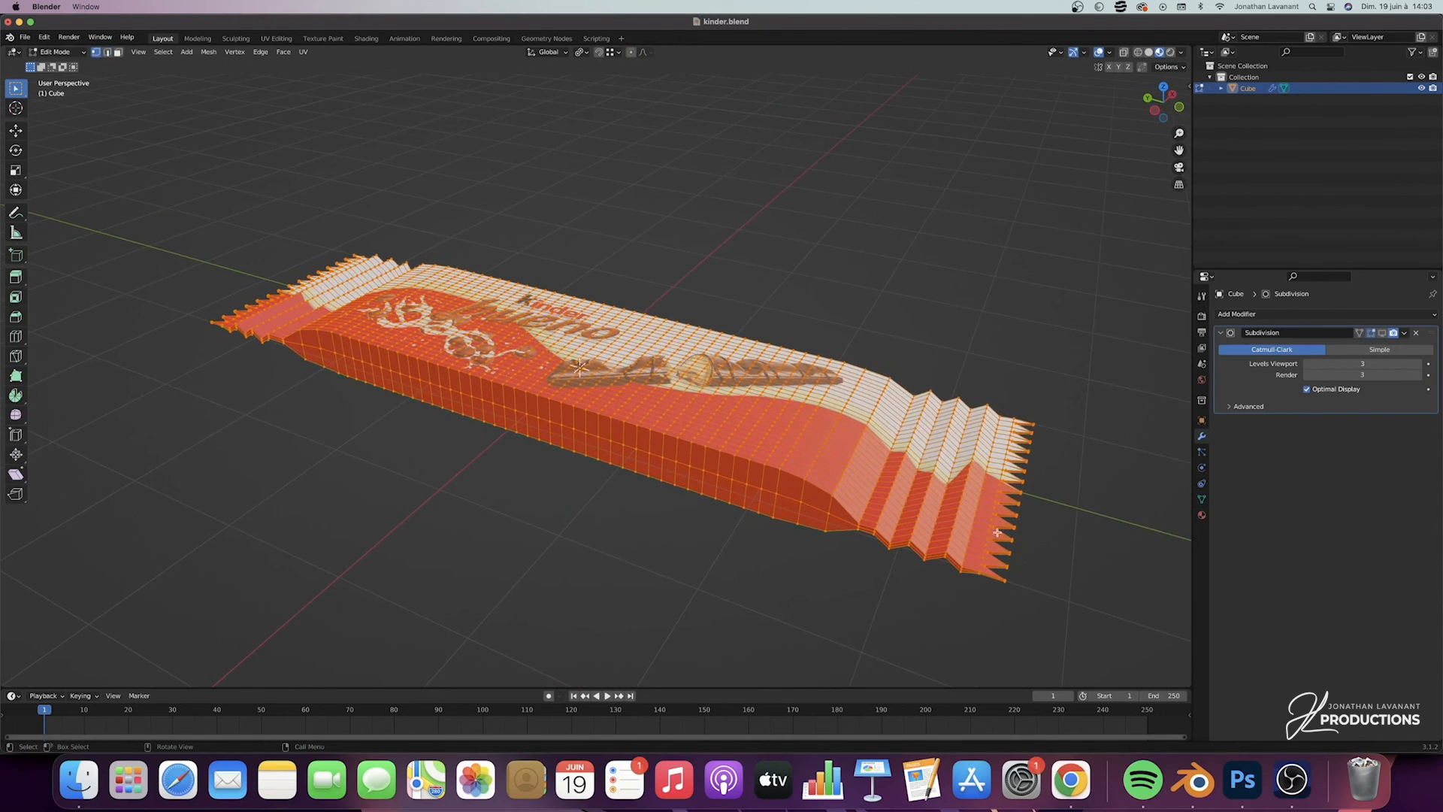
Lower a vertex on the red part of the near crimped end along Z, using smooth proportional editing with an influence of about 0.78 m
left_click(923, 529)
key("g")
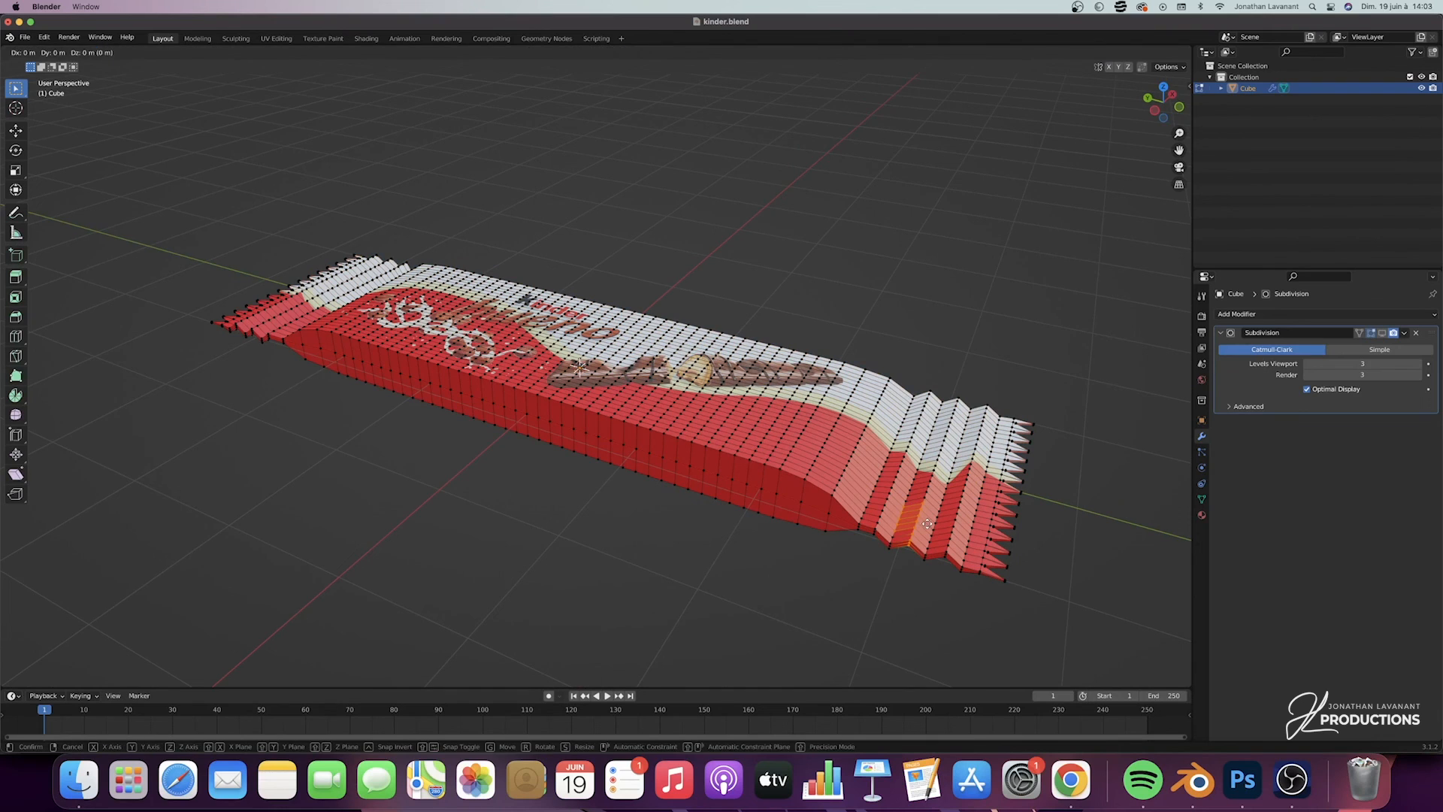
key("z")
left_click(928, 515)
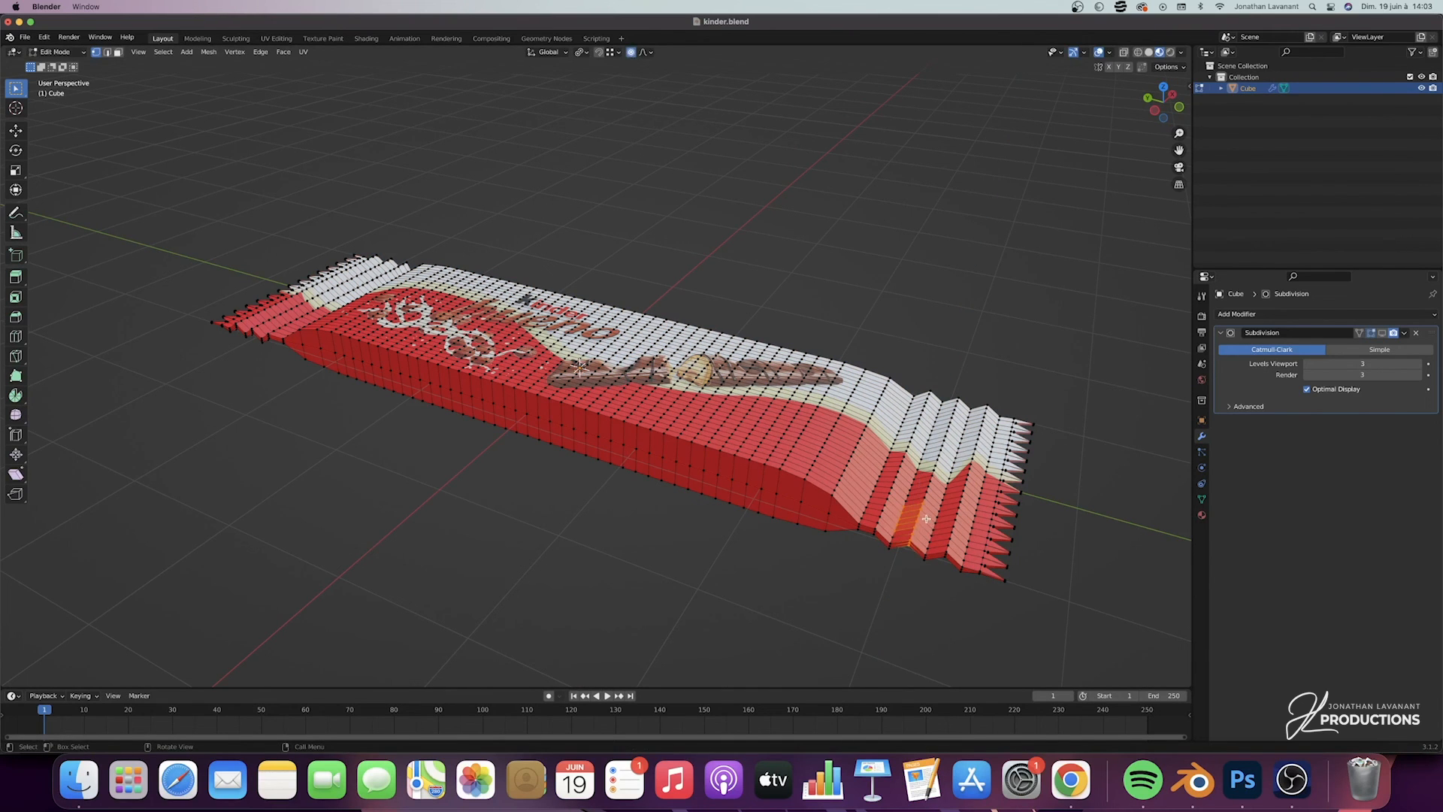
key("g")
key("z")
scroll(926, 519, "up", 8)
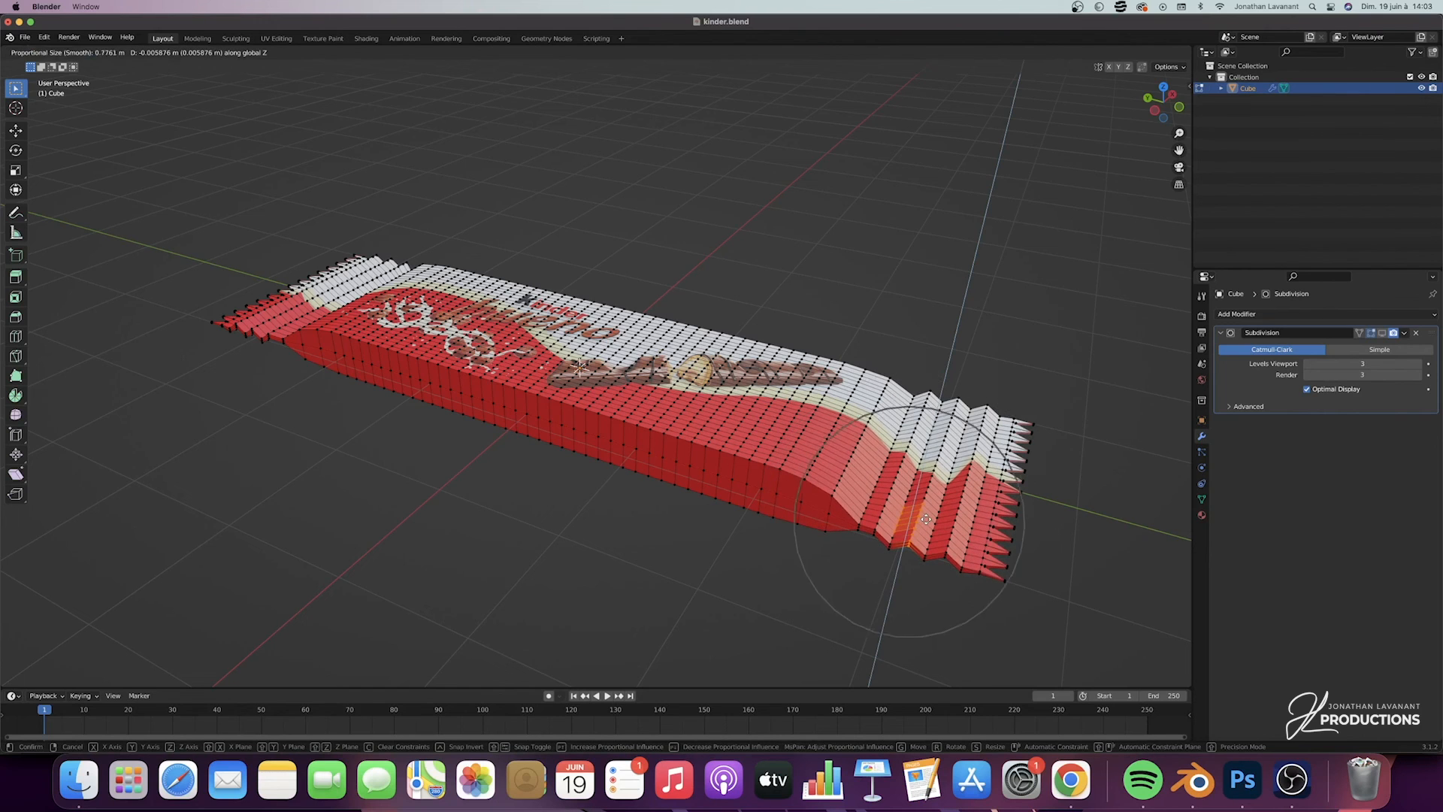
left_click(927, 529)
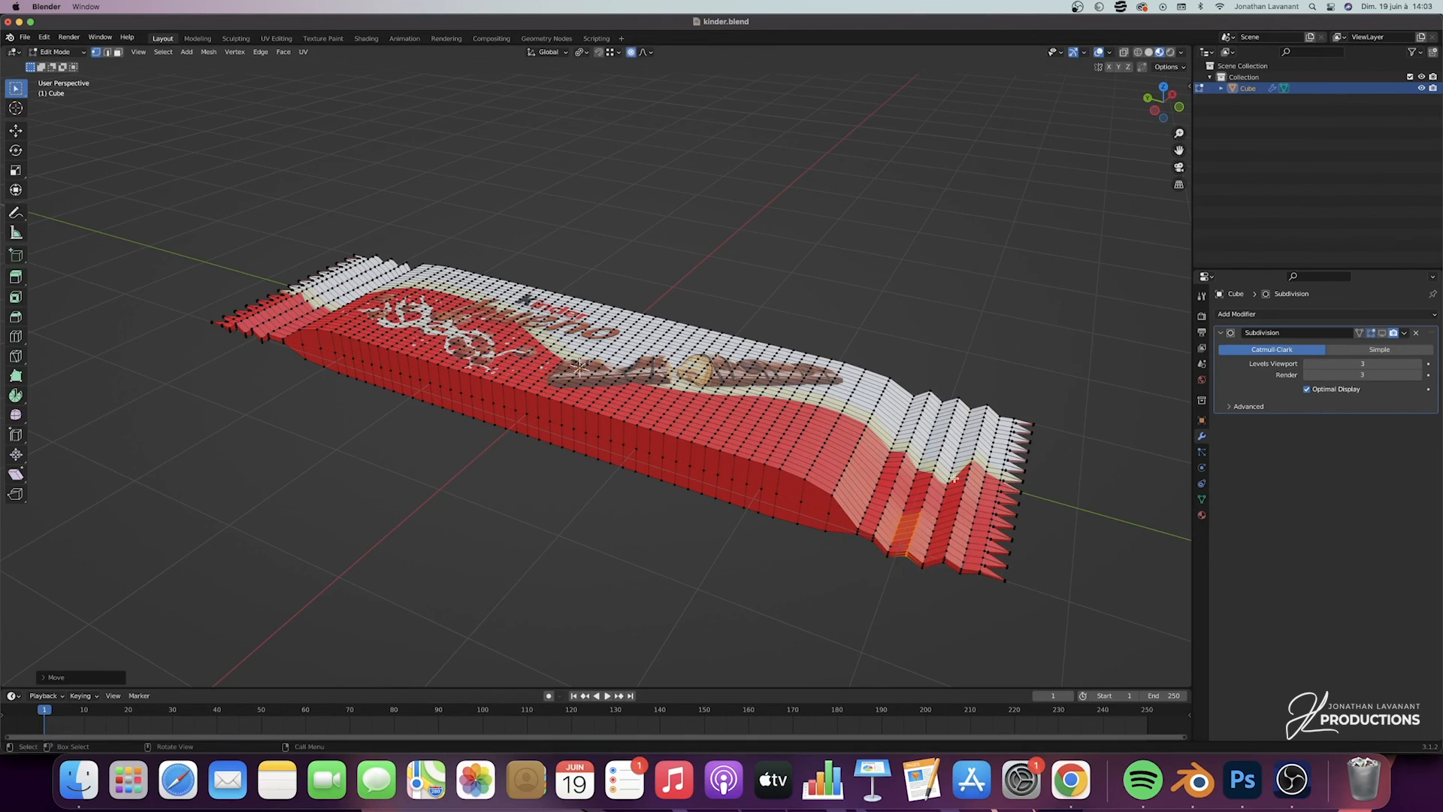
Raise a vertex on the white part of the same crimped end about 0.11 m along Z, with a proportional influence of about 0.59 m
left_click(978, 443)
key("g")
key("z")
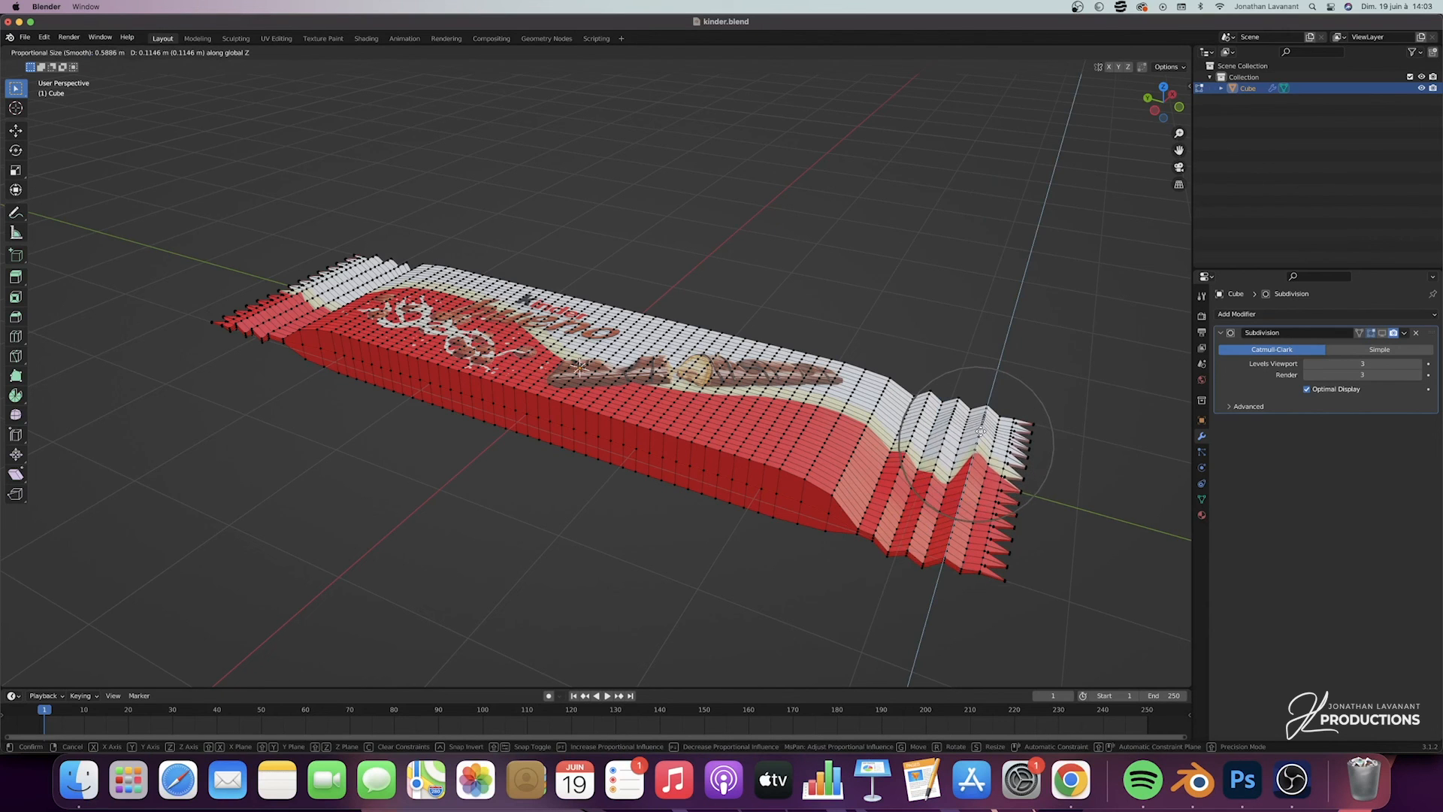
left_click(982, 436)
Return to Object Mode with the Subdivision modifier shown in the viewport again, and view the reshaped wrapper
key("Tab")
middle_click_drag(917, 445, 930, 393)
middle_click_drag(546, 412, 590, 419)
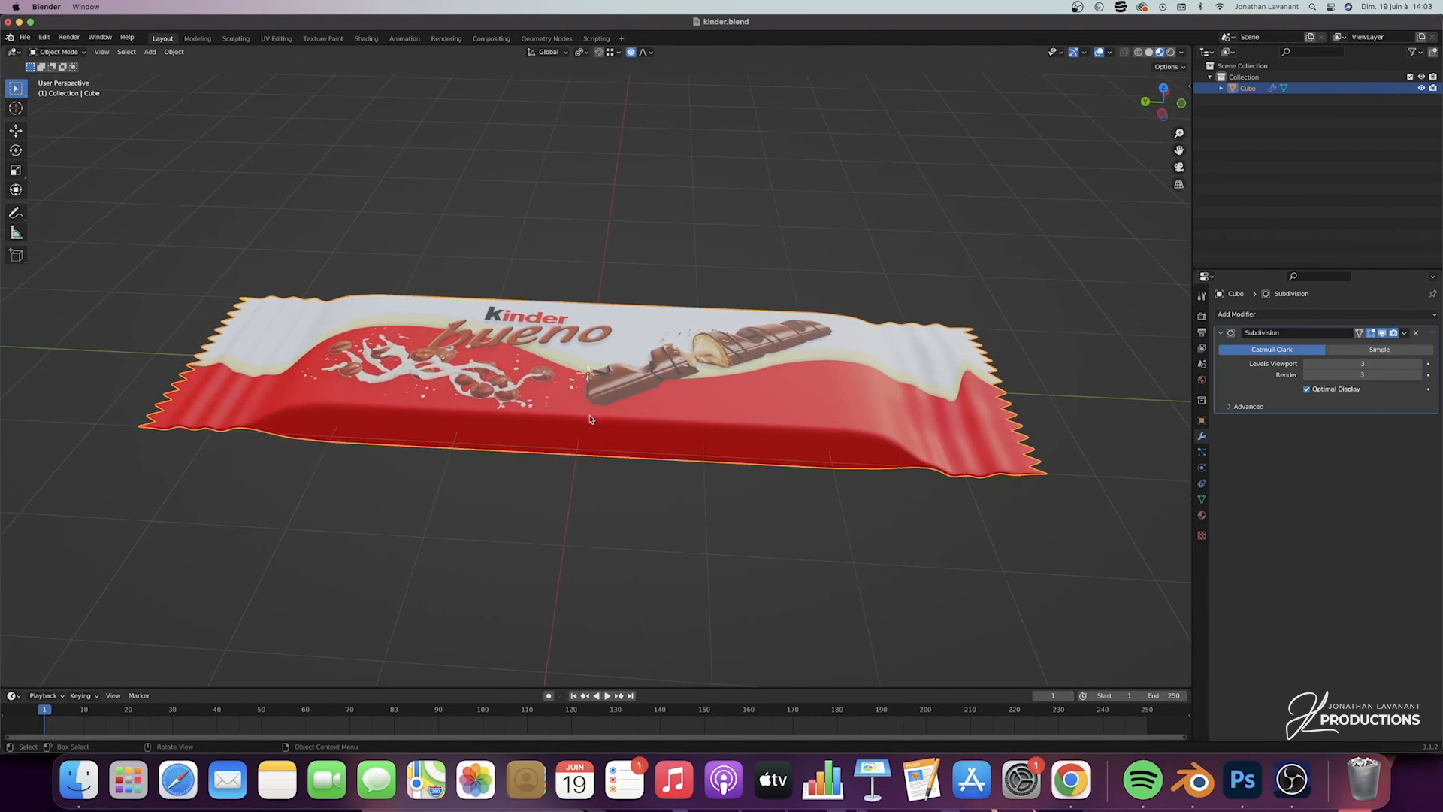